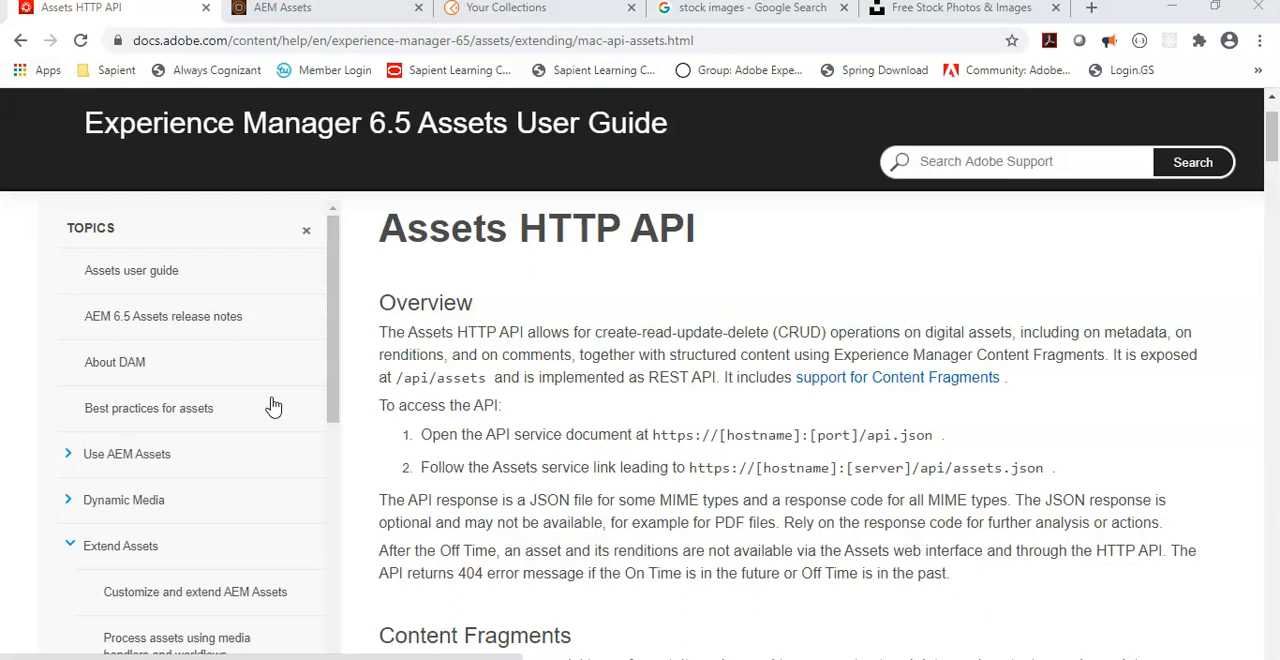
Step: Read the Assets HTTP API guide from the overview through the data model and available features to the prerequisites
click(226, 441)
scroll(614, 537, down, 2)
scroll(551, 630, up, 1)
scroll(870, 445, down, 1)
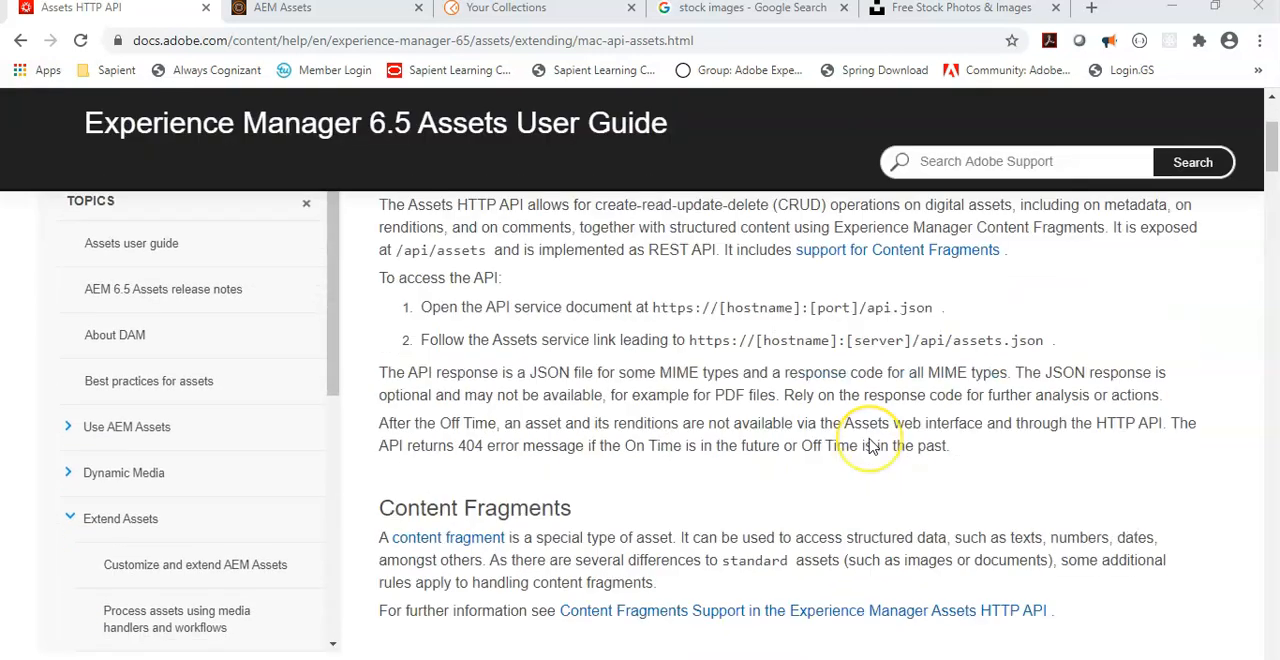
scroll(870, 445, down, 2)
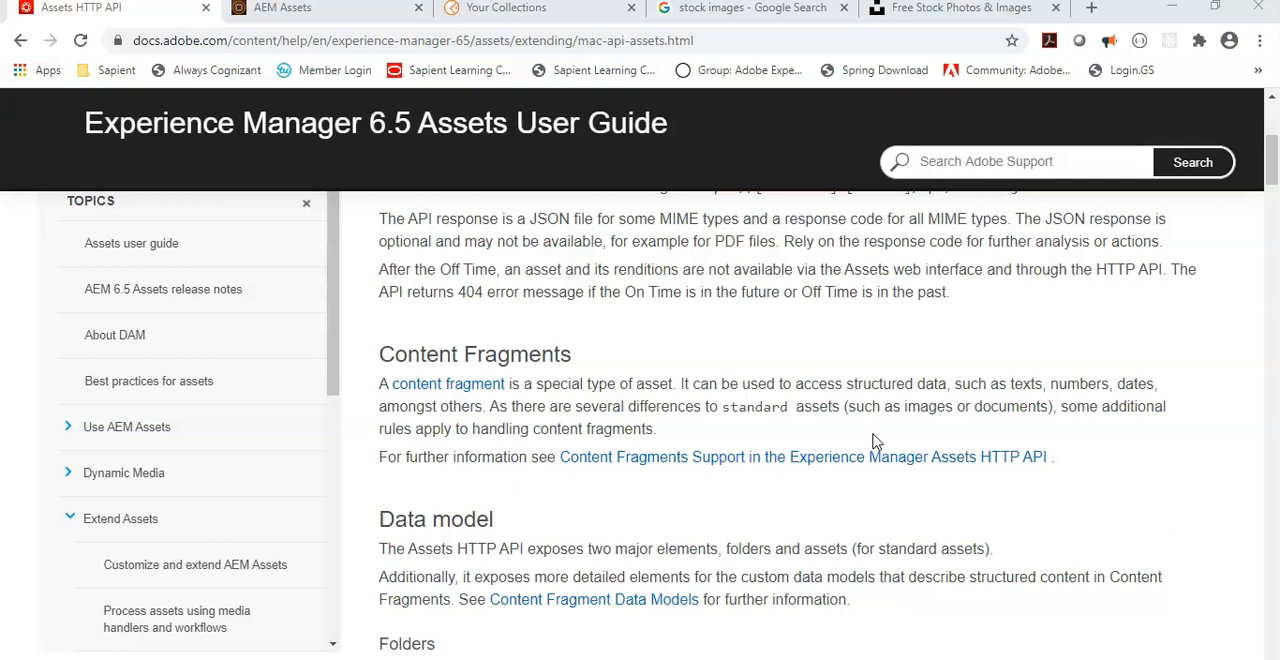
scroll(873, 441, down, 3)
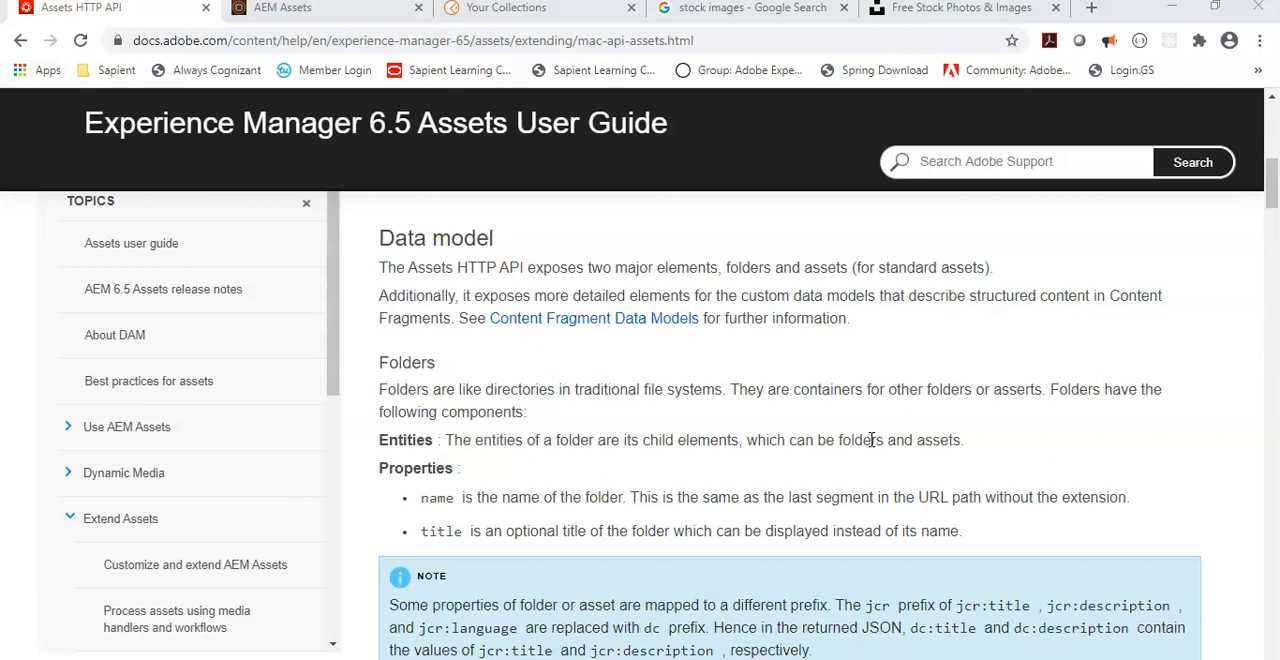
scroll(872, 440, down, 1)
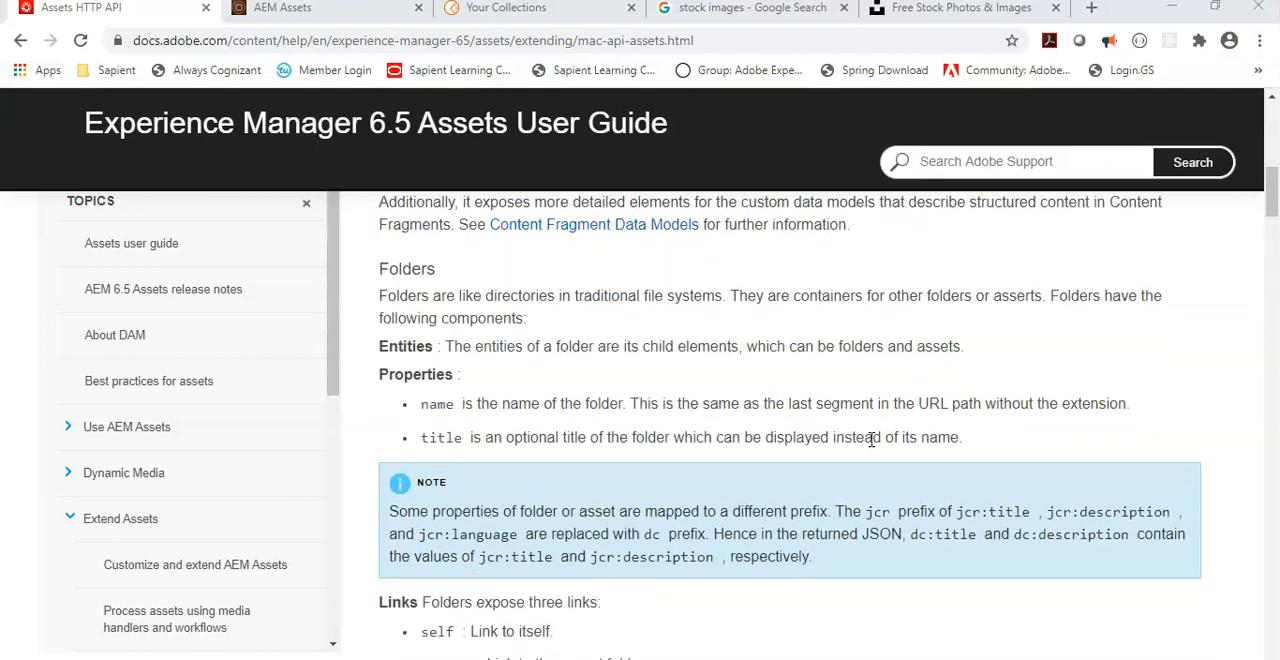
scroll(880, 432, down, 5)
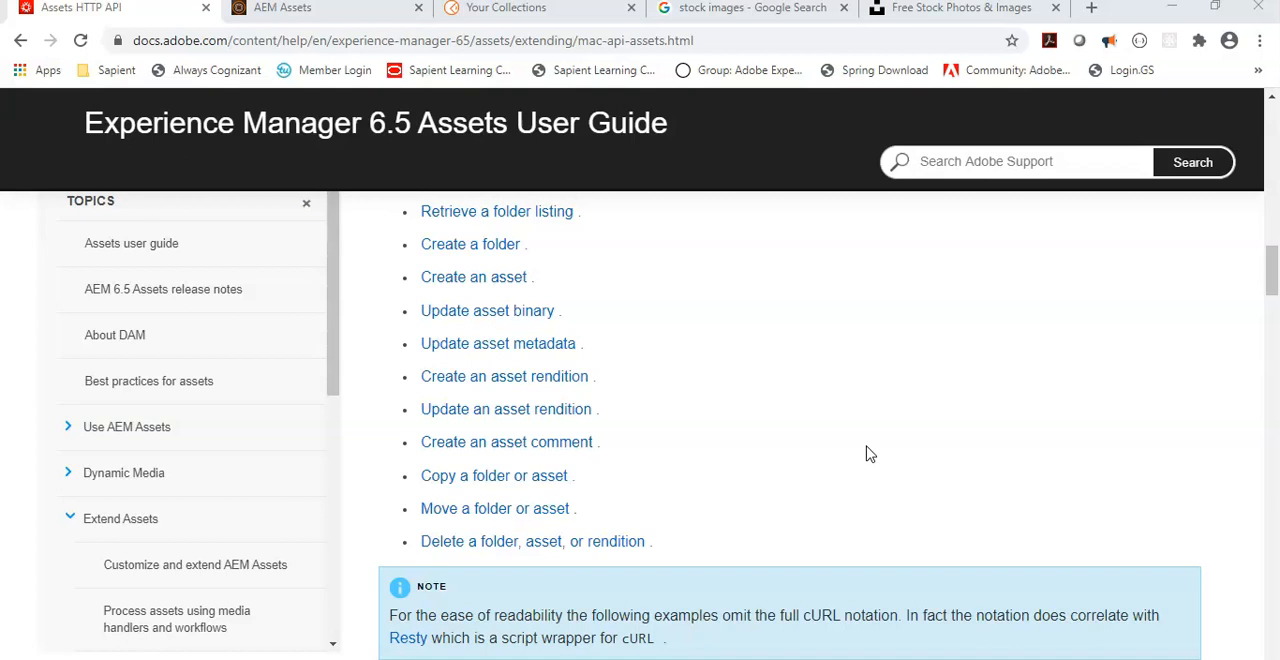
scroll(880, 430, down, 4)
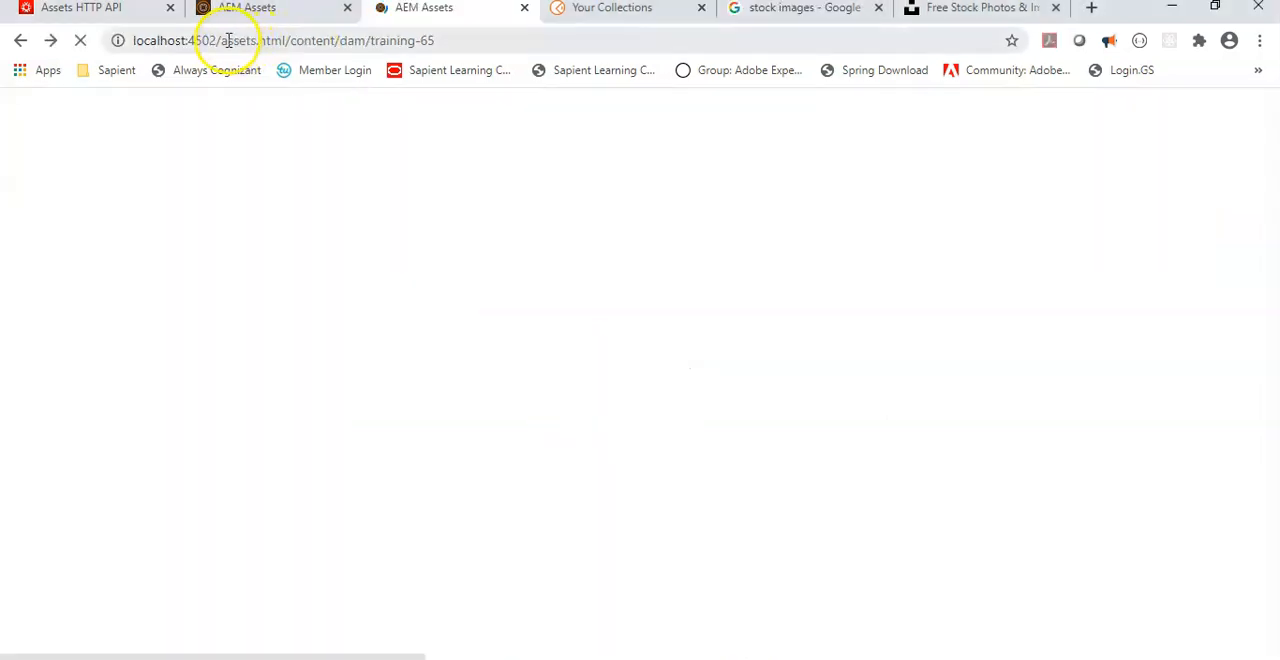
Step: Open the AEM web console configuration page at localhost:4502/system/console/configMgr
drag(221, 40, 920, 111)
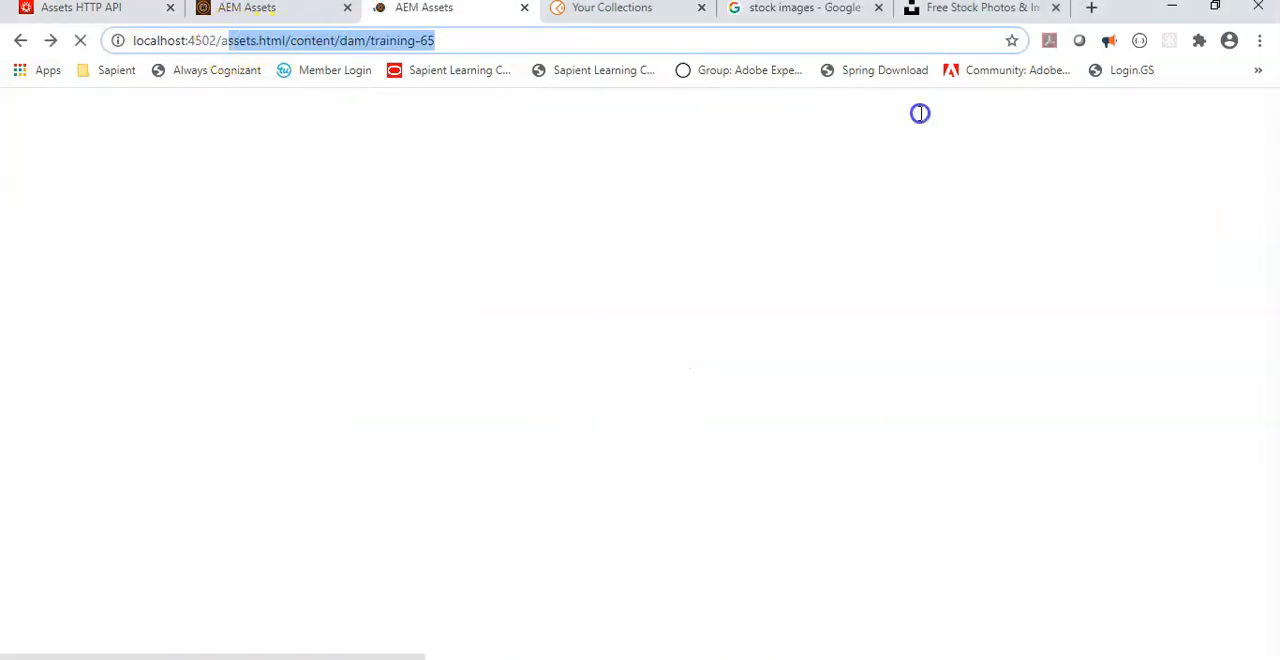
text(s)
text(ystem/console)
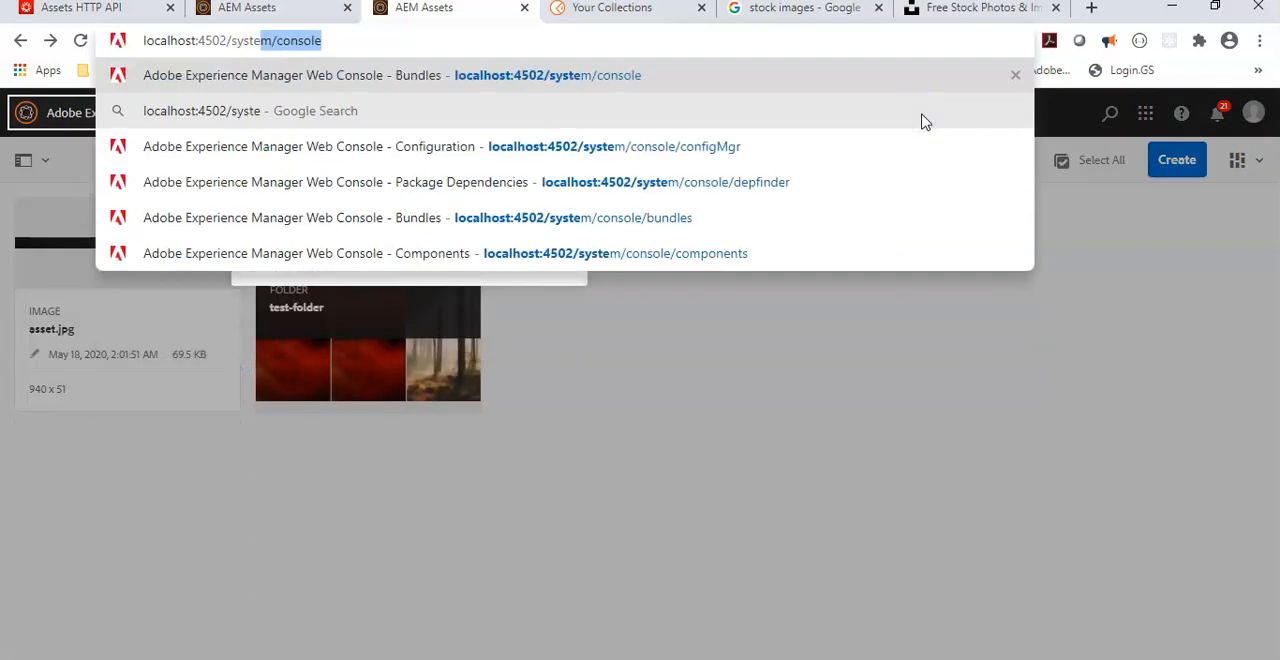
key(Return)
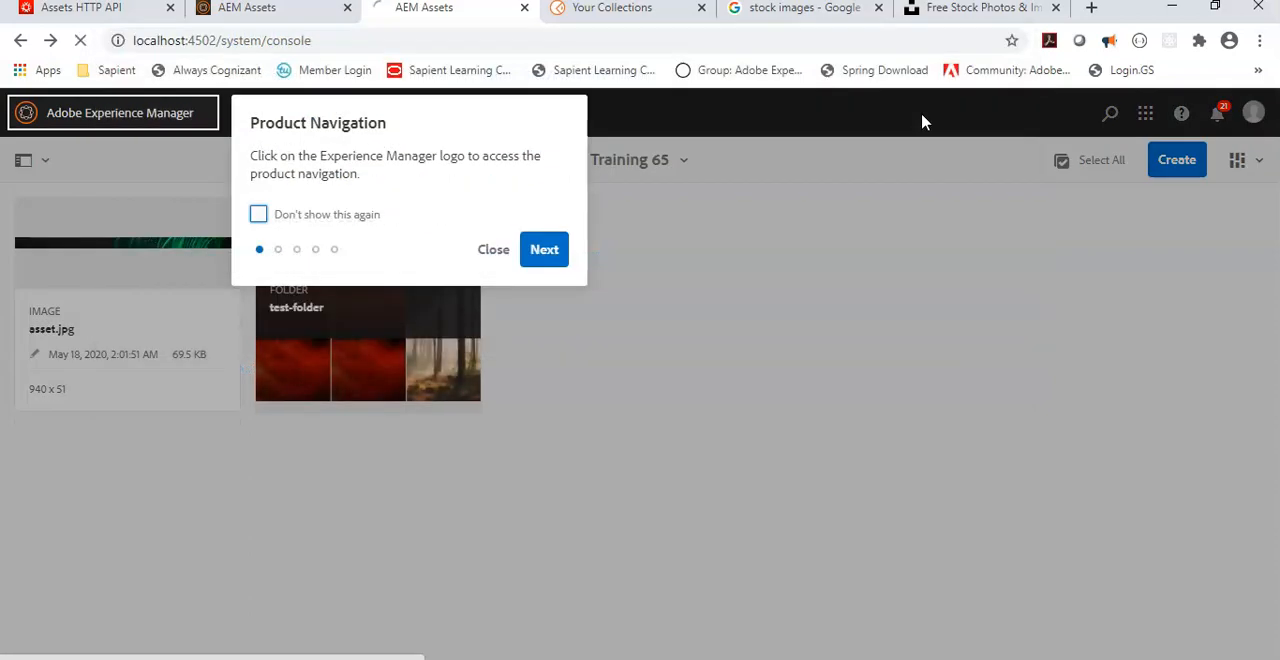
drag(327, 41, 546, 20)
text(config)
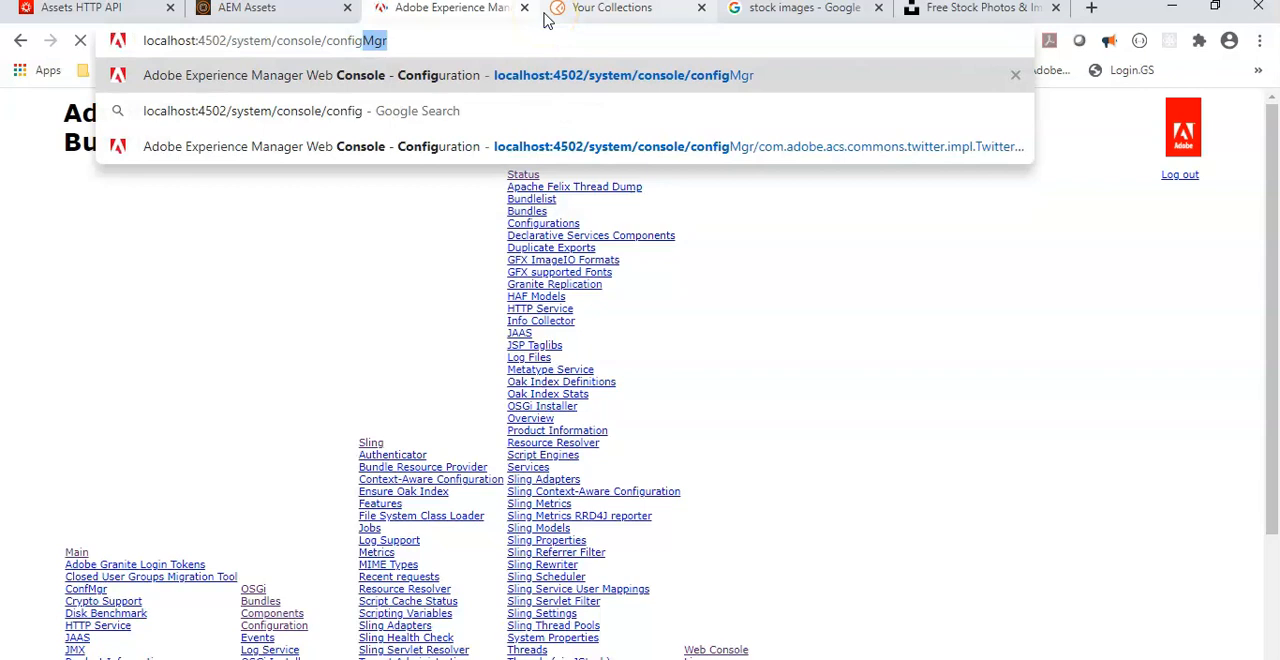
key(Return)
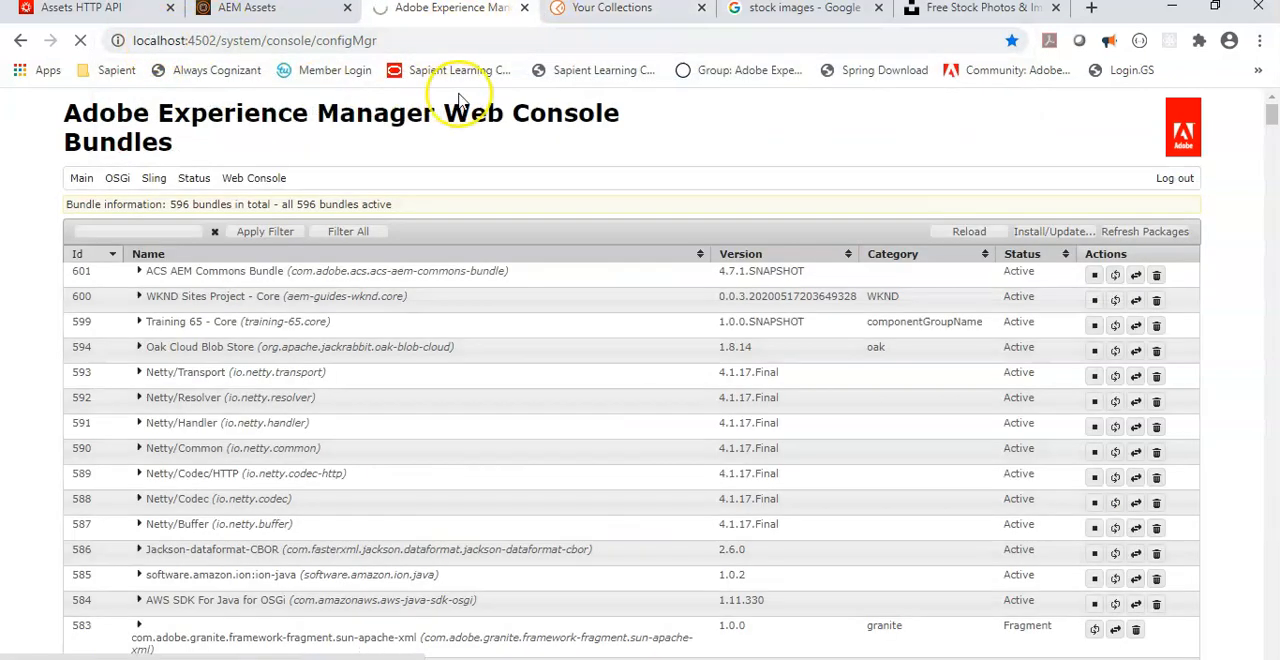
Step: Search the web console's configuration list for "Granite CSRF"
key(ctrl+f)
text(granite)
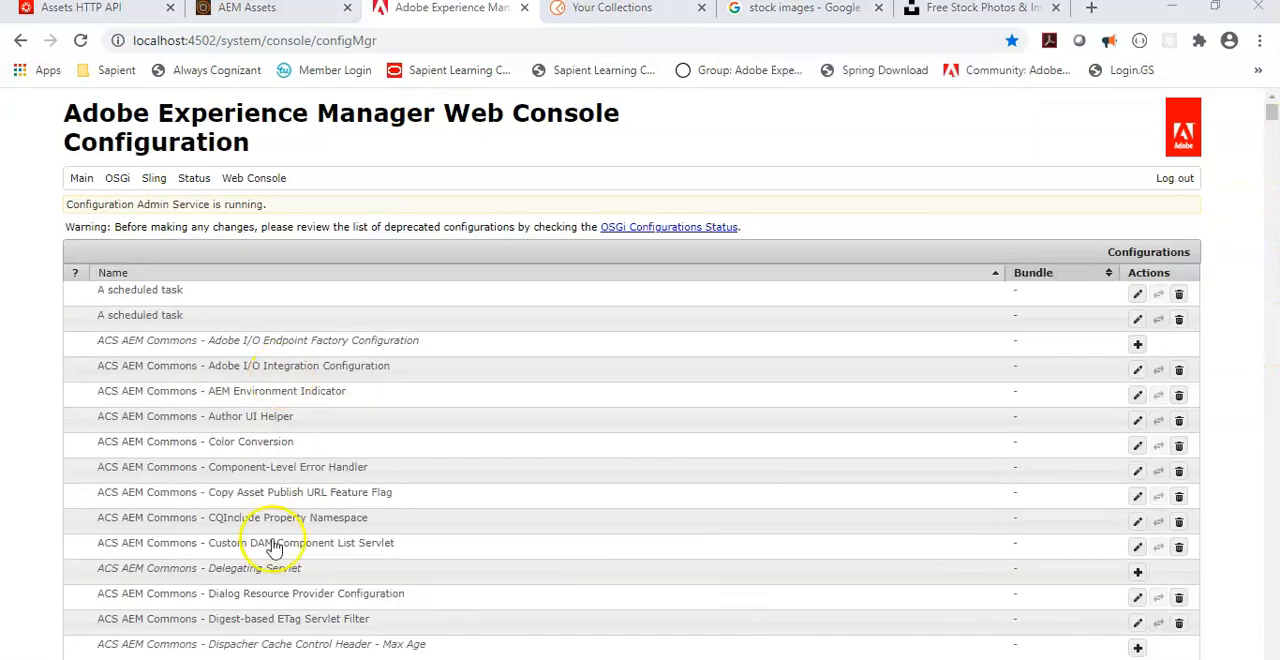
key(ctrl+f)
text(Granite CSRF)
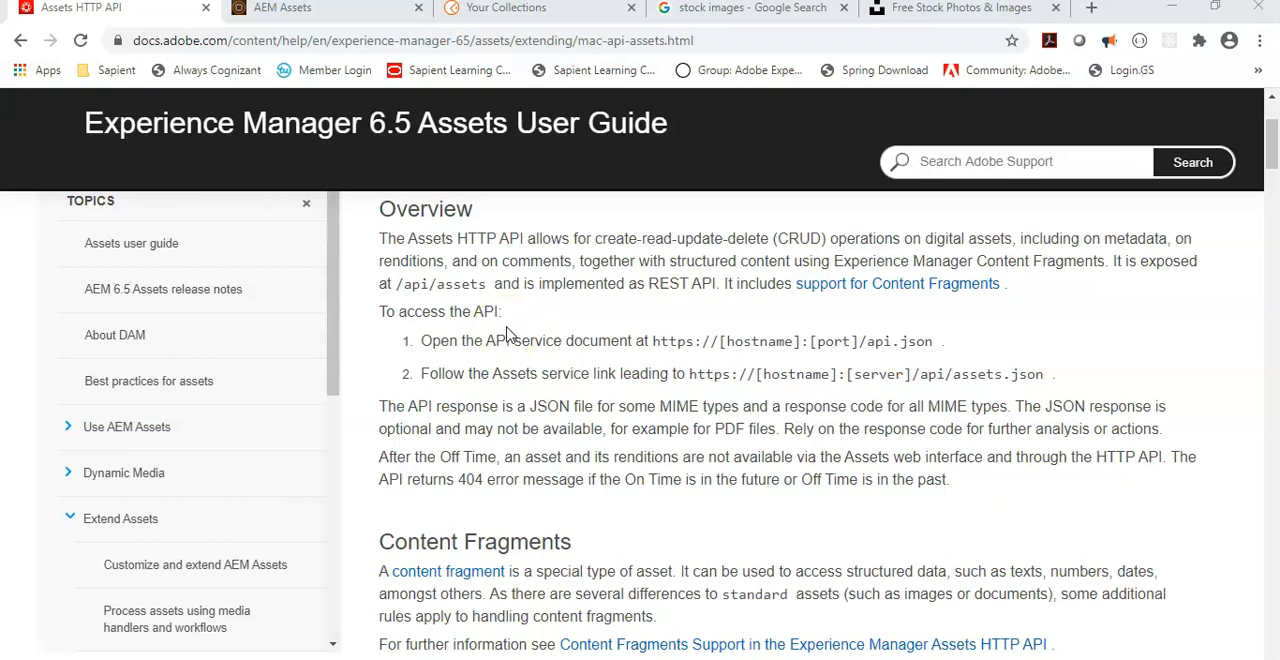
Step: Copy the /api.json path from the guide's API service document URL and open localhost:4502/api.json in a duplicate of the AEM Assets tab
drag(652, 342, 926, 342)
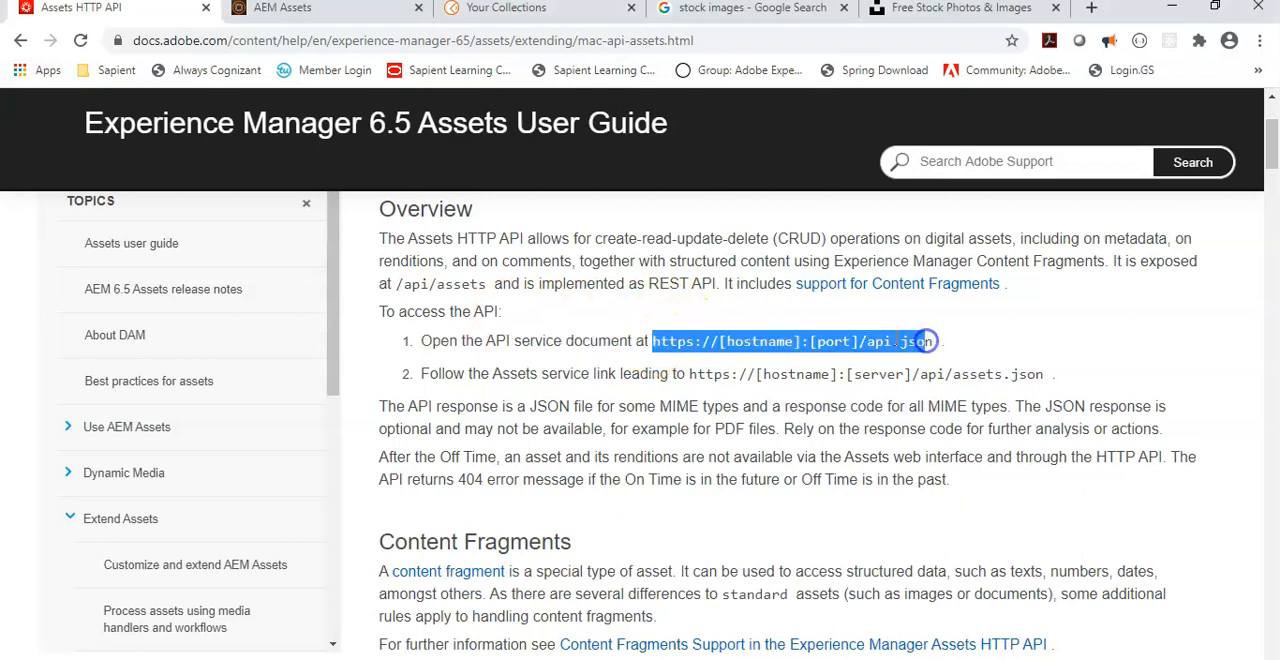
click(903, 341)
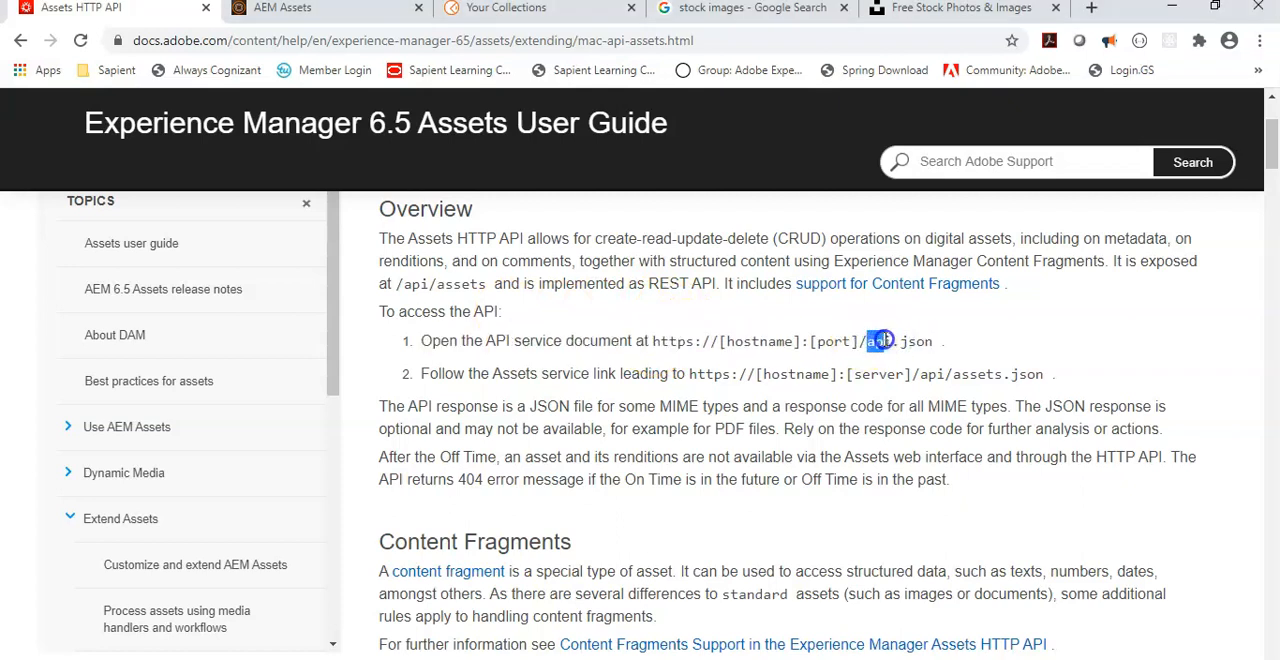
drag(861, 343, 930, 341)
key(ctrl+c)
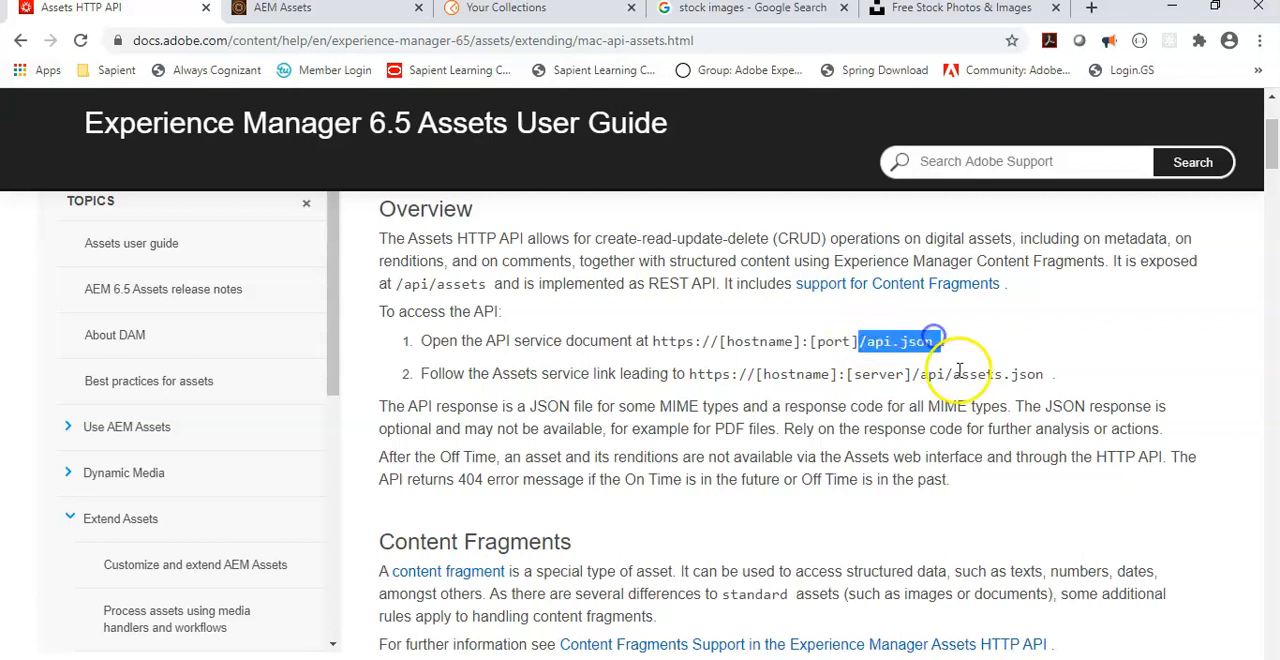
click(327, 14)
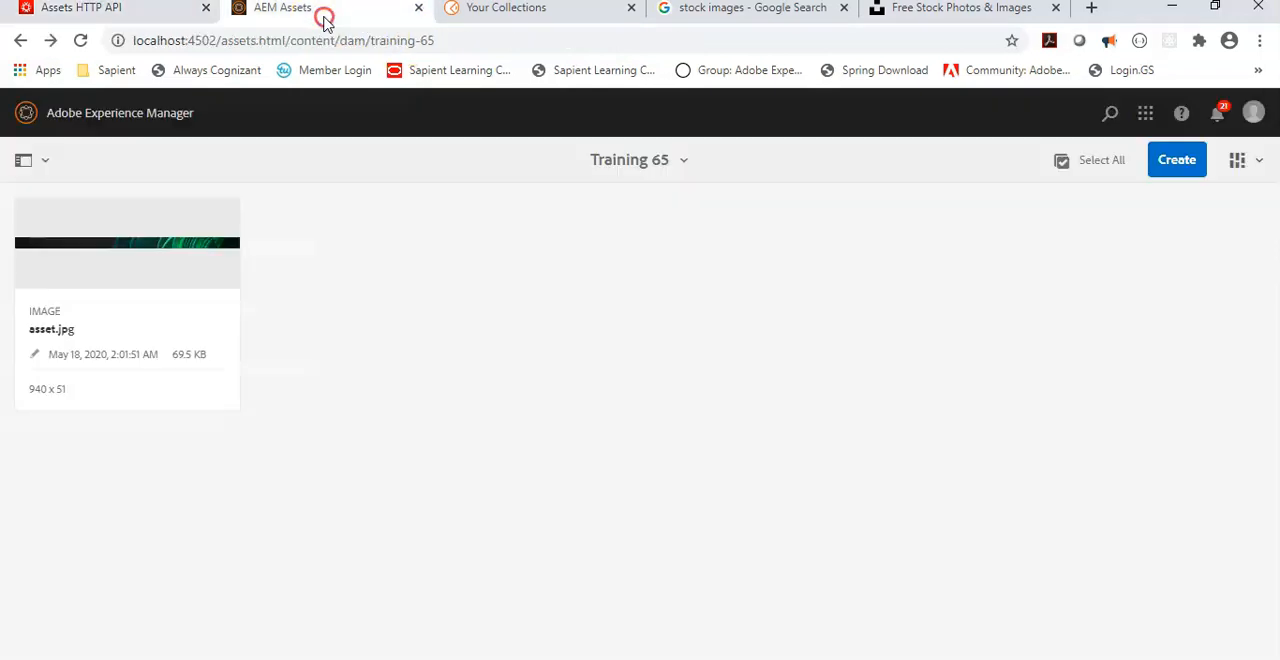
right_click(323, 18)
click(426, 109)
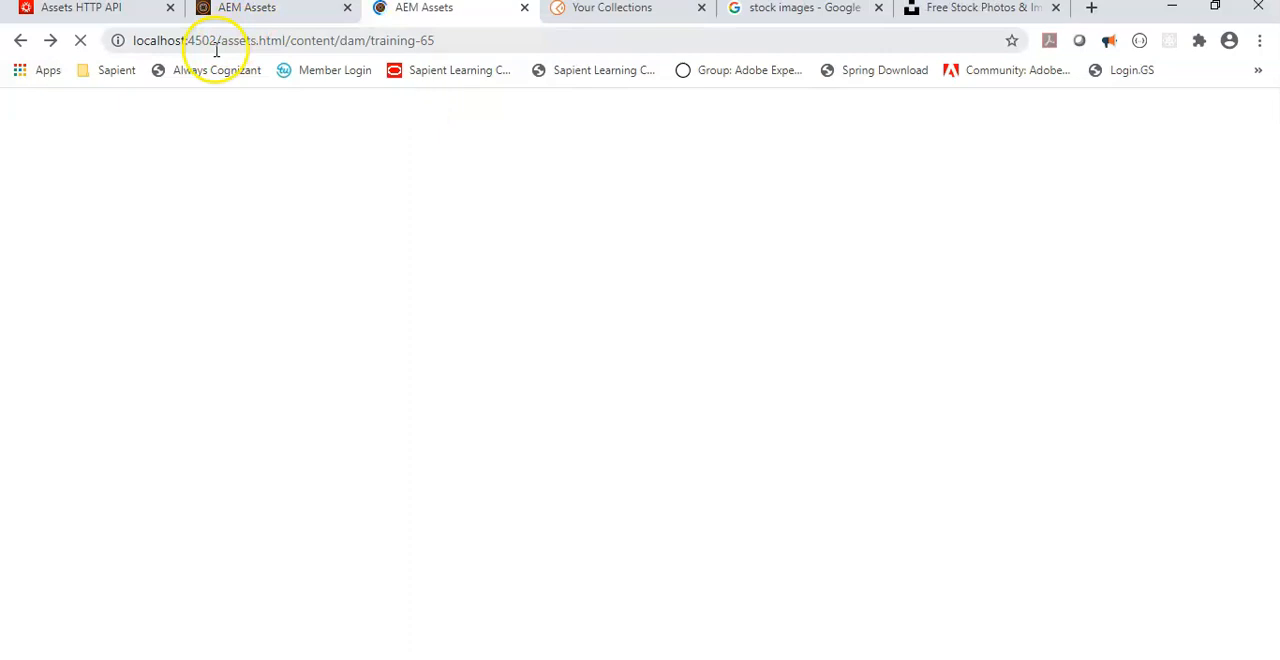
drag(214, 40, 943, 120)
key(ctrl+v)
key(Return)
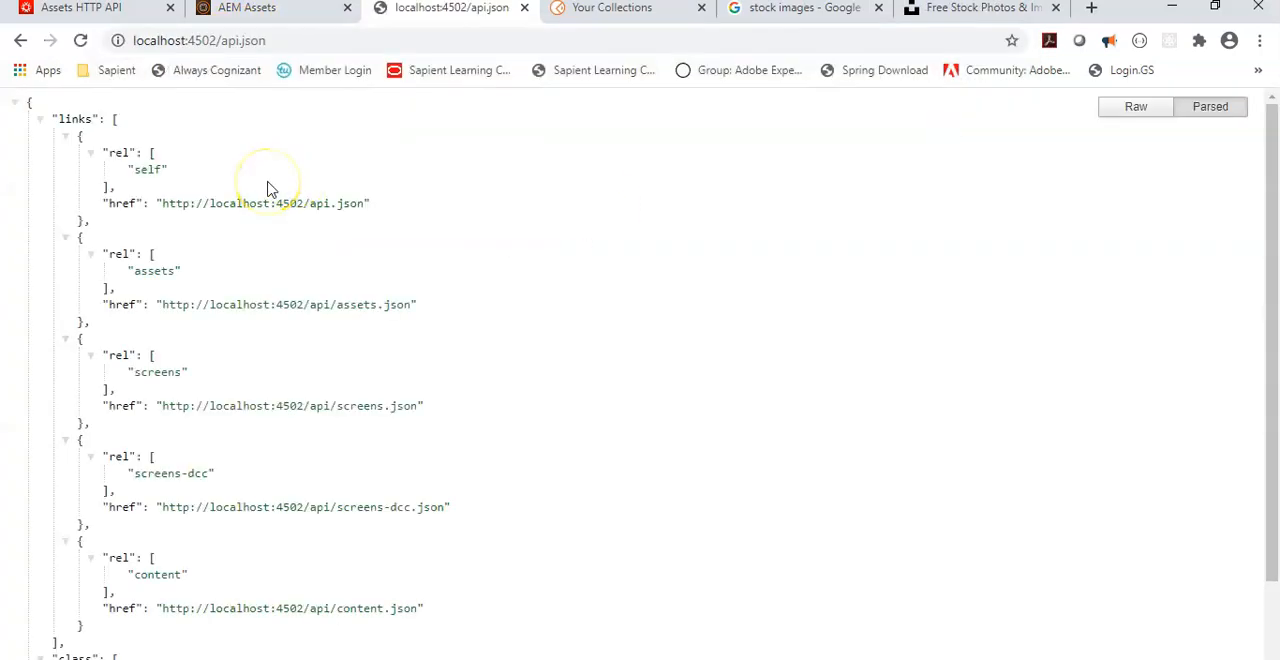
Step: Review the API service document against the guide's access instructions and follow its assets link to localhost:4502/api/assets.json
scroll(268, 189, down, 2)
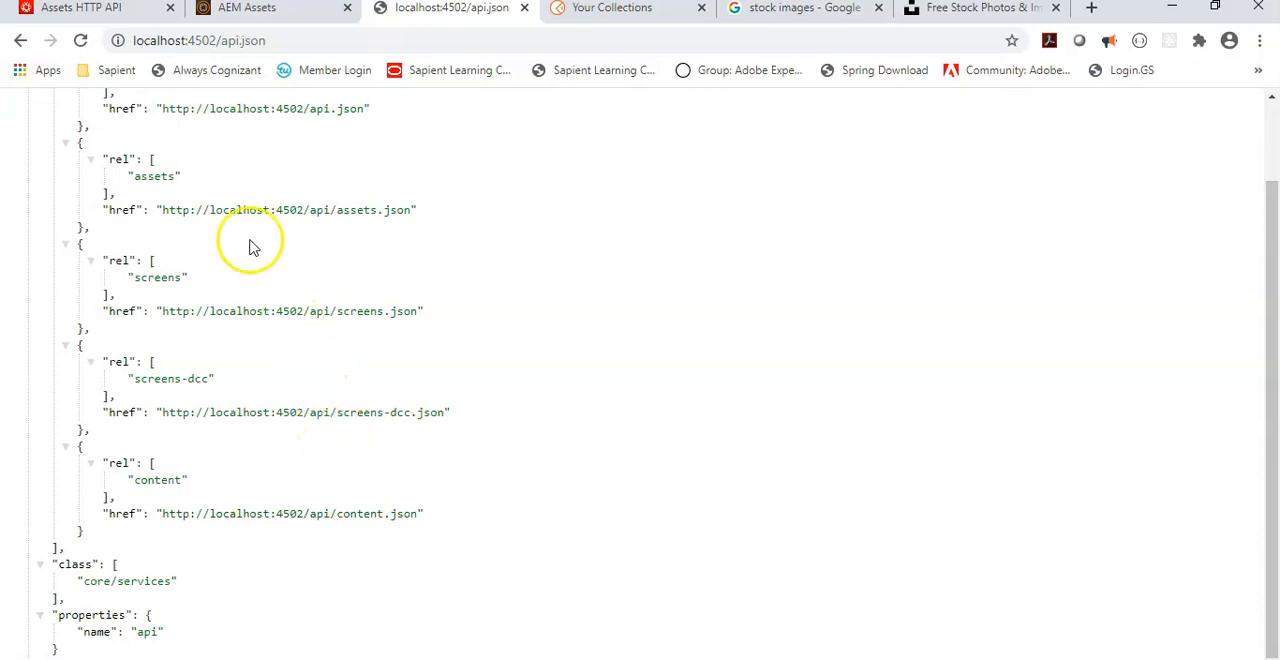
click(277, 17)
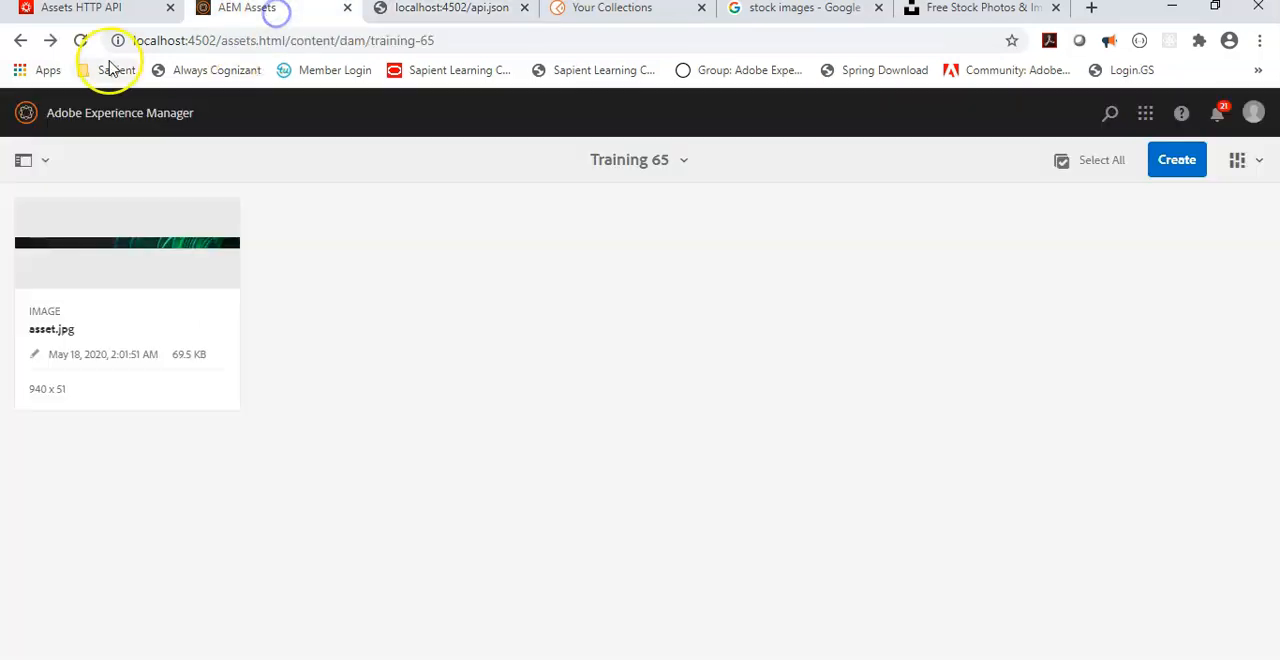
click(115, 12)
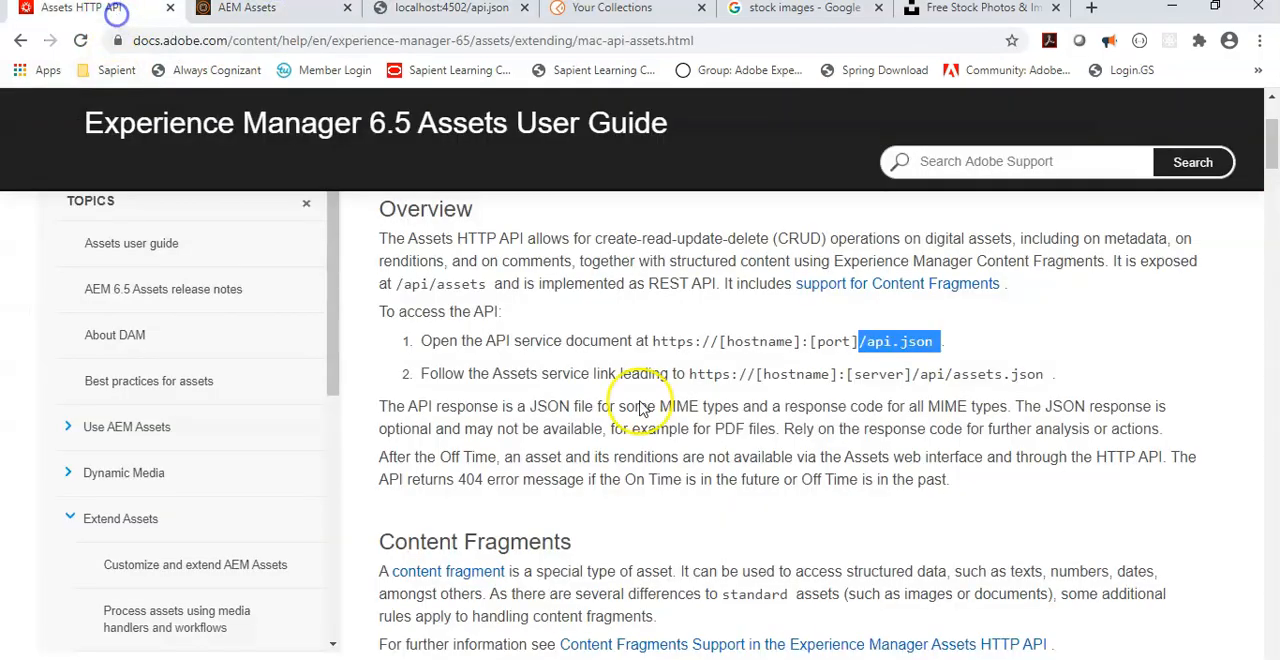
click(579, 366)
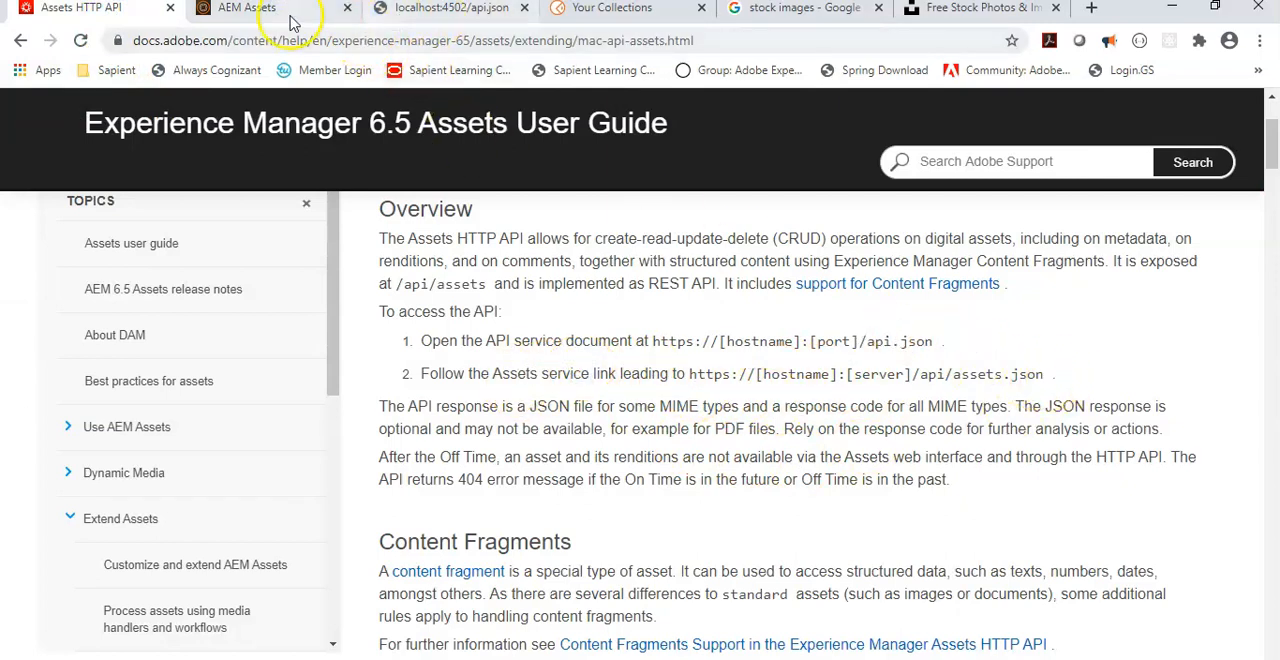
click(390, 12)
click(346, 302)
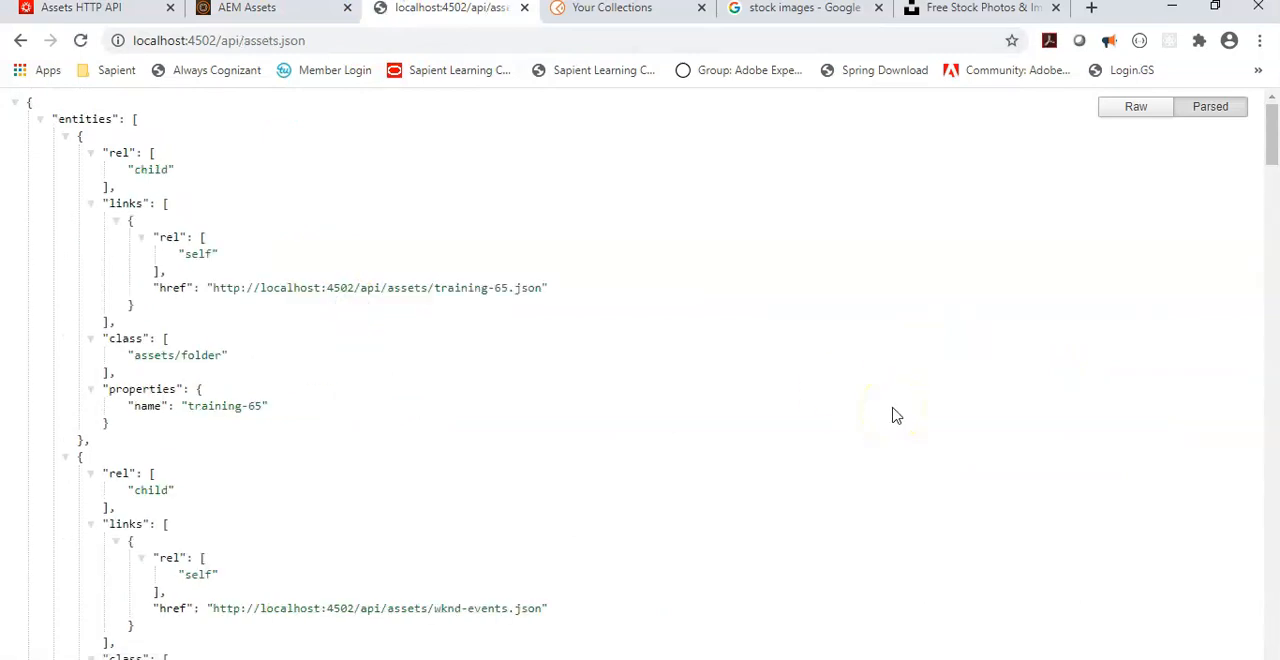
Step: Look through the assets.json response from the child folder entities down to the properties and paging data
scroll(896, 415, down, 5)
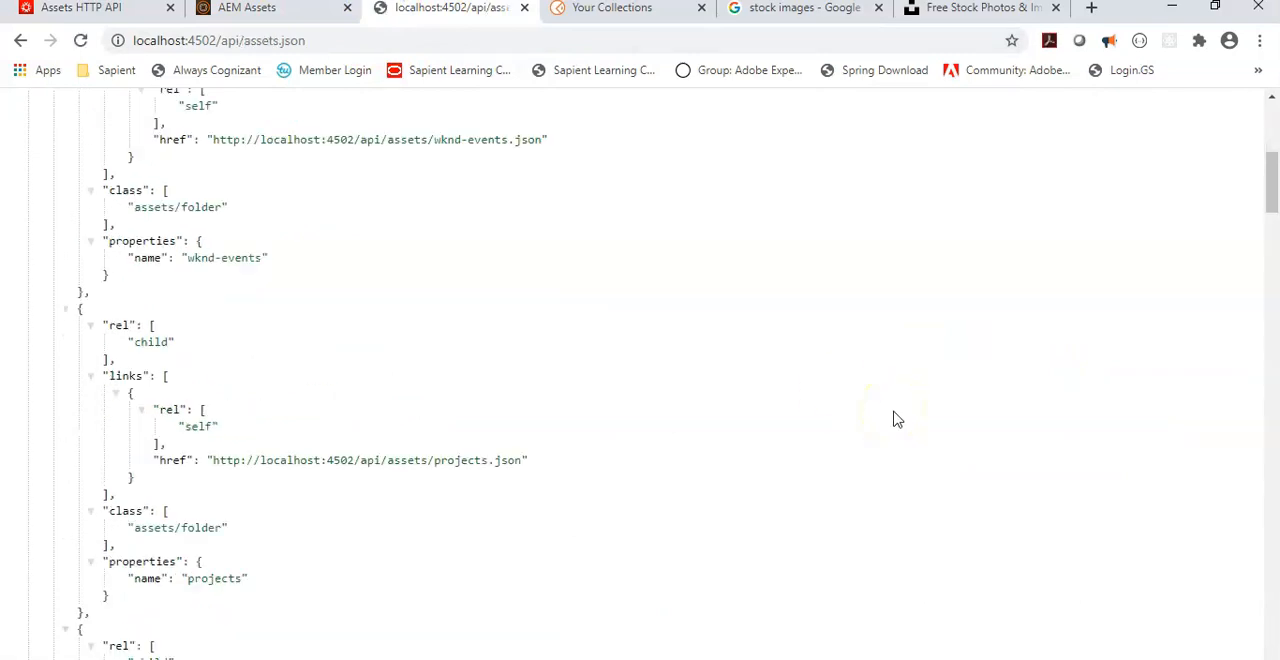
click(901, 406)
scroll(905, 404, down, 20)
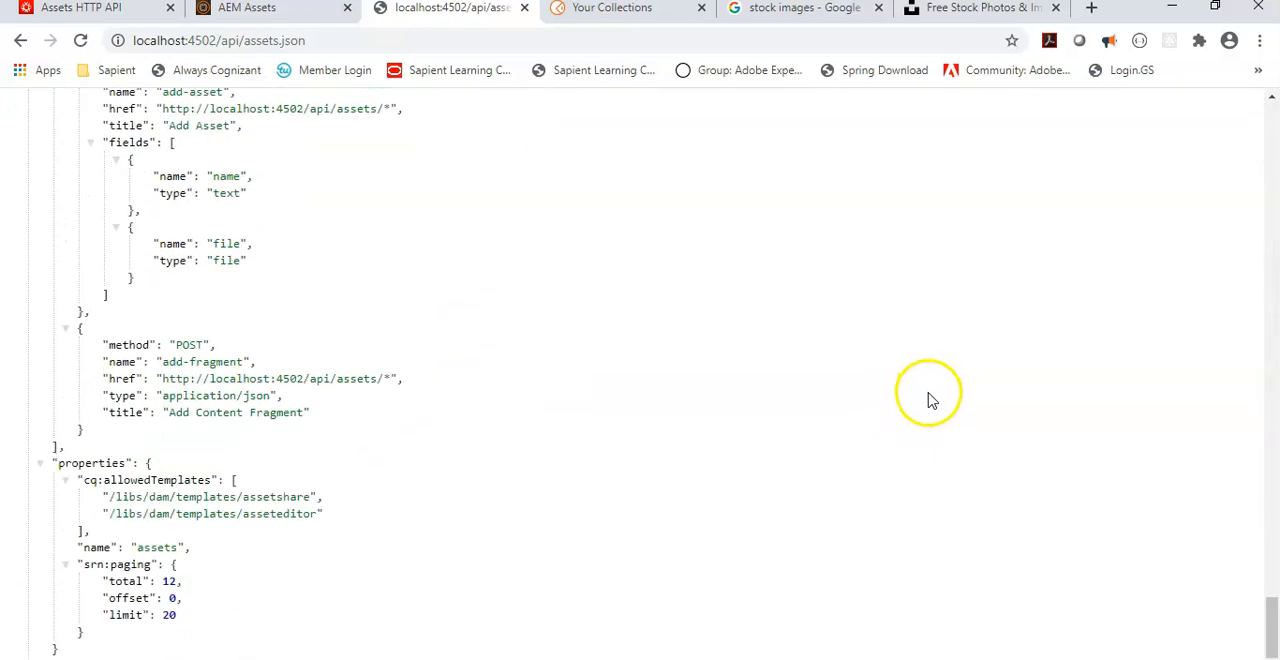
scroll(930, 400, up, 5)
scroll(930, 400, down, 5)
scroll(936, 400, up, 1)
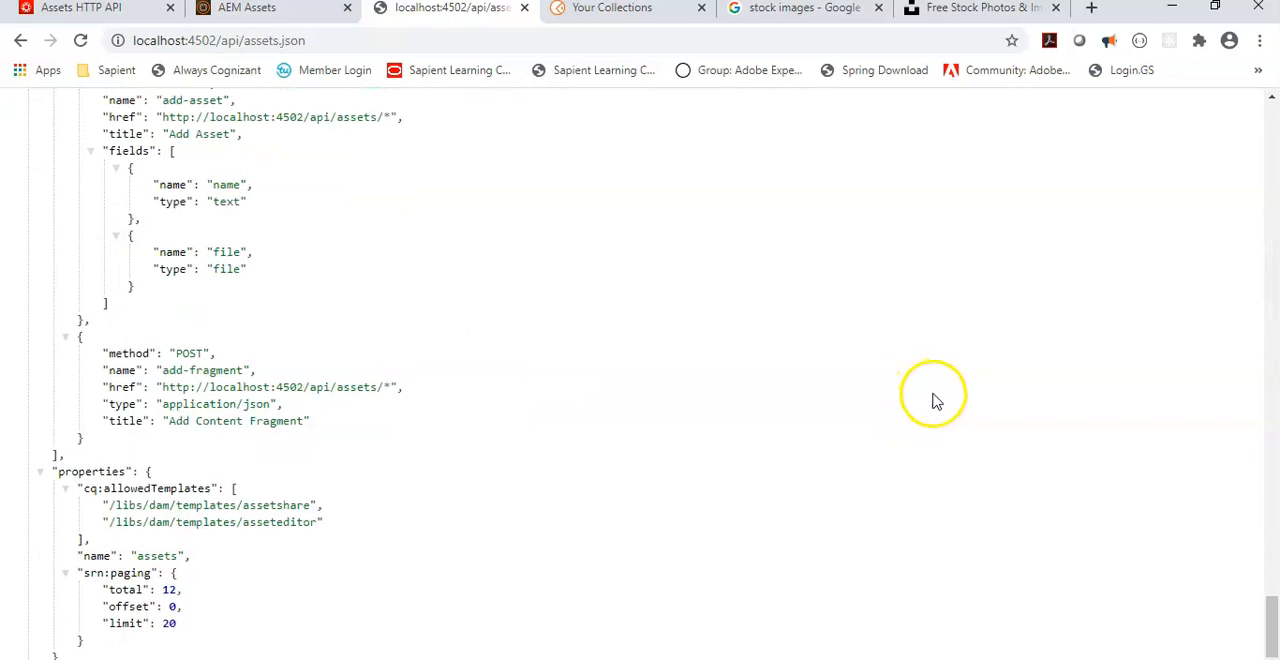
Step: Examine the POST, DELETE and PUT actions in the assets.json response, along with its self and parent links
scroll(933, 400, up, 2)
double_click(190, 262)
click(195, 161)
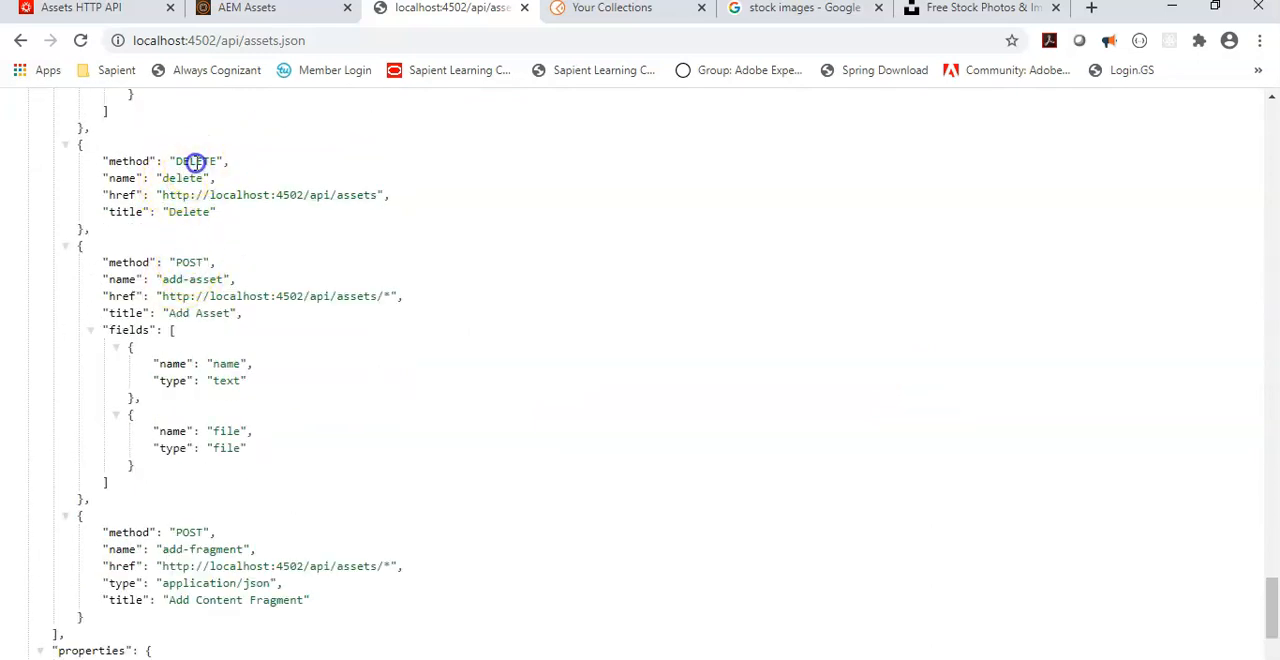
double_click(195, 161)
scroll(229, 257, up, 3)
double_click(183, 224)
scroll(223, 271, up, 2)
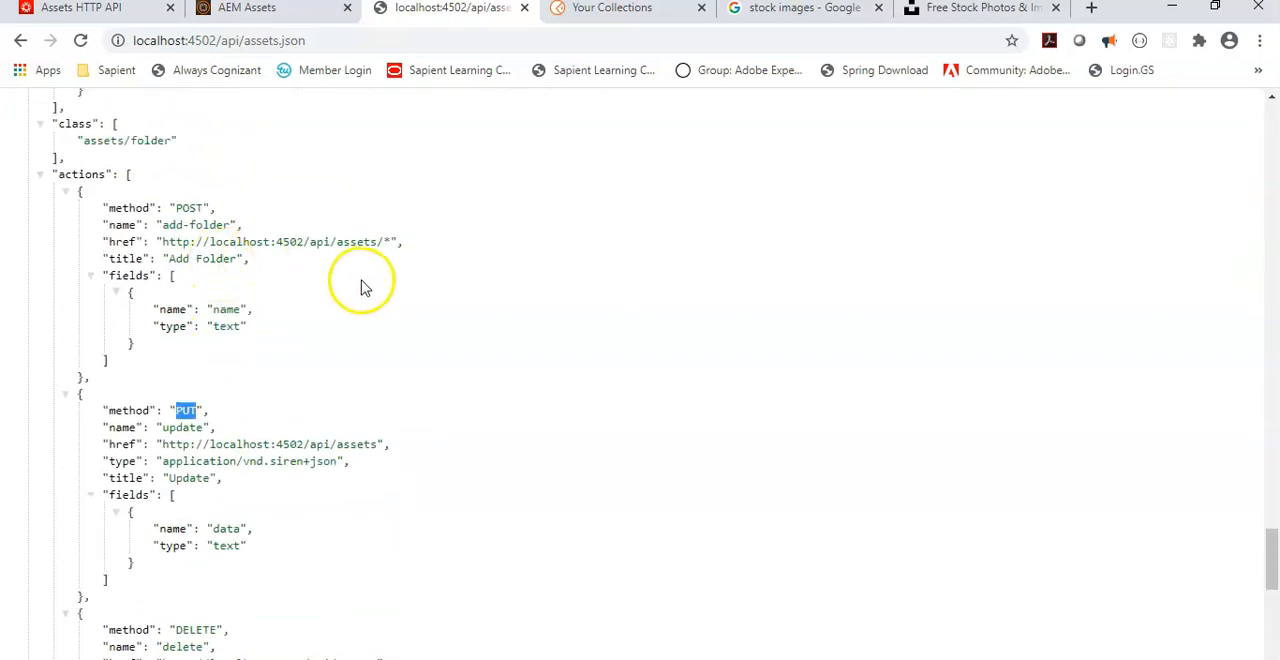
scroll(240, 450, down, 2)
scroll(210, 457, down, 3)
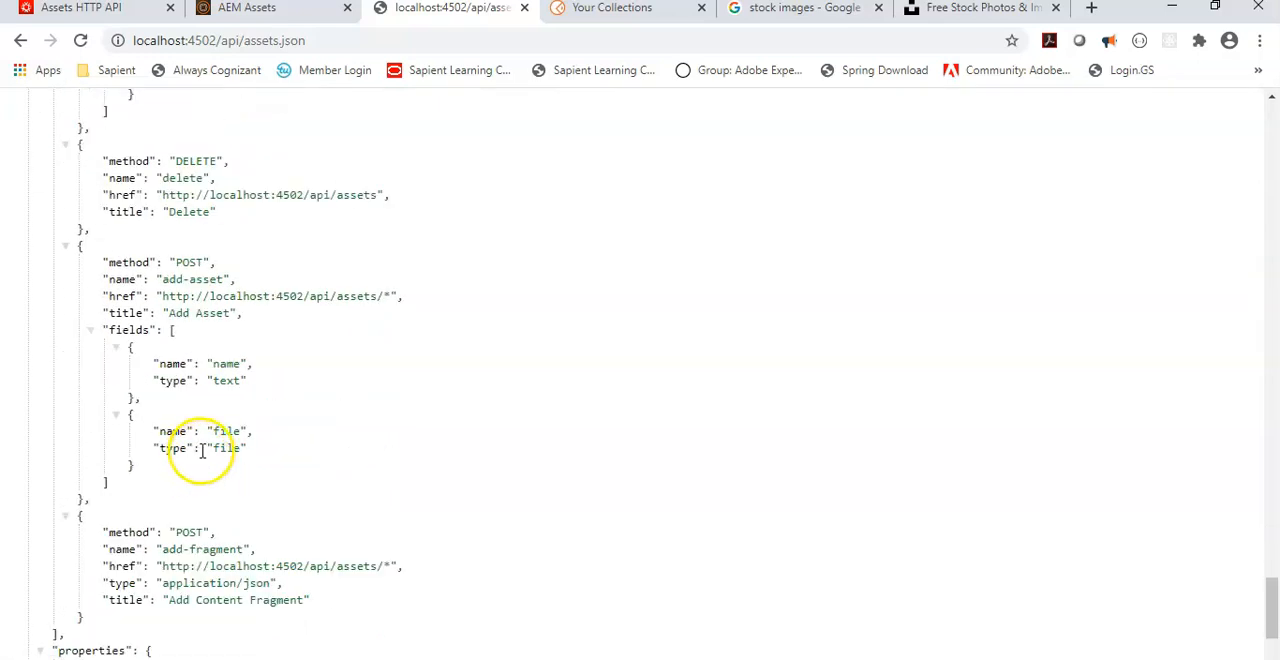
scroll(202, 451, down, 2)
scroll(205, 448, up, 10)
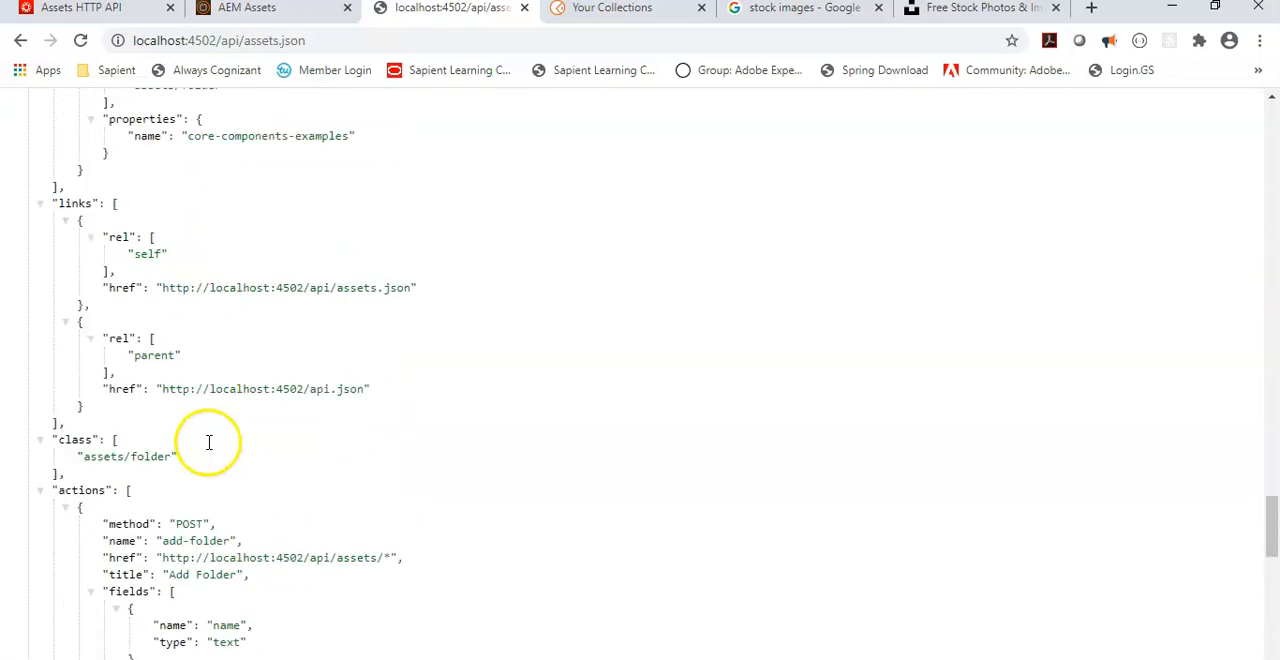
scroll(212, 444, up, 1)
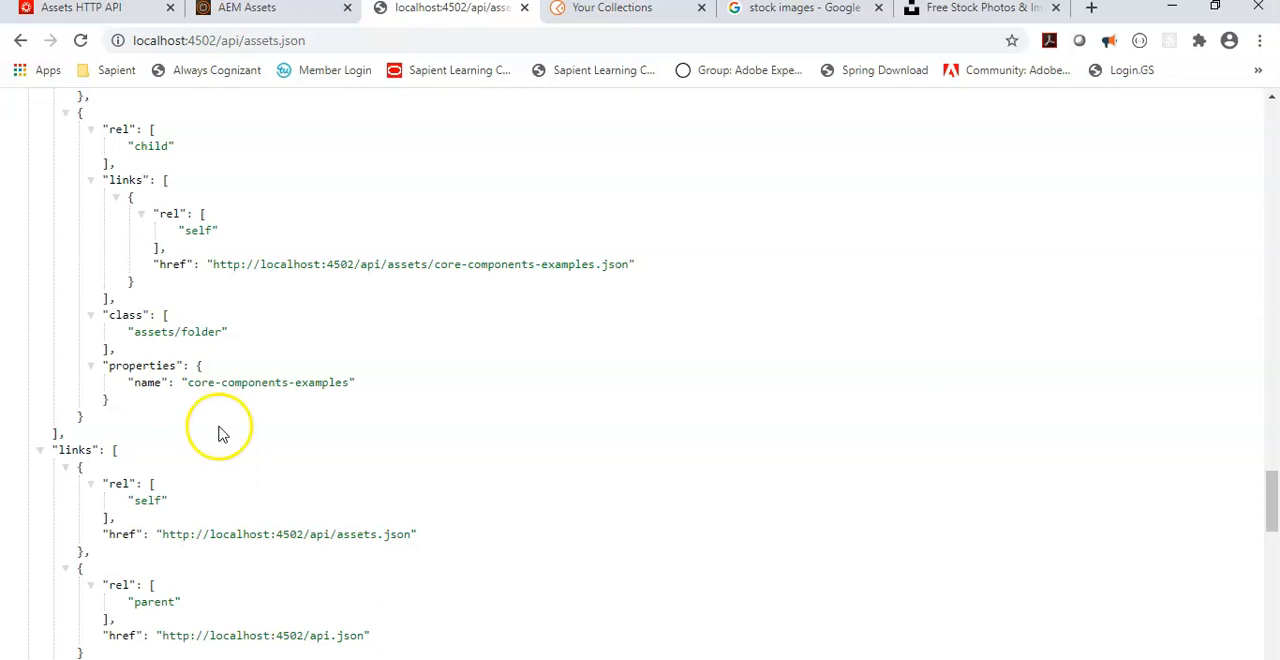
Step: Return to the guide's "Retrieve a folder listing" section and highlight the GET request path /api/assets/myFolder.json
click(105, 8)
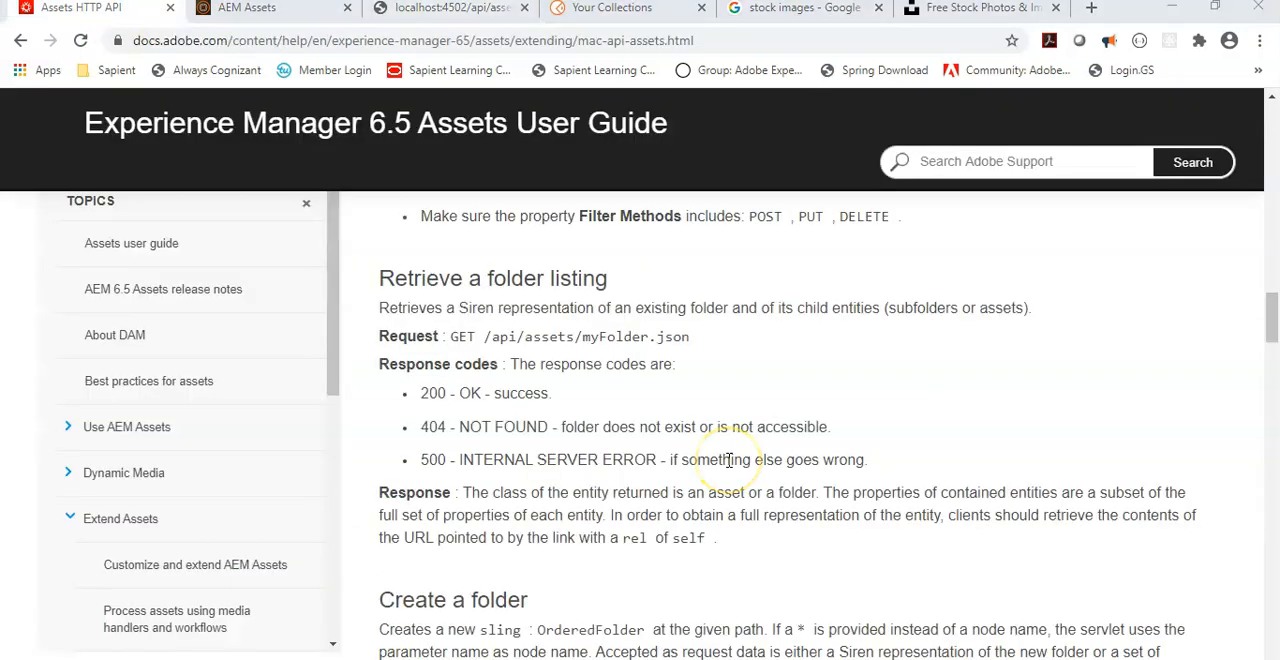
click(909, 378)
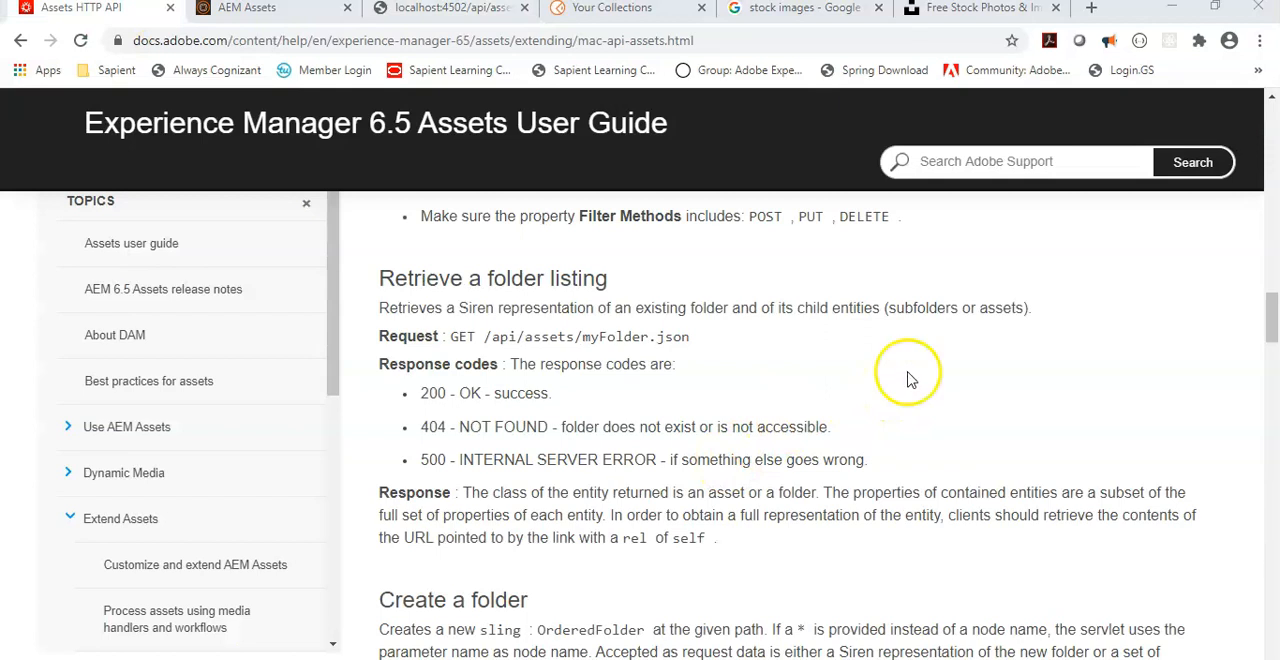
double_click(458, 337)
click(533, 345)
drag(487, 342, 683, 346)
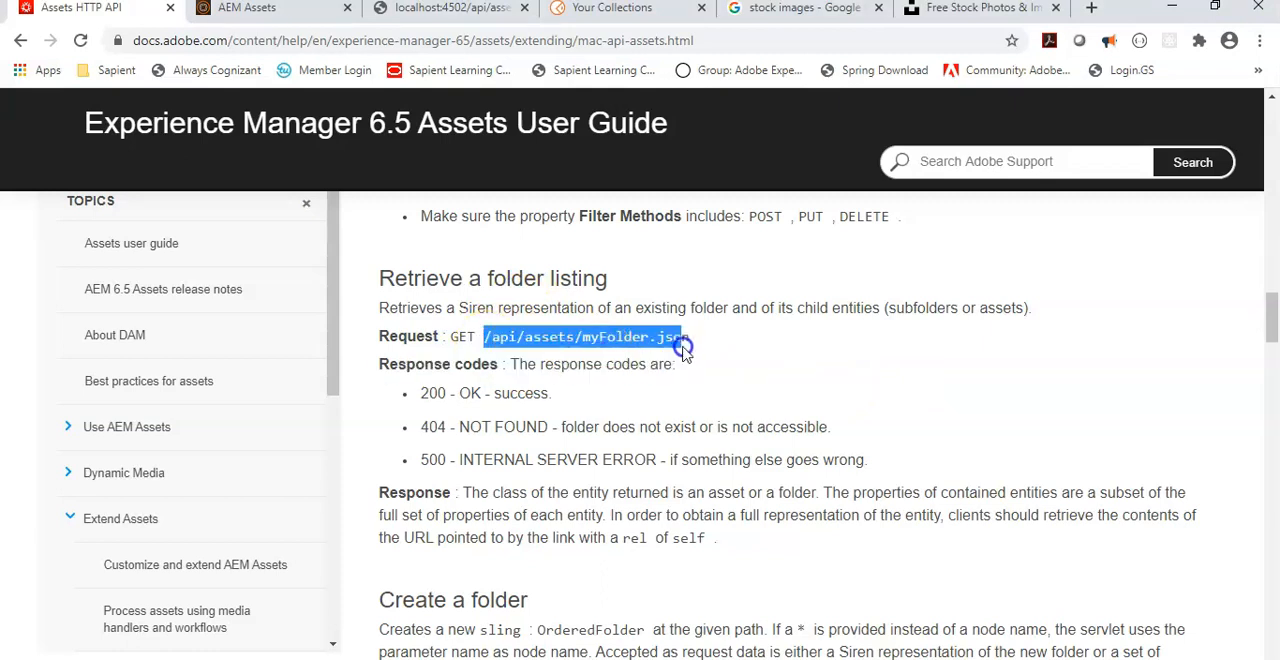
Step: Highlight the myFolder placeholder in the guide's GET request path for retrieving a folder listing
double_click(600, 338)
click(519, 343)
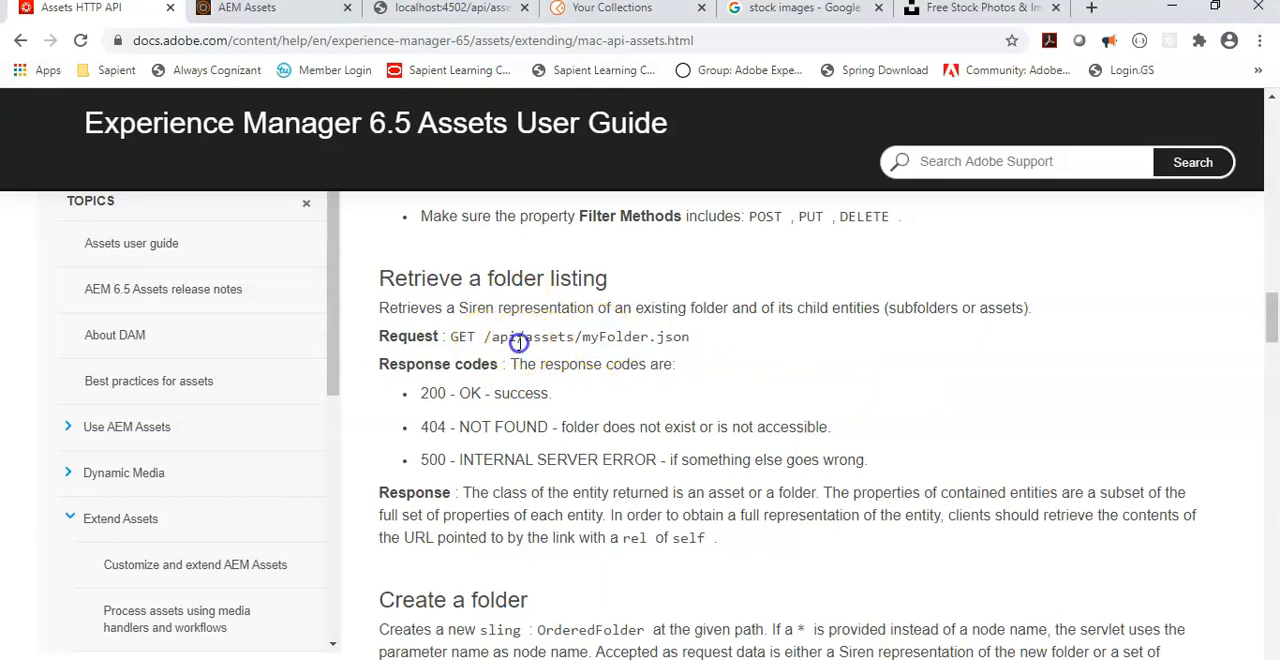
double_click(617, 336)
Step: Open the root Assets folder listing of the local AEM instance and dismiss the Product Navigation tour
click(250, 10)
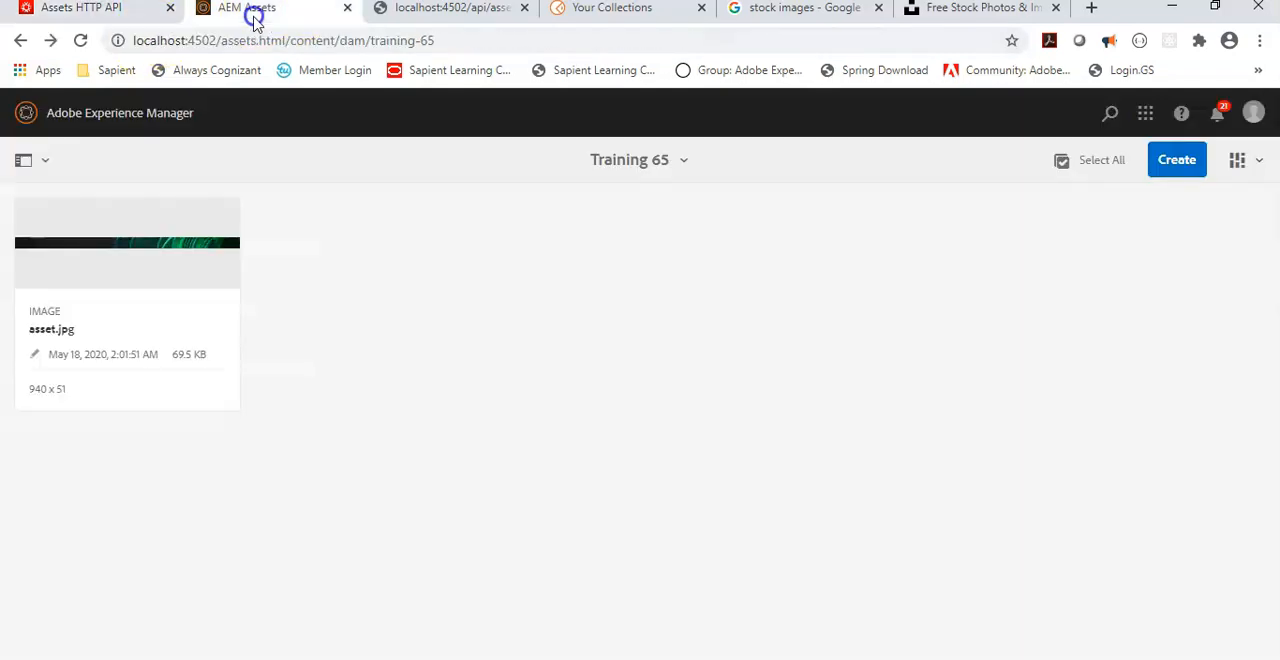
drag(217, 40, 436, 41)
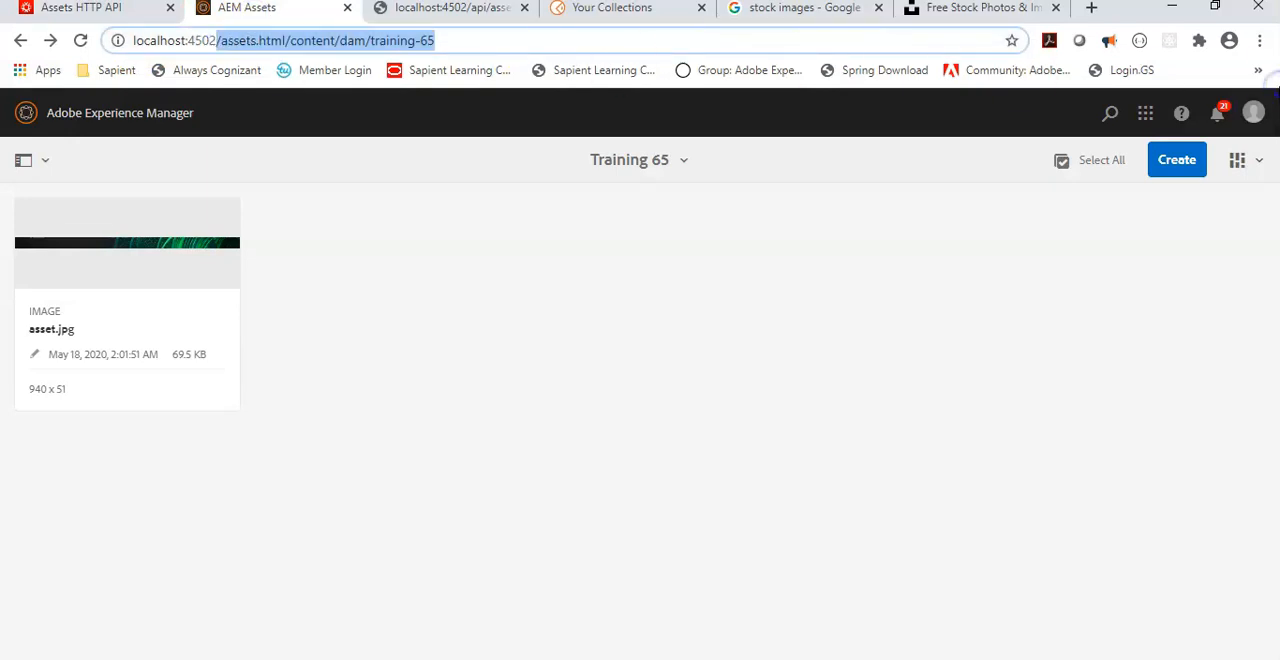
text(/asset.html)
key(Return)
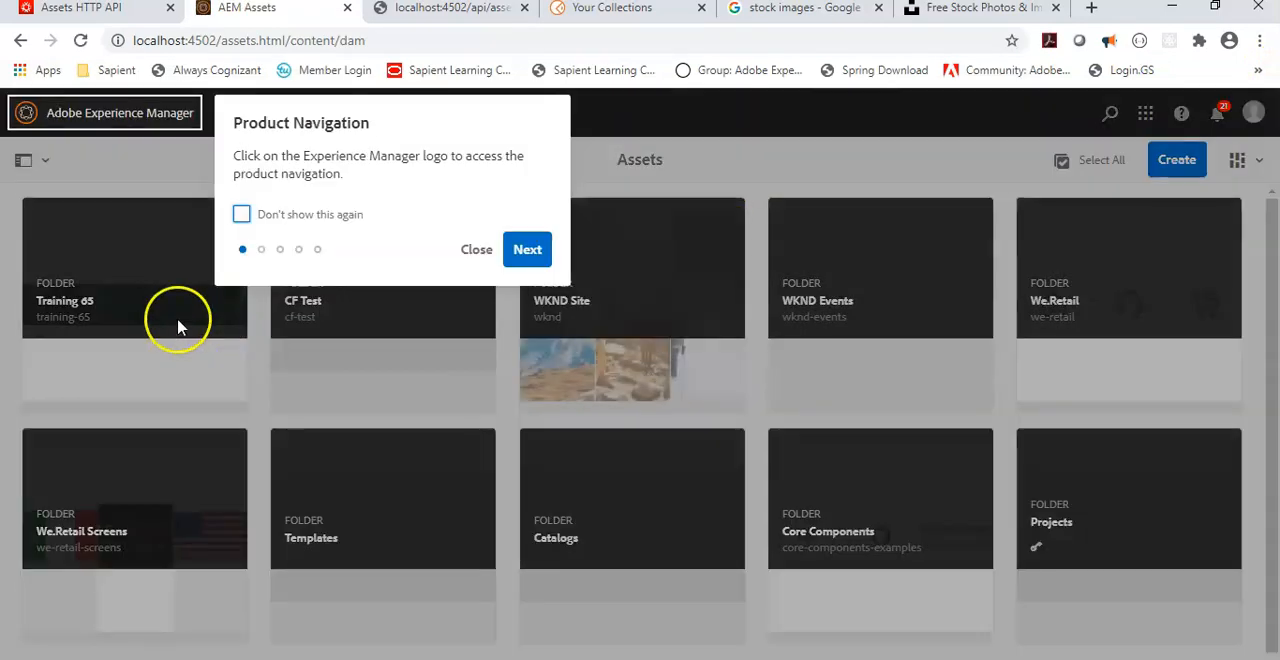
click(480, 251)
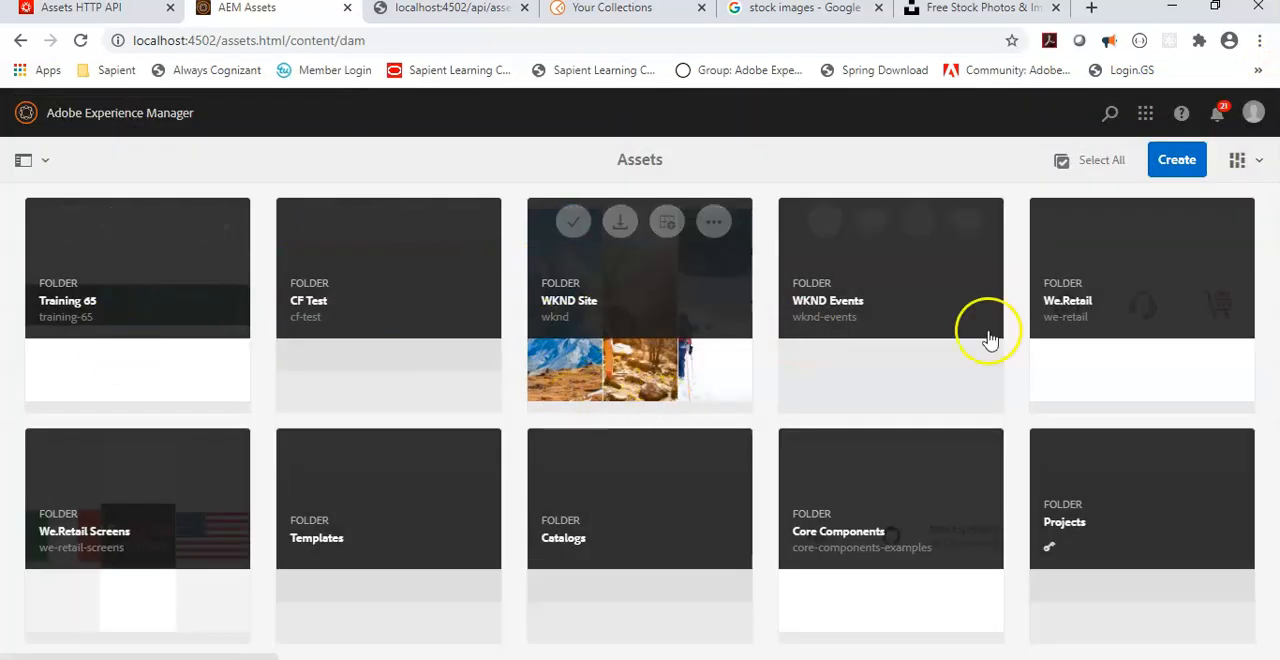
Step: Compare the guide's folder listing request path with the localhost:4502/api/assets.json response and return to the AEM Assets page
click(115, 10)
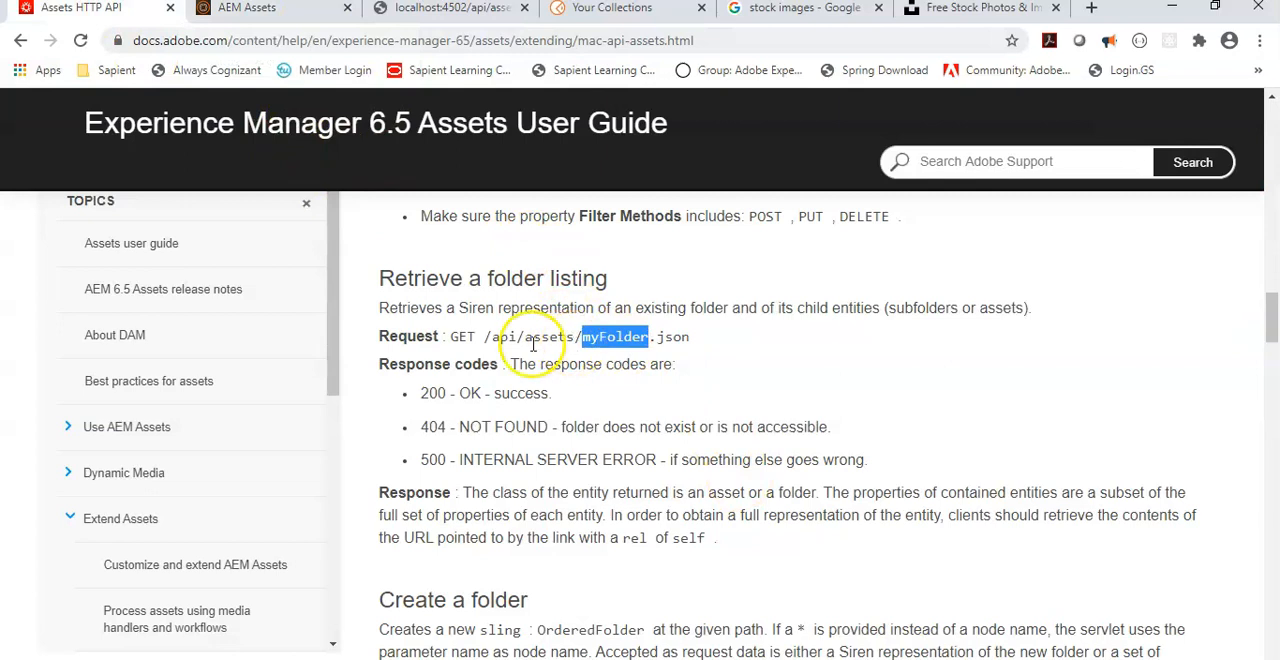
mouse_move(510, 337)
mouse_down()
mouse_move(486, 350)
mouse_move(499, 338)
mouse_up()
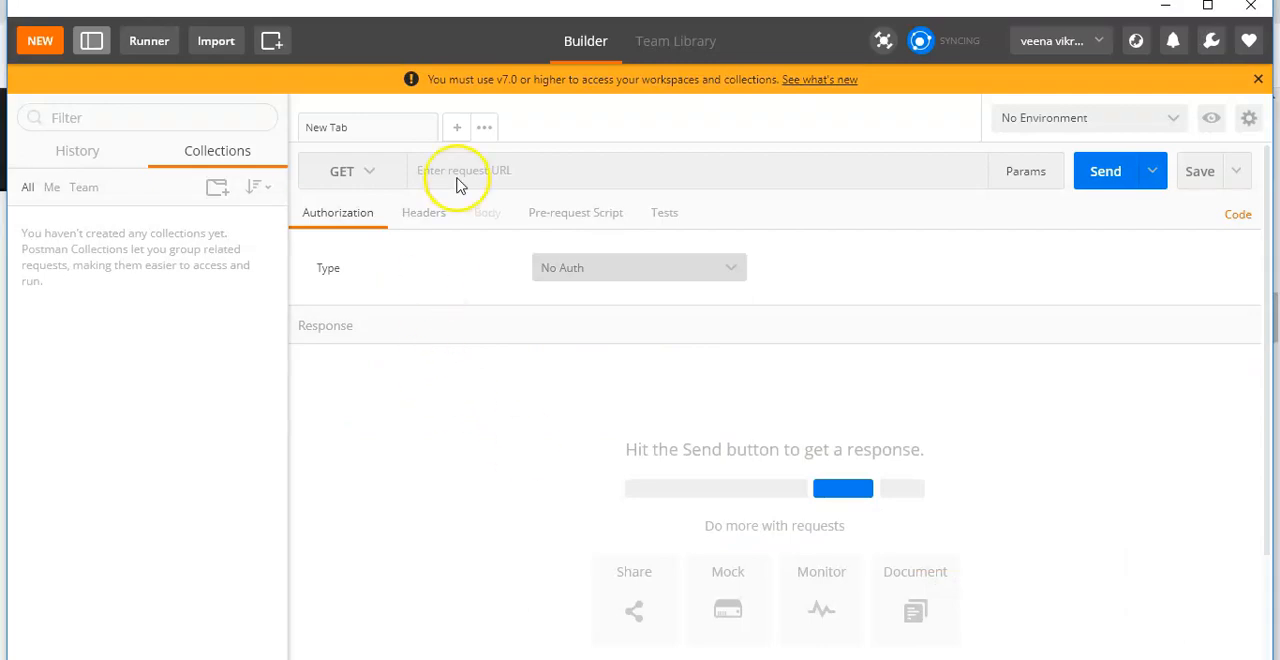
click(458, 175)
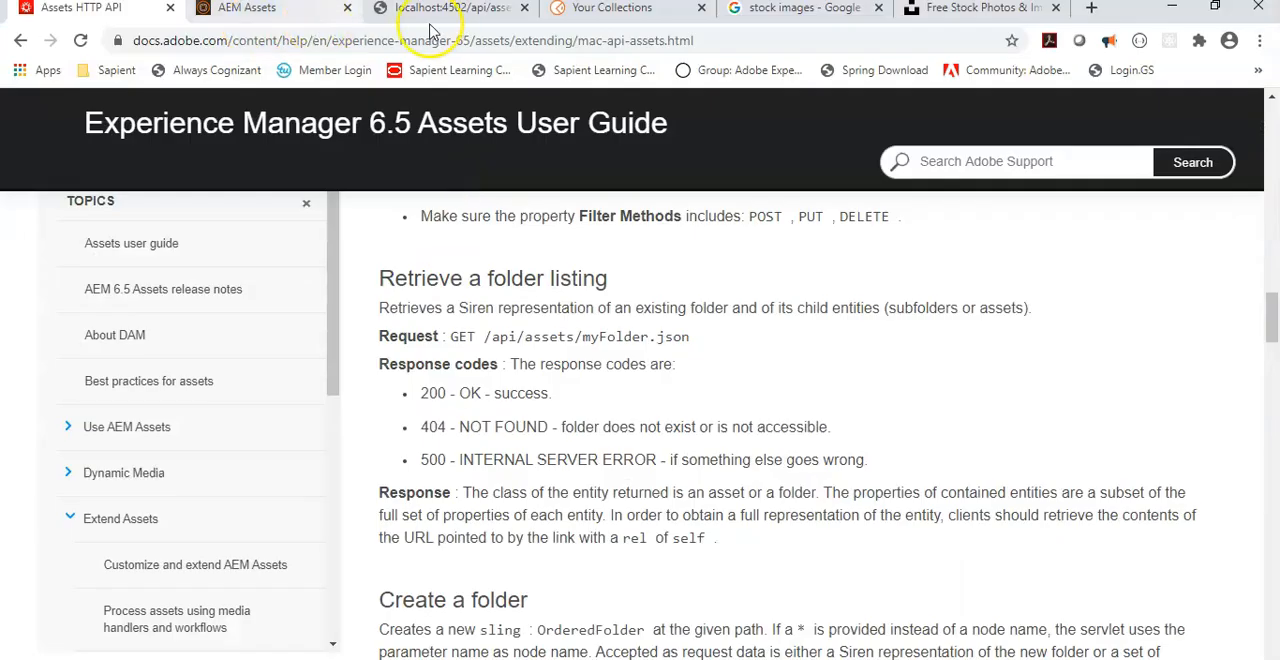
click(440, 10)
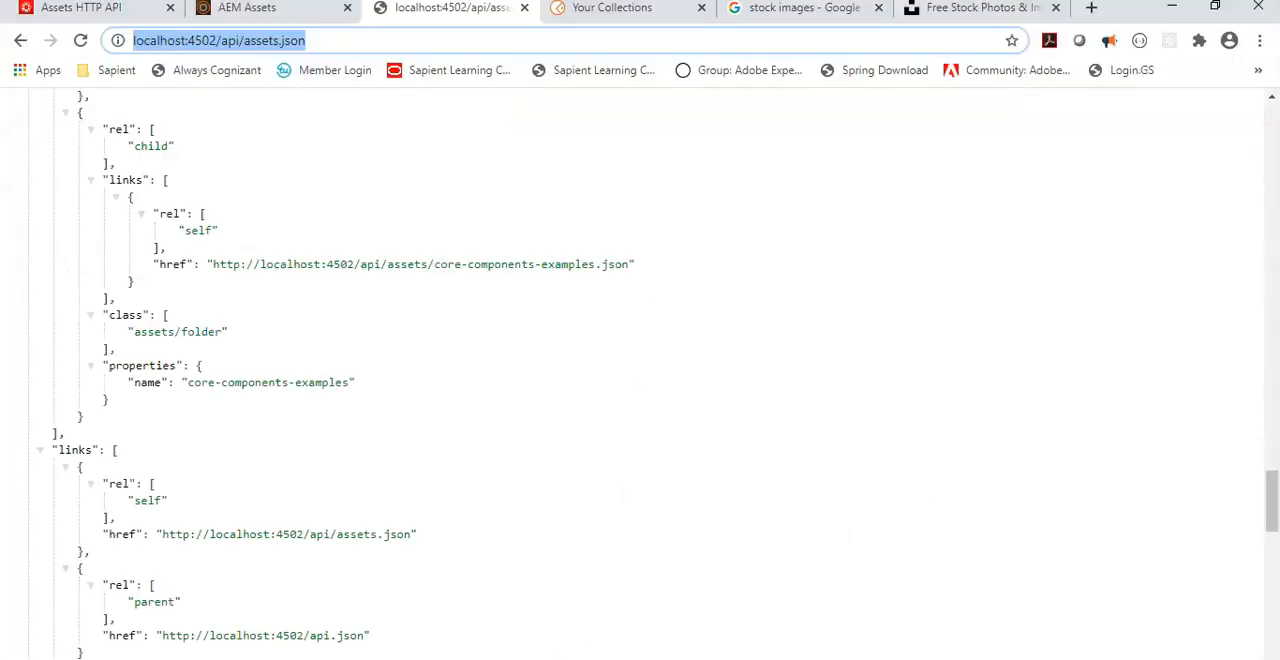
click(86, 10)
click(252, 10)
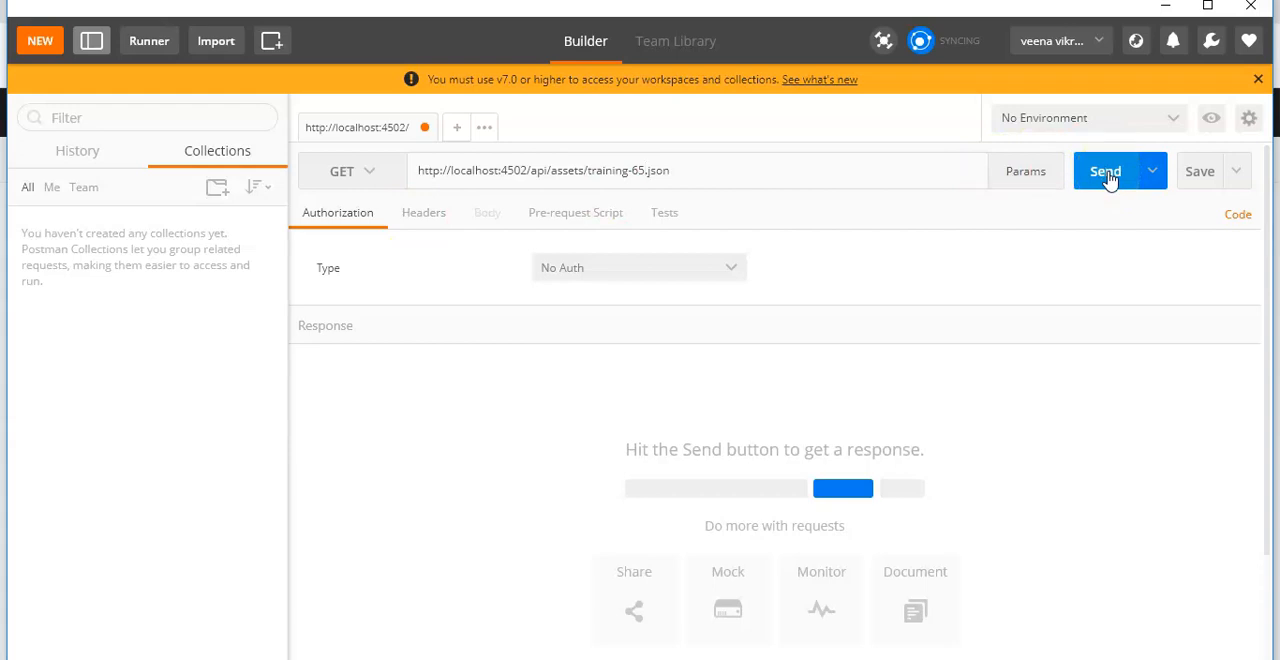
click(1107, 176)
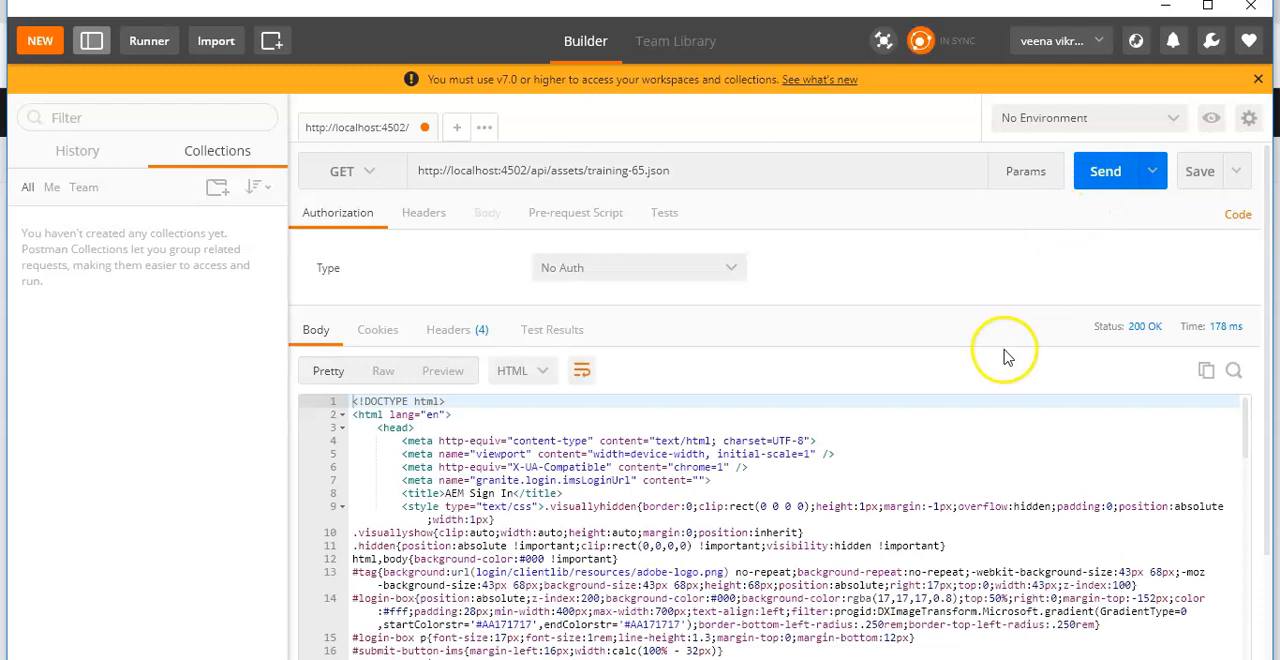
scroll(1007, 357, down, 2)
scroll(1012, 351, up, 2)
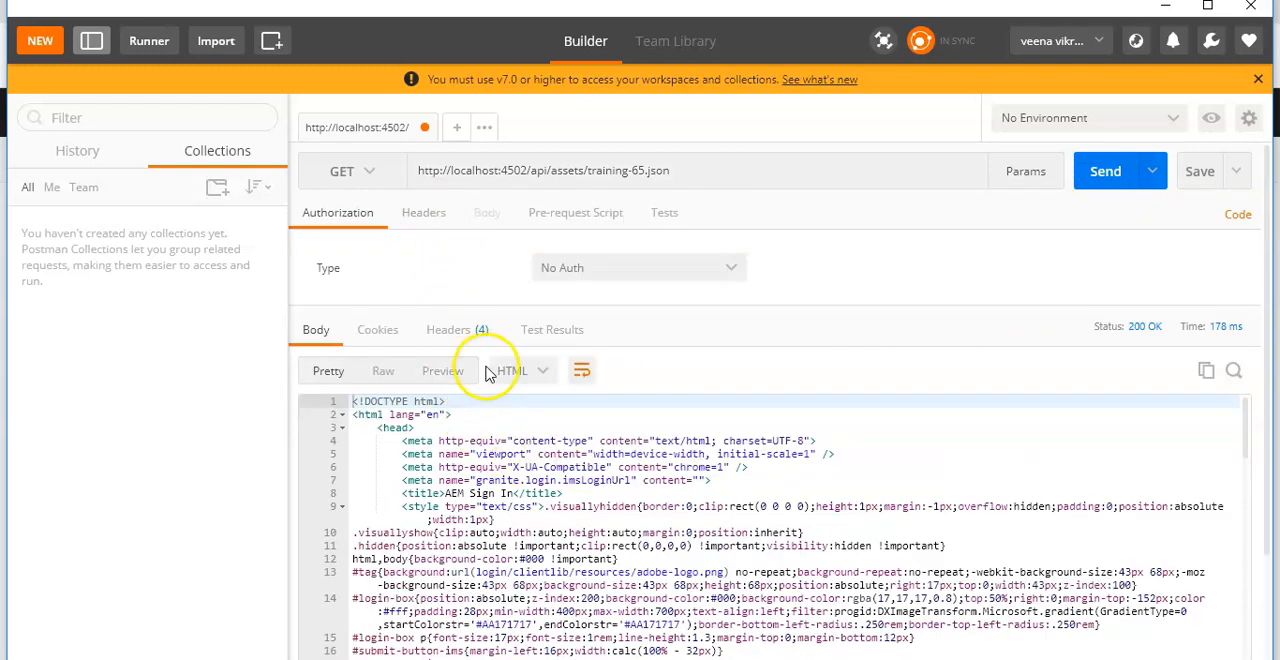
click(466, 370)
scroll(634, 451, down, 2)
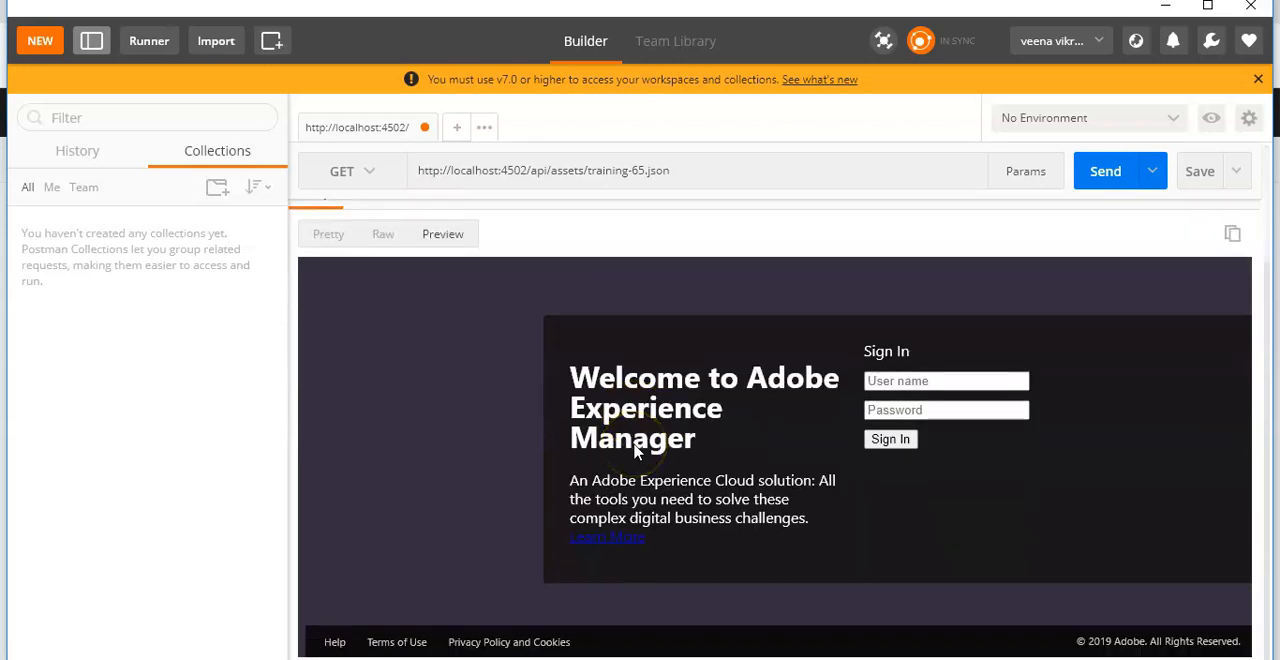
scroll(634, 451, up, 2)
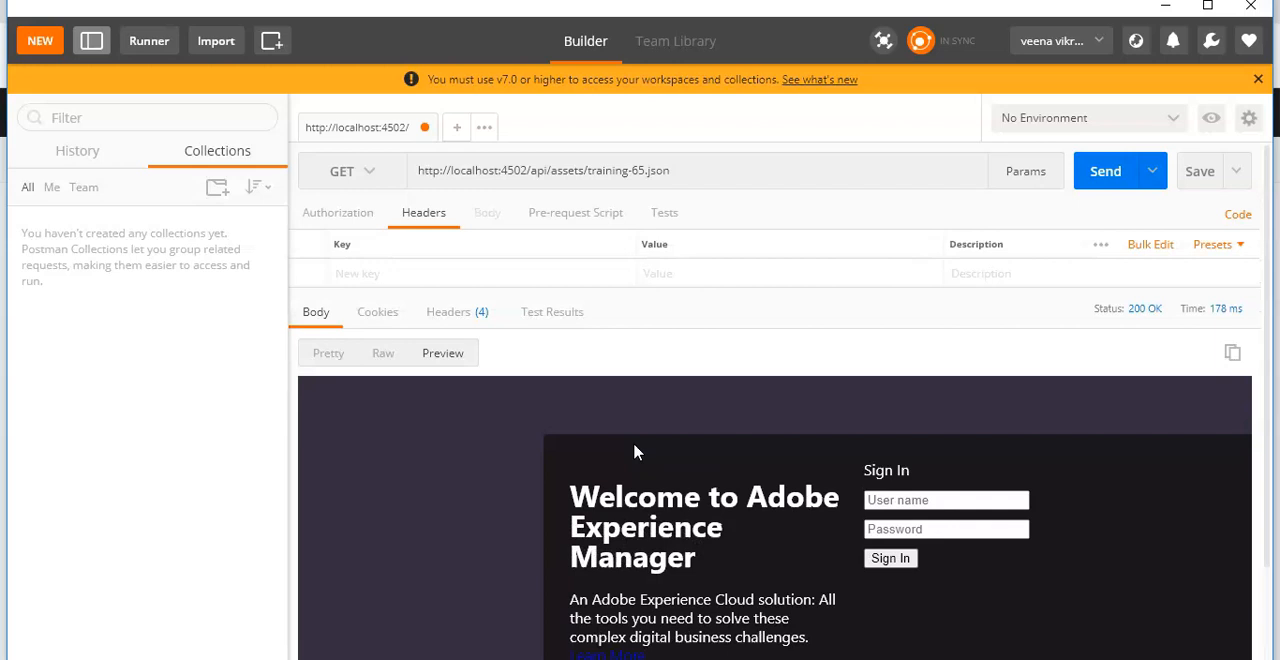
Step: Set the request's authorization to Basic Auth with username admin and the account password, and update the request with it
click(631, 437)
click(330, 213)
click(604, 270)
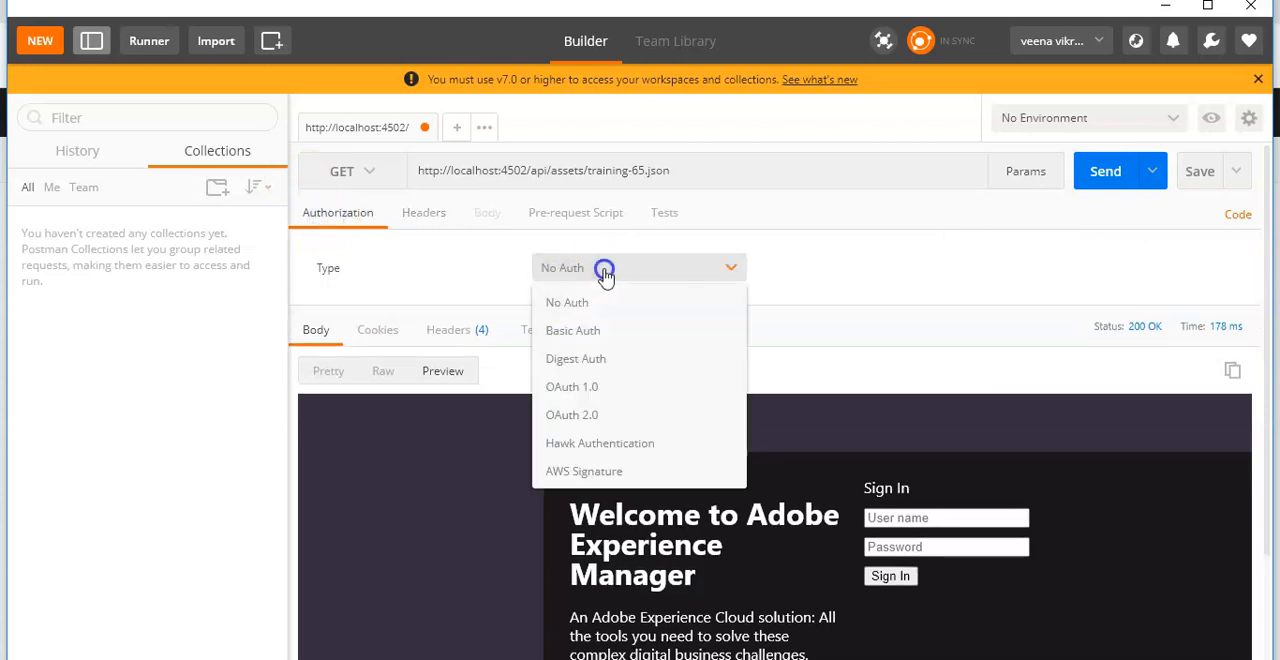
click(574, 338)
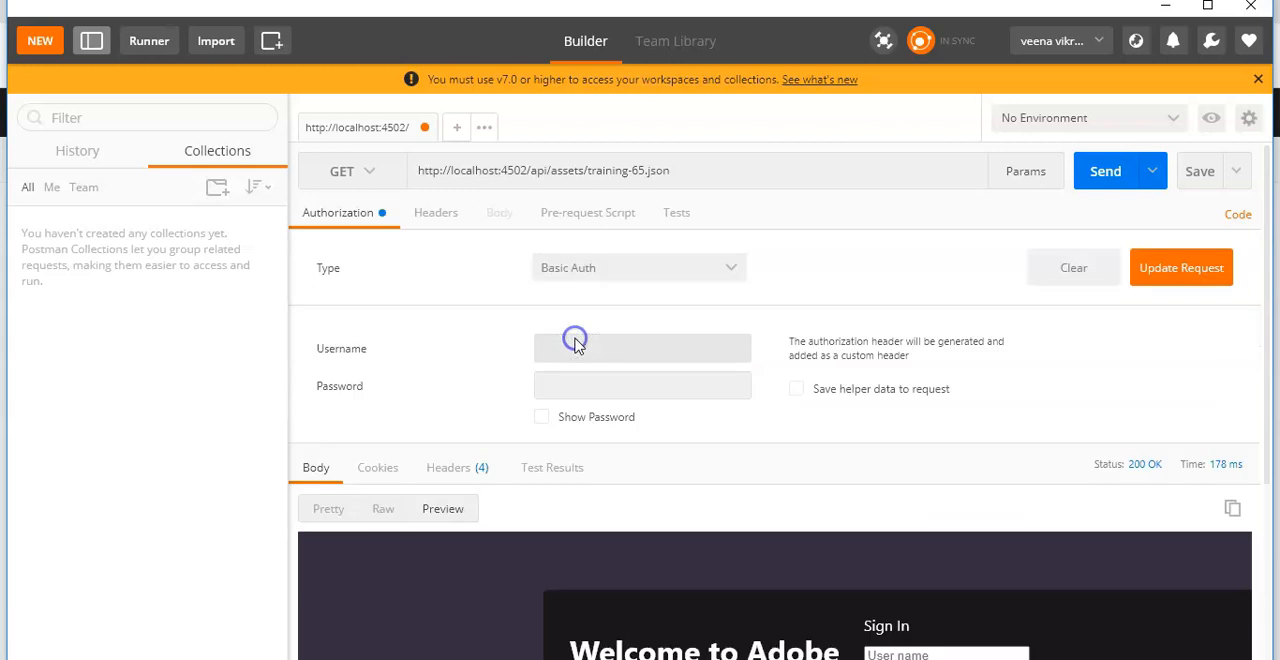
click(631, 358)
text(admin)
key(Tab)
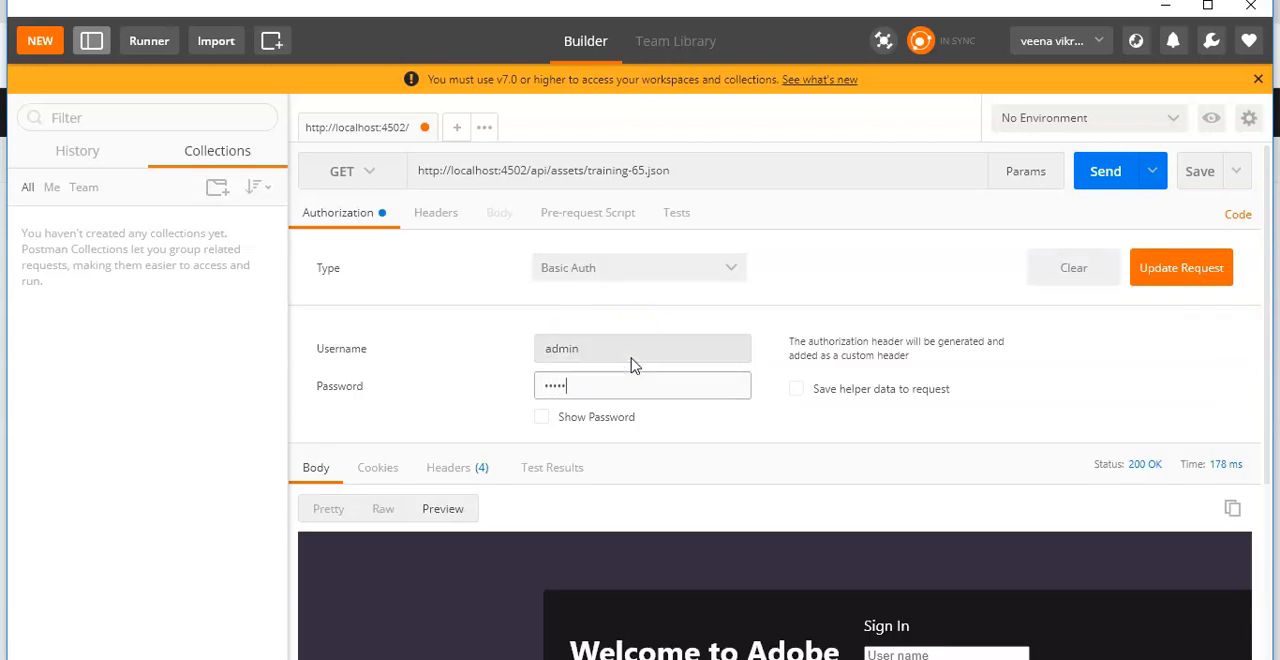
click(1159, 290)
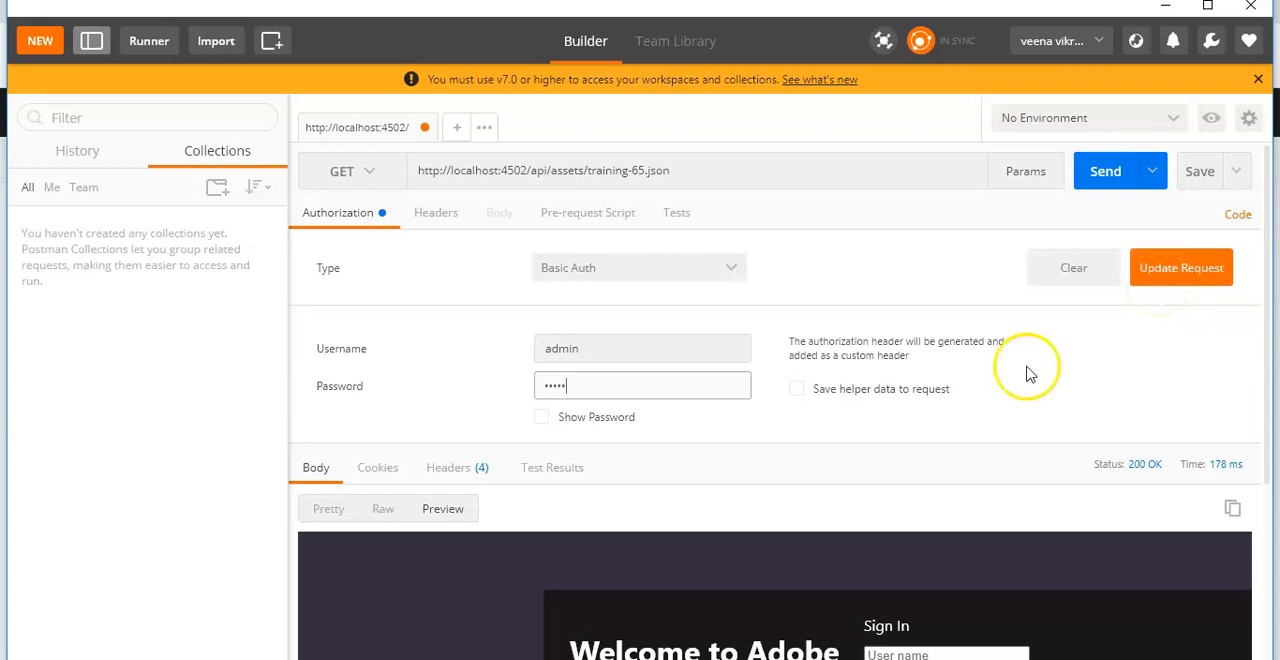
click(1167, 280)
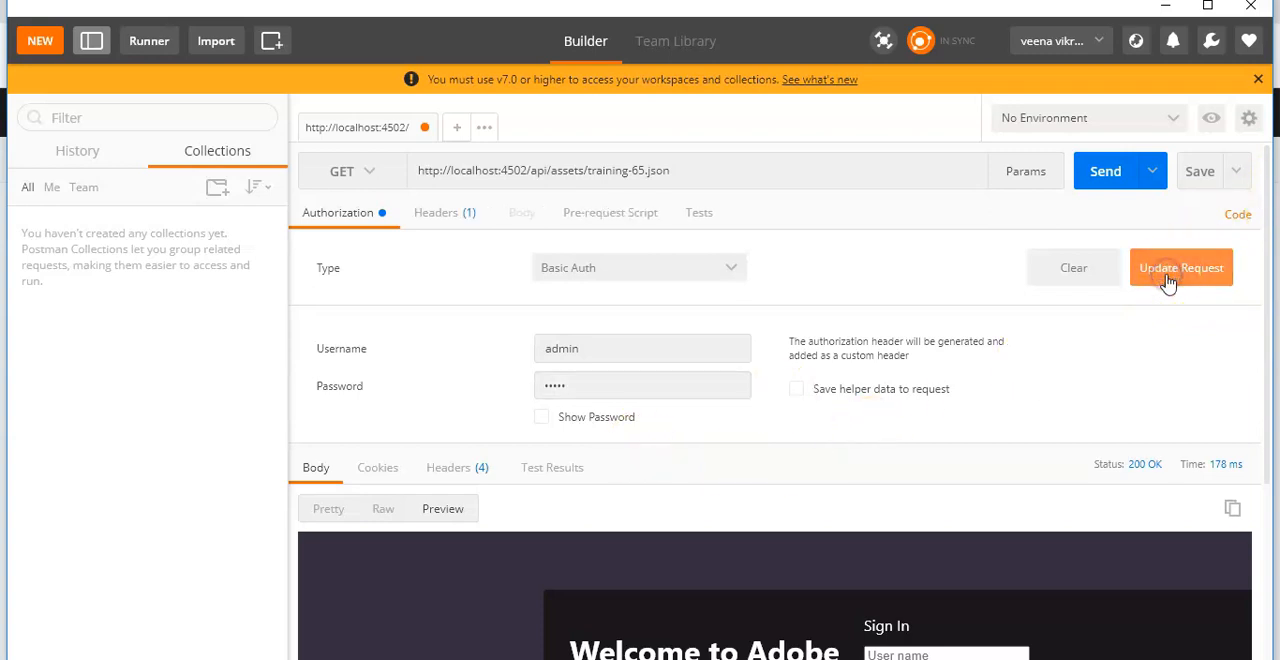
Step: Send the authenticated GET request for training-65.json and show the response body as pretty-printed JSON
click(1113, 178)
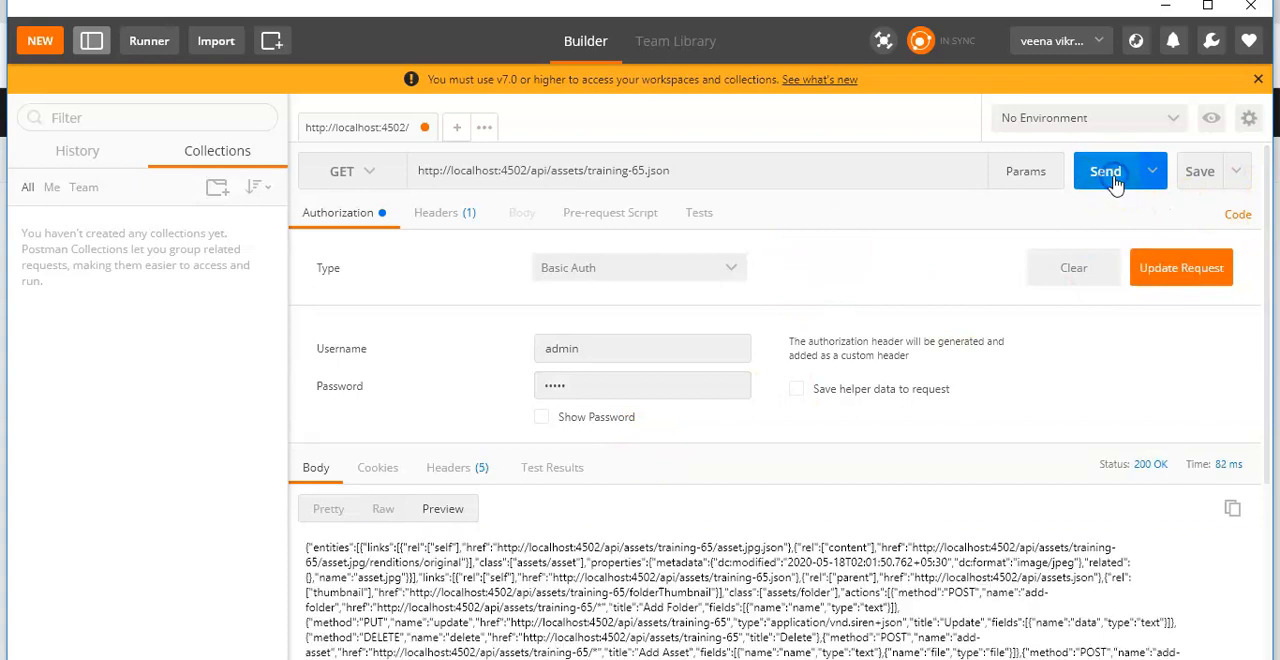
scroll(657, 455, down, 3)
scroll(540, 470, up, 2)
click(326, 446)
Step: Look through the training-65.json response, covering the asset entity, its metadata, the self, parent and thumbnail links, and the actions
scroll(640, 515, down, 3)
scroll(723, 528, up, 2)
scroll(1151, 337, down, 3)
scroll(927, 403, down, 3)
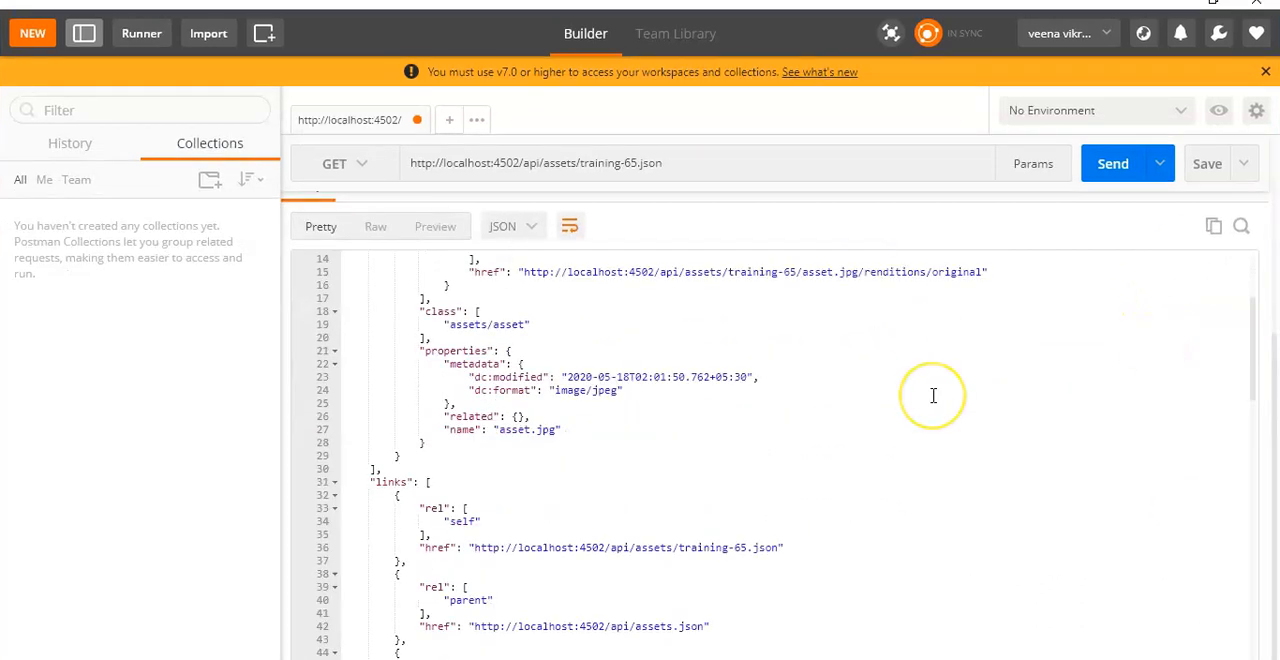
scroll(933, 396, down, 7)
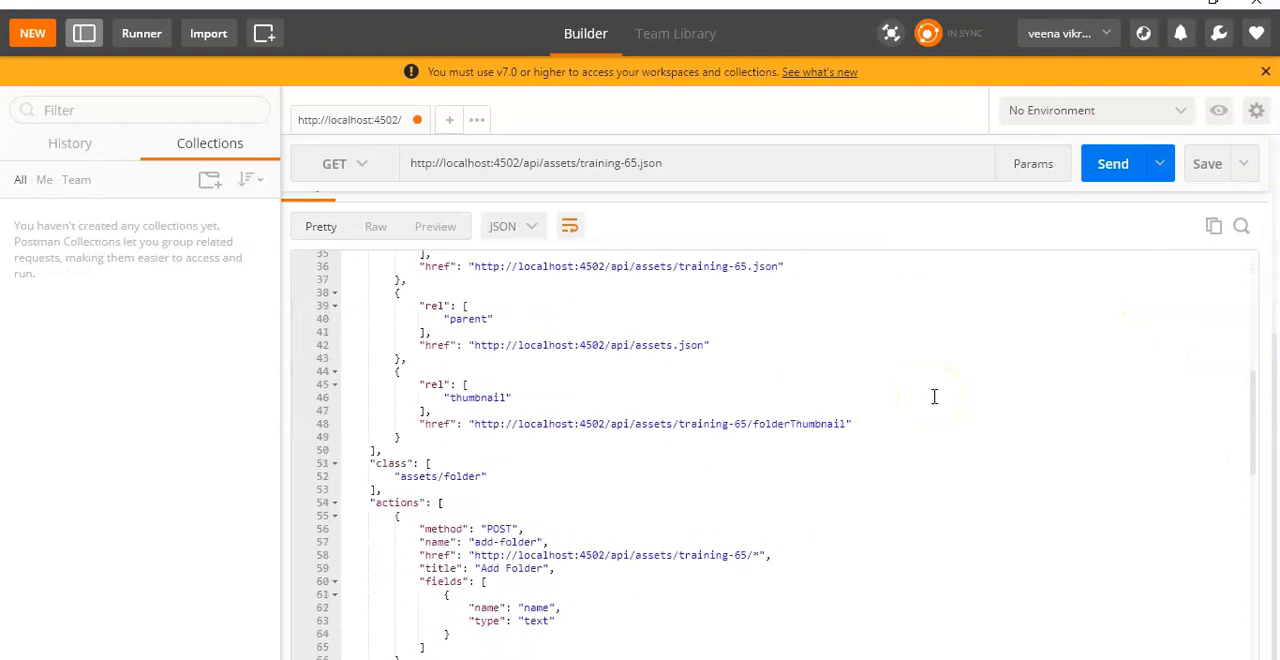
scroll(934, 397, down, 7)
scroll(934, 397, up, 19)
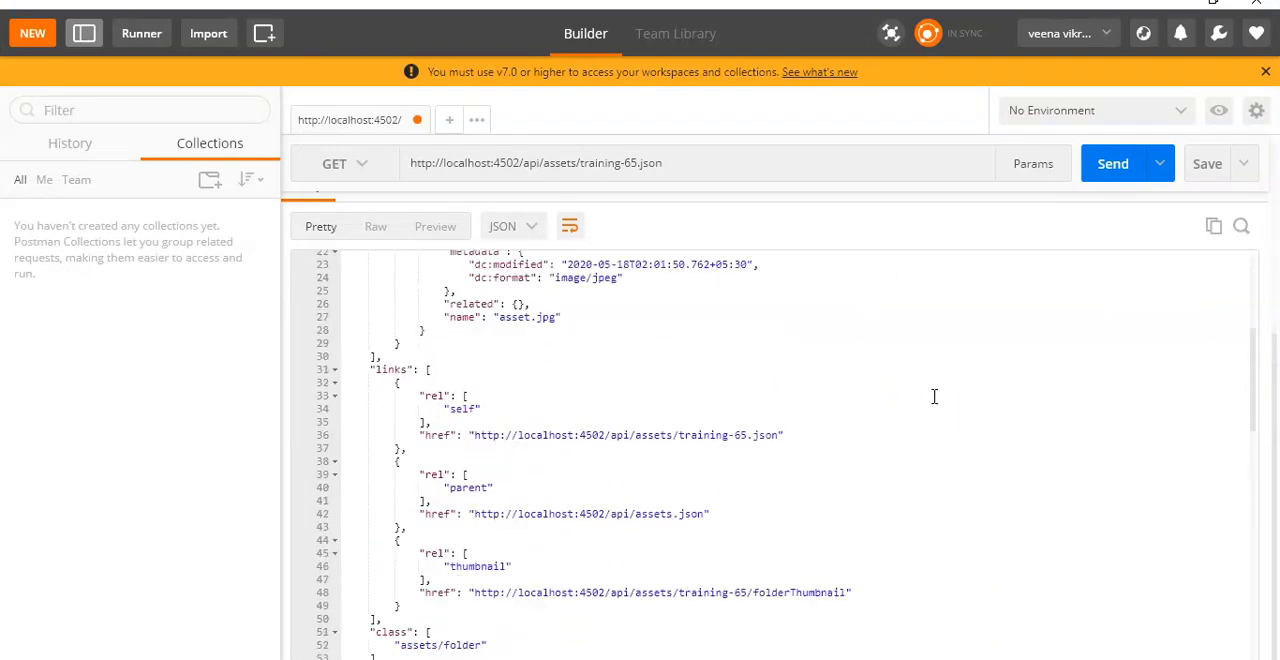
scroll(934, 397, down, 4)
scroll(934, 397, up, 4)
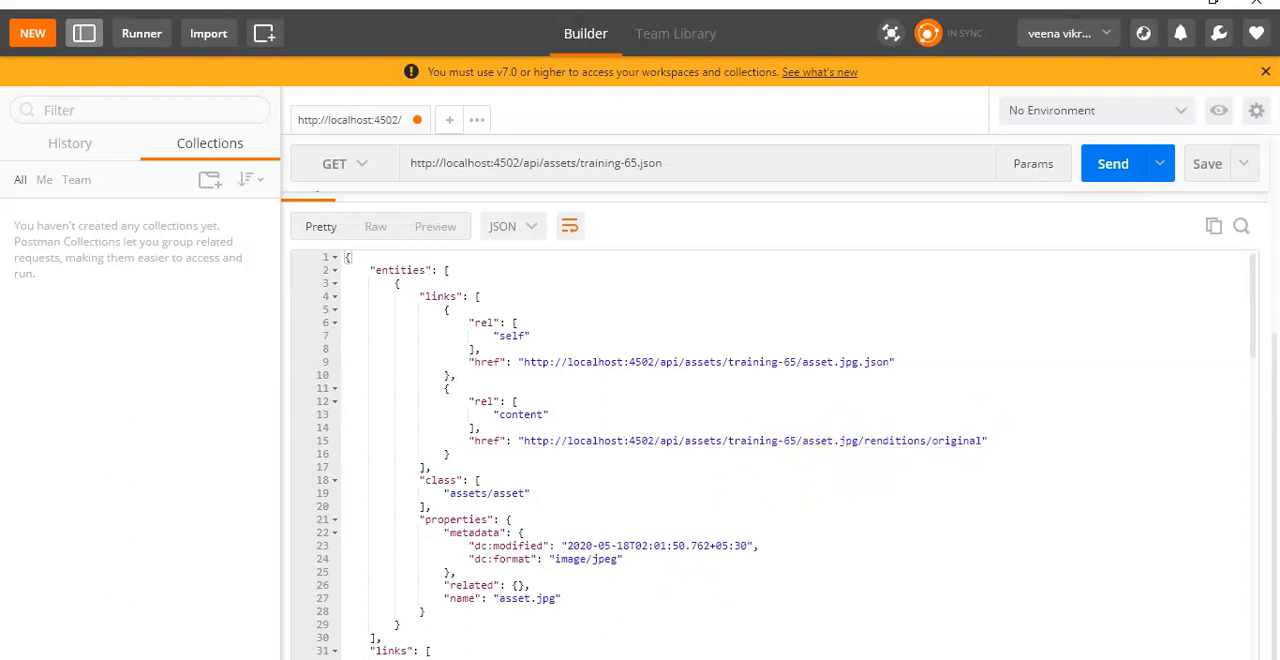
Step: Open the Training 65 folder in AEM Assets to compare its contents with the API response in Postman
click(640, 560)
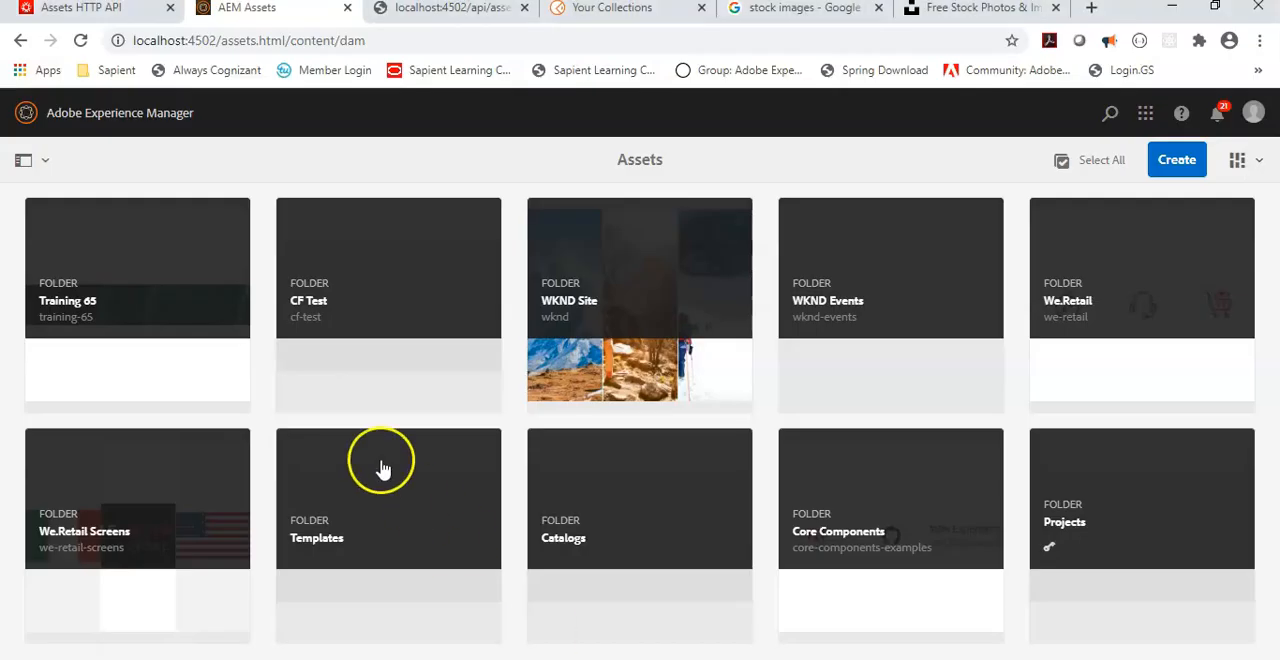
click(120, 299)
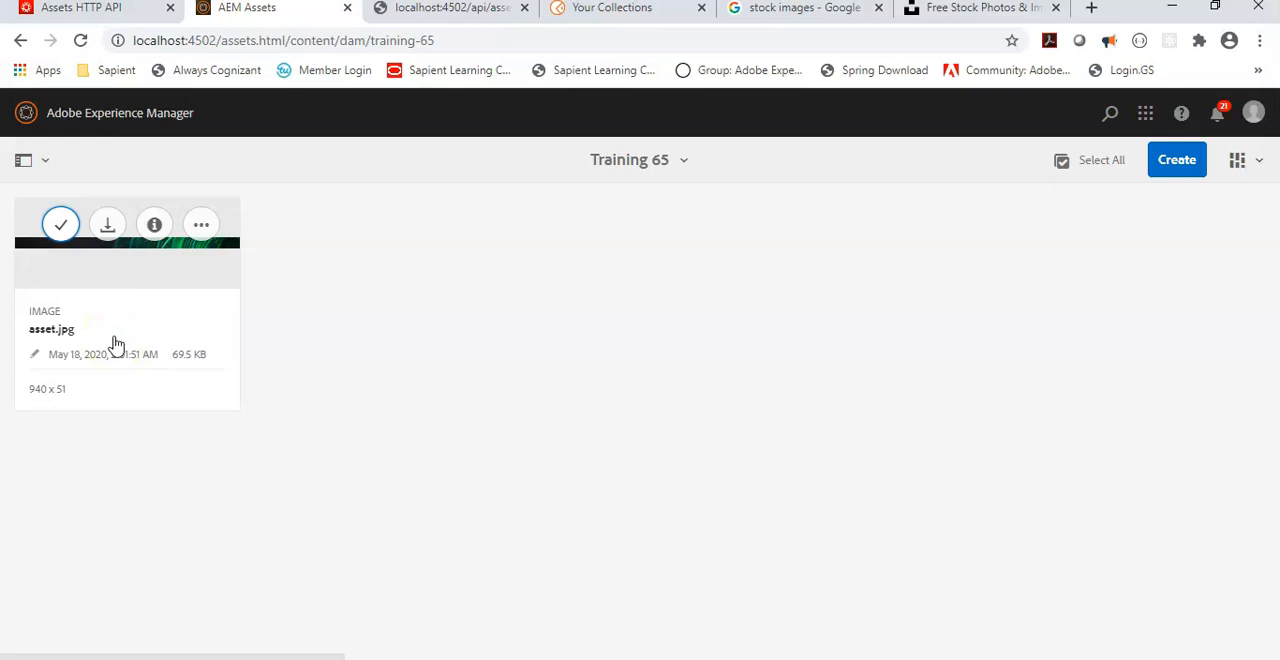
click(775, 657)
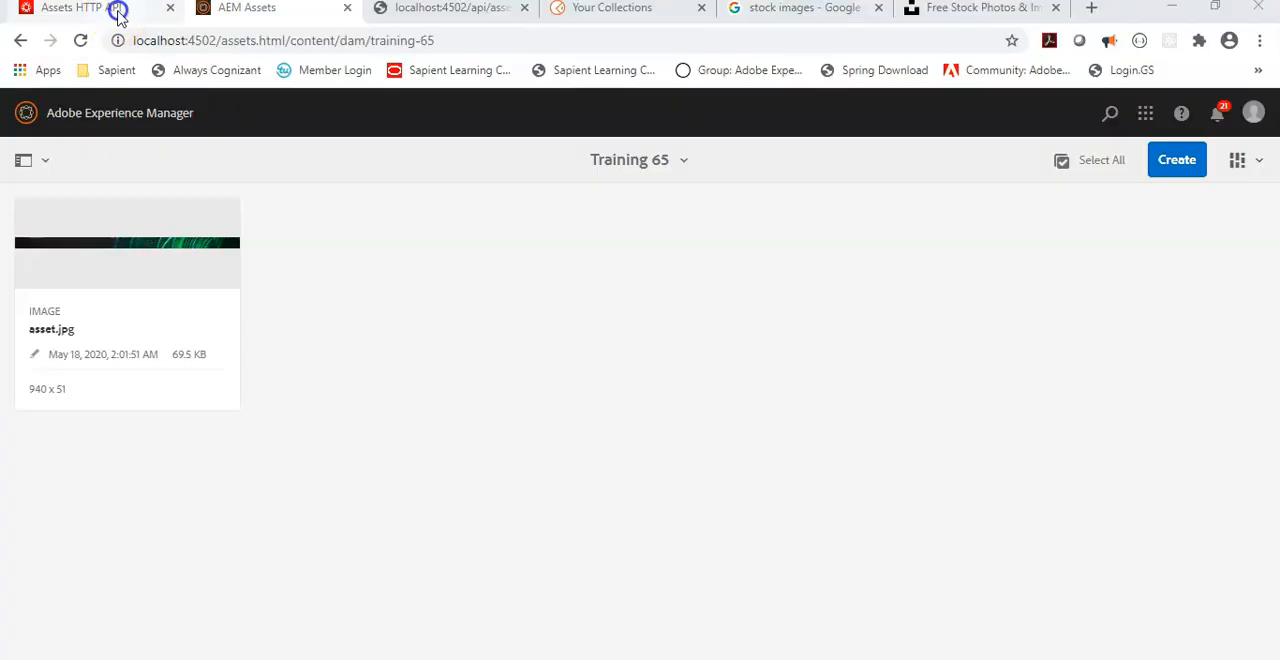
Step: Revisit the guide's response codes, then copy the first Add Asset curl command in Notepad++ only up to the training-65 folder path
click(117, 10)
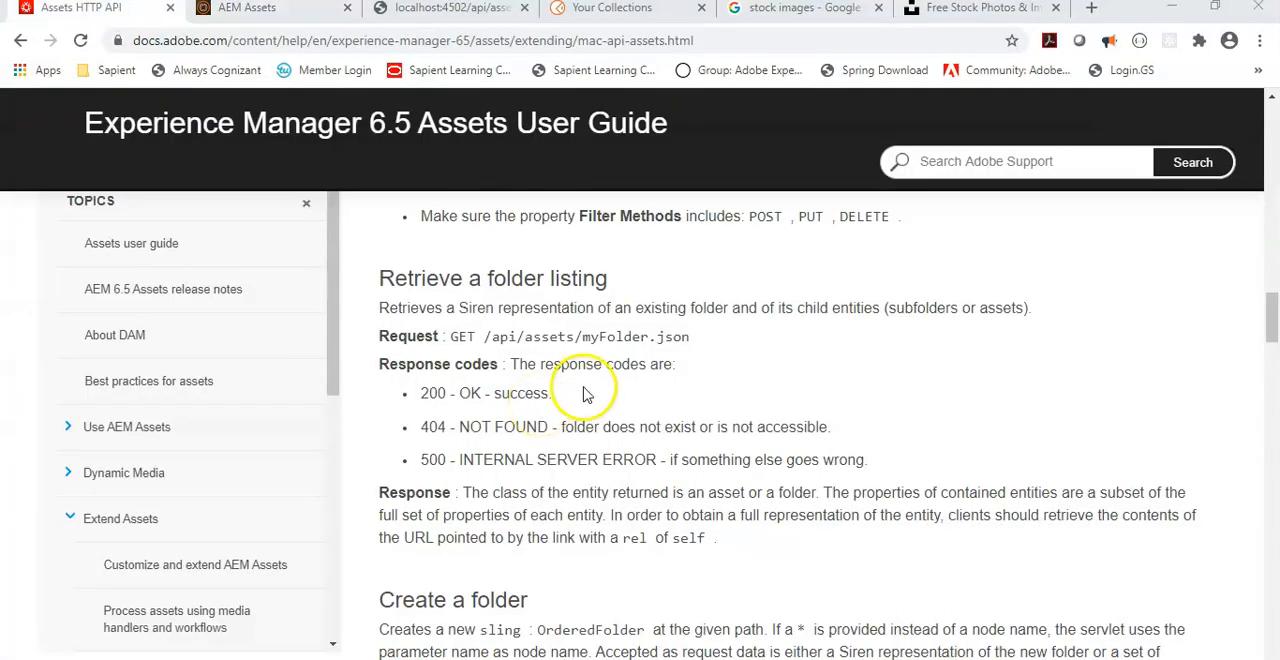
key(alt+Tab)
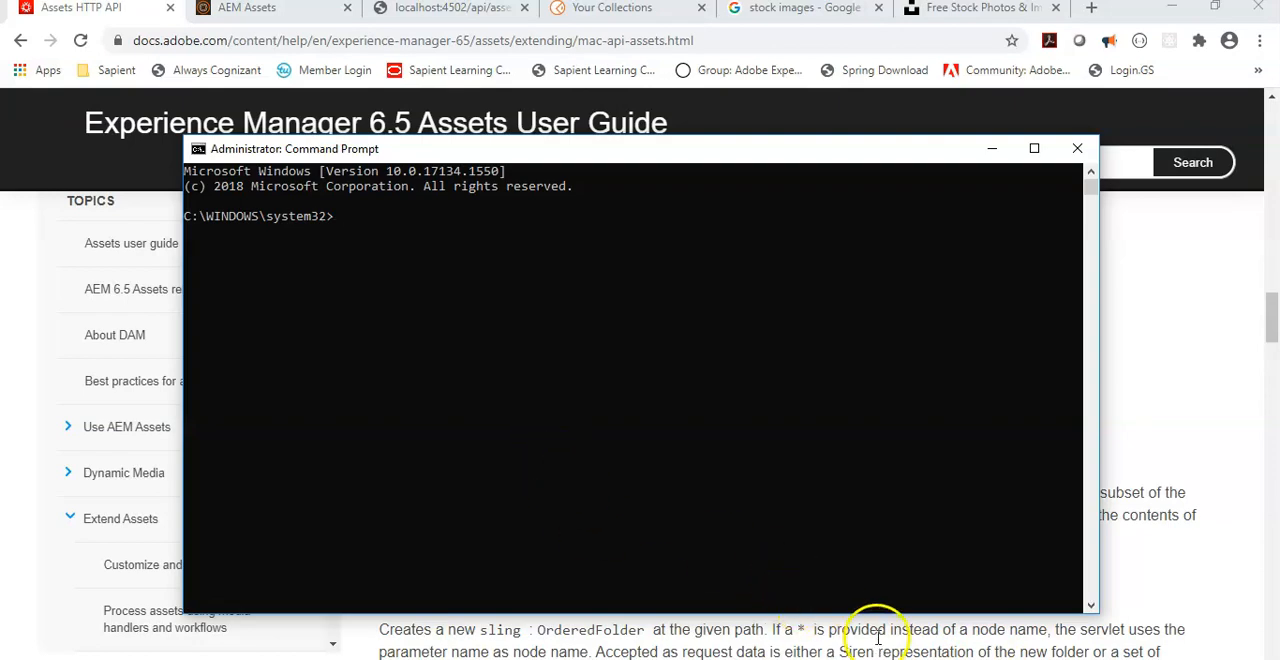
key(alt+Tab)
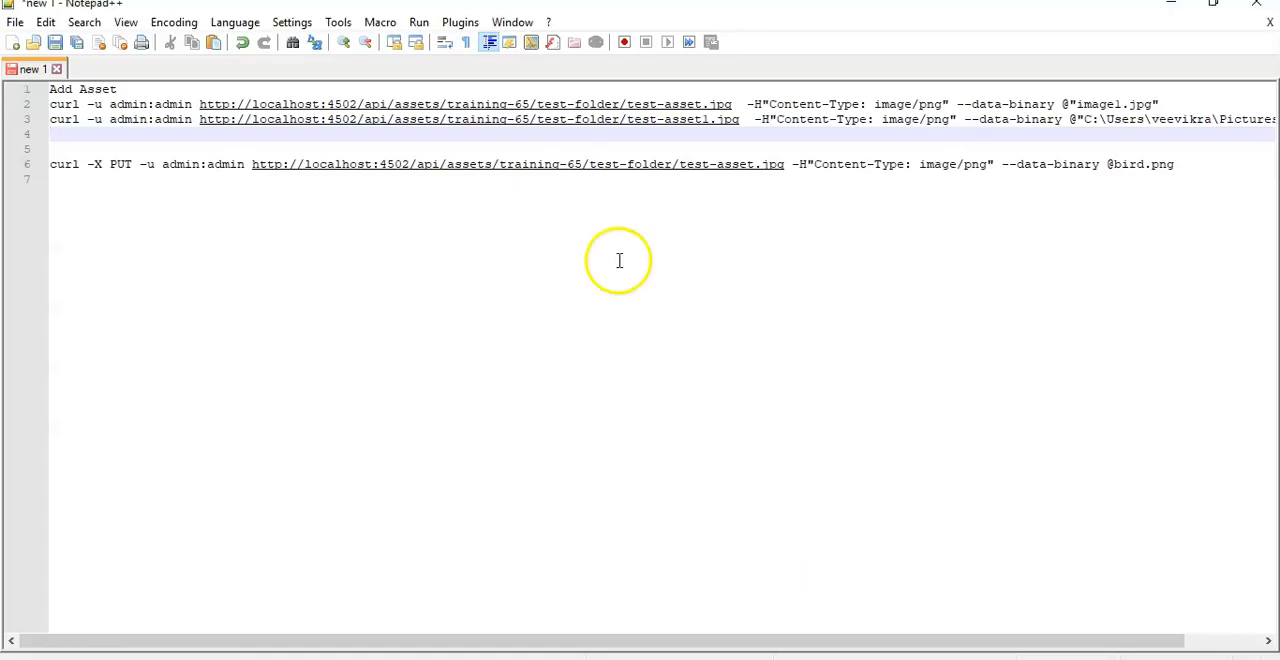
click(597, 224)
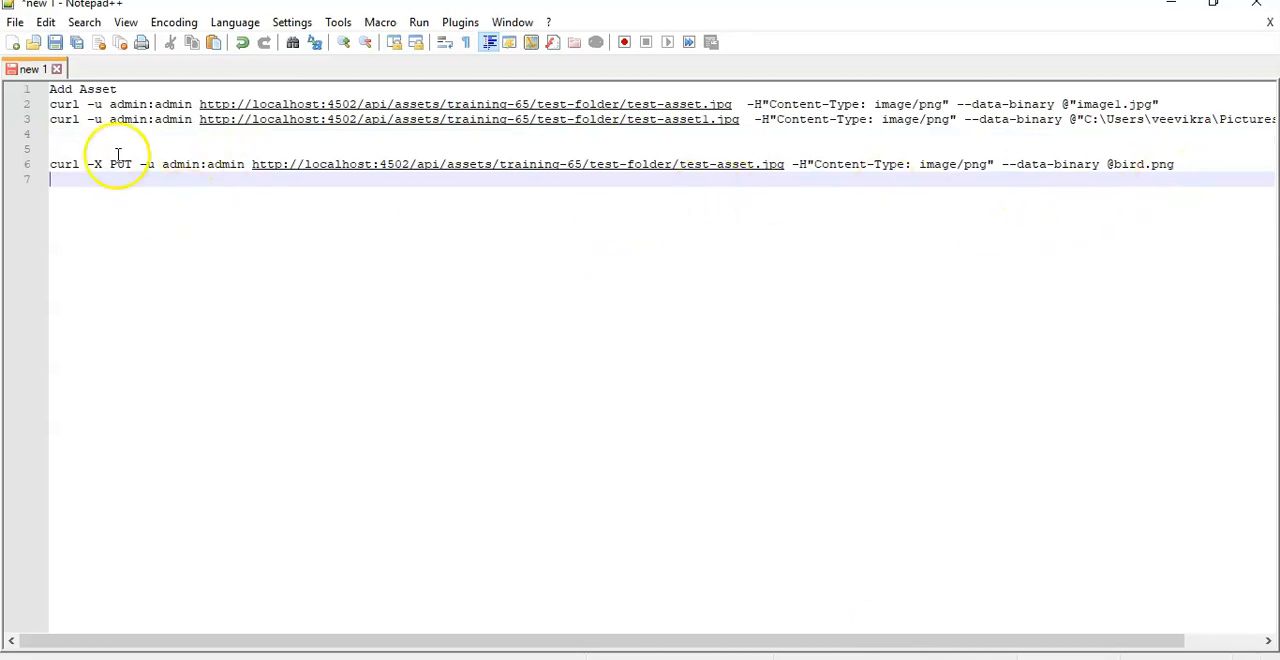
drag(51, 105, 527, 107)
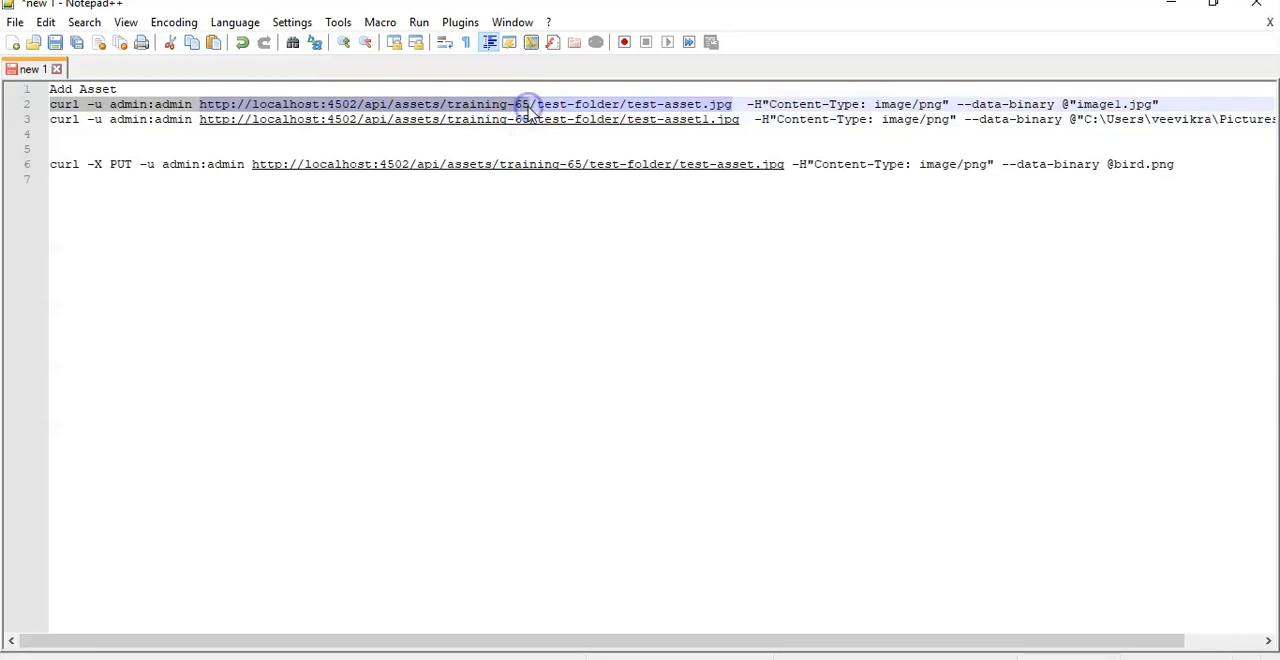
key(ctrl+c)
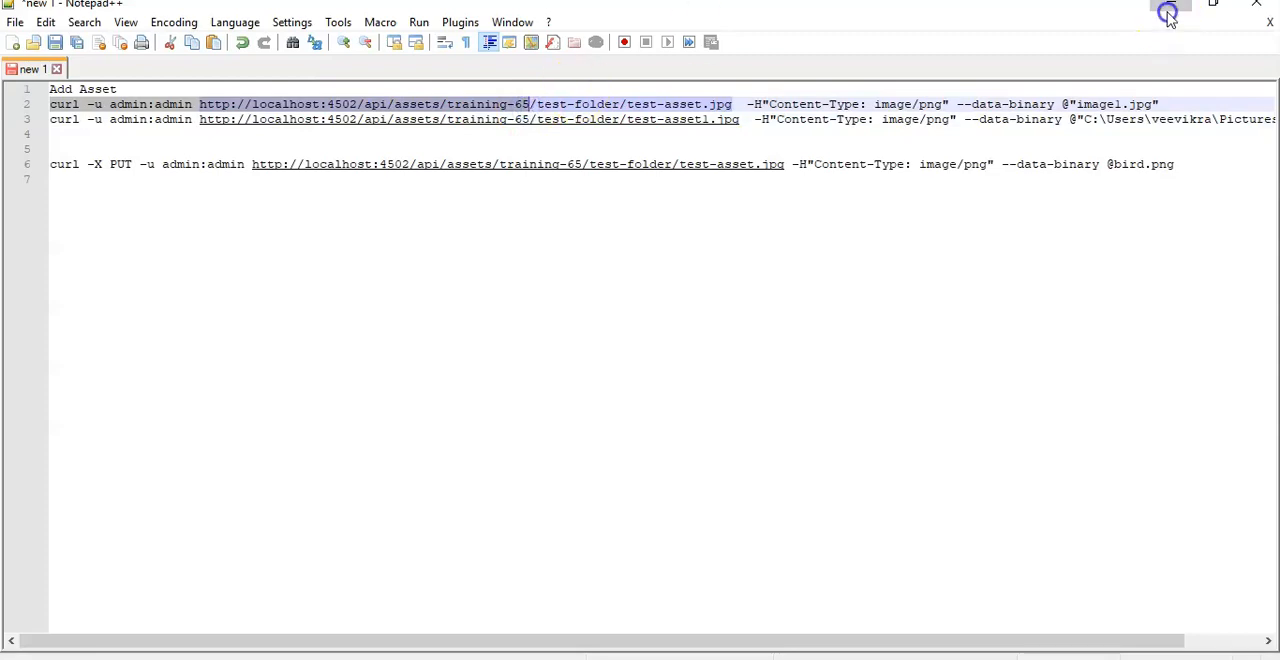
click(1171, 5)
right_click(372, 230)
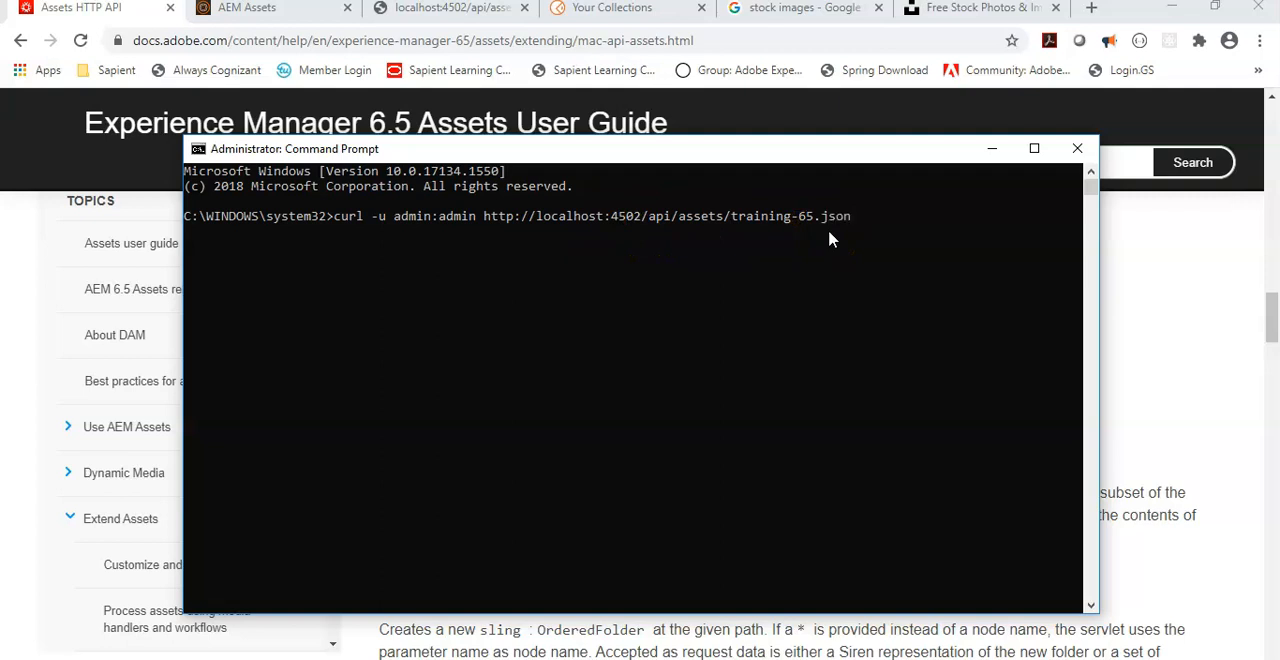
key(Return)
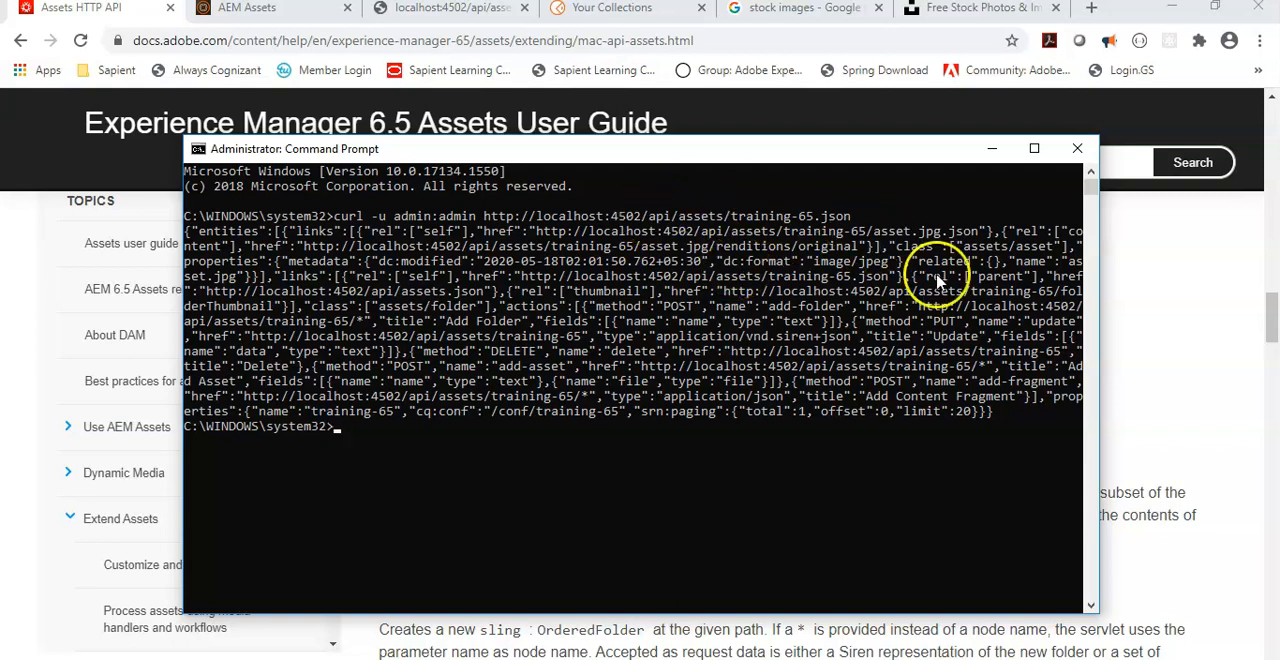
drag(878, 154, 833, 94)
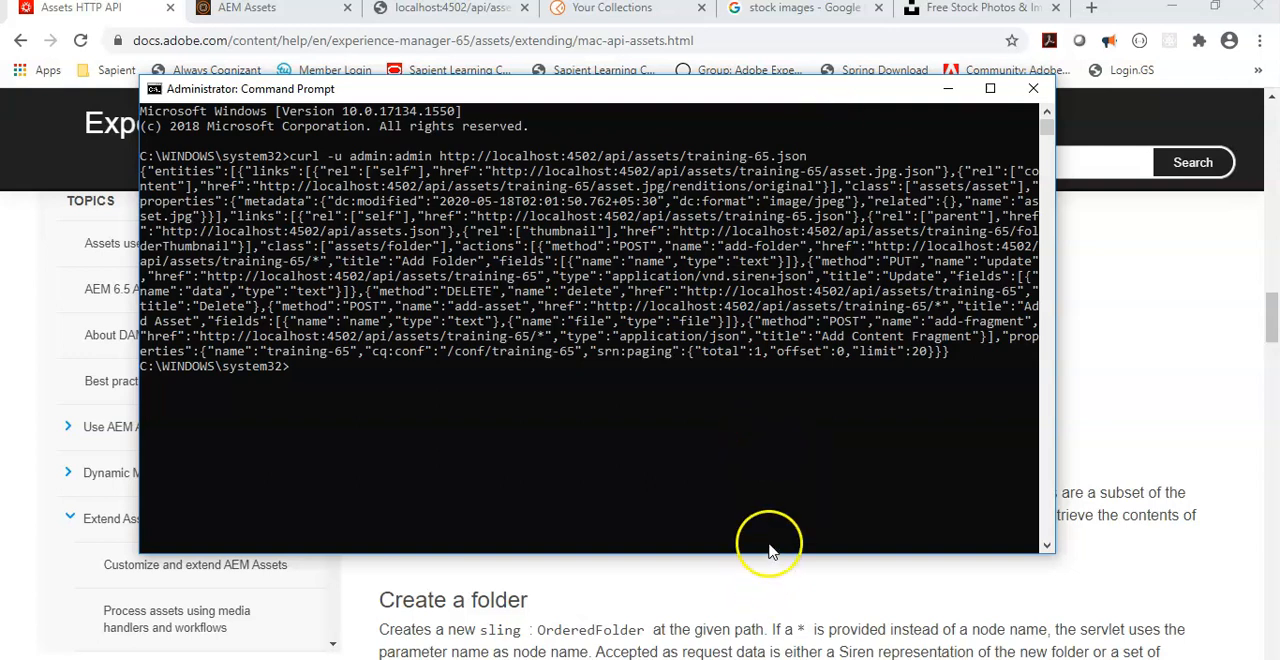
Step: Read the guide's Create a folder section, highlighting the sling:OrderedFolder description and the first POST request with its JSON properties
click(770, 615)
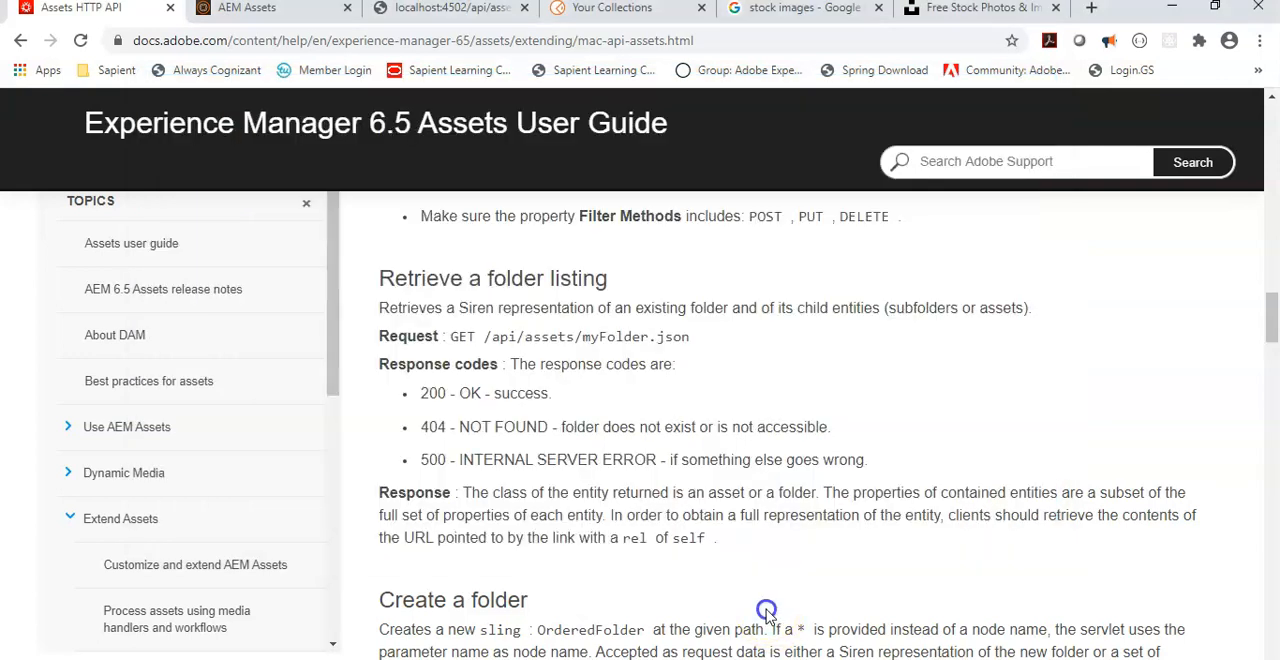
scroll(950, 595, down, 3)
scroll(953, 598, down, 1)
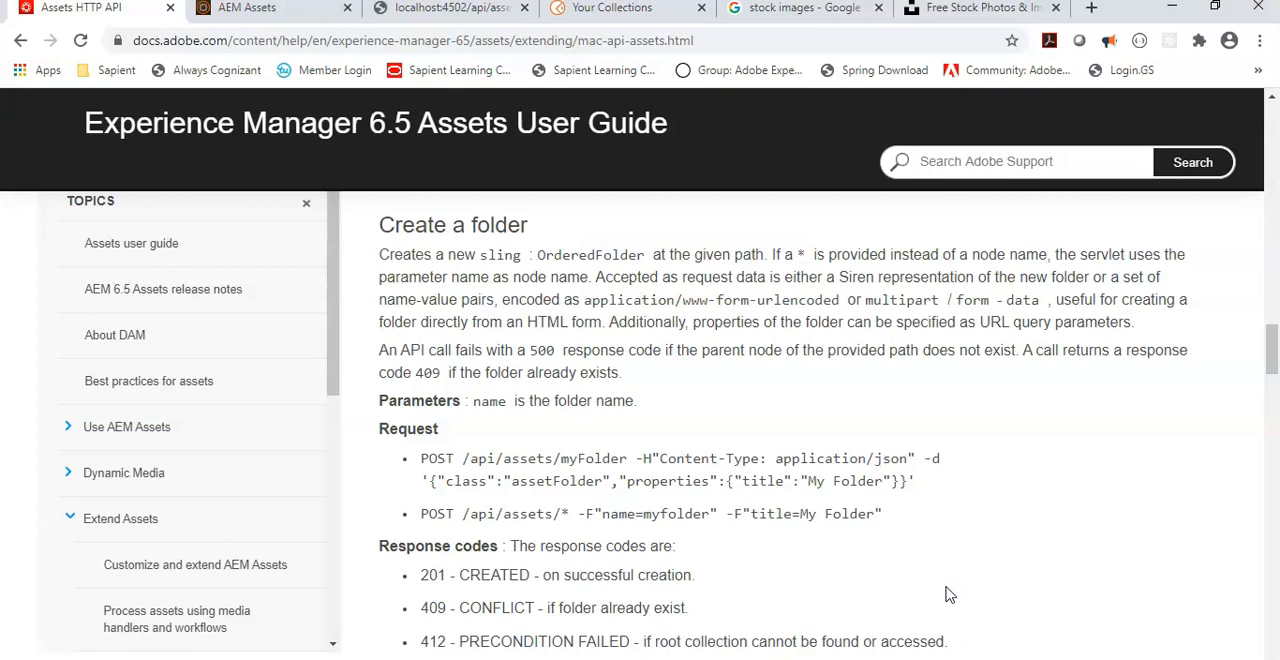
drag(478, 256, 645, 256)
drag(462, 458, 951, 478)
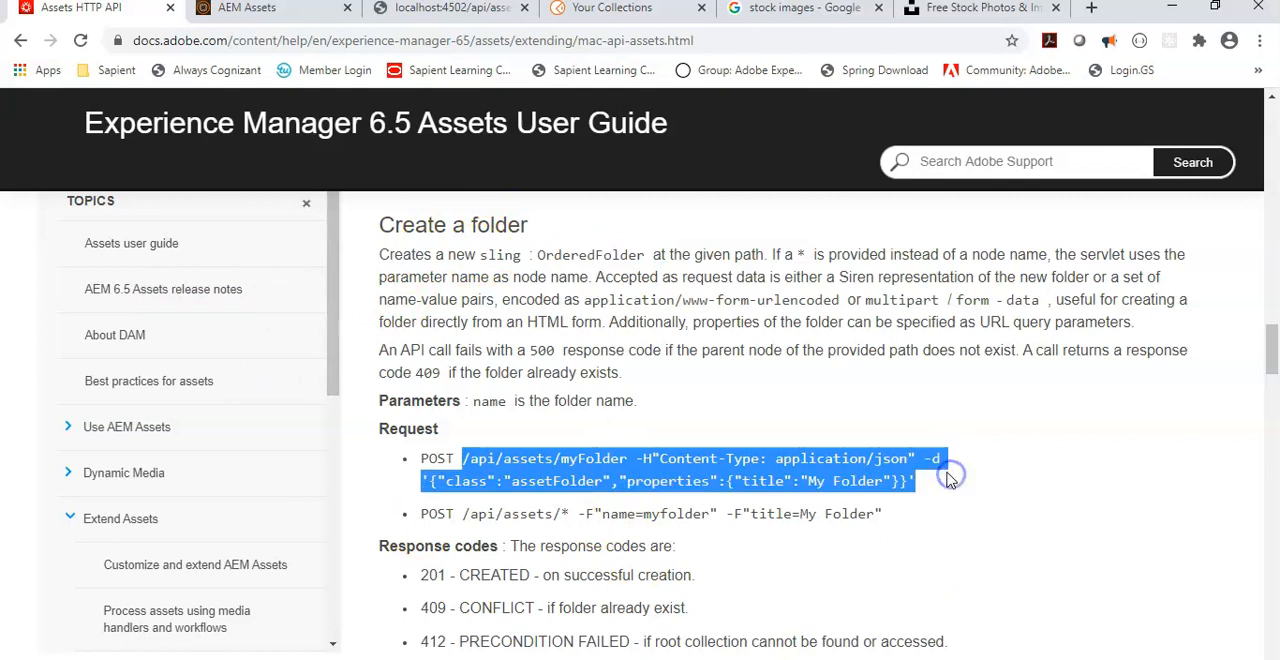
double_click(667, 481)
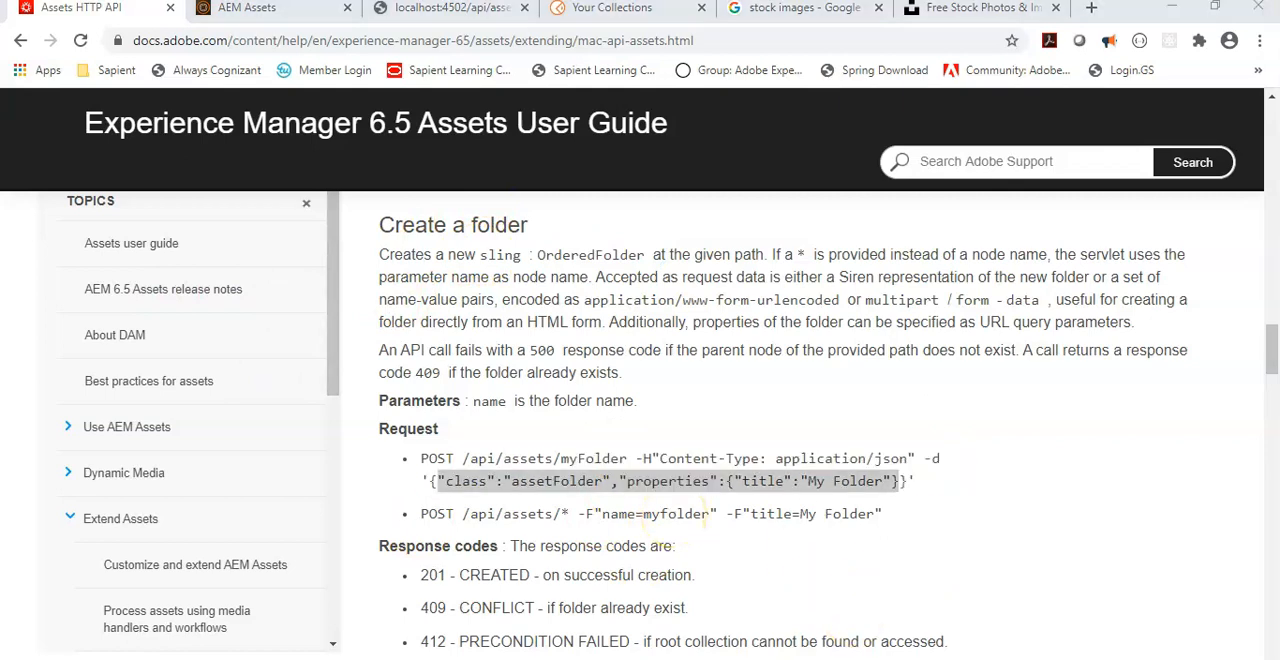
Step: In Postman, set up a POST request with the URL localhost:4502/api/assets.json copied from the browser
key(alt+Tab)
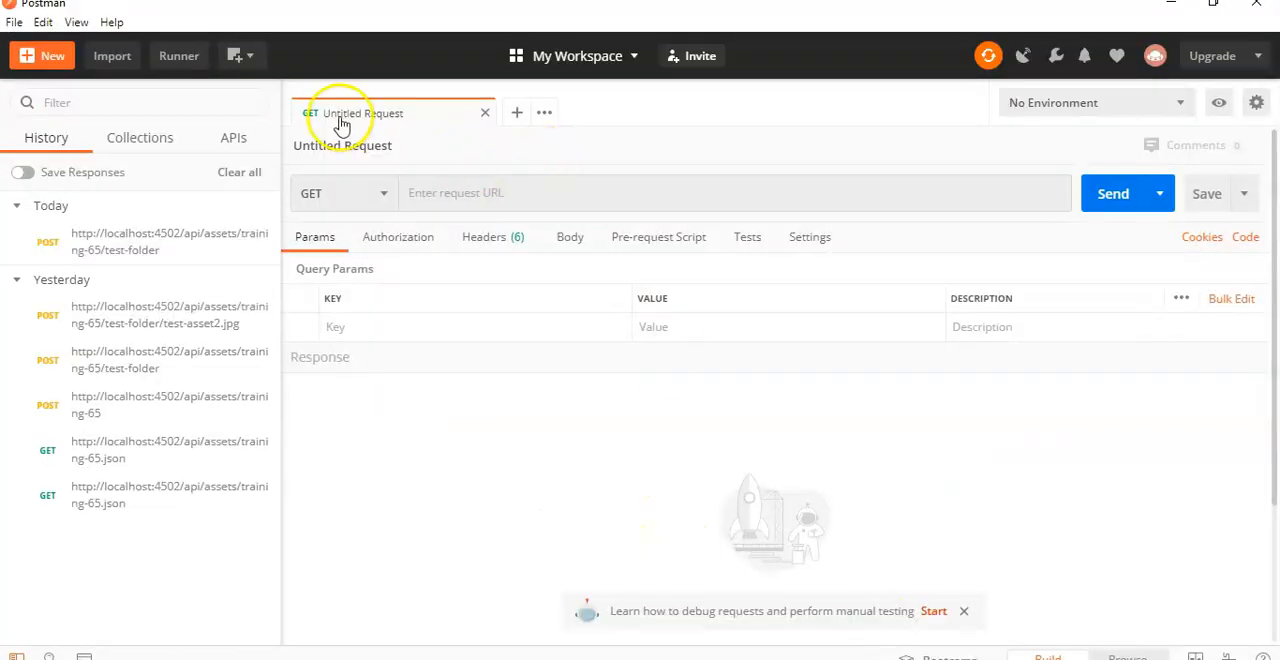
click(449, 194)
click(329, 194)
key(alt+Tab)
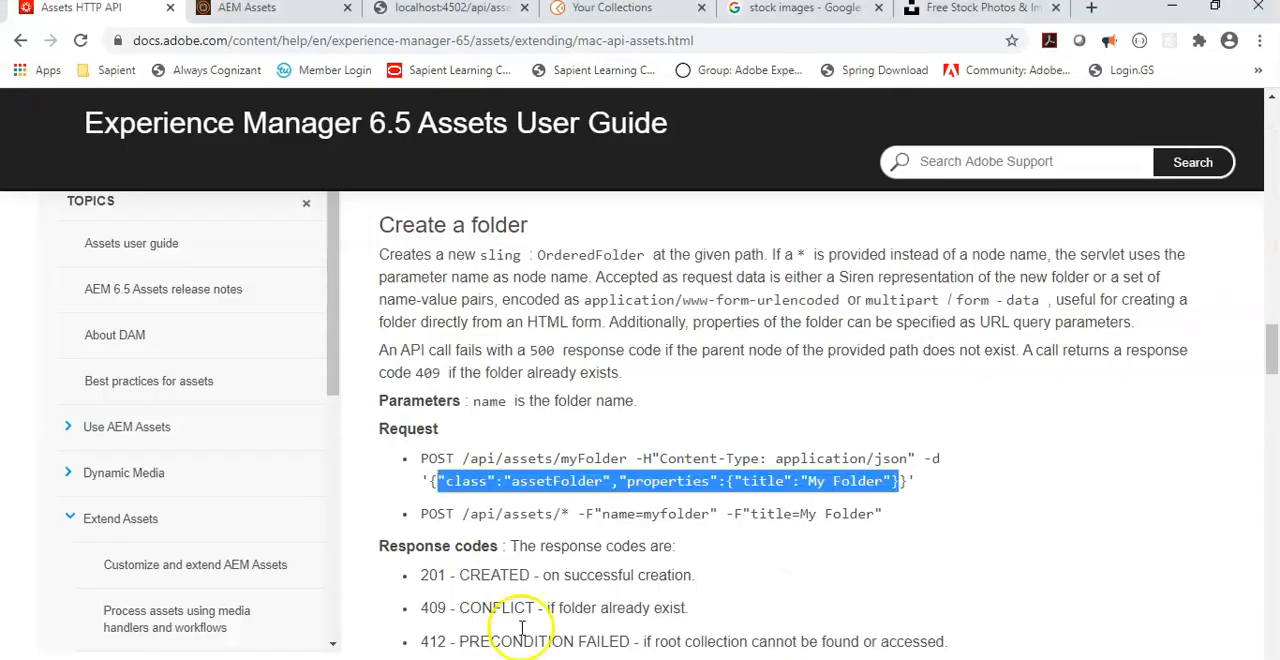
click(487, 12)
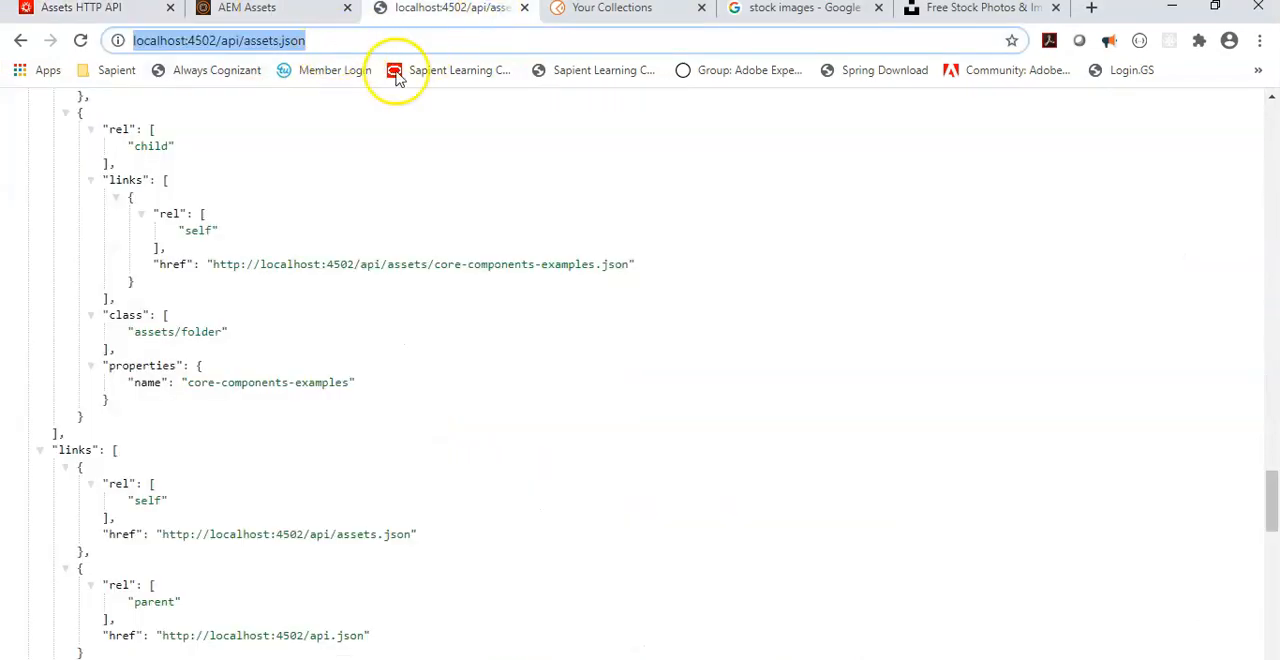
key(alt+Tab)
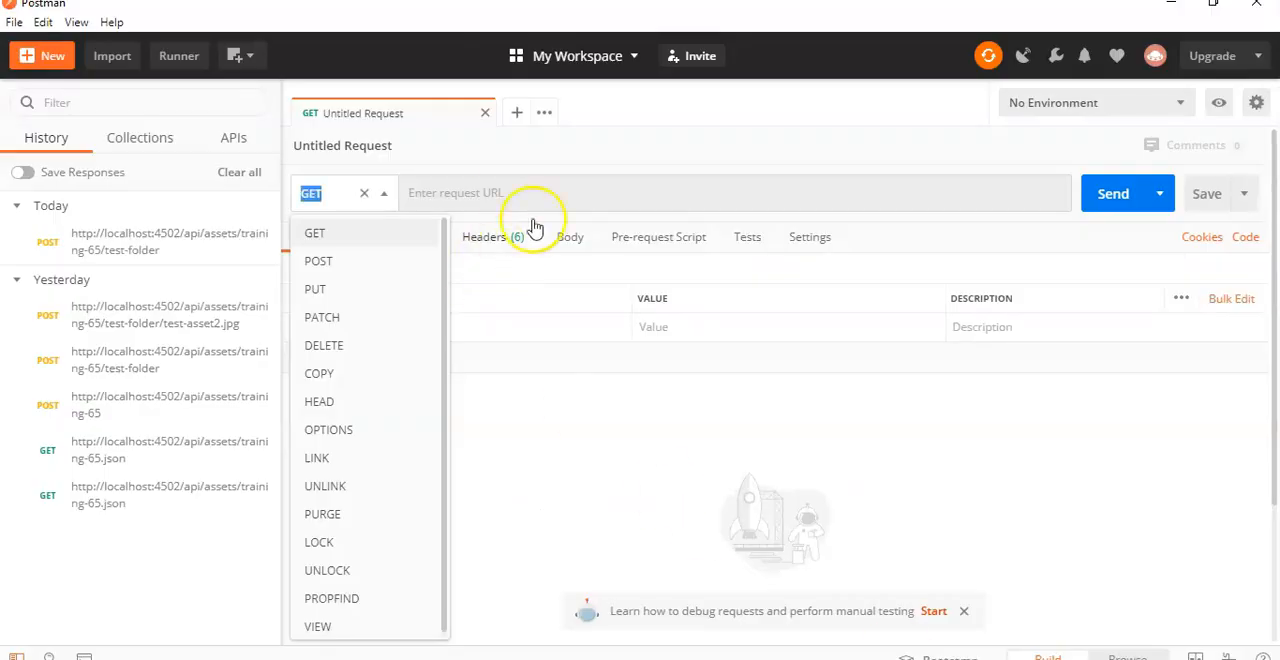
click(503, 193)
key(ctrl+v)
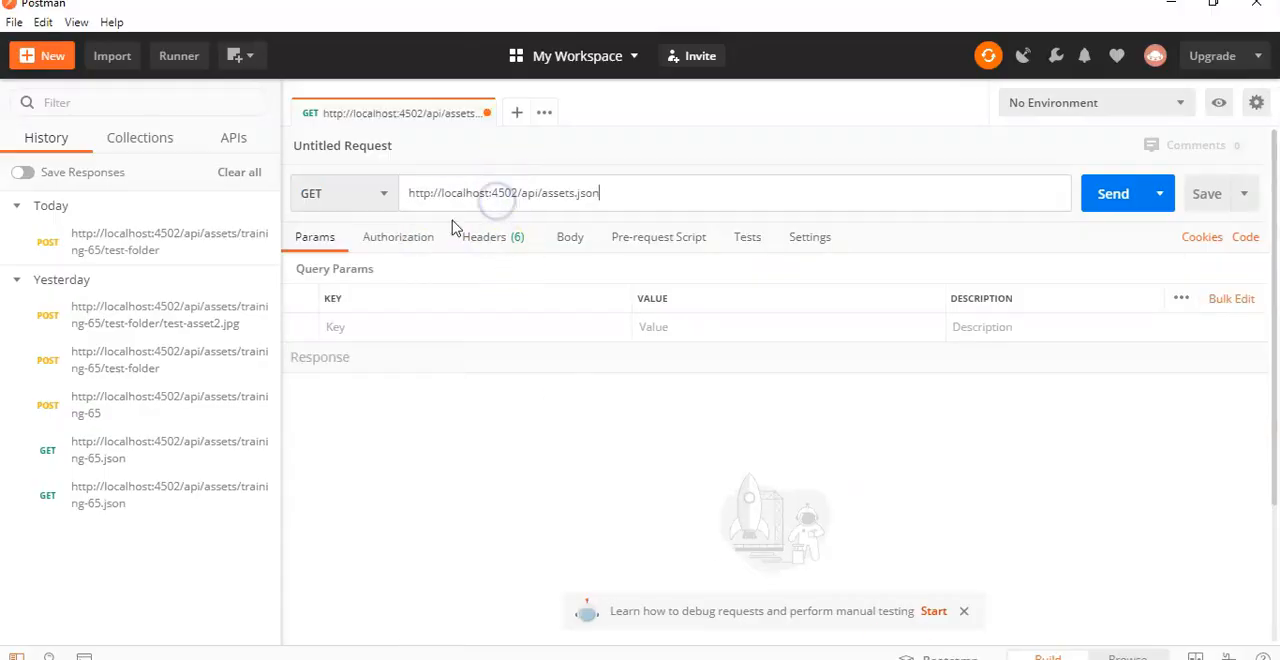
click(345, 192)
click(360, 272)
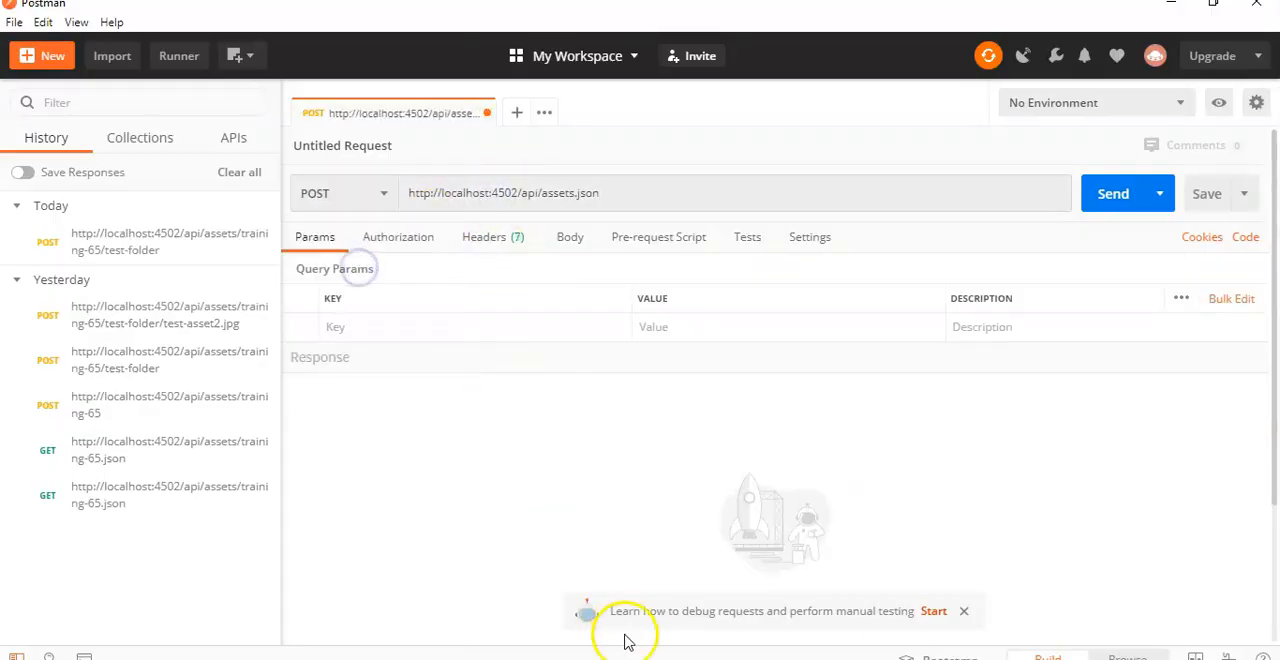
key(alt+Tab)
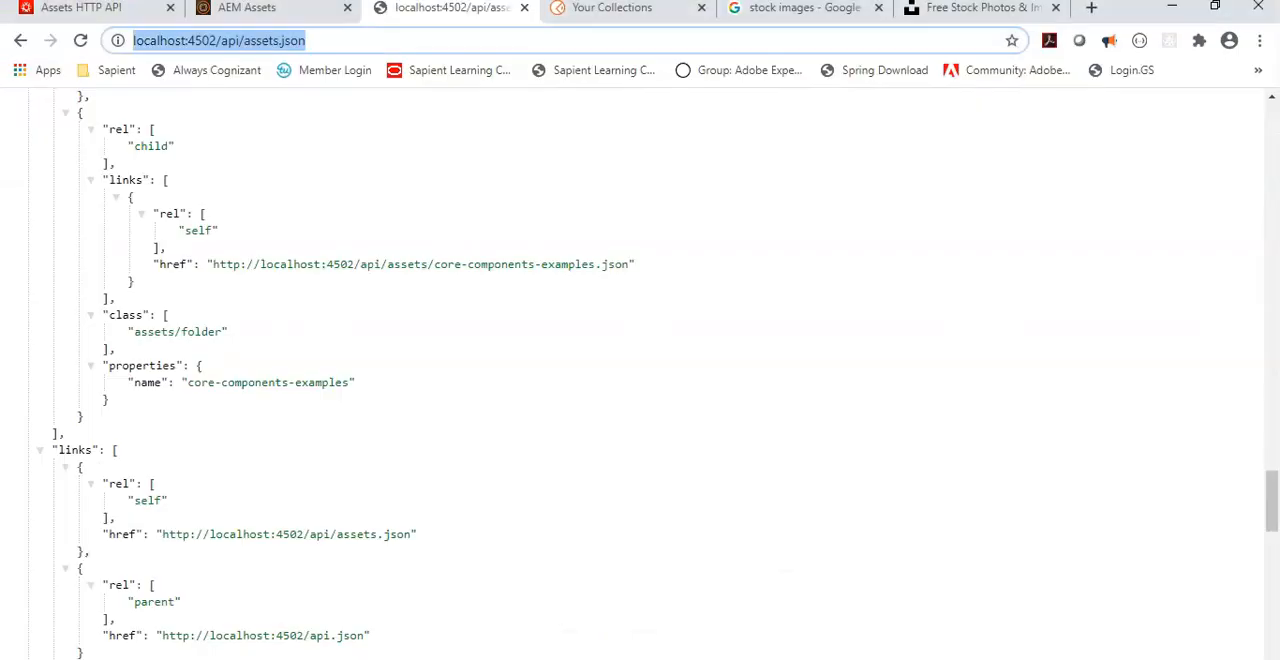
click(85, 8)
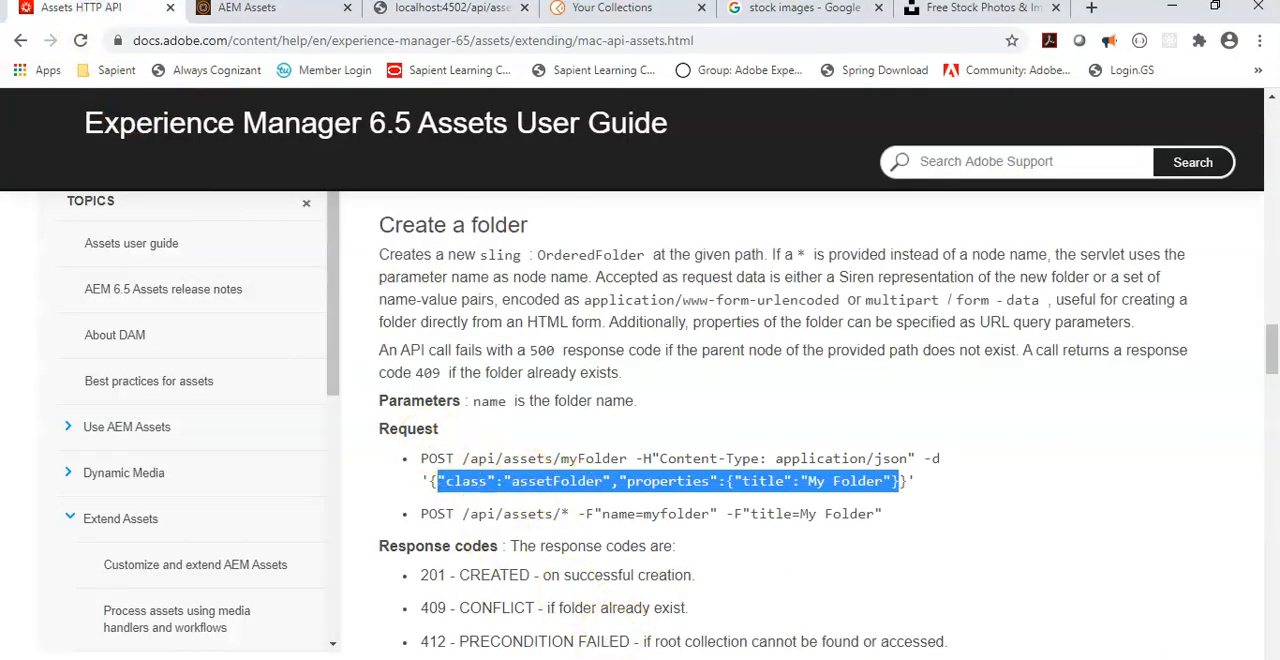
key(alt+Tab)
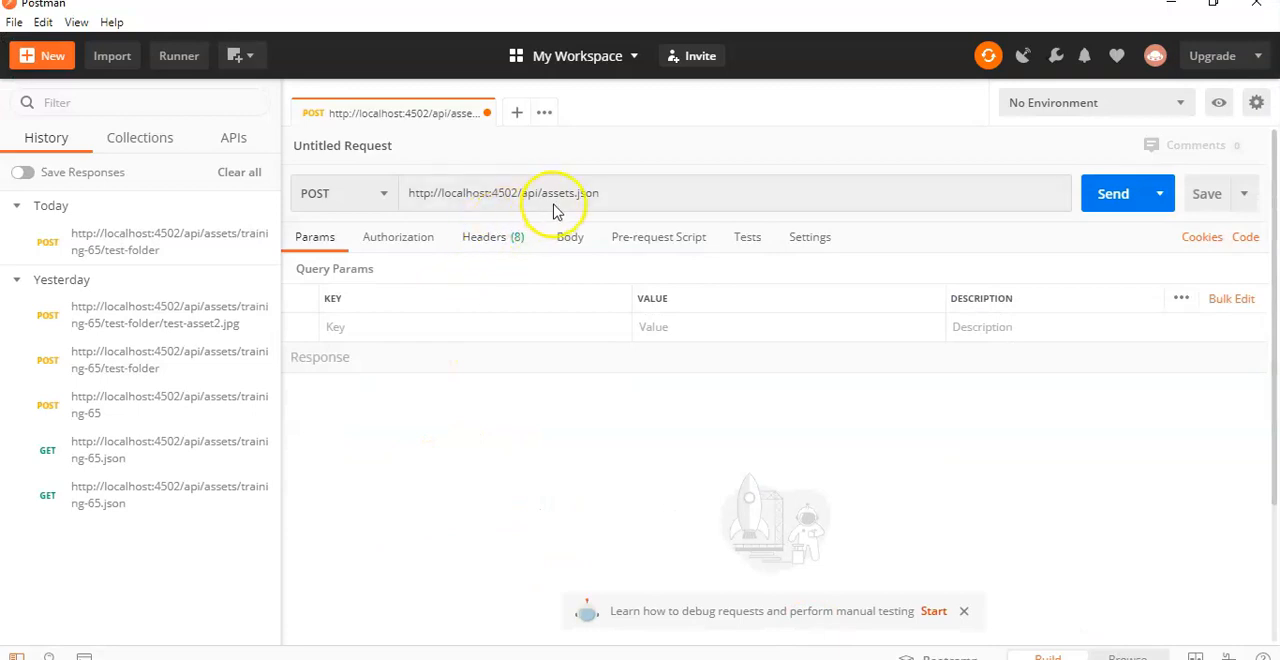
click(573, 195)
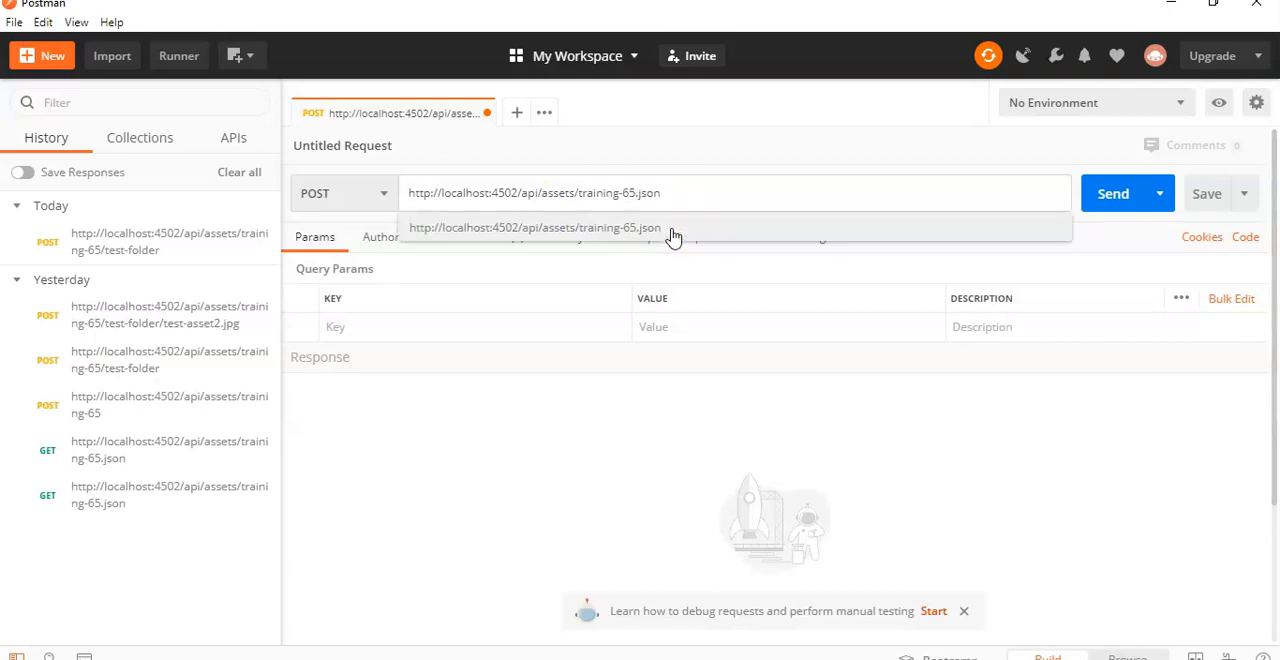
text(/test-folder)
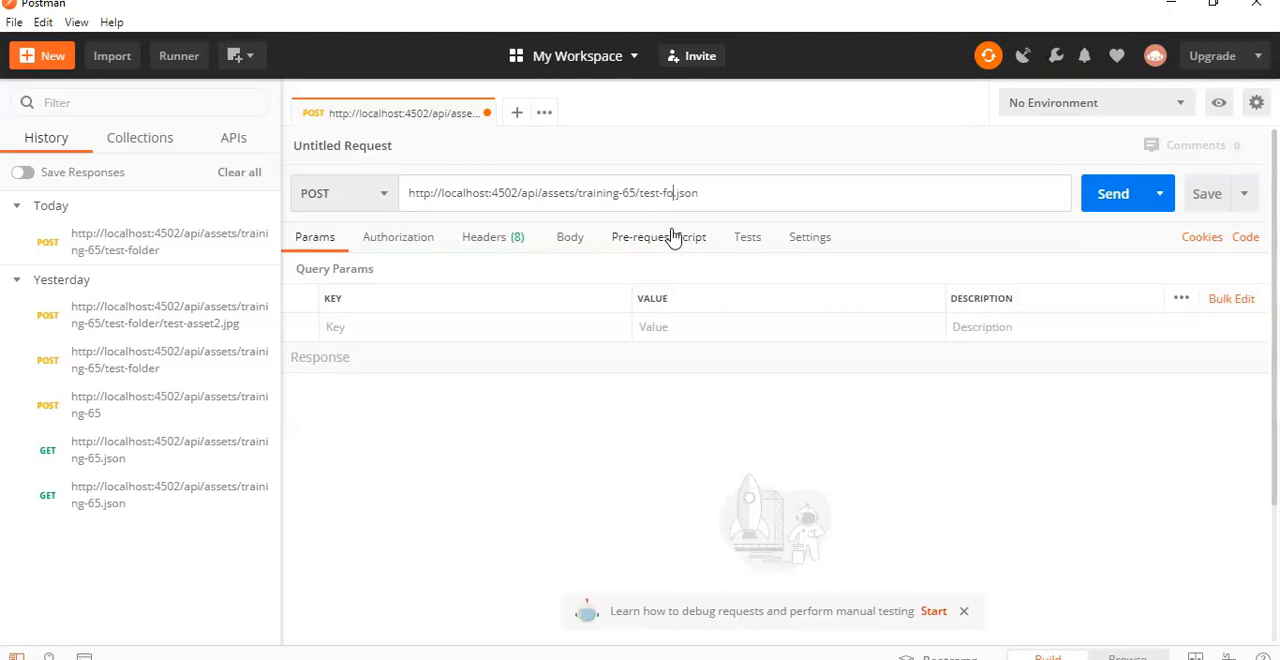
Step: Set the request's authorization to Basic Auth with the account's username and password
click(381, 247)
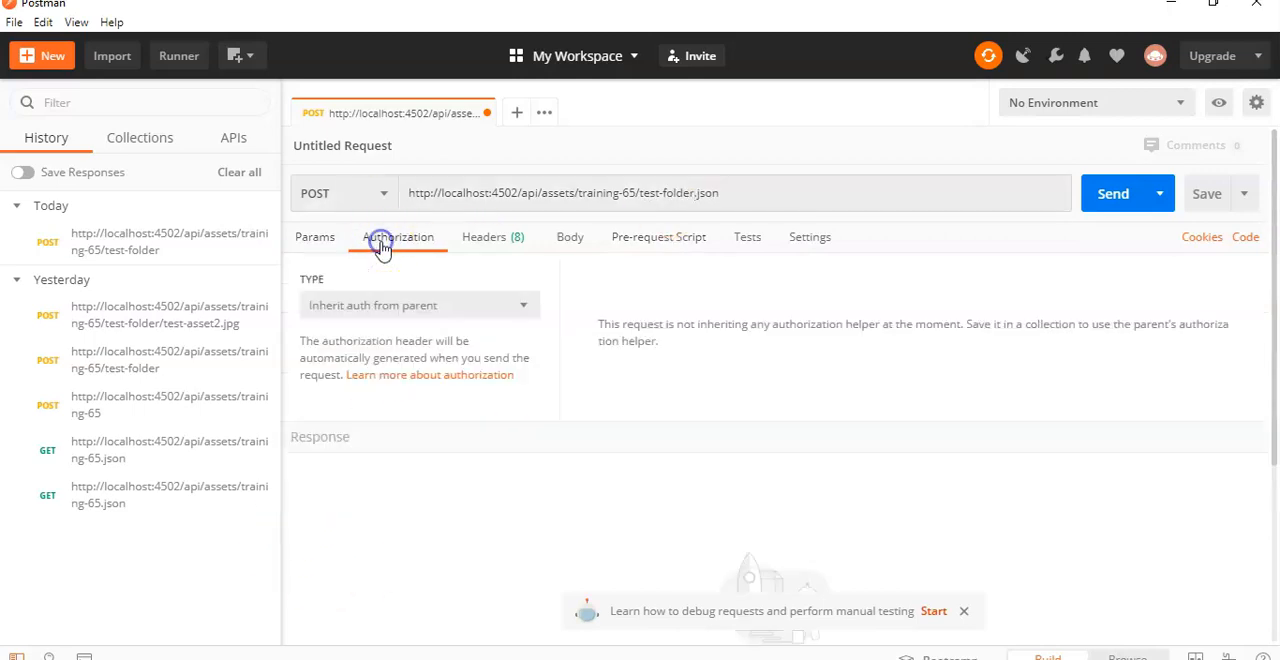
click(469, 315)
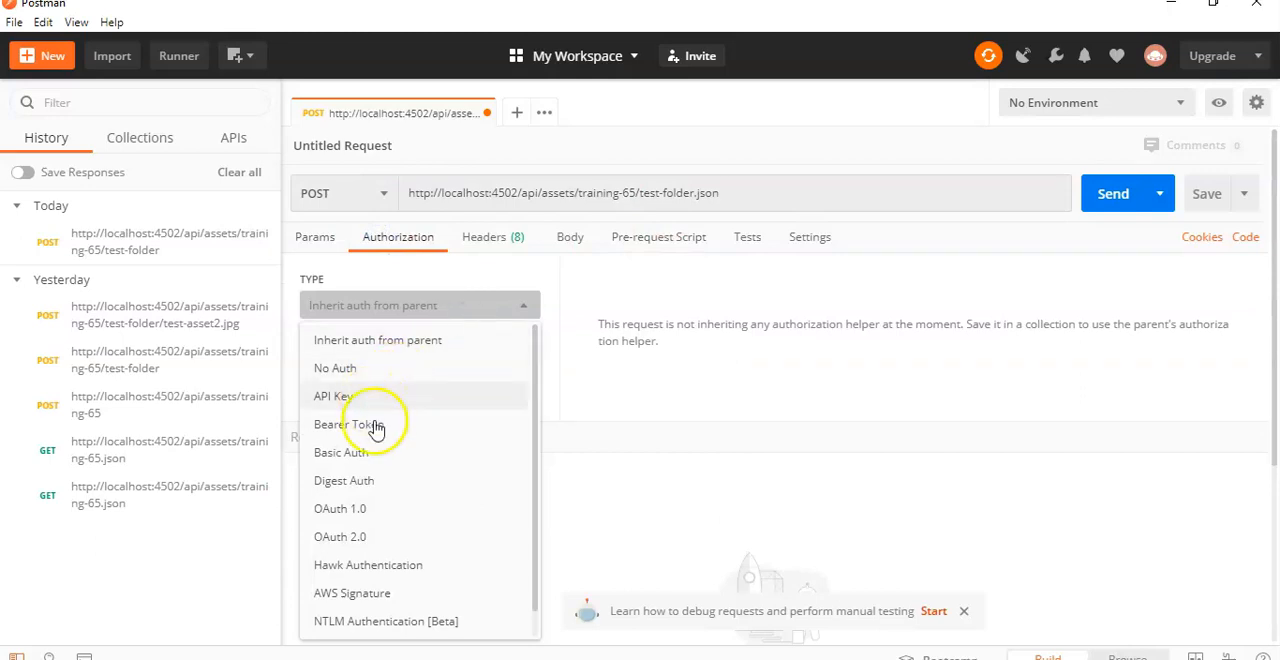
click(356, 454)
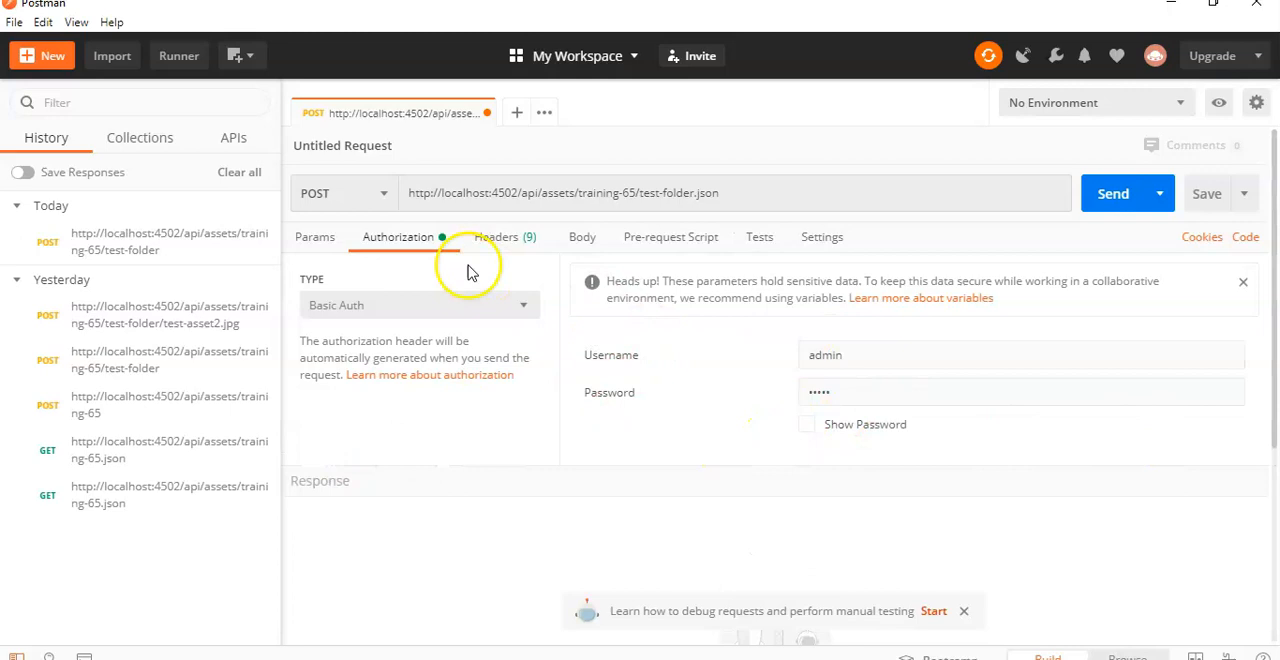
Step: Set the request body to raw content in JSON format
click(598, 242)
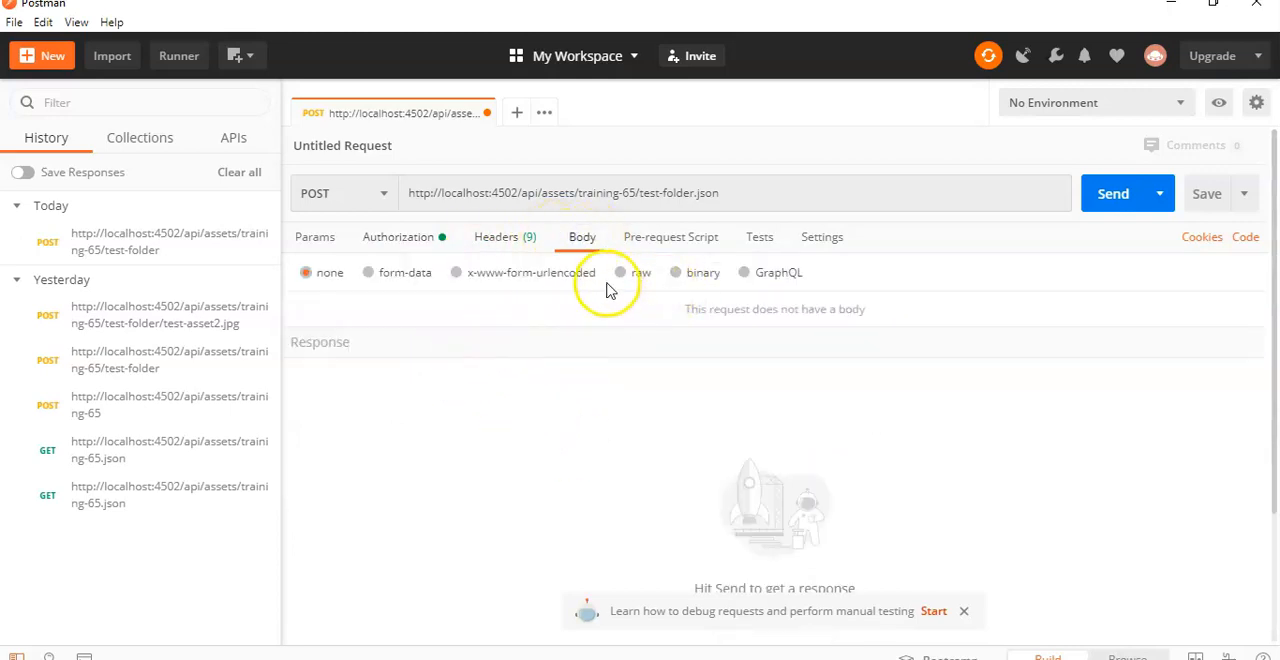
click(620, 273)
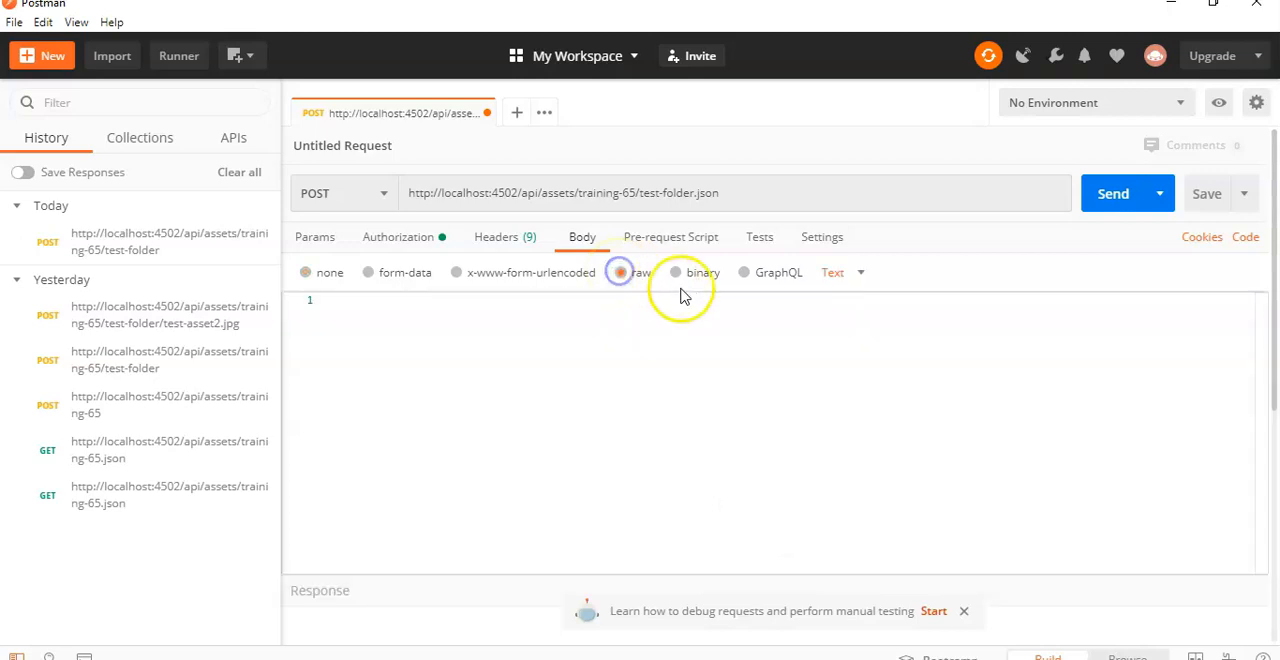
click(846, 273)
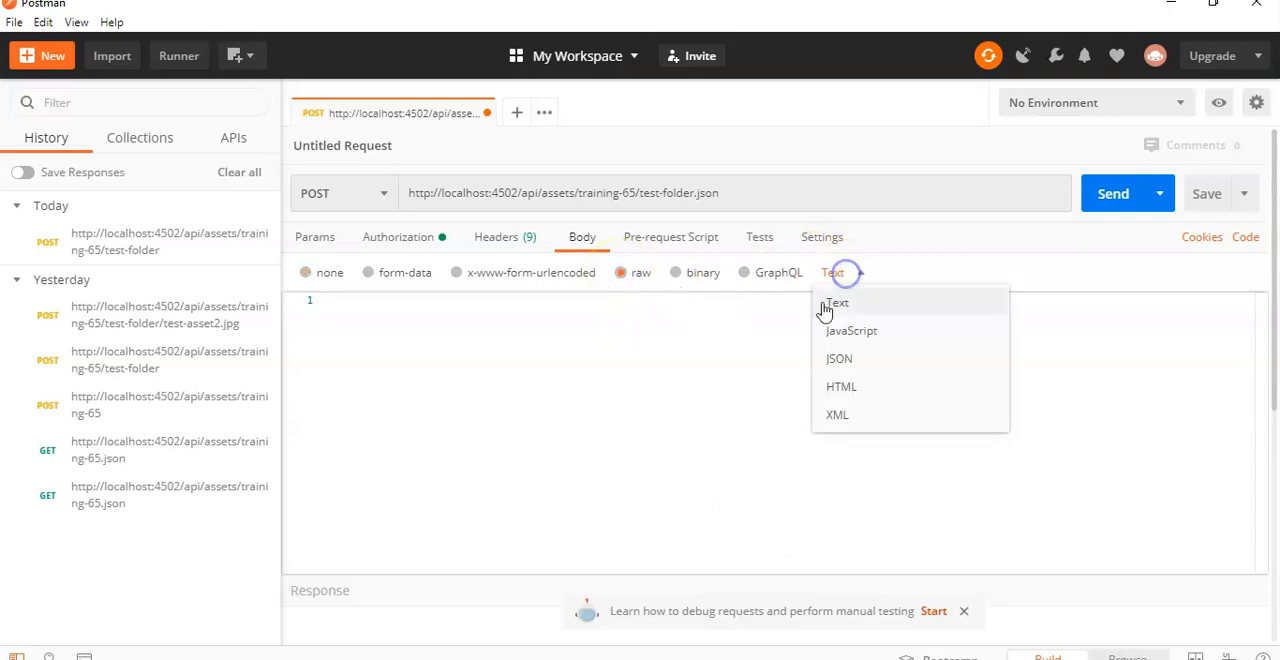
click(843, 362)
click(398, 322)
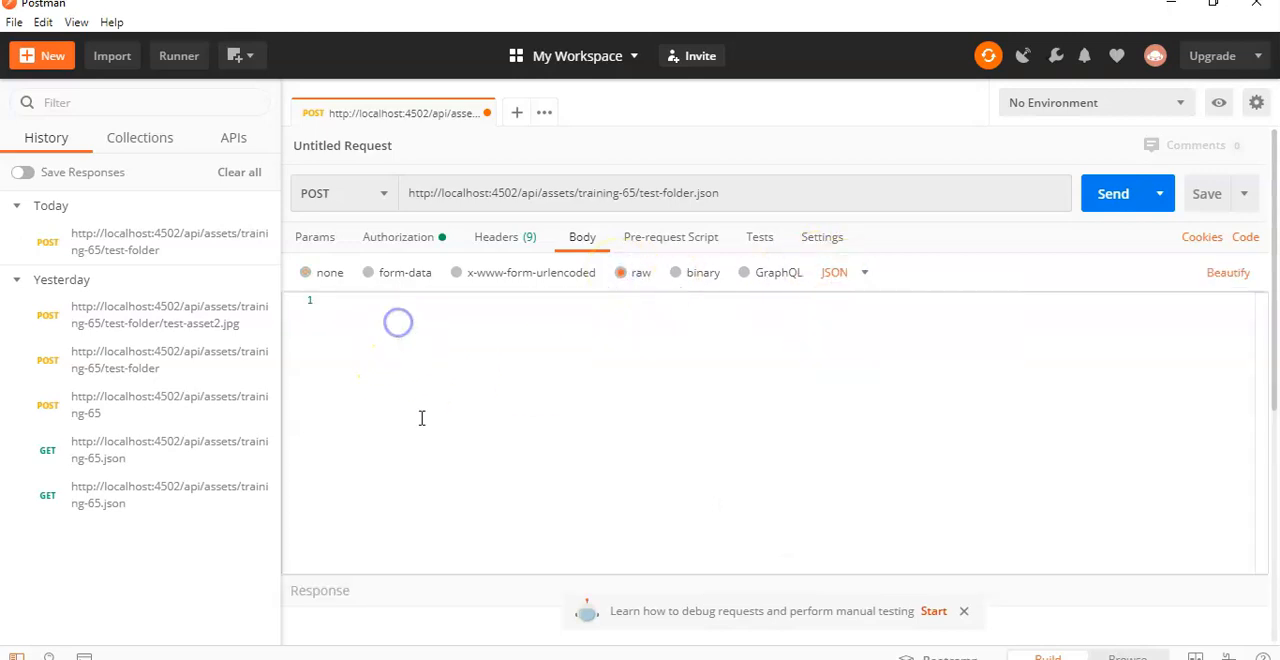
Step: Copy the sample JSON with class assetFolder and title My Folder from the guide into the Postman request body
key(alt+Tab)
drag(429, 481, 909, 482)
key(ctrl+c)
key(alt+Tab)
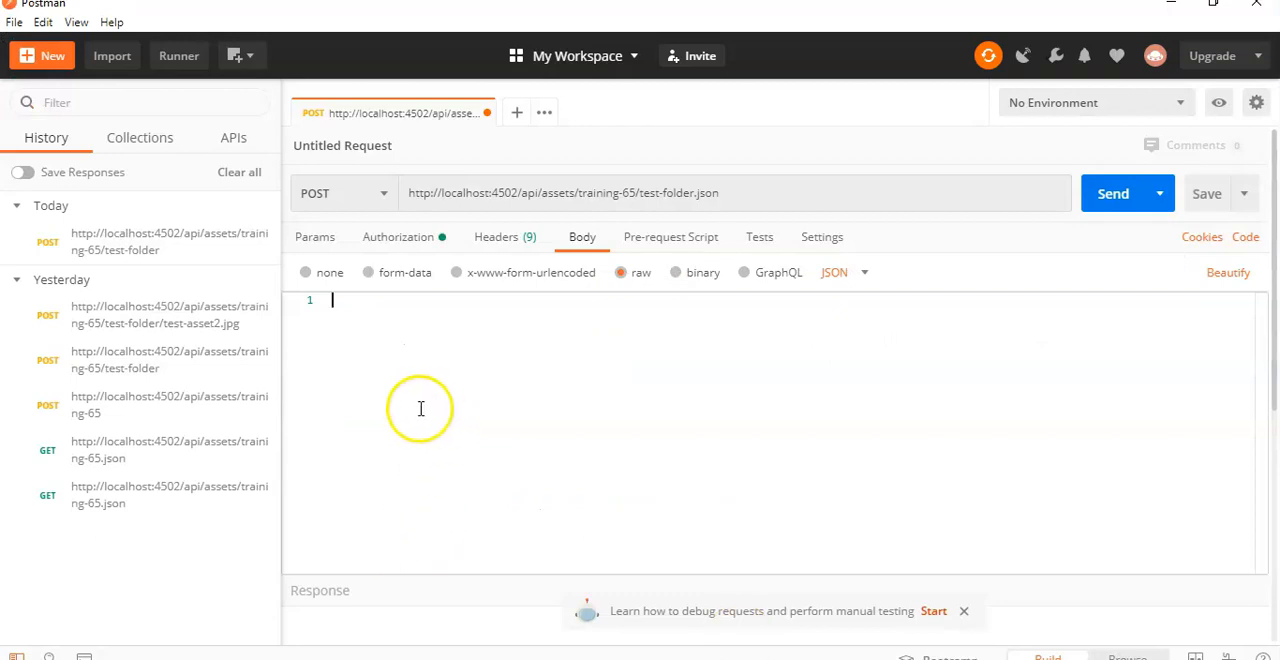
key(ctrl+v)
Step: Break the JSON body into separate indented lines for the class, the properties object, the title and the closing braces
click(336, 300)
key(Return)
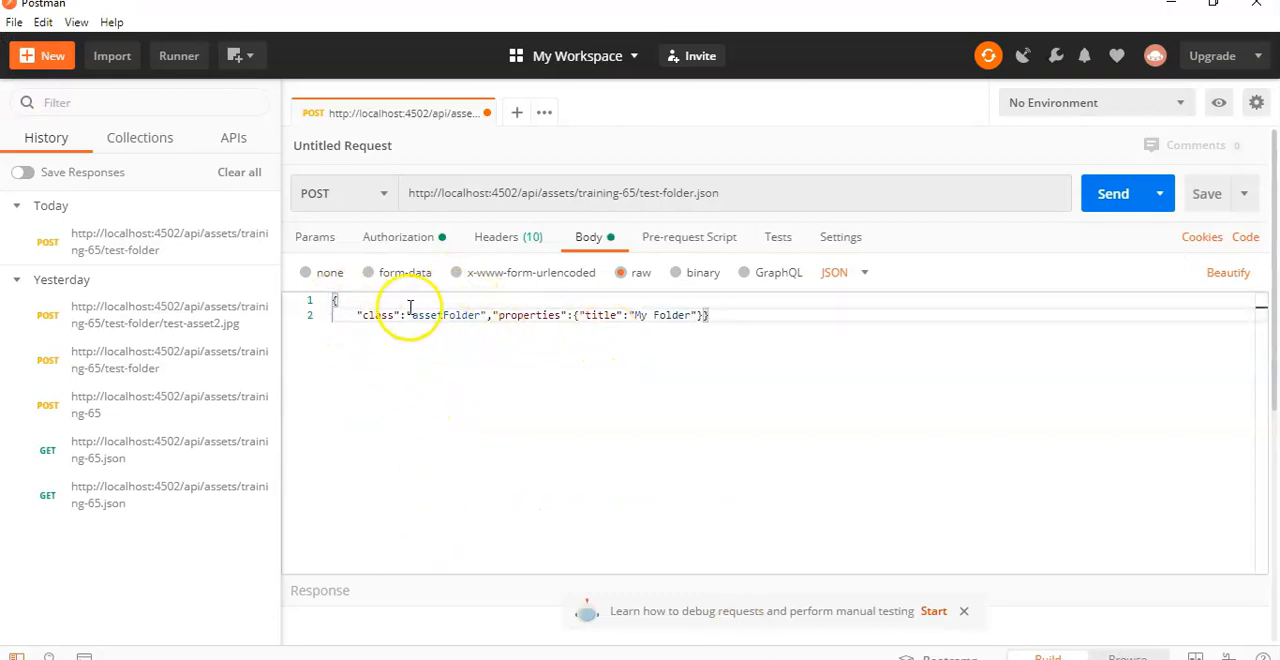
click(491, 315)
key(Return)
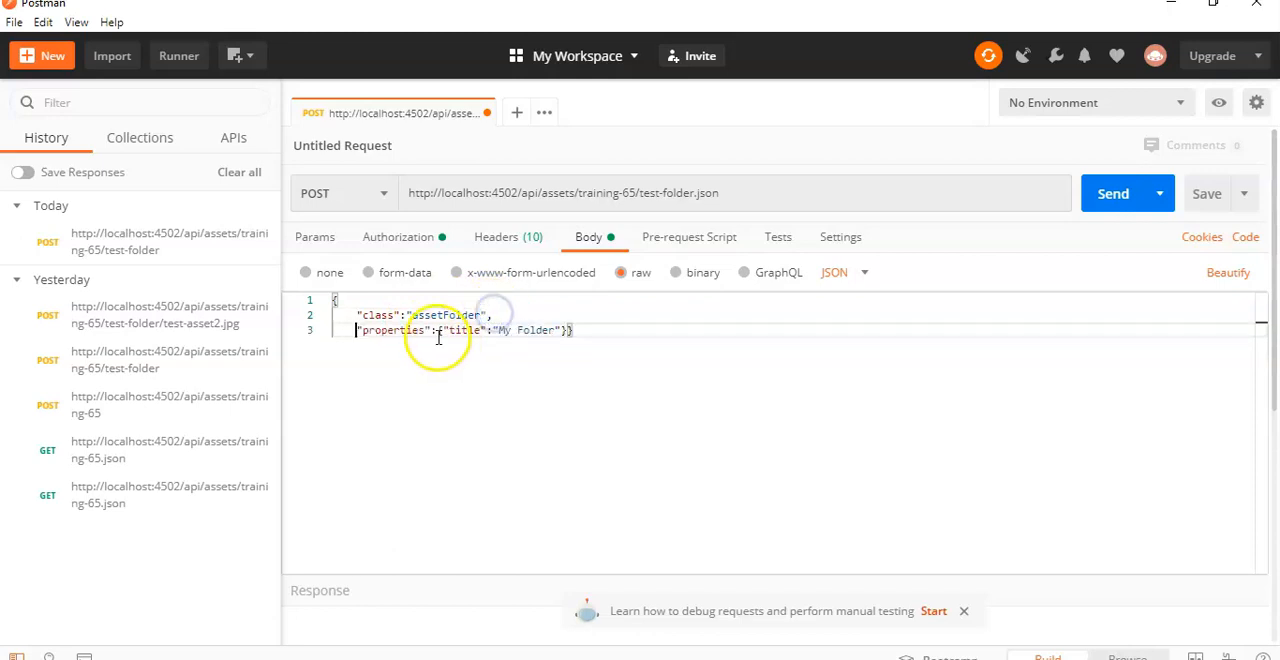
click(441, 330)
key(Return)
click(500, 345)
key(Return)
click(387, 361)
key(Return)
key(BackSpace)
click(381, 360)
key(BackSpace)
Step: Change the title in the JSON body to Test Folder and send the POST request
drag(437, 345, 484, 345)
text(T)
text(est Folder)
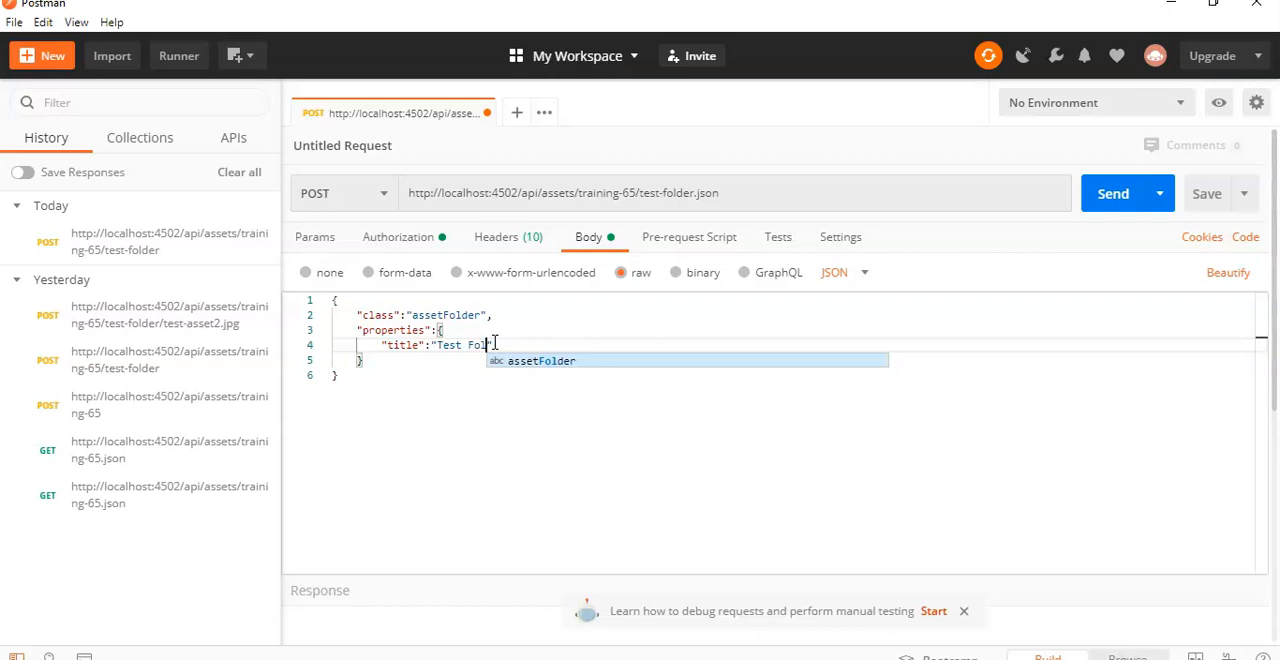
click(559, 489)
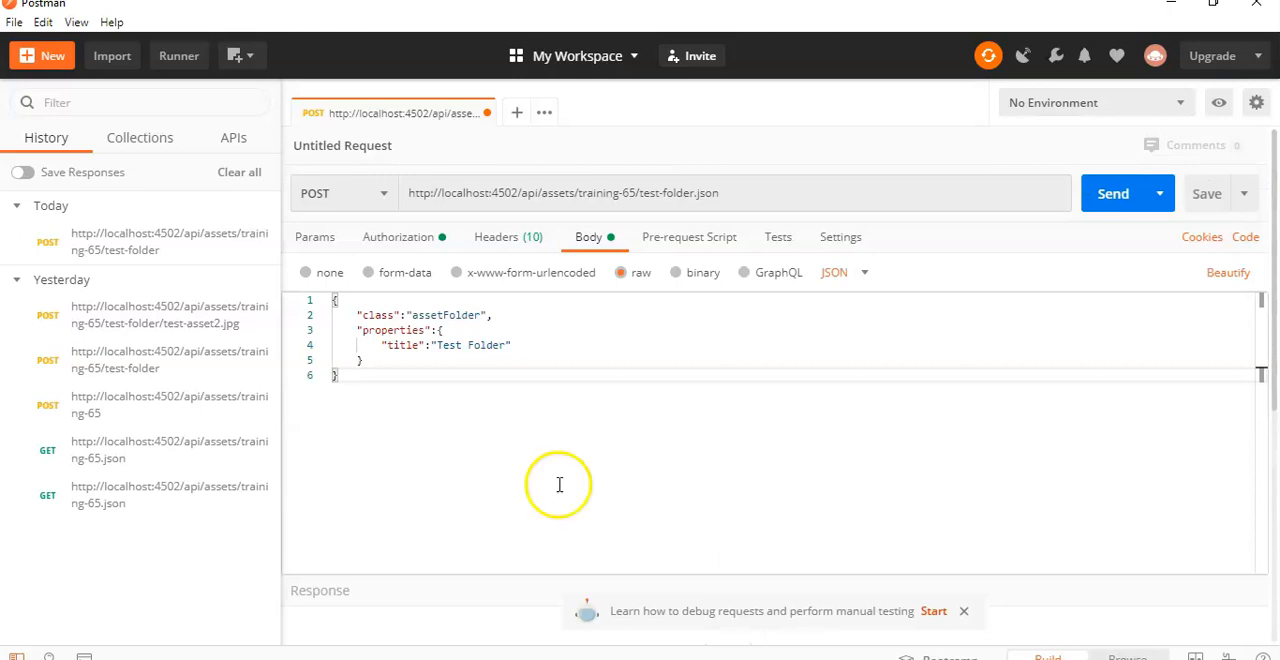
click(1113, 193)
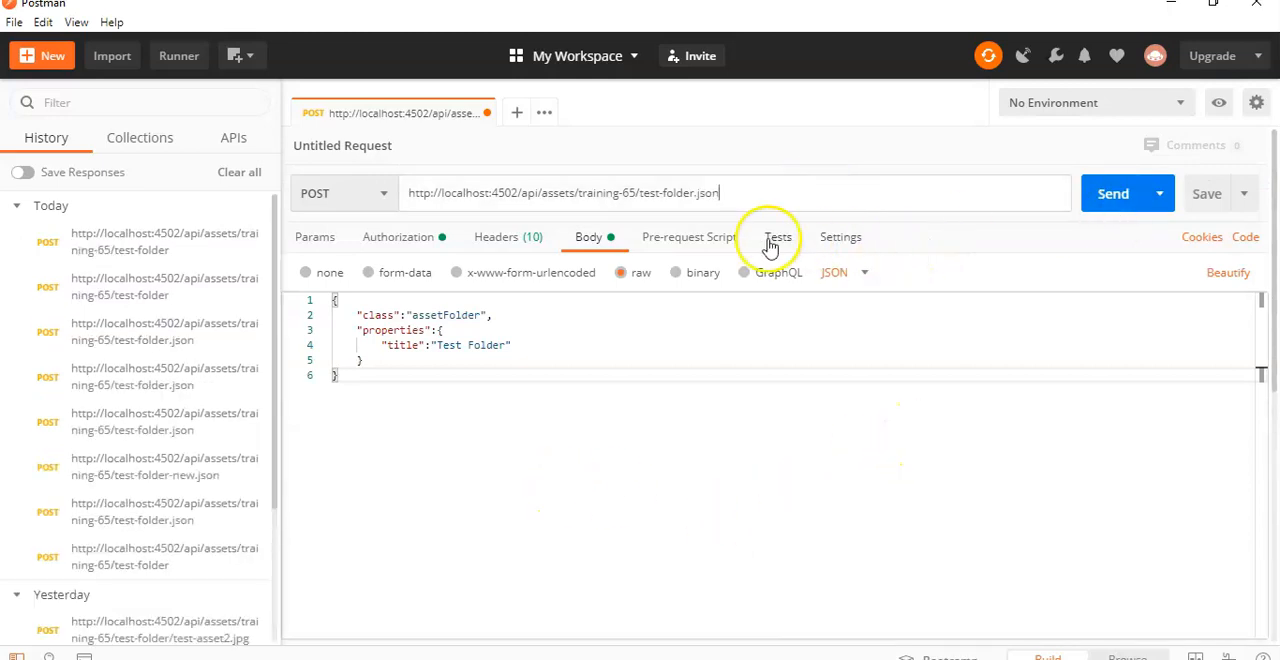
Step: Remove .json from the request URL so it ends in training-65/test-folder, and send the POST request to create the folder
drag(694, 195, 762, 178)
key(BackSpace)
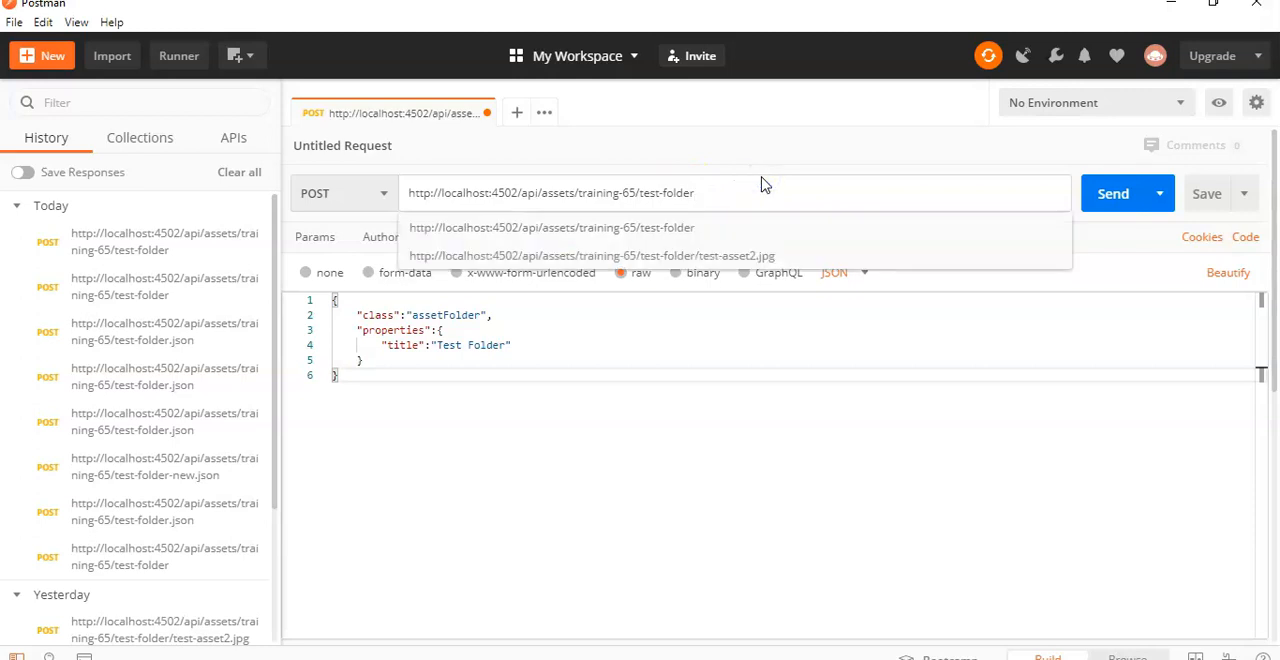
click(776, 497)
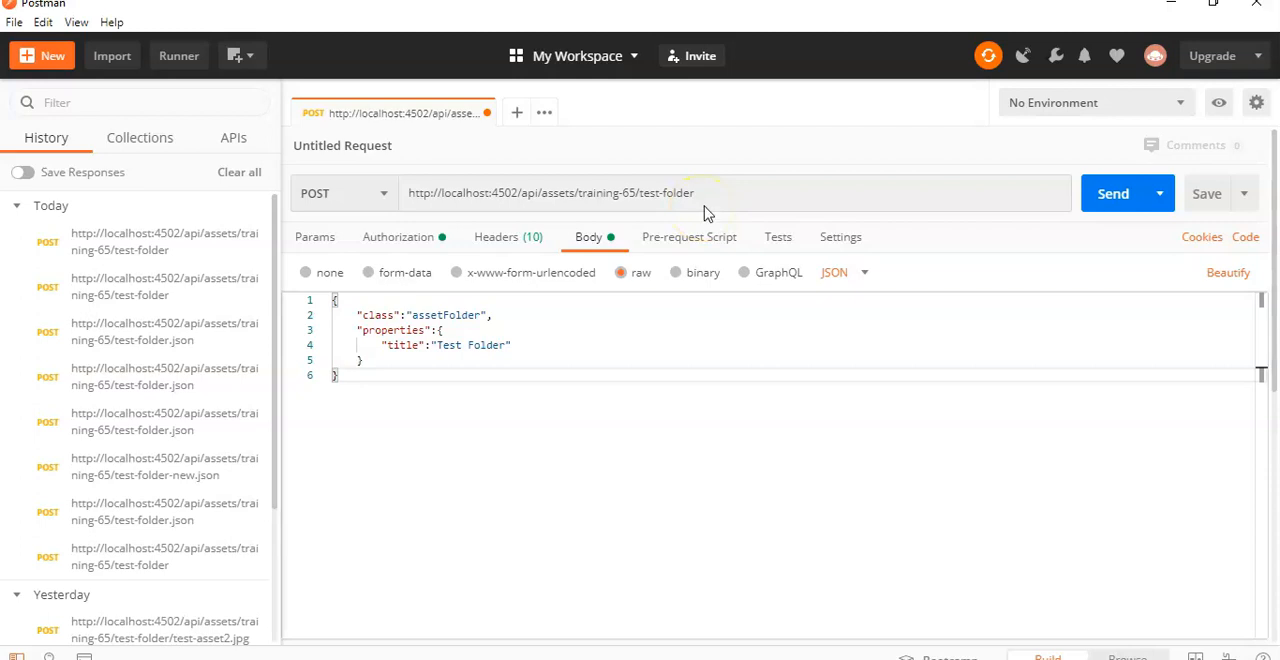
click(1101, 205)
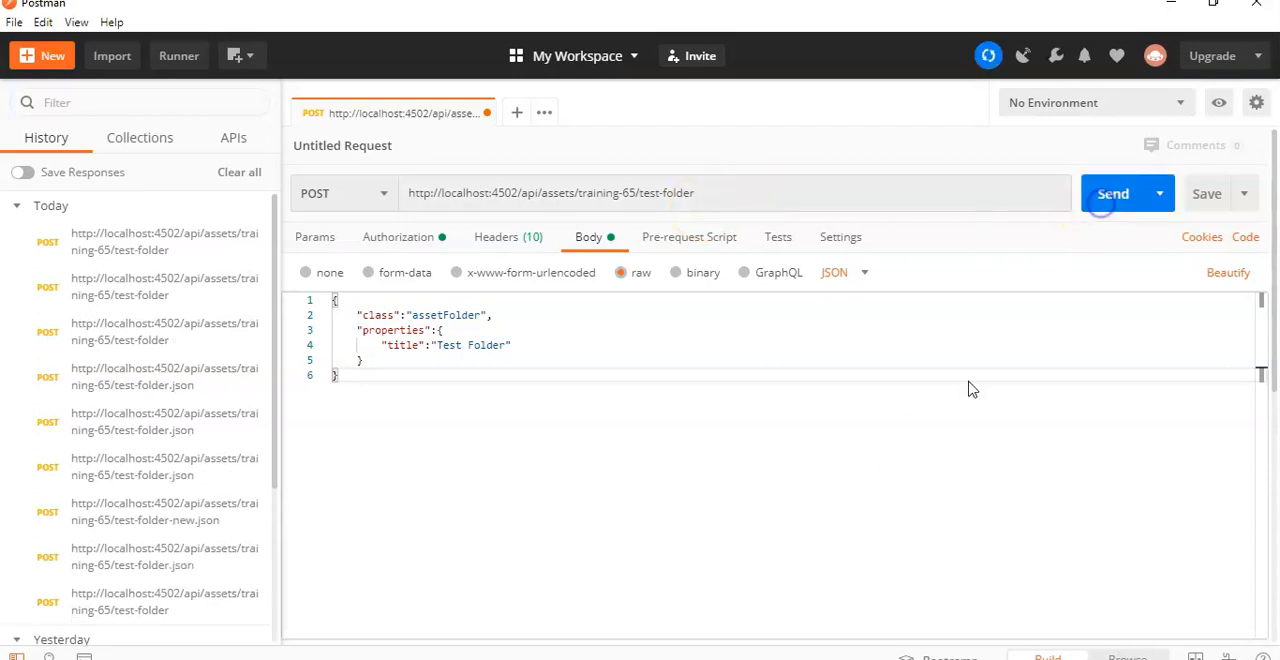
Step: Examine the response's status code, paths, change type and status message for the folder creation
drag(995, 466, 938, 471)
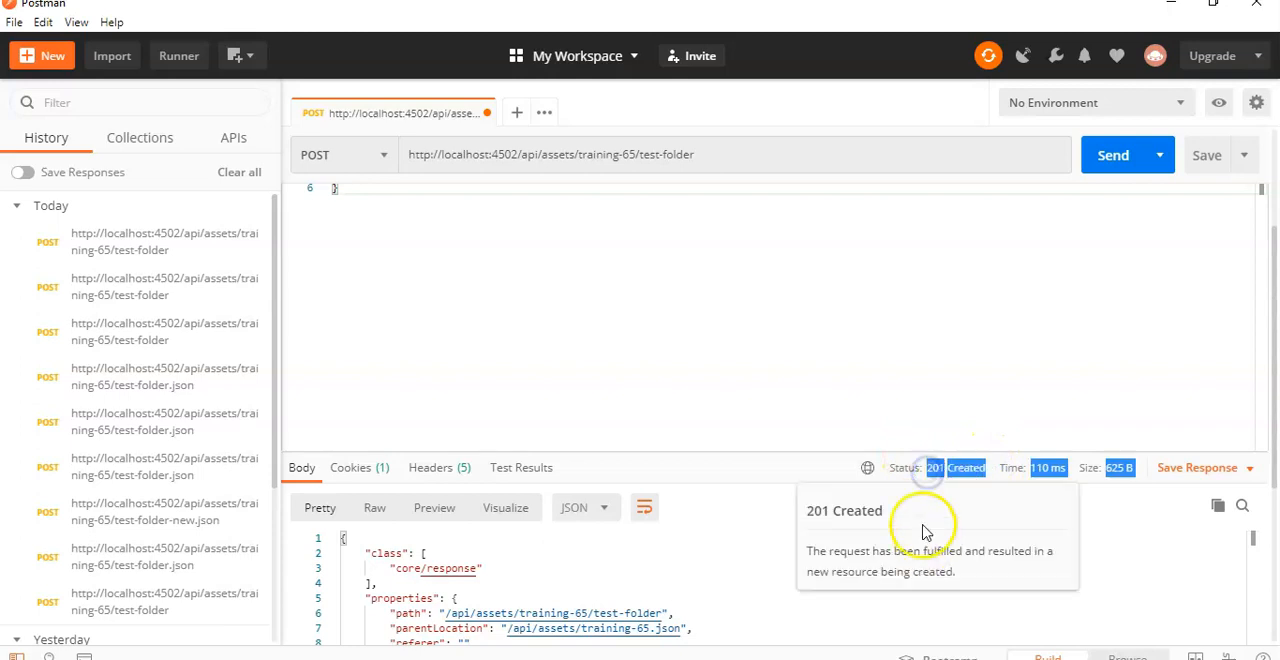
scroll(874, 394, down, 5)
scroll(879, 407, down, 2)
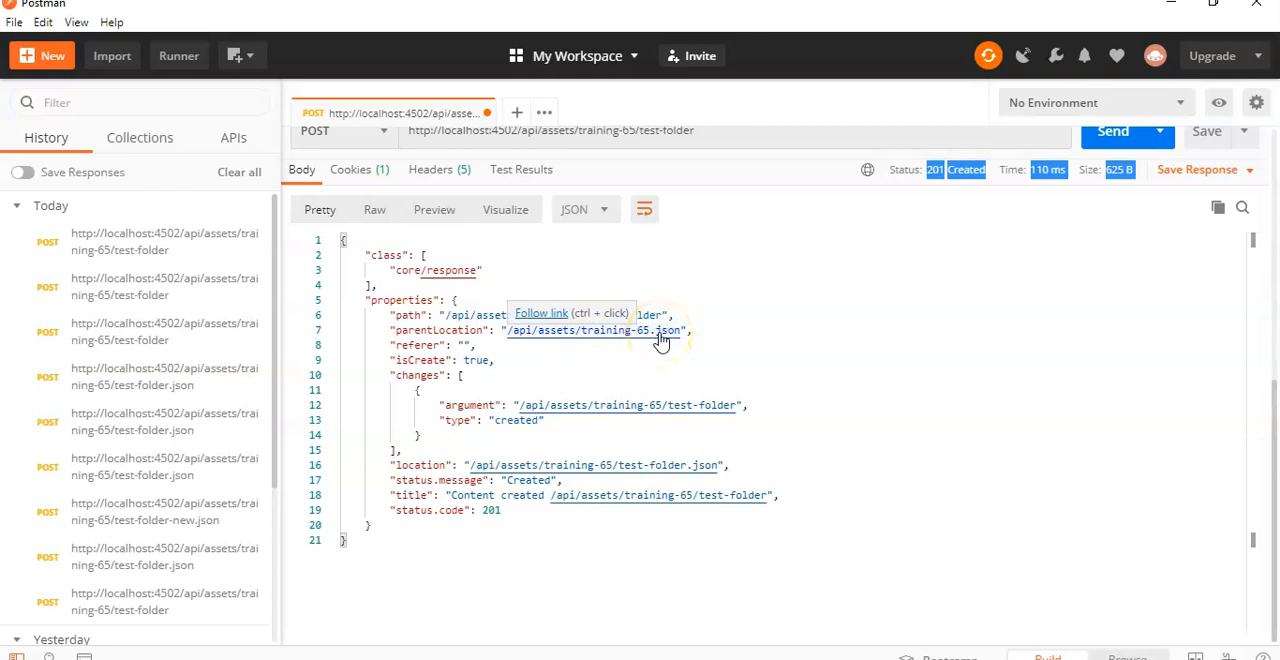
double_click(512, 421)
double_click(530, 481)
Step: Resend the same POST request for training-65/test-folder and check the response's status message and code
scroll(640, 520, up, 6)
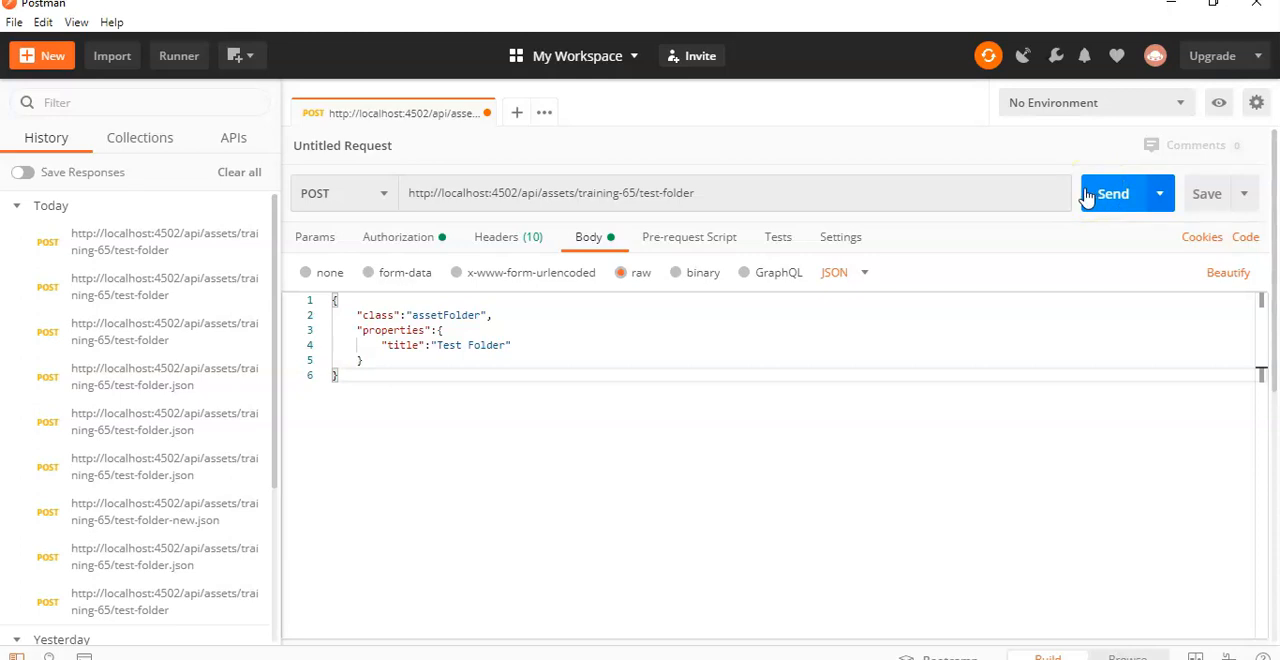
click(1092, 200)
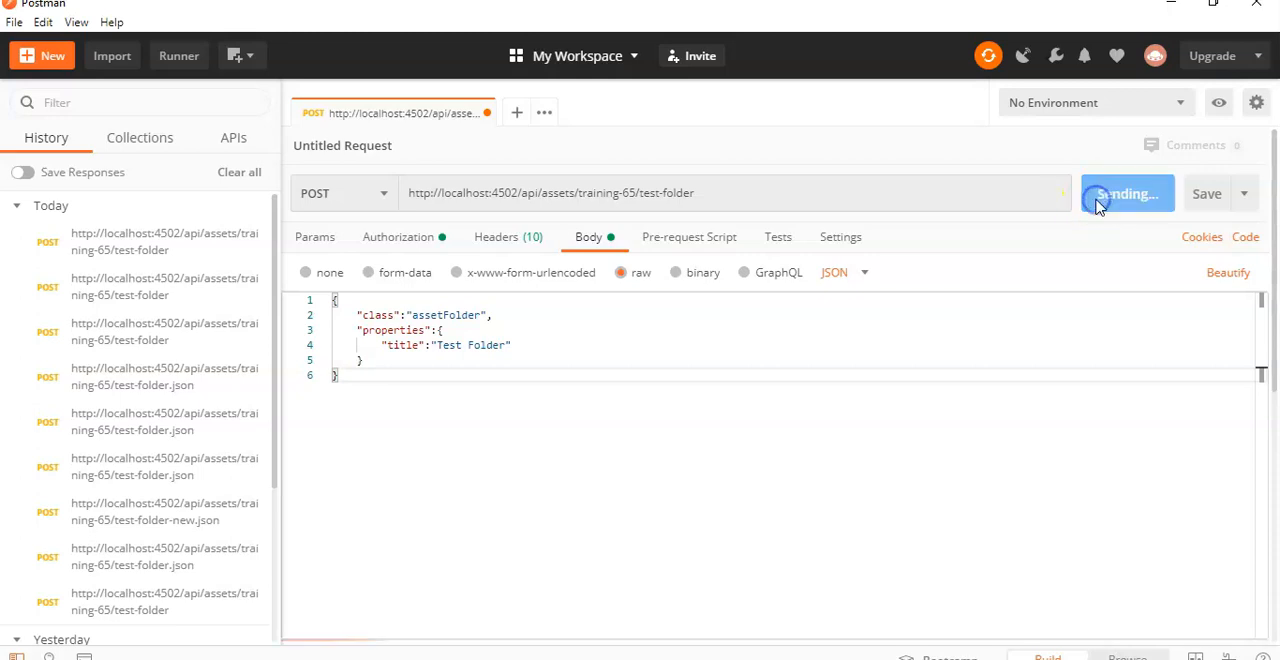
mouse_move(983, 474)
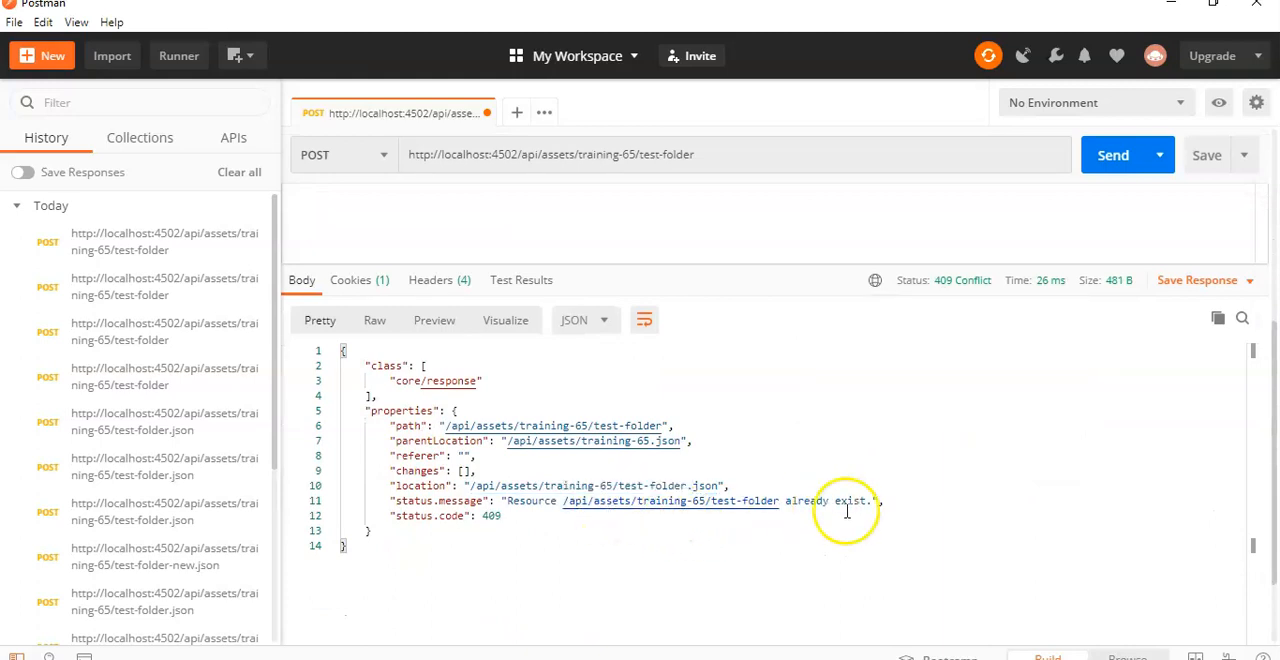
Step: Switch to AEM Assets in the browser, reload the Training 65 folder, dismiss the product tour and open test-folder
key(alt+Tab)
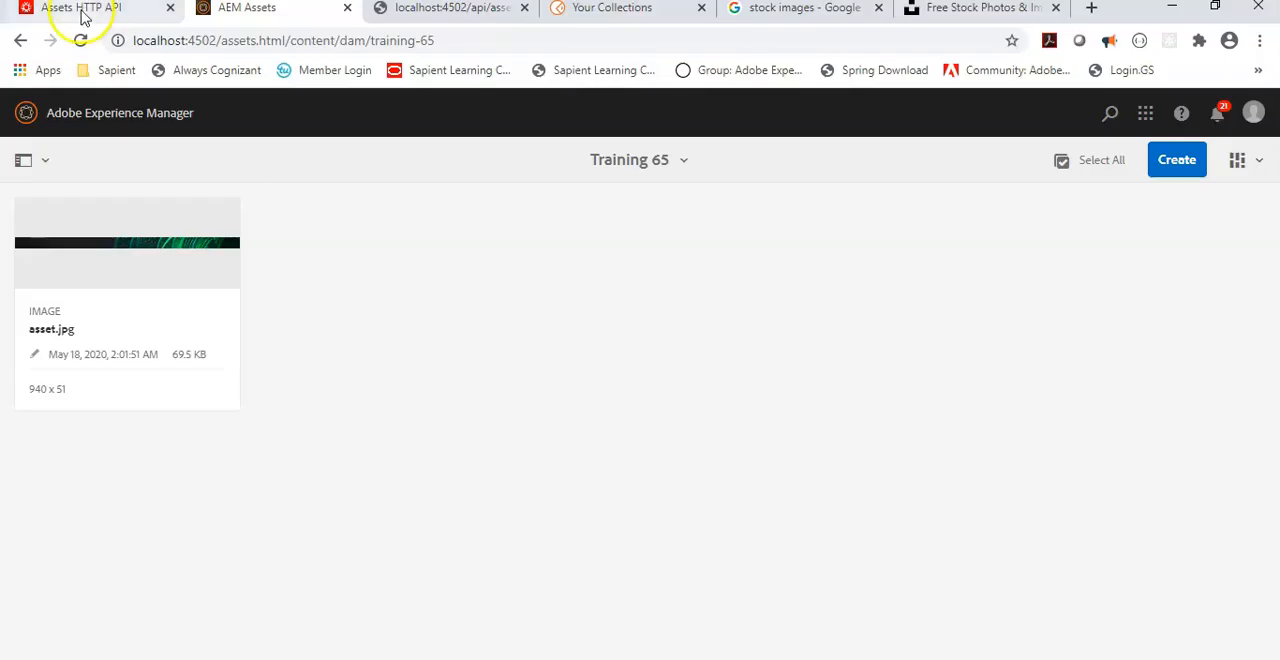
click(80, 40)
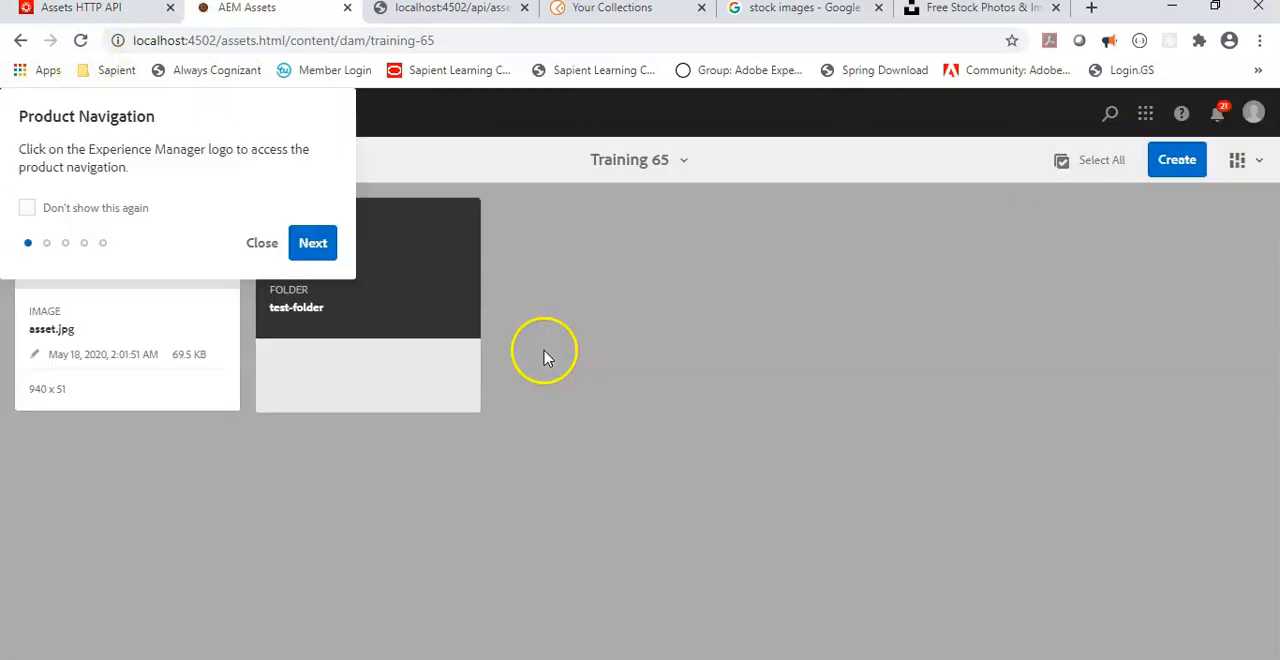
click(471, 253)
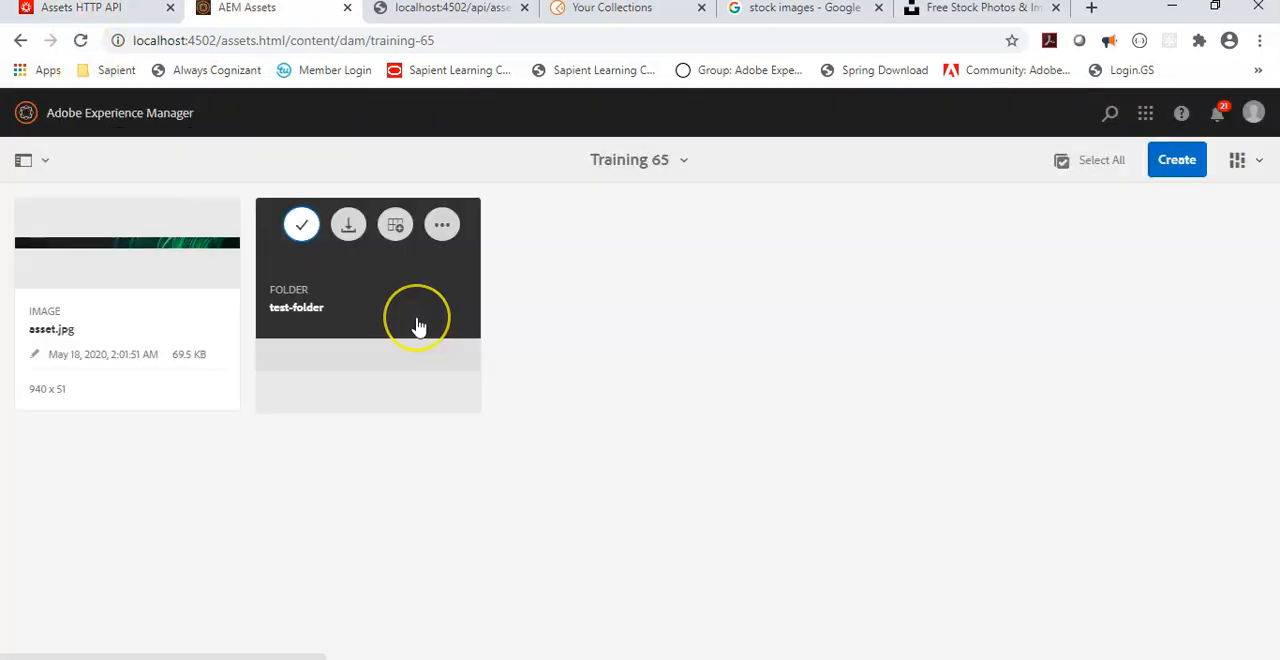
click(418, 327)
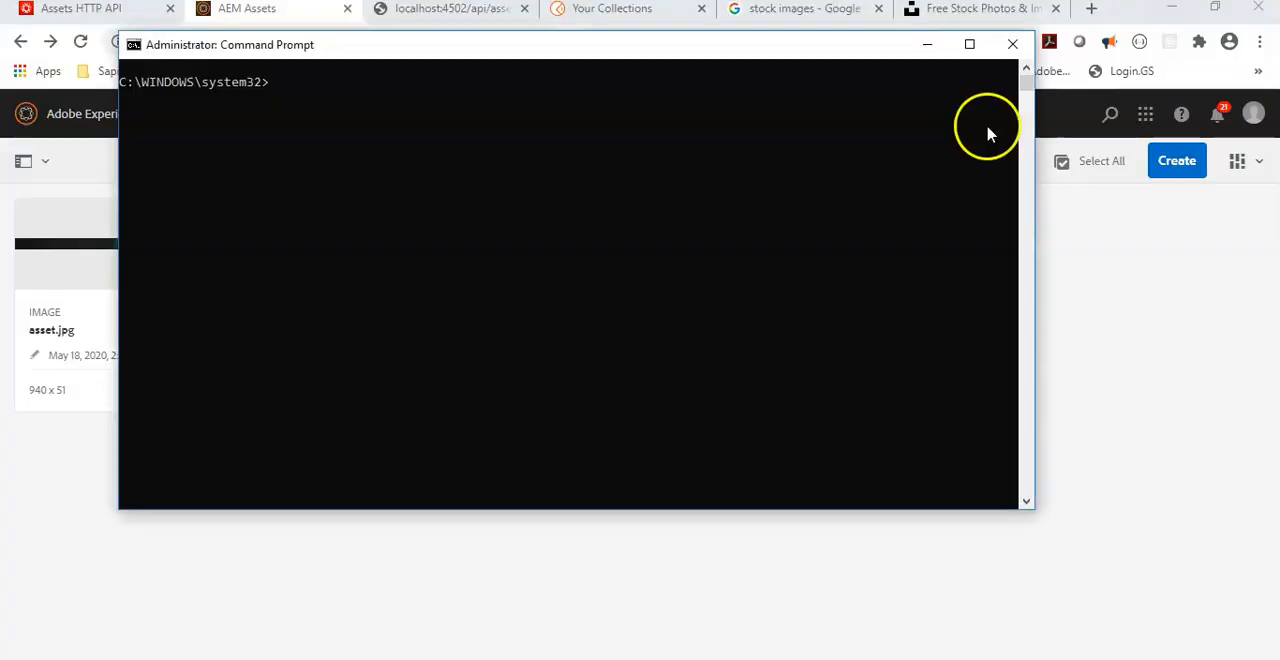
Step: Copy the curl command with the account credentials and test-folder URL from Notepad++ into Command Prompt, and change its method to POST
right_click(366, 166)
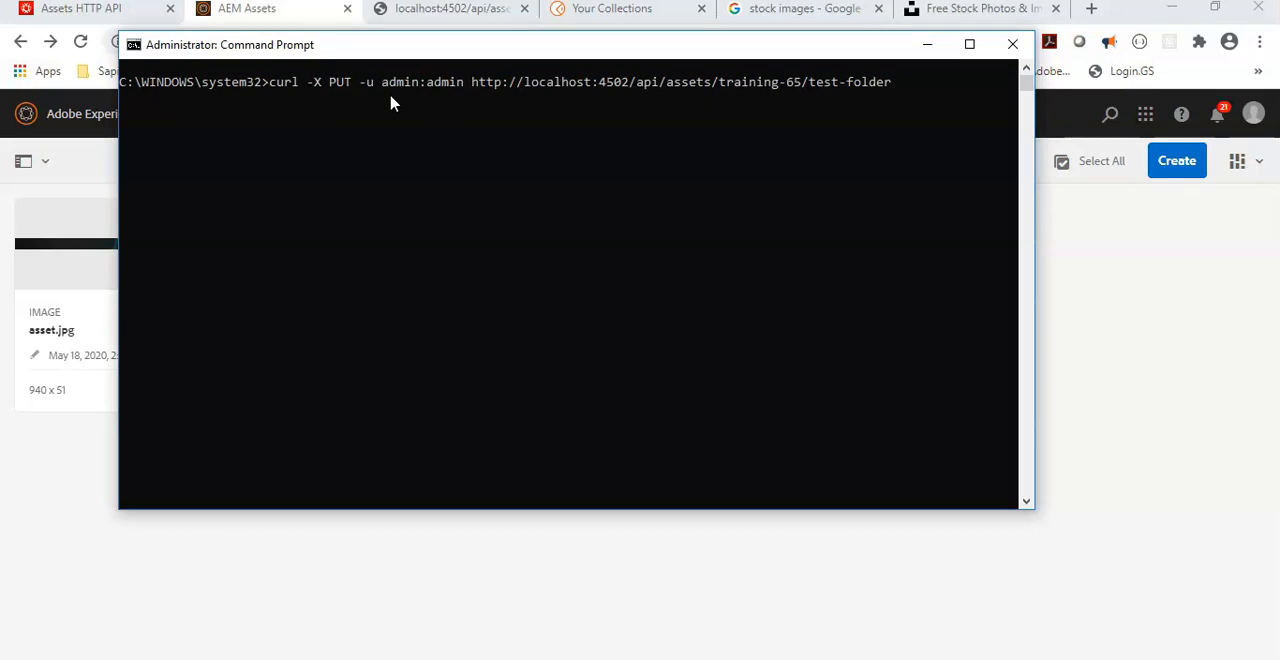
key(BackSpace)
key(BackSpace)
text(OST)
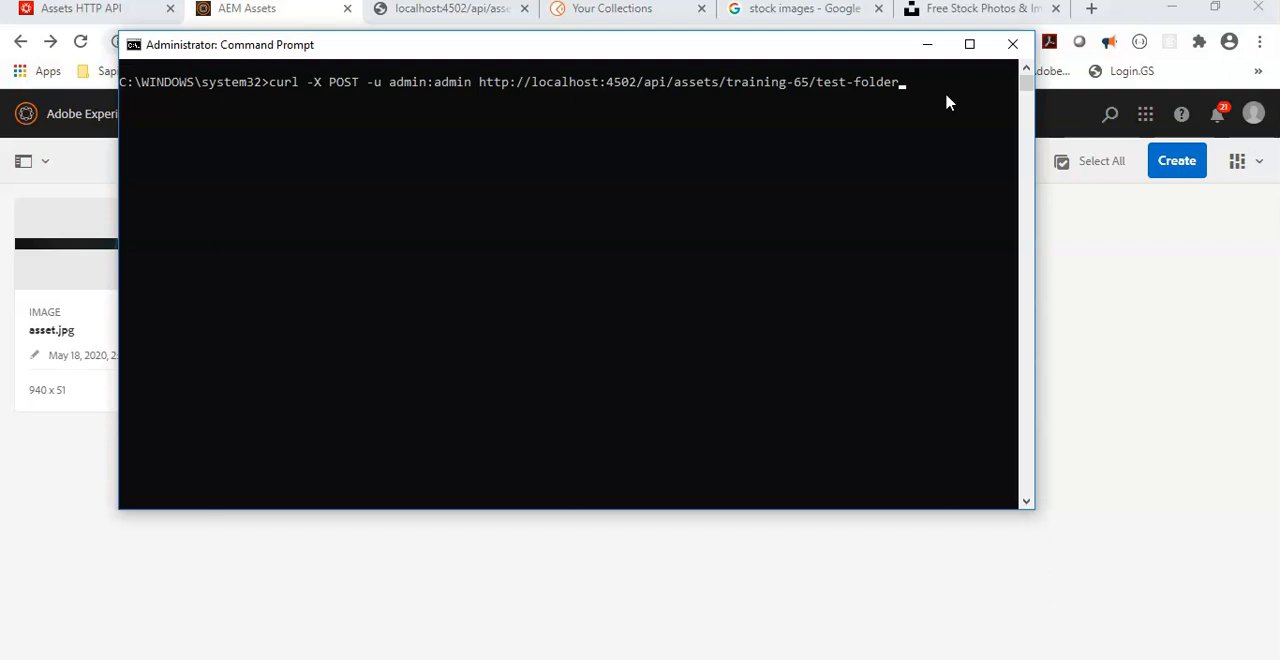
Step: Copy the Content-Type header and JSON data from the guide's Create a folder request and append them to the curl command
click(115, 10)
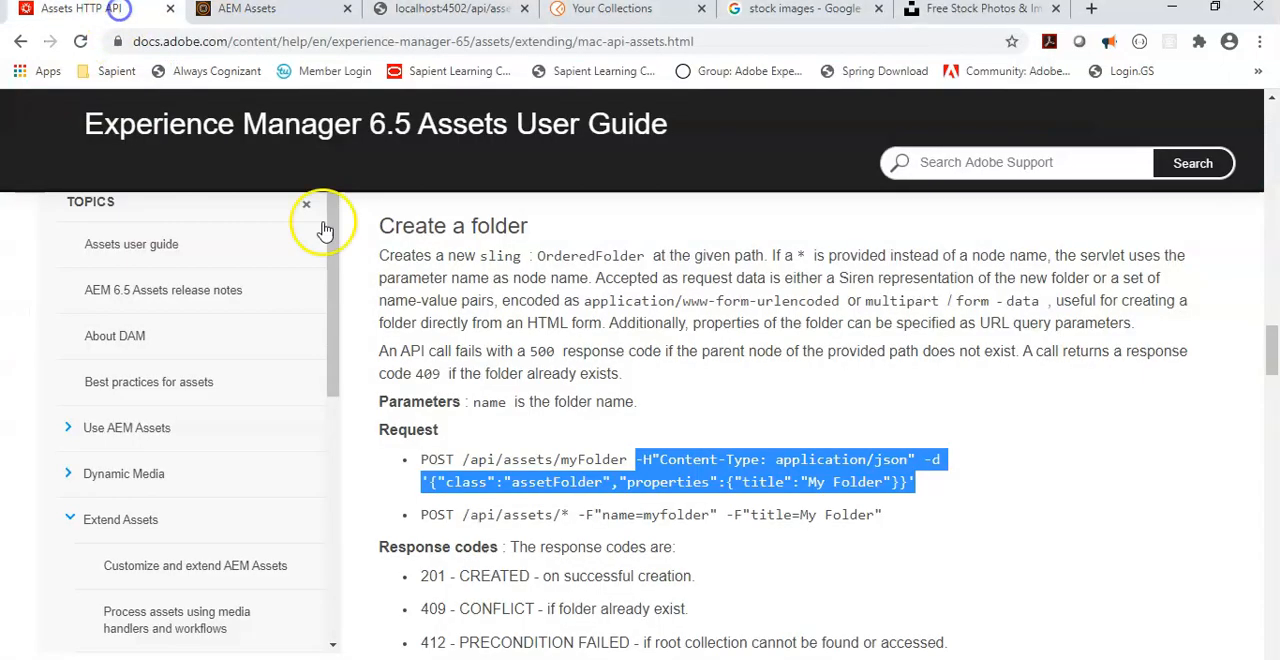
click(666, 460)
drag(634, 460, 928, 482)
key(ctrl+c)
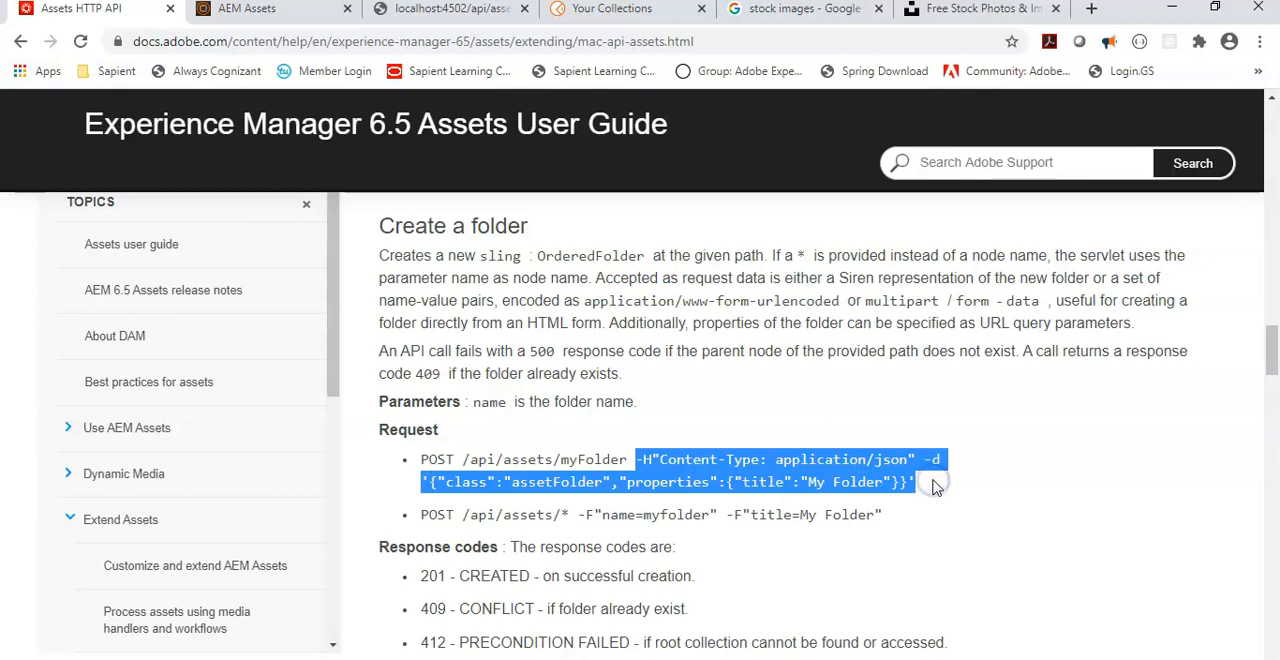
key(alt+Tab)
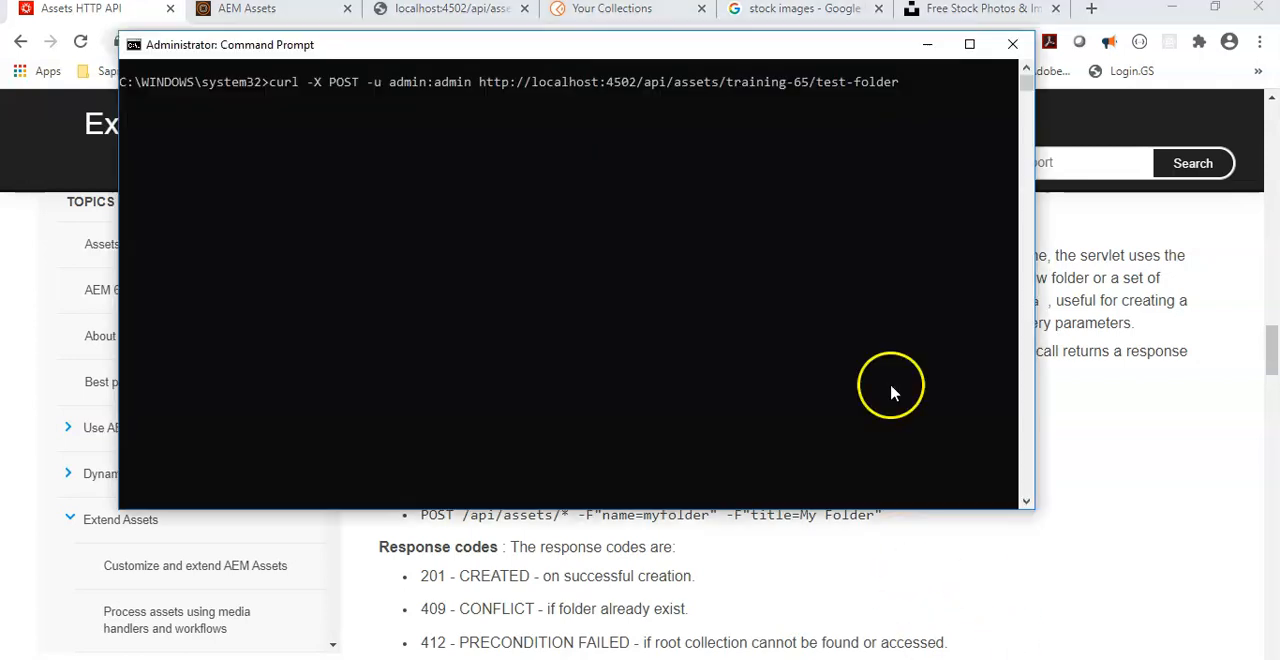
right_click(929, 86)
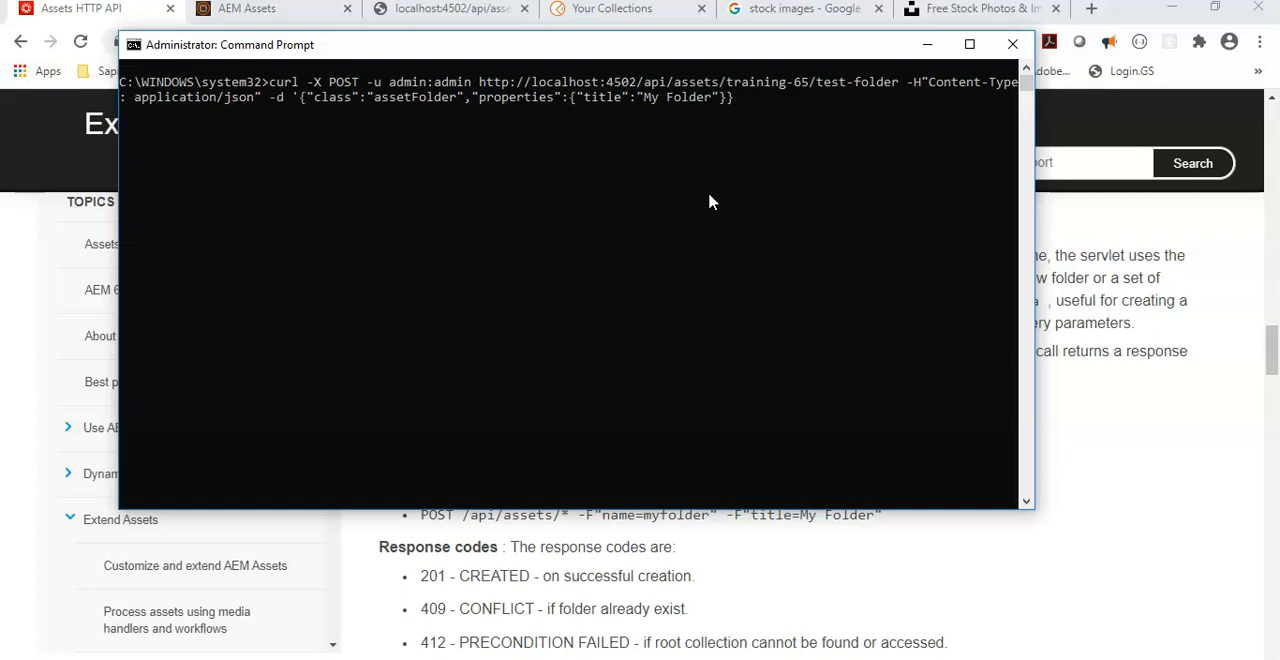
Step: Remove the single quotes around the JSON data, run the curl command, and highlight the status code in its response
key(BackSpace)
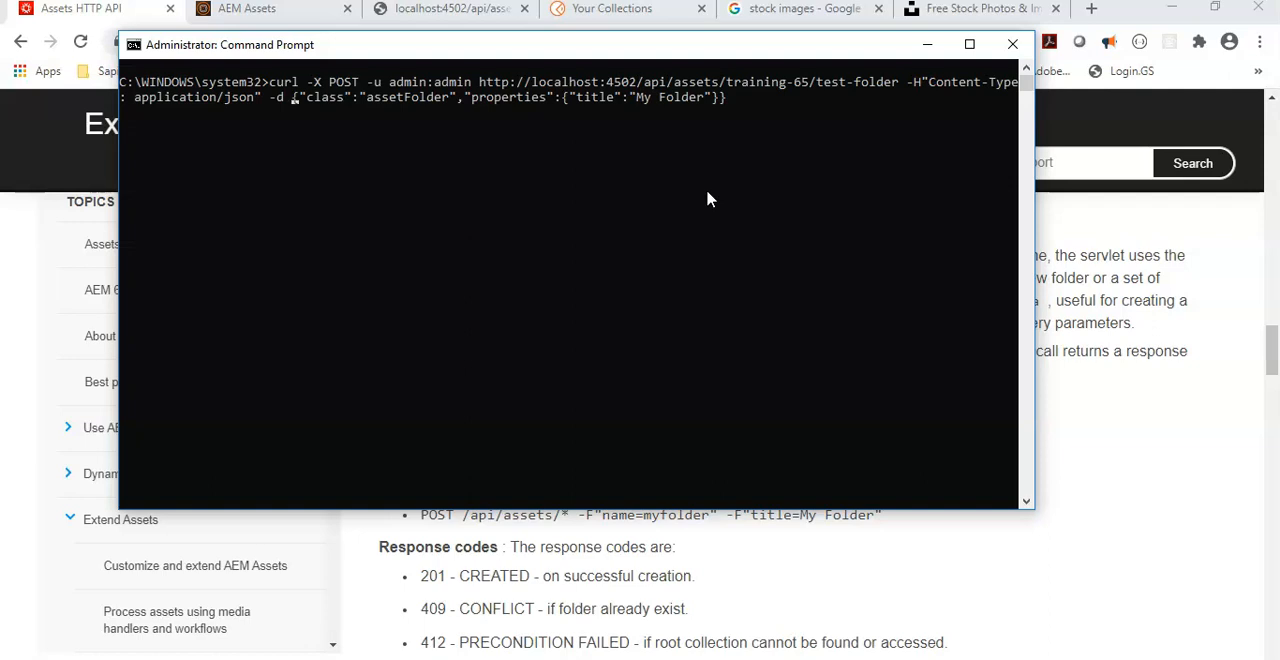
key(Return)
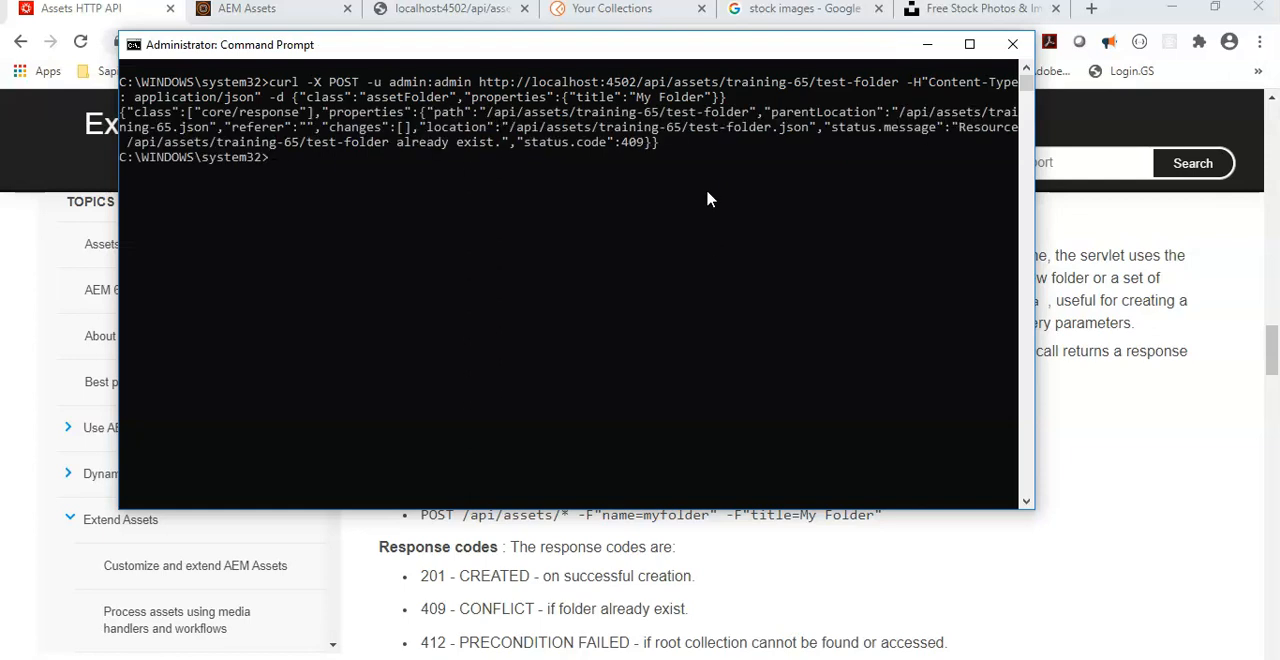
double_click(638, 145)
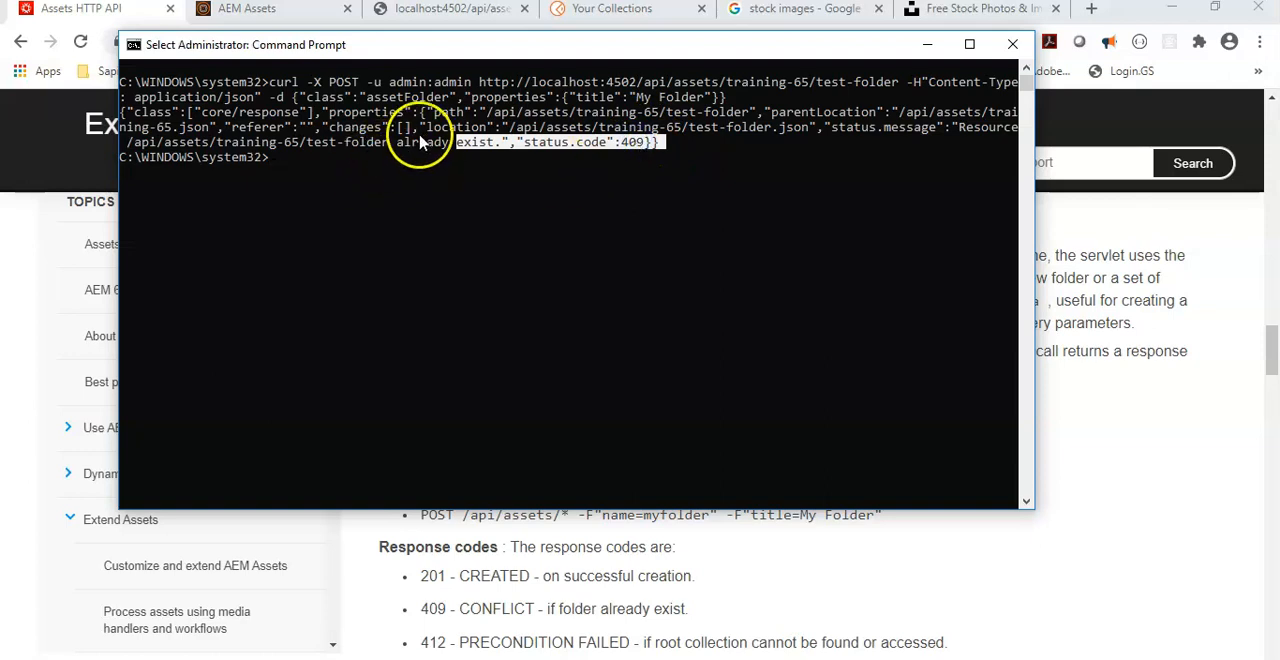
Step: Reload the Training 65 folder in AEM Assets and close the product tour to check its contents
click(250, 10)
click(80, 41)
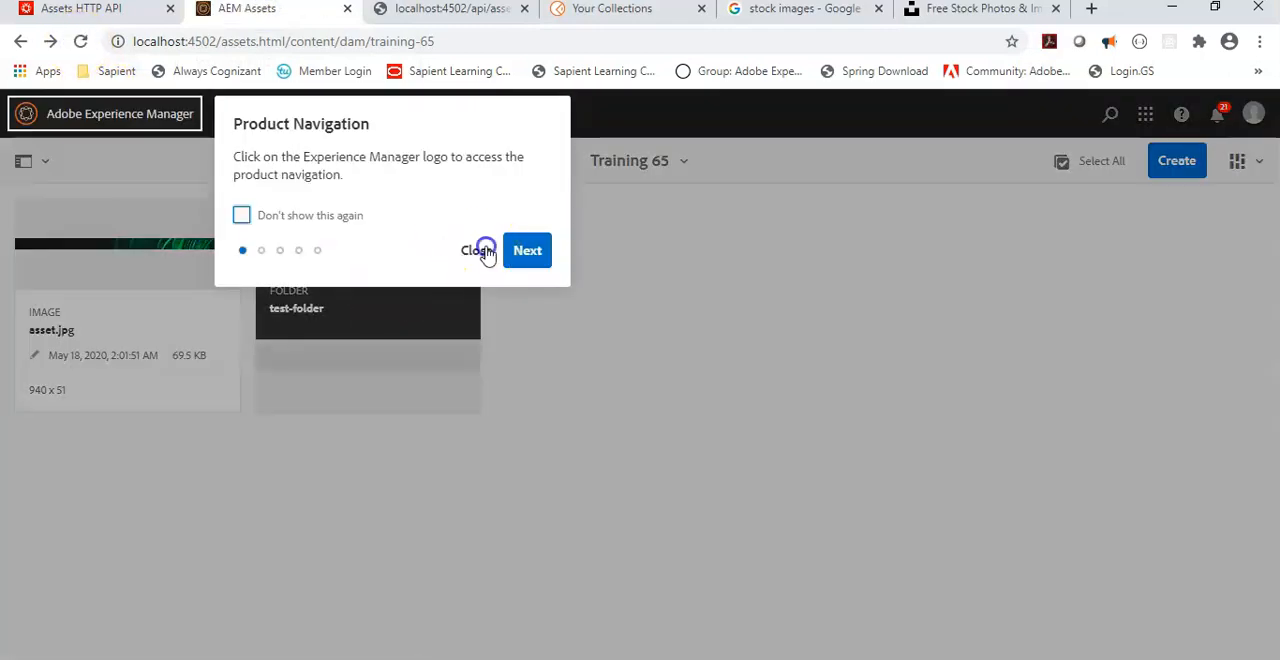
click(474, 249)
Step: Recall the curl command in Command Prompt, change the folder name in the URL to test-folder-new, and run it
key(alt+Tab)
click(686, 203)
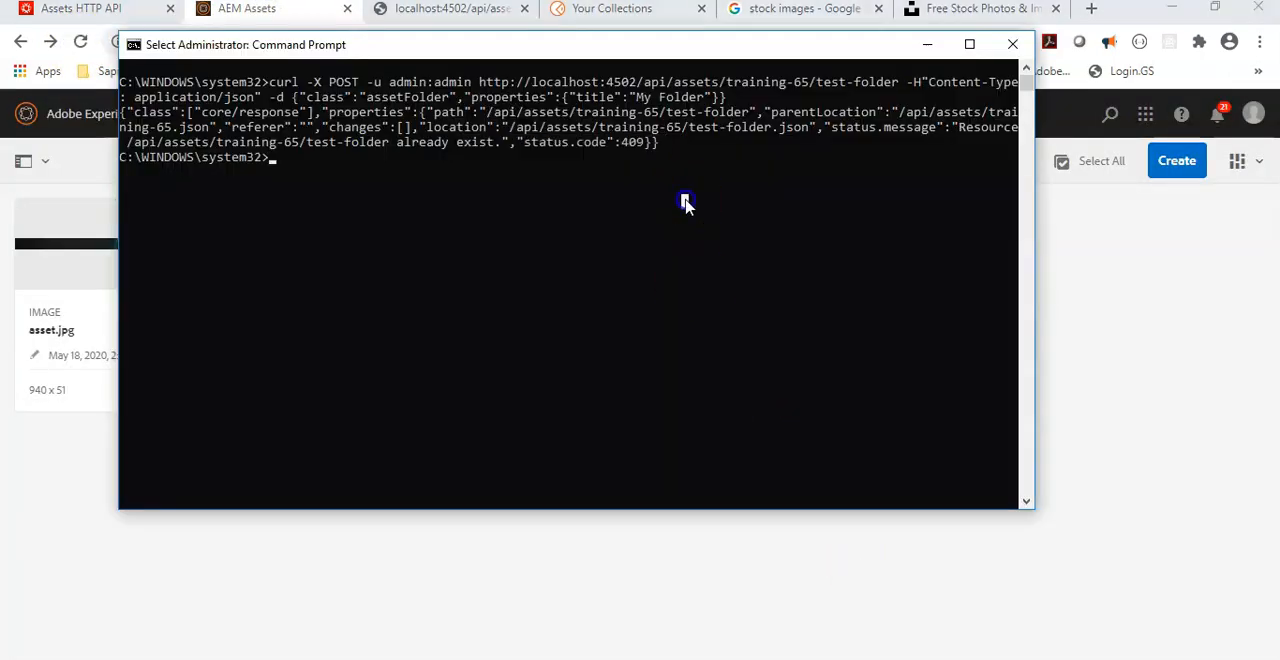
key(Up)
click(606, 214)
text(-new)
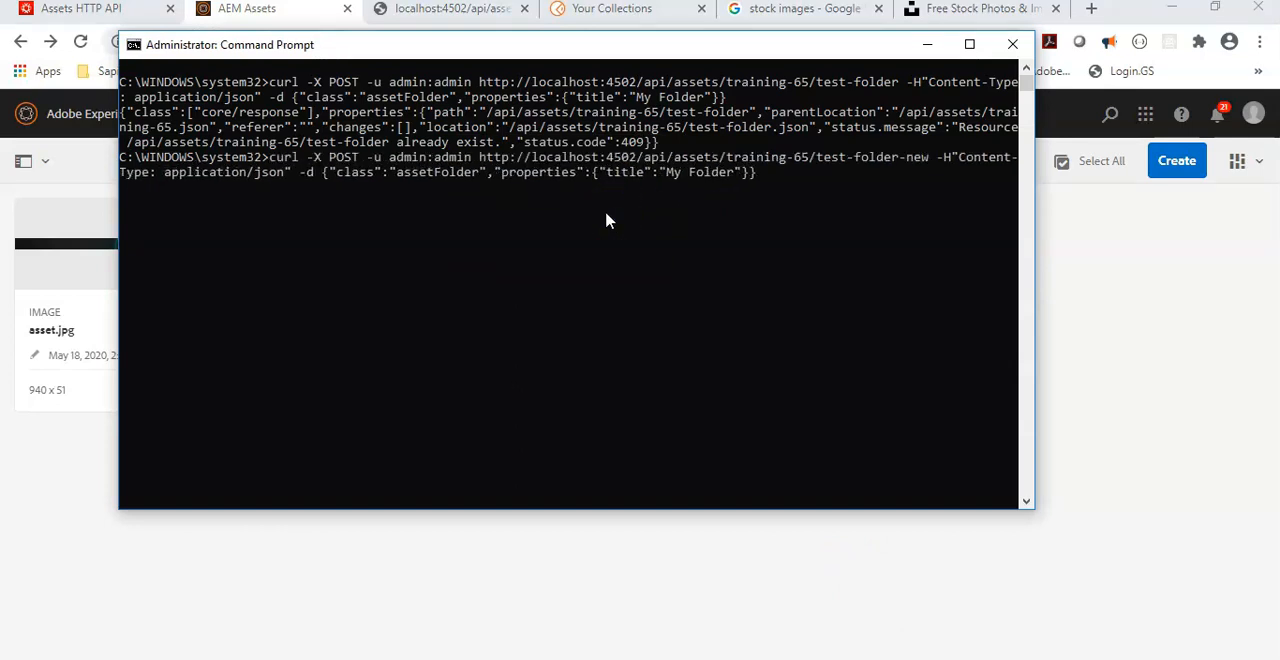
key(Return)
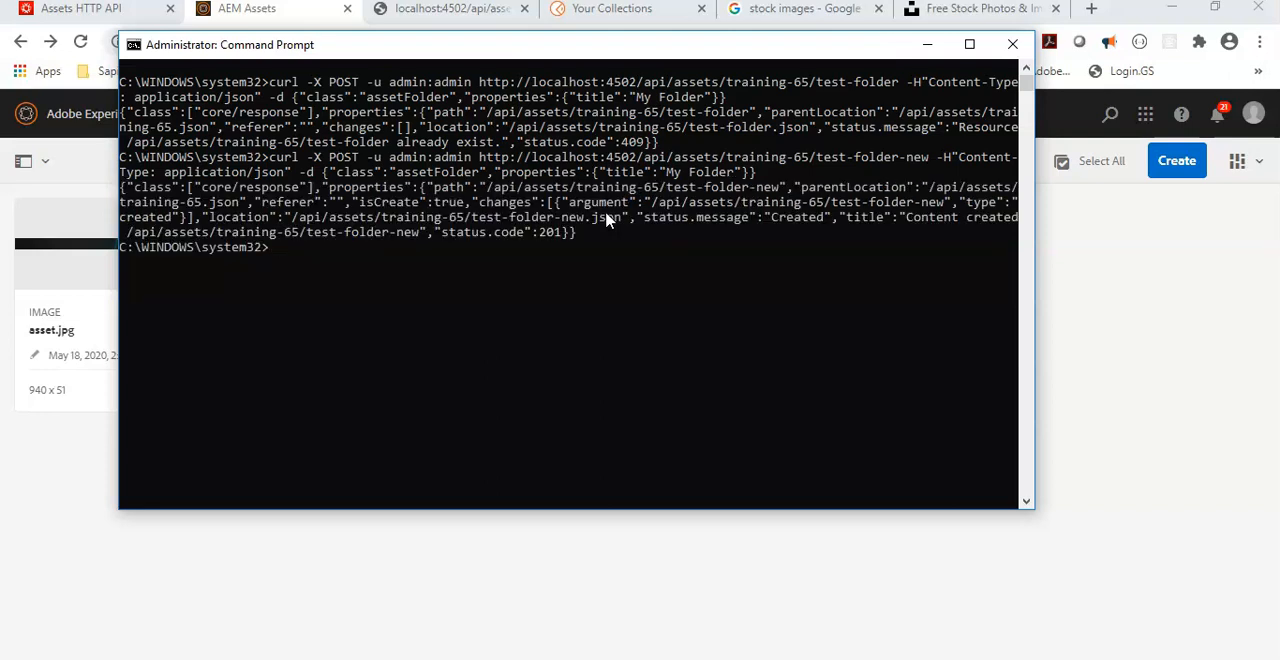
Step: Highlight the status code in the curl response, and reload the Training 65 folder in AEM Assets to check for test-folder-new
double_click(549, 236)
click(544, 238)
double_click(544, 238)
click(302, 20)
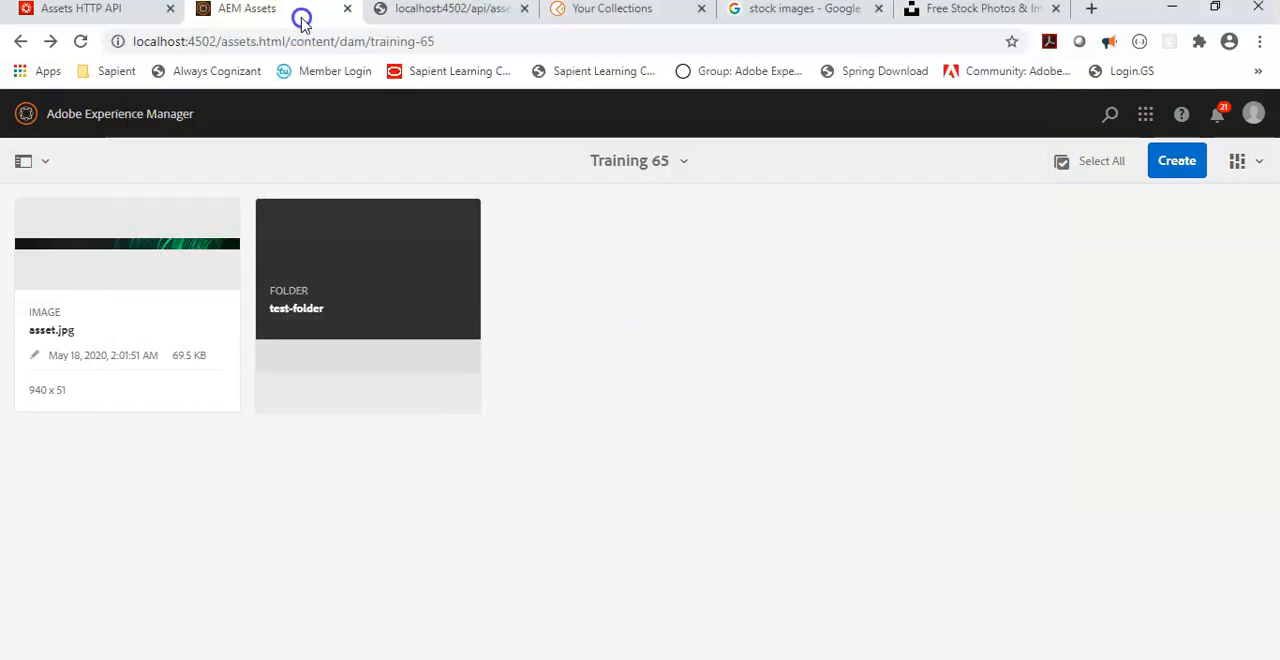
click(80, 41)
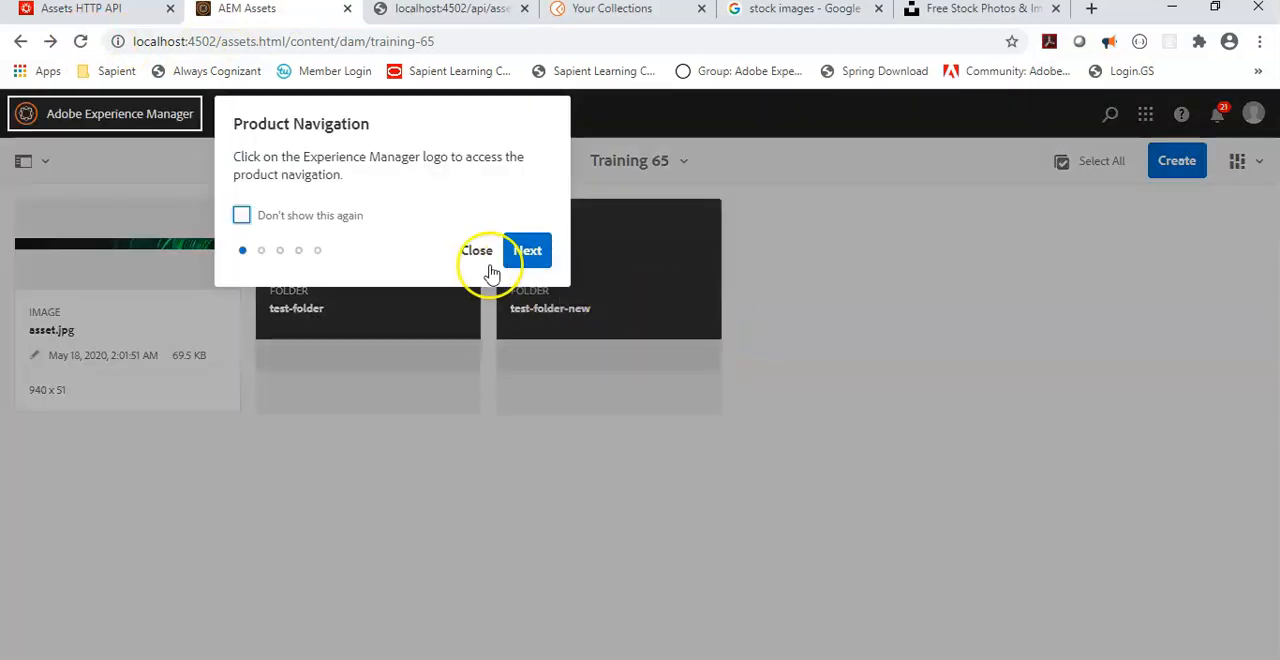
click(480, 252)
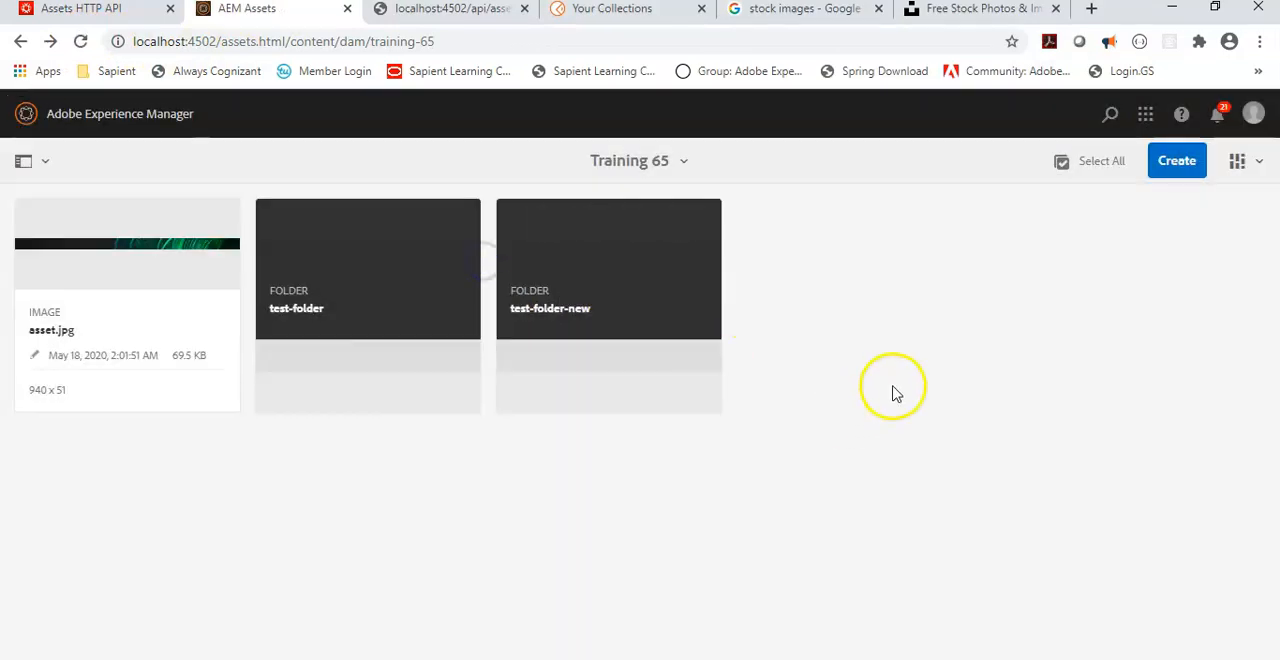
Step: View the Saved Pictures folder in File Explorer and the guide's Create an asset section in the browser
key(alt+Tab)
click(793, 355)
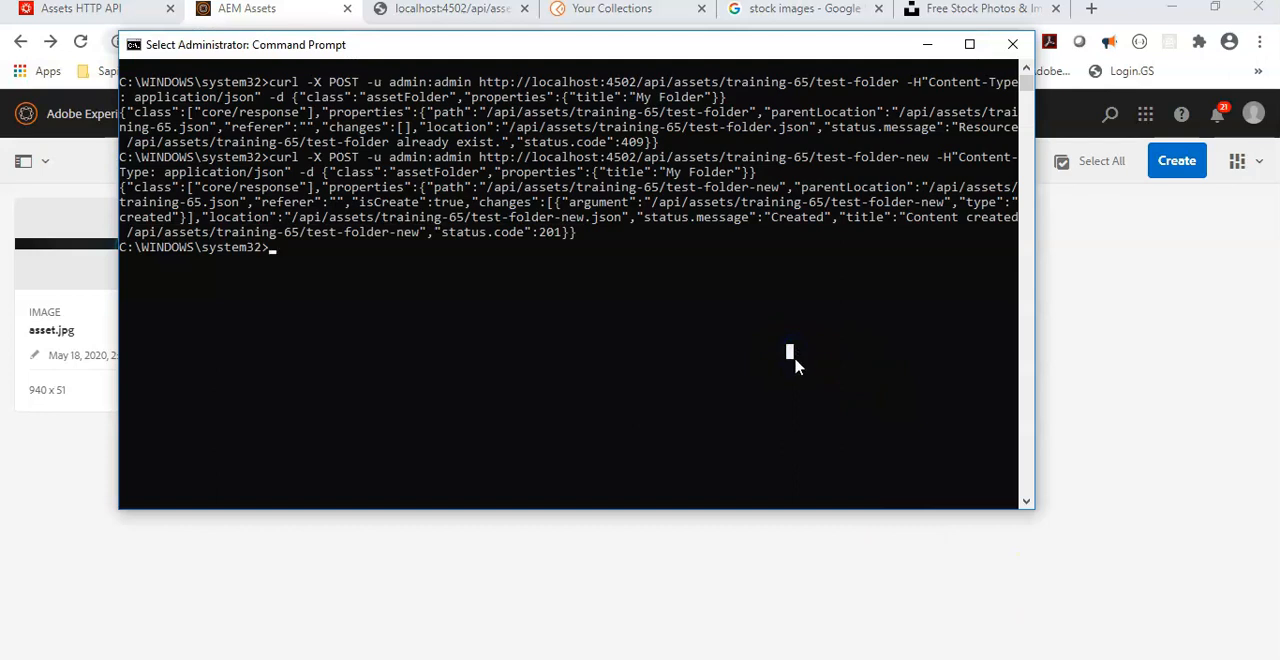
key(alt+Tab)
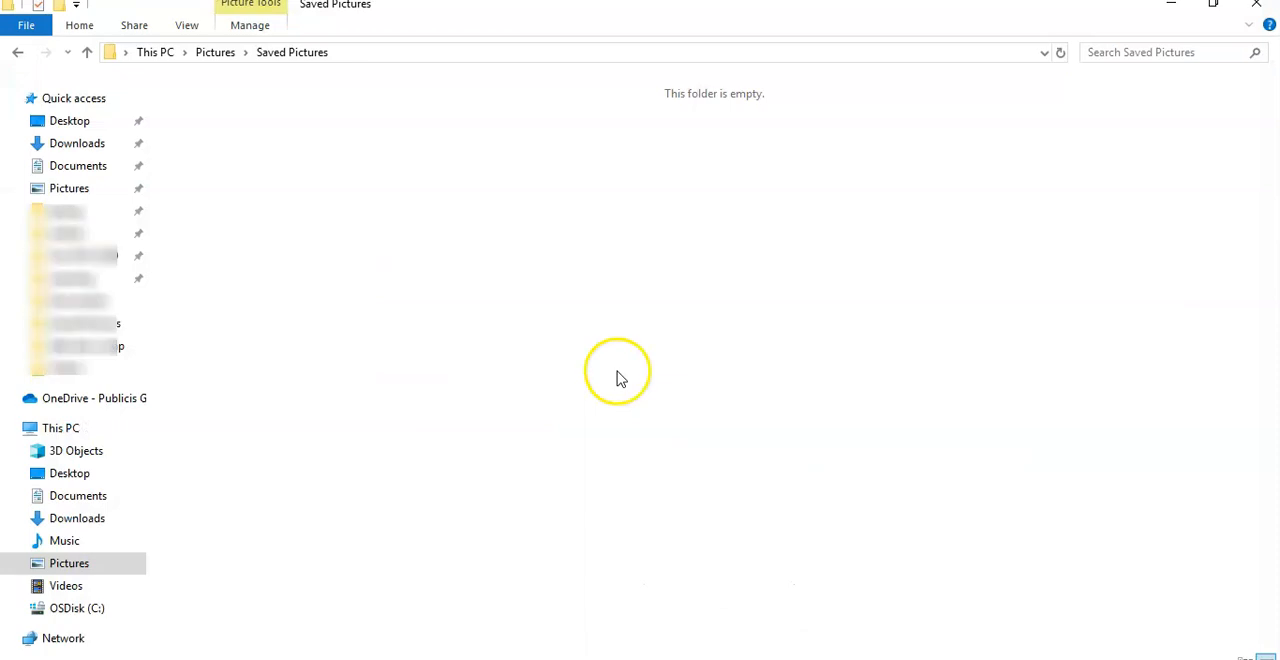
click(388, 658)
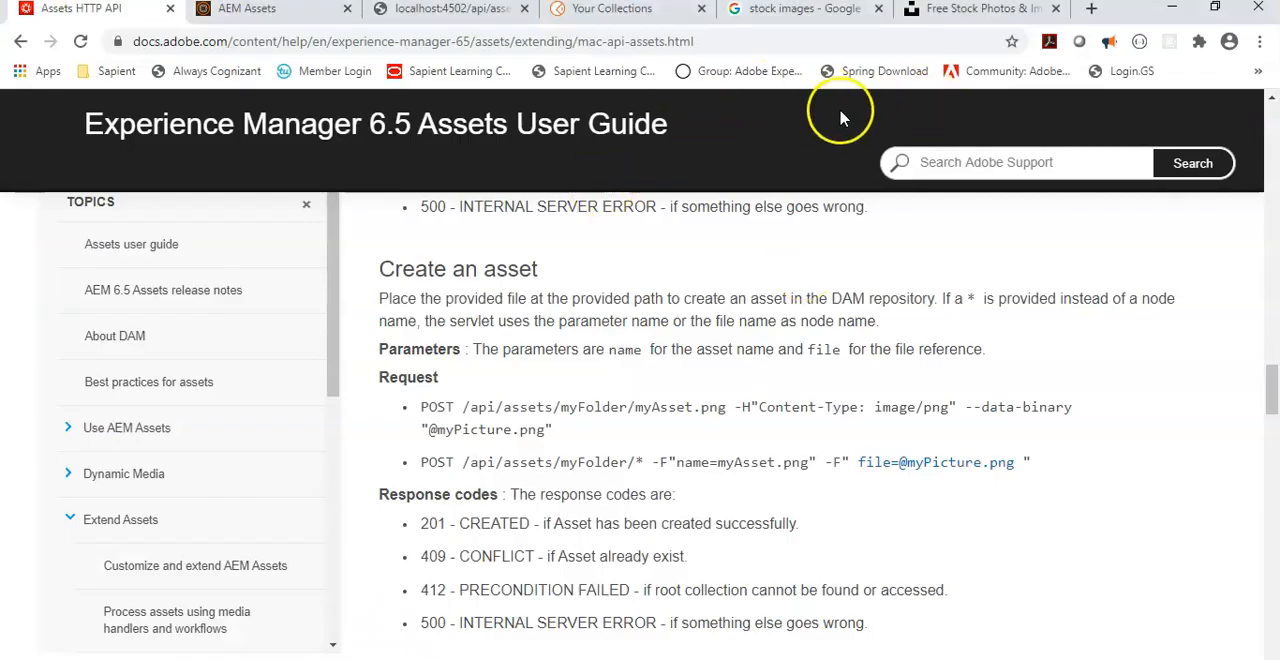
Step: Open the sunlit forest photo on Unsplash and save it as image1 in the Saved Pictures folder
click(790, 11)
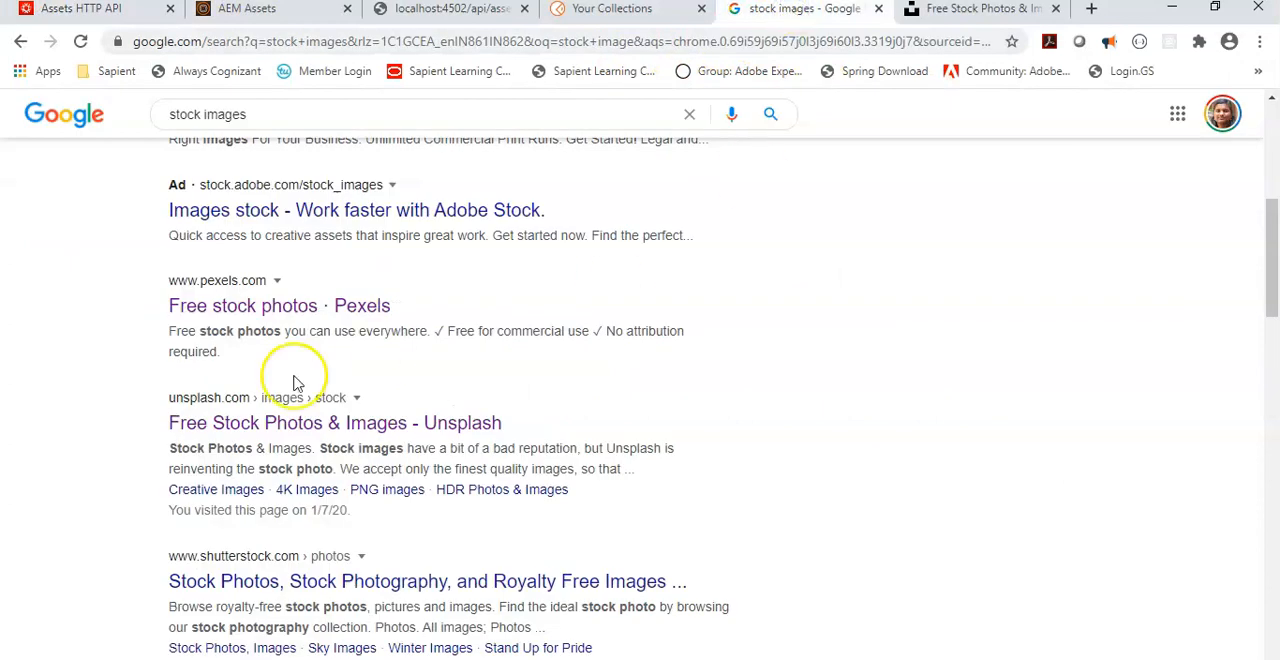
click(950, 12)
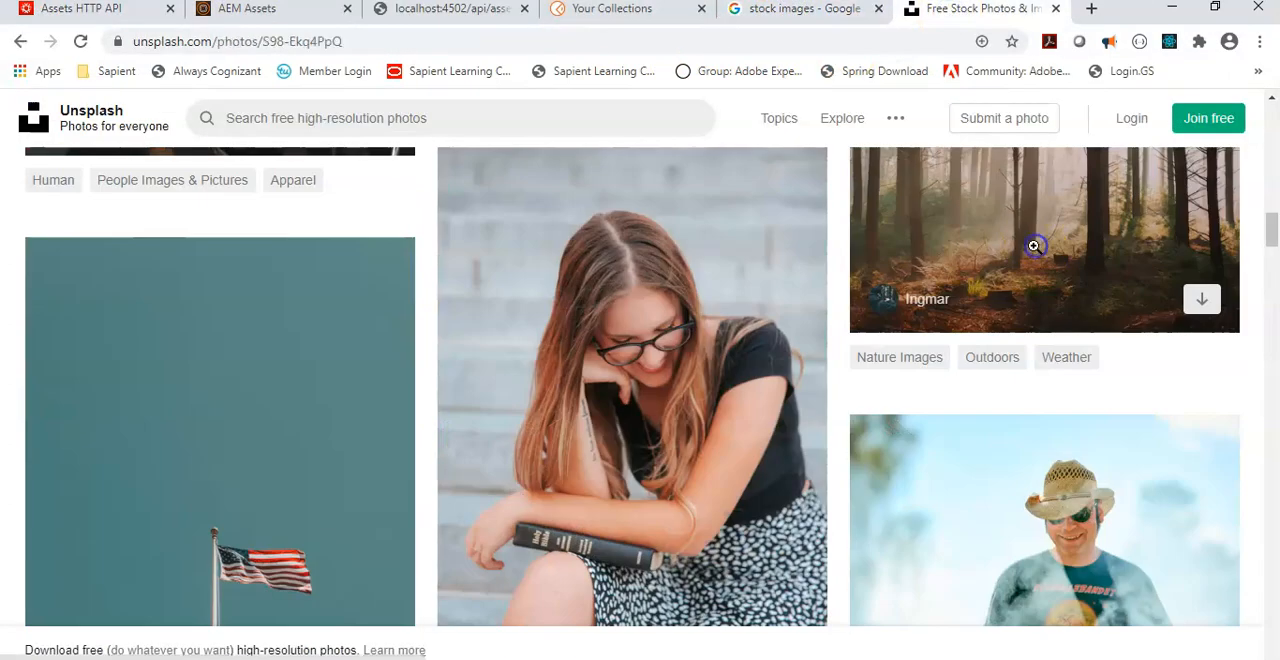
click(1083, 323)
right_click(583, 403)
click(686, 526)
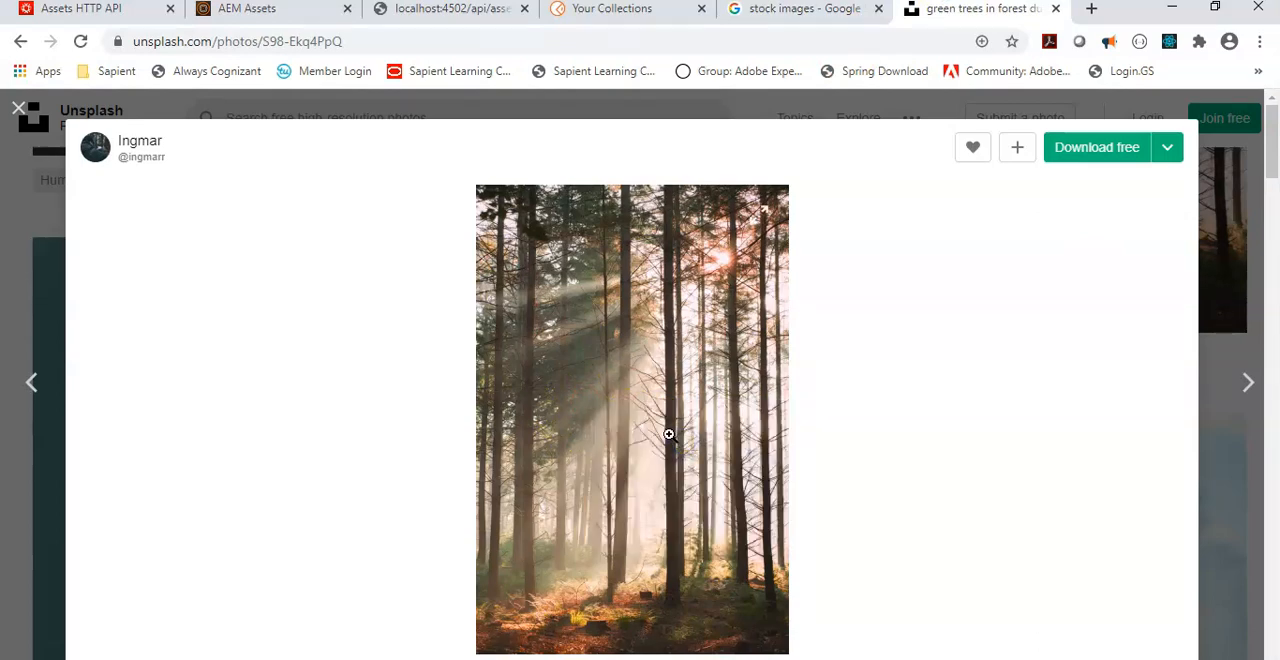
text(image1)
key(Return)
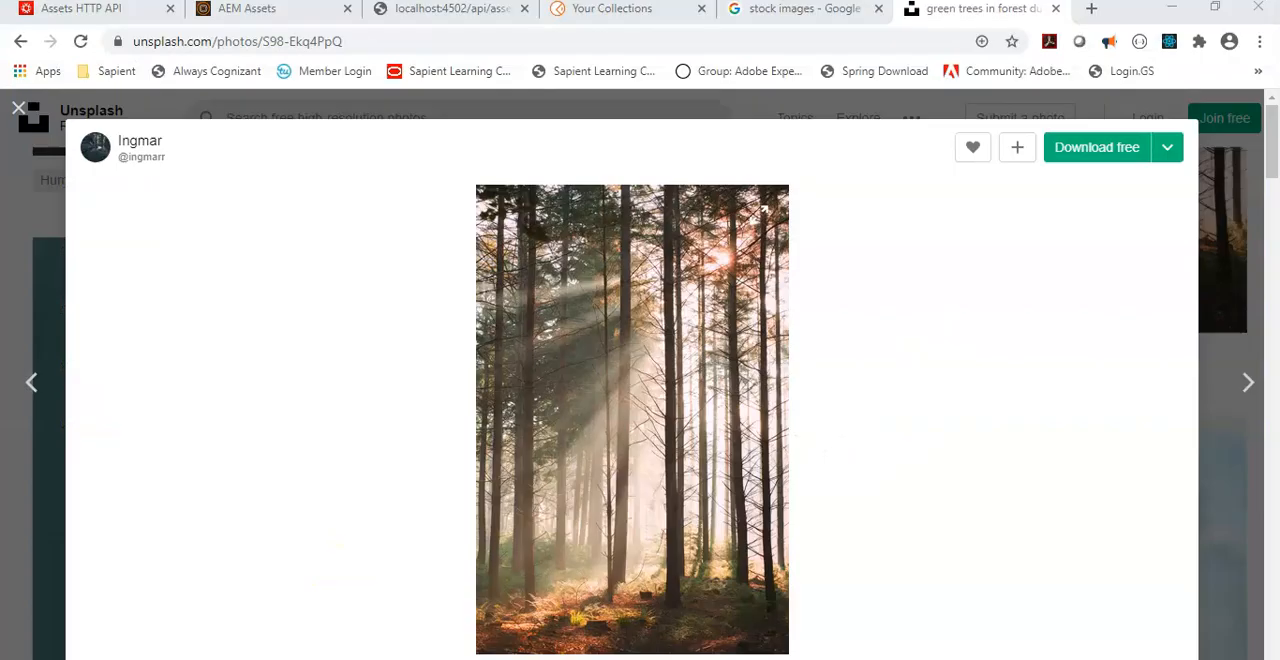
Step: Open the pasta with pesto photo on Unsplash and save it as image2 in the Saved Pictures folder
click(130, 277)
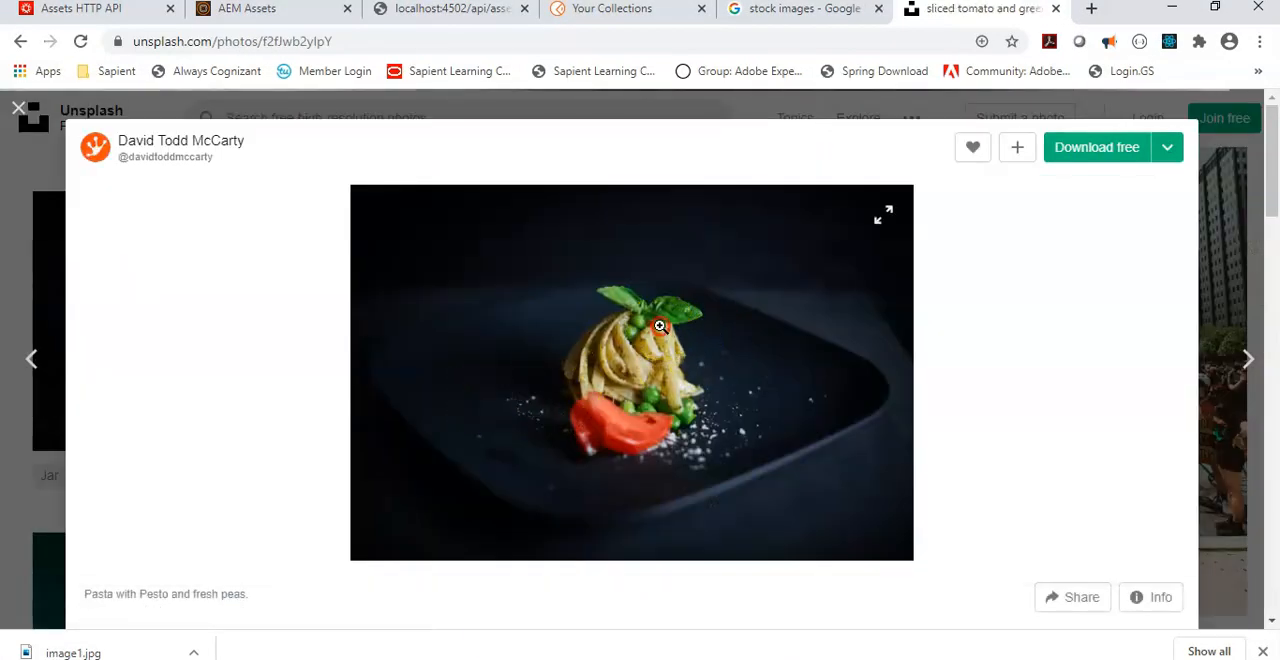
right_click(660, 328)
click(711, 366)
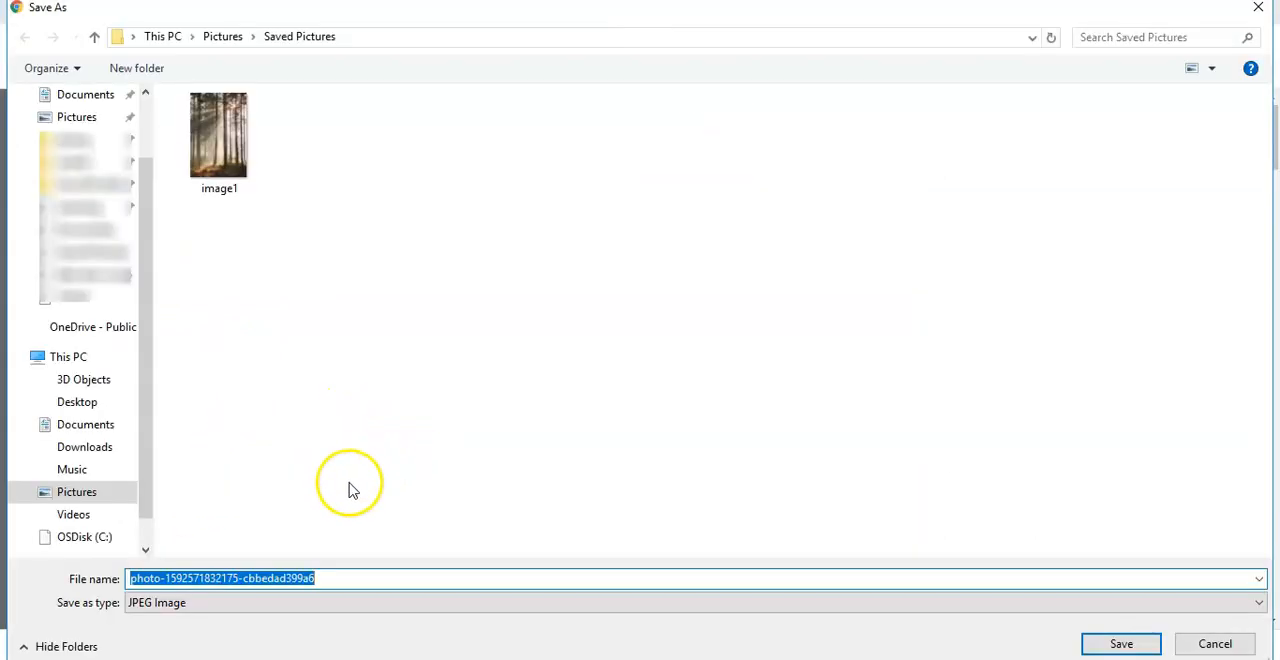
text(image2)
key(Return)
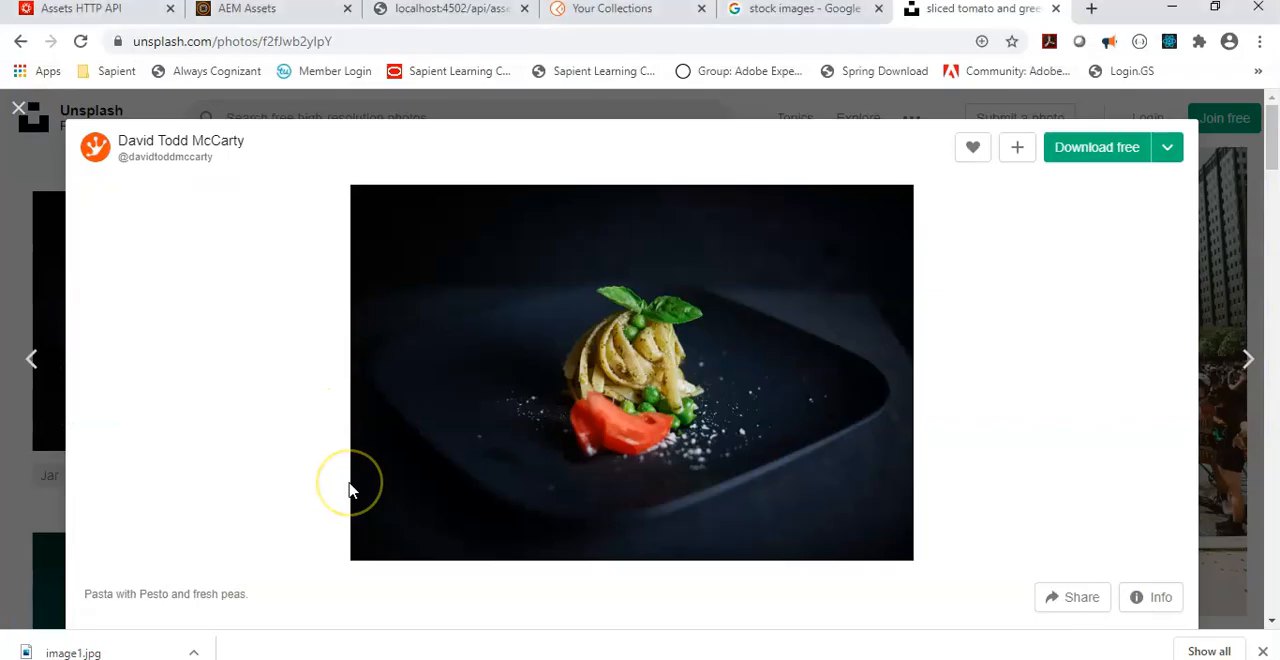
Step: Close the pasta photo and open the Unsplash photo of the man in a black cap facing a sunset street
click(18, 107)
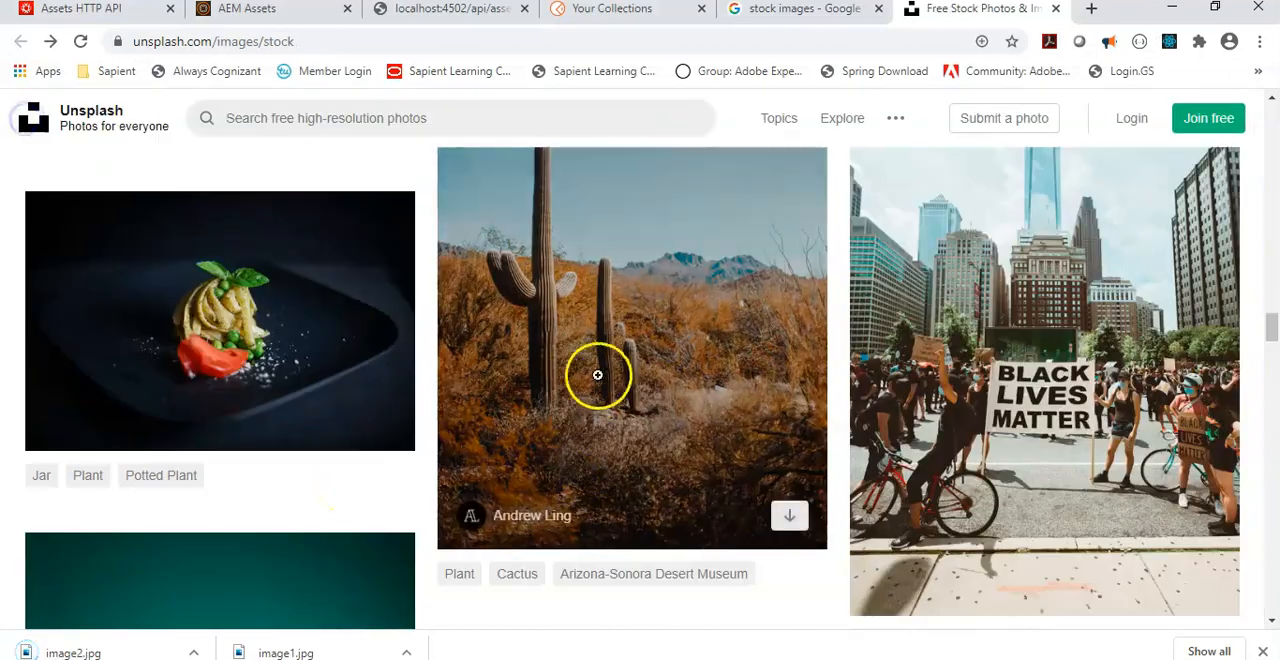
scroll(594, 380, down, 5)
scroll(594, 391, down, 2)
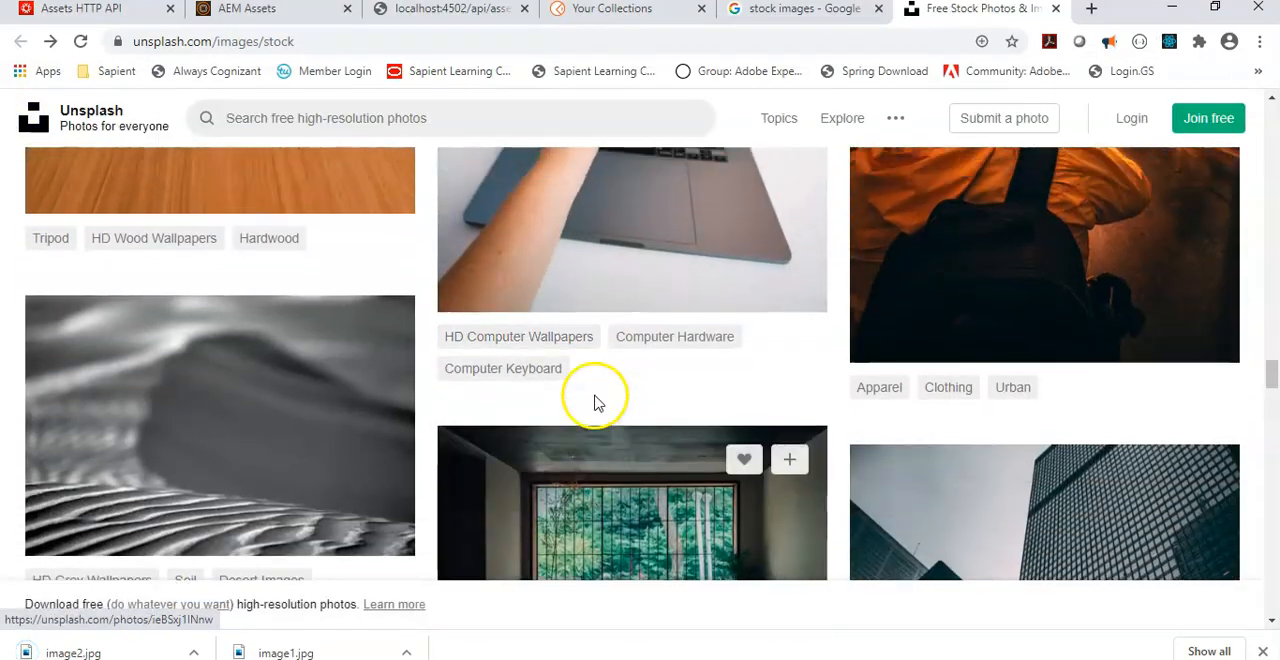
scroll(592, 395, up, 5)
scroll(590, 399, down, 1)
click(905, 392)
Step: Save the photo of the man in the black cap as image3 in the Saved Pictures folder
right_click(586, 374)
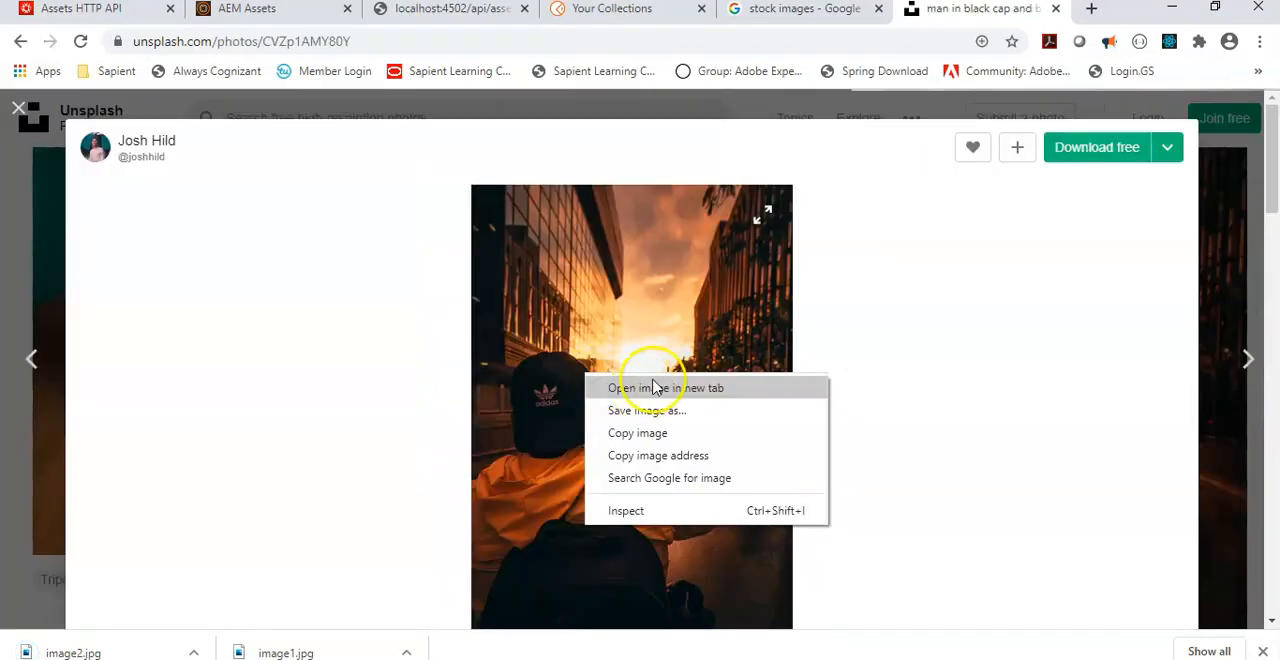
click(654, 414)
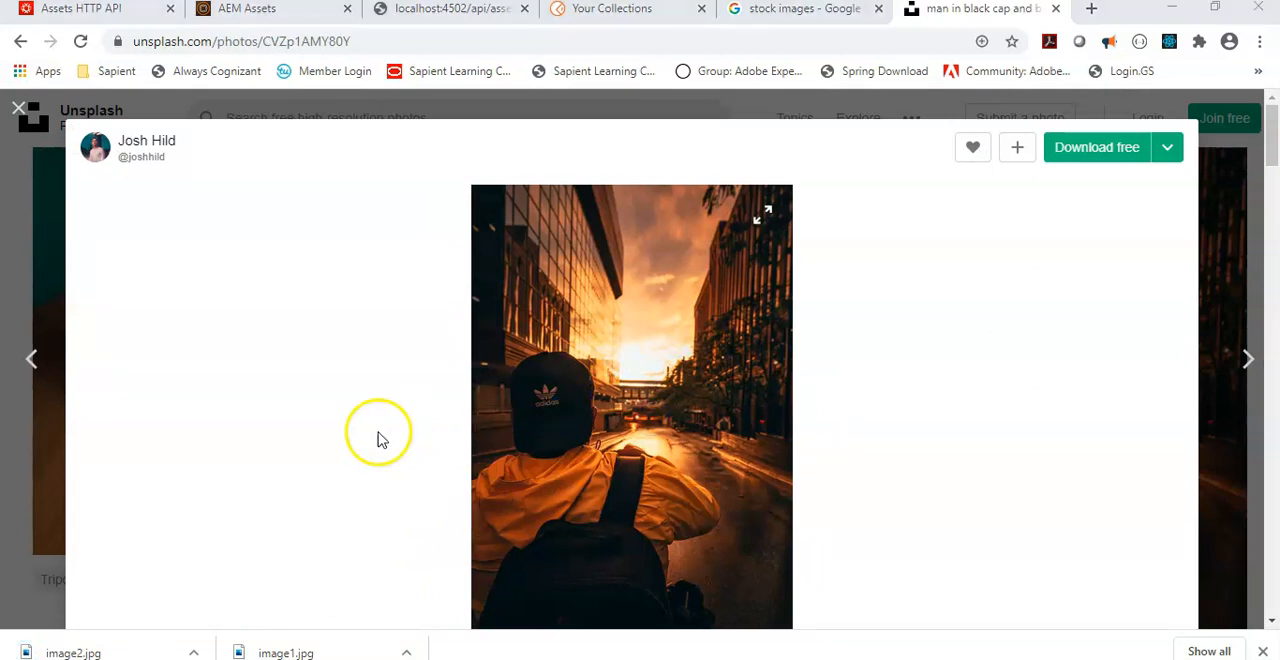
text(image)
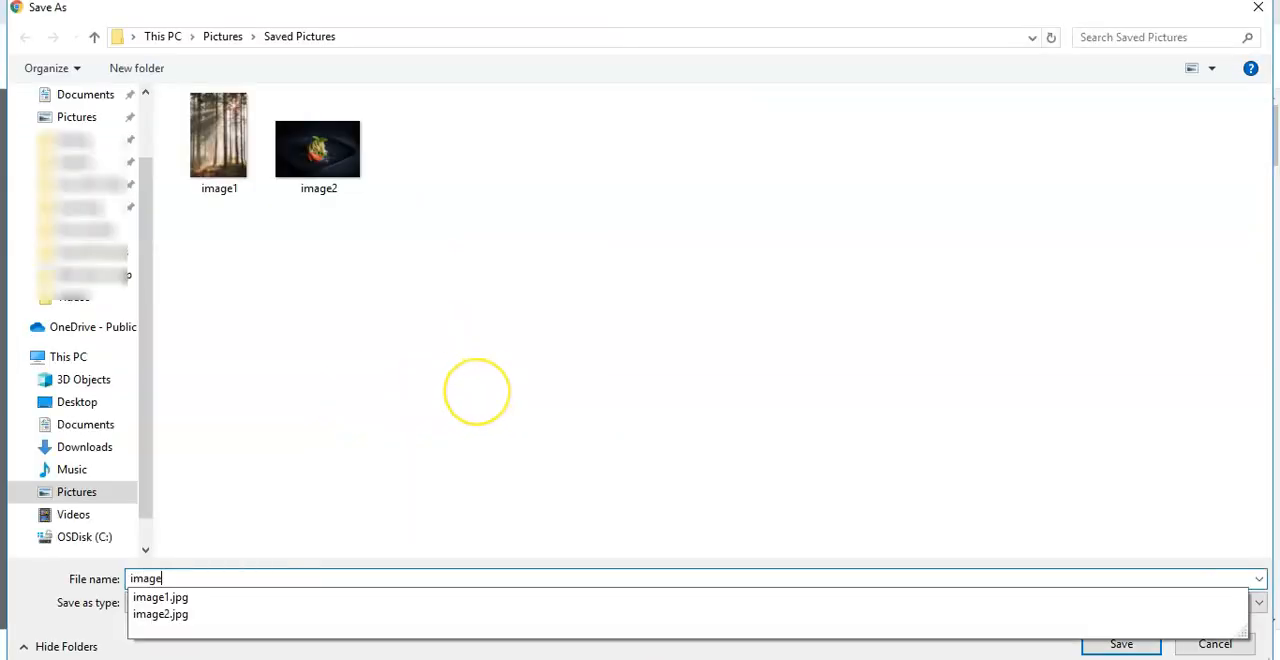
text(2)
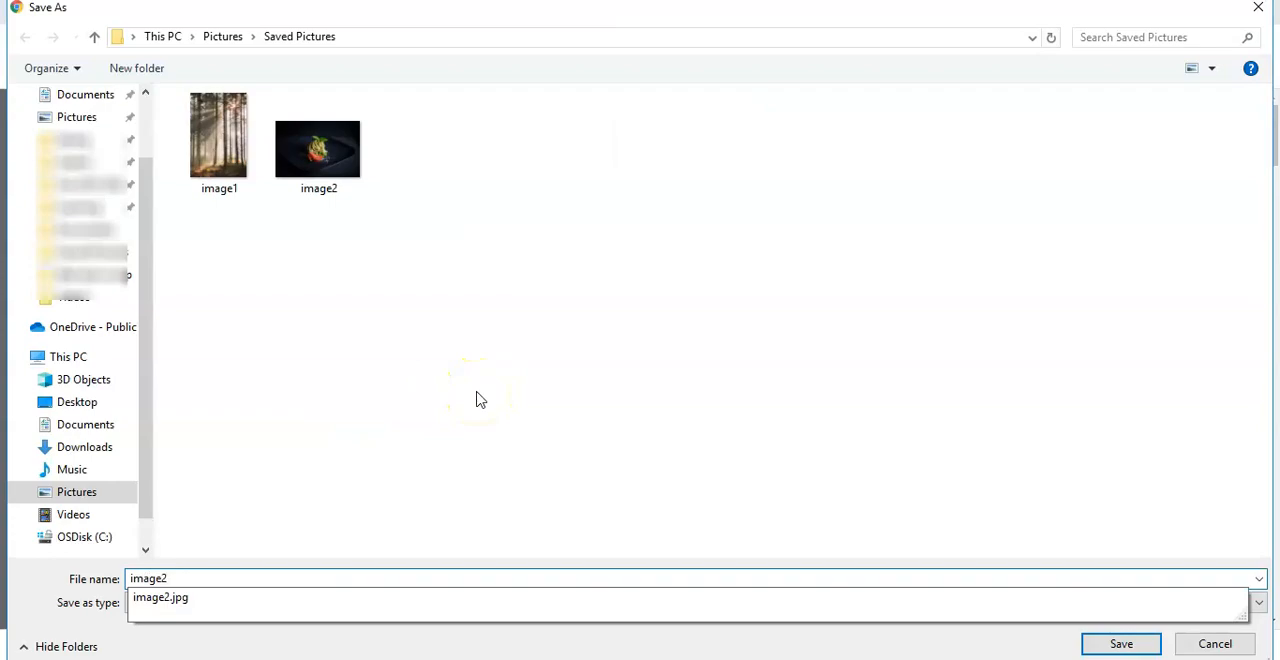
click(177, 580)
key(BackSpace)
text(3)
key(Return)
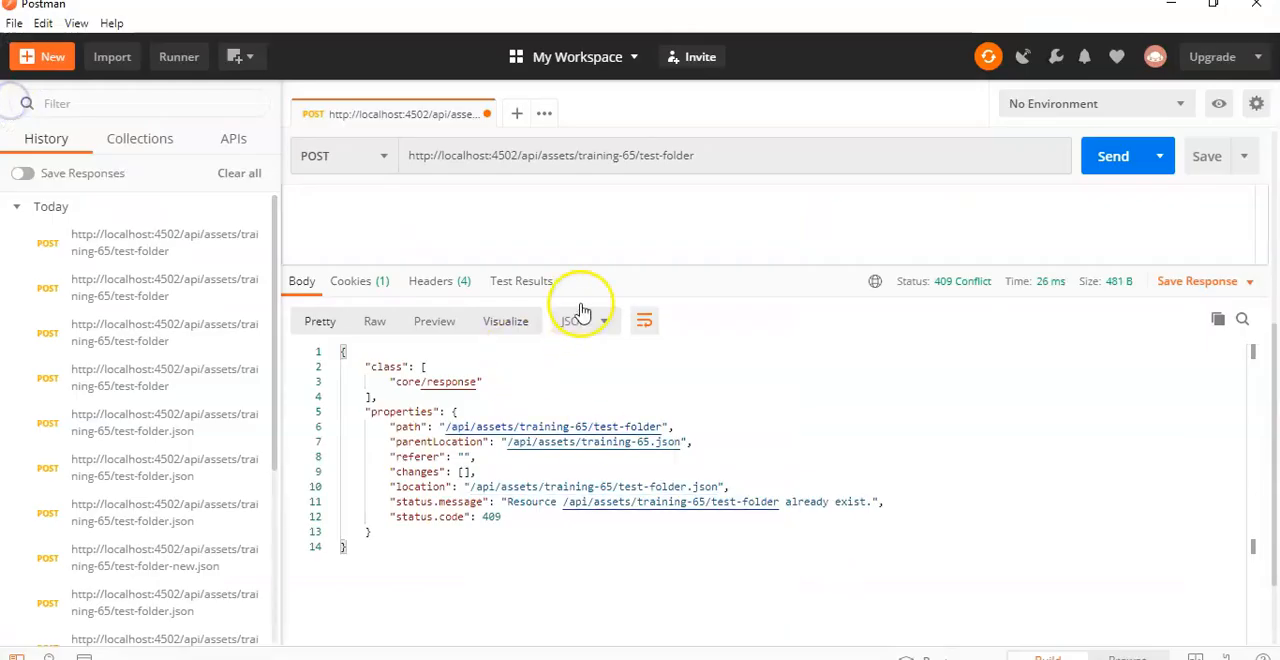
click(520, 110)
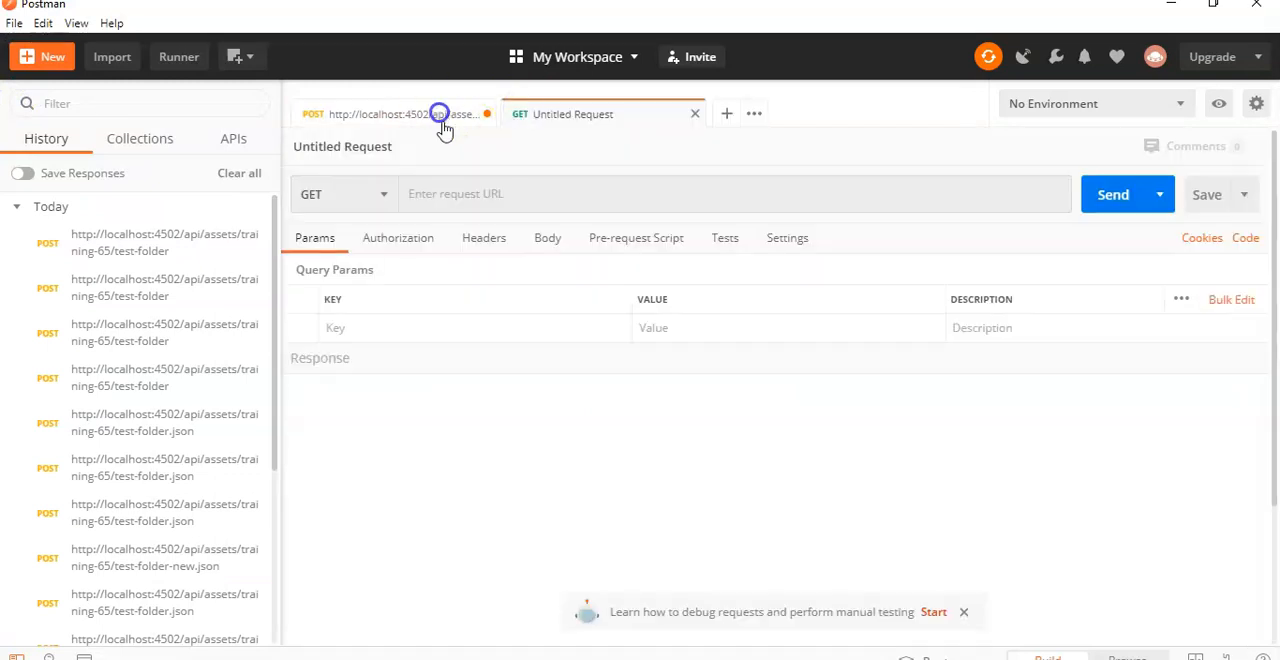
click(441, 118)
click(592, 116)
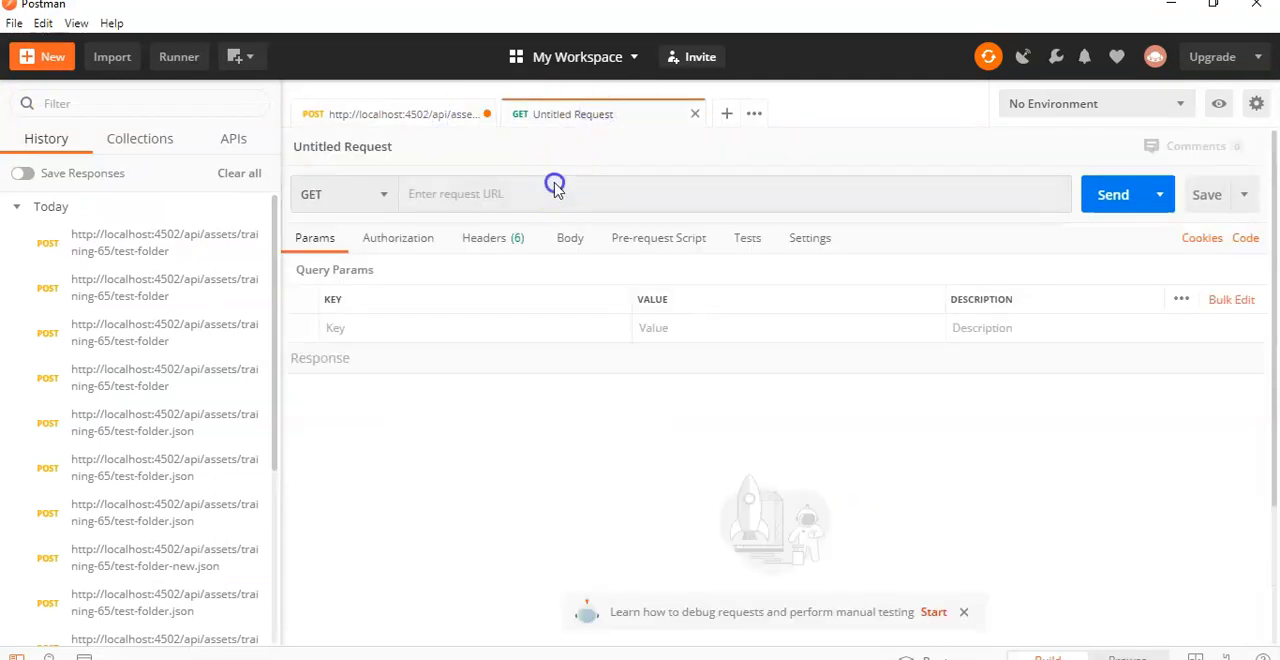
click(555, 190)
text(http://localhost:4502/api/assets/training-65/test-folder/)
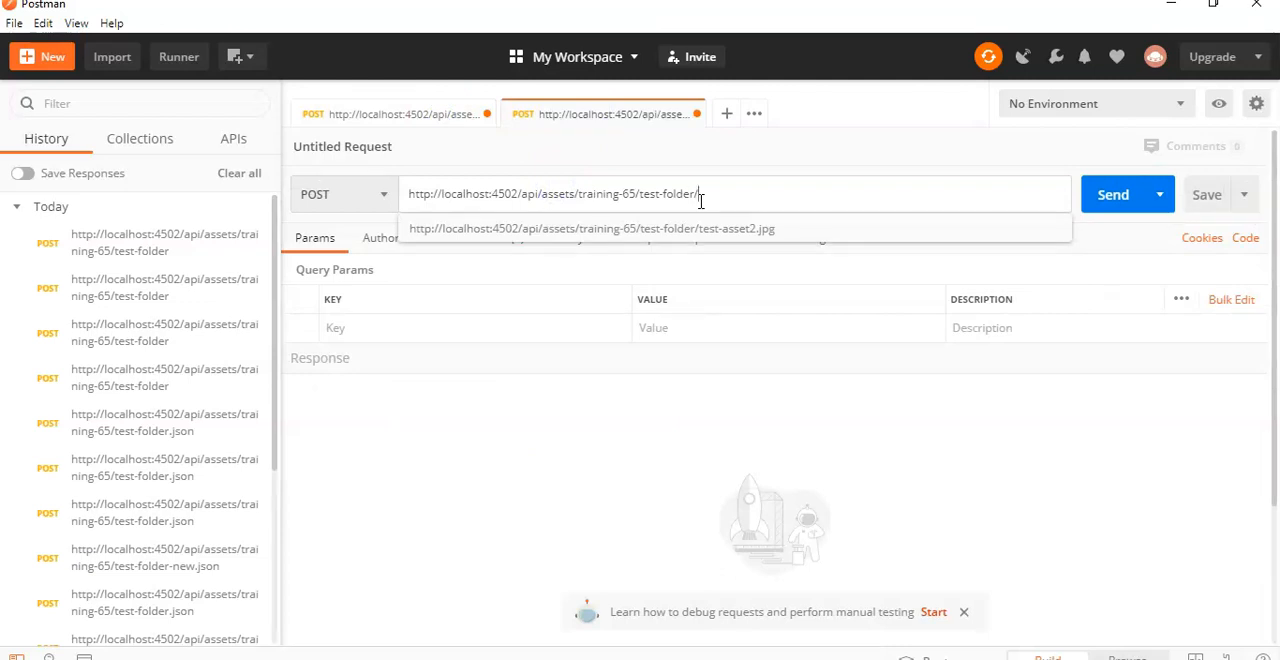
click(786, 193)
text(test)
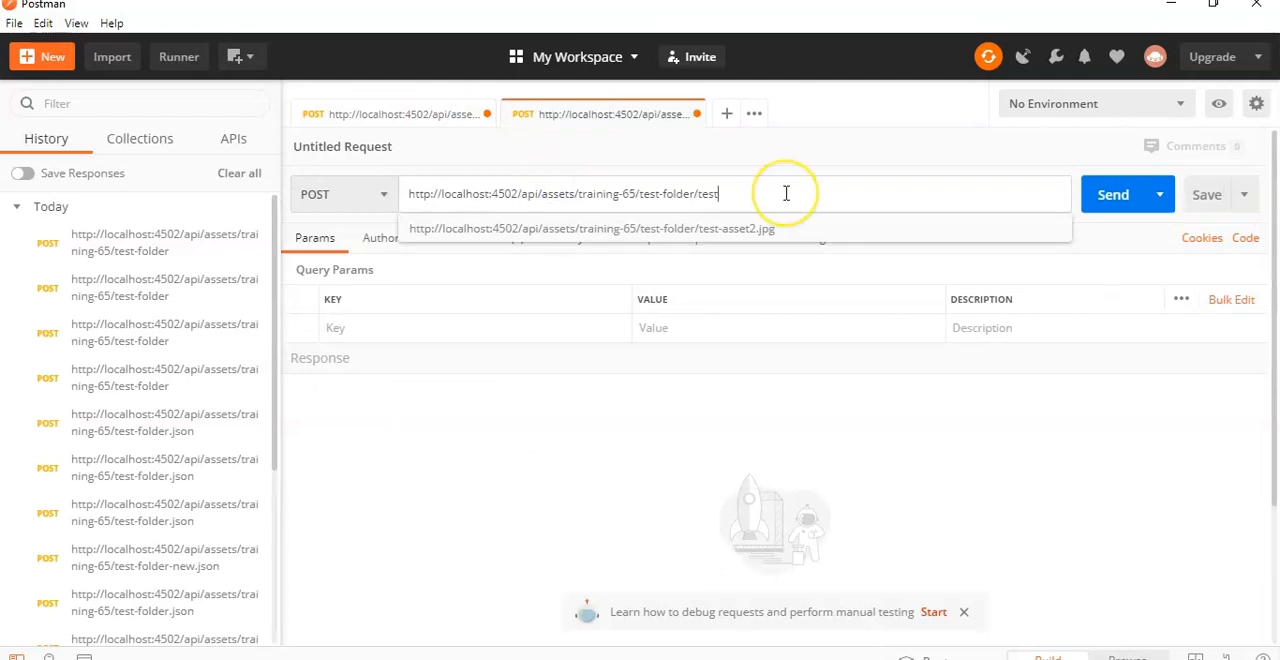
text(-asset1.jpg)
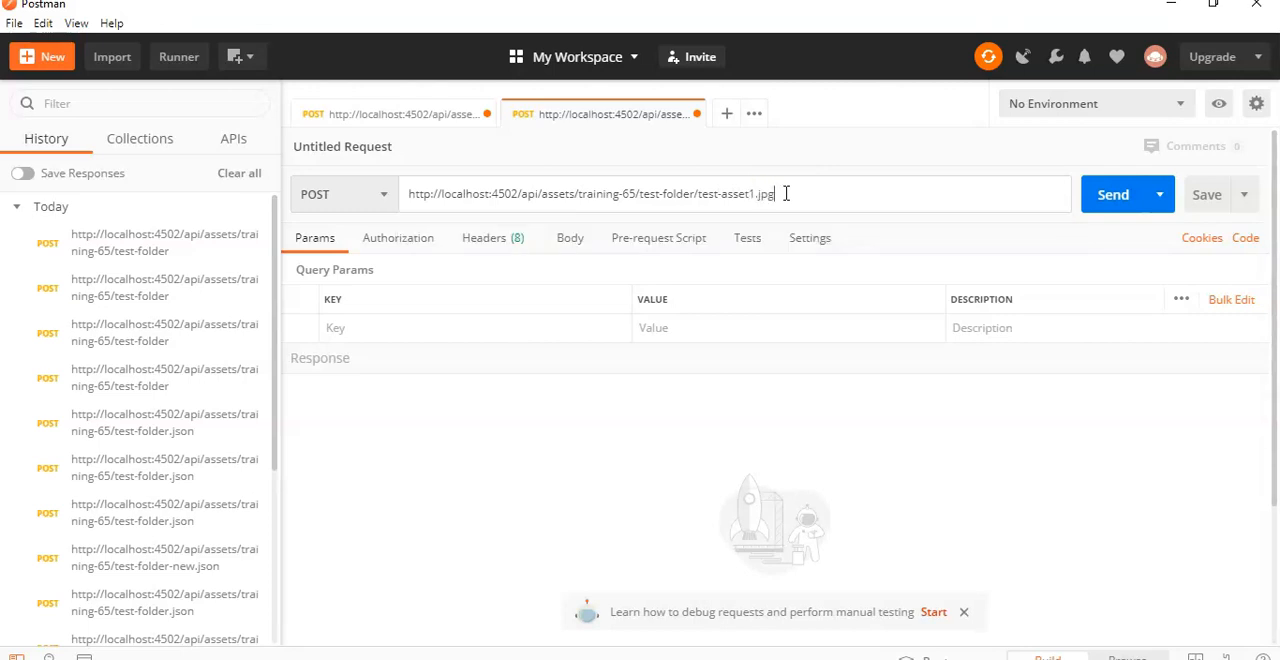
Step: In the browser guide's Create an asset section, highlight the request's Content-Type header and its image/png value
click(379, 658)
click(90, 26)
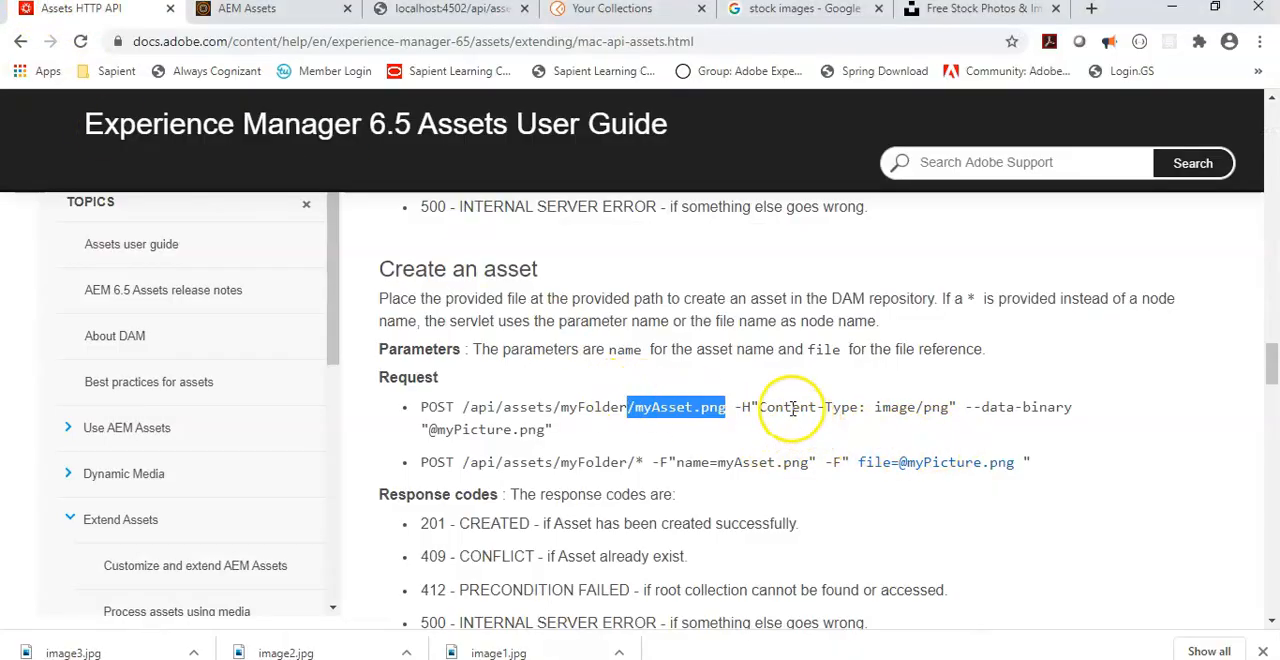
drag(759, 407, 948, 407)
click(946, 409)
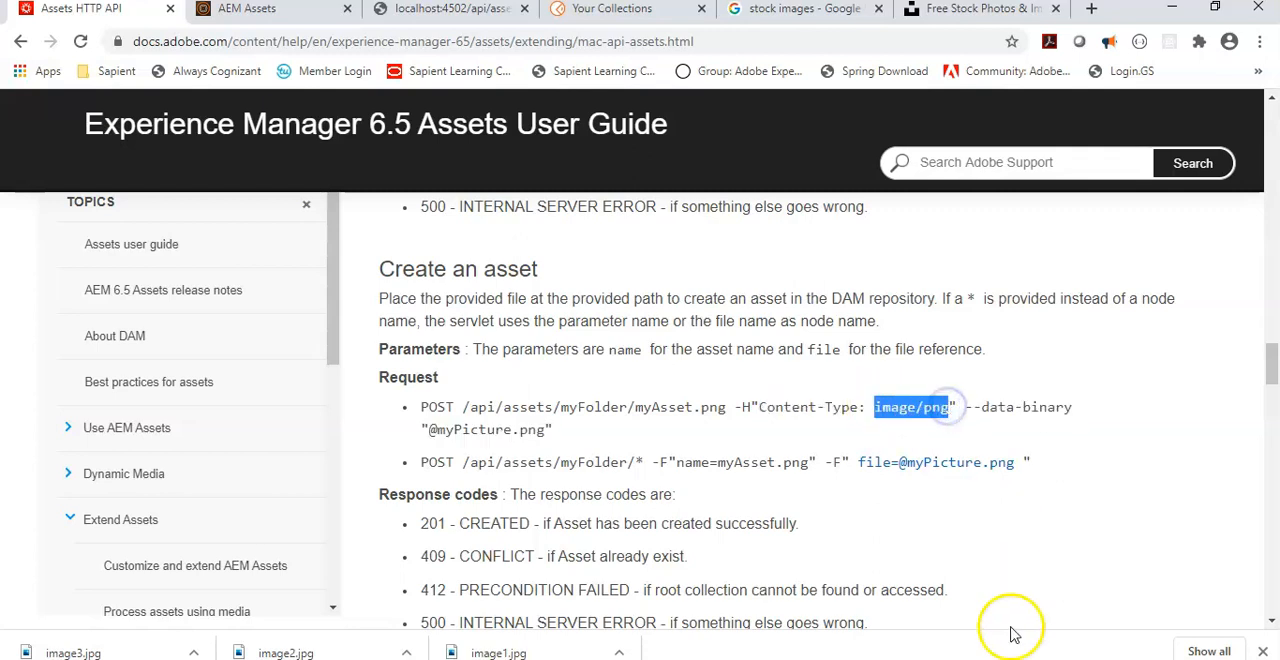
Step: Add a Content-Type header with the value image/png to the test-asset1.jpg request in Postman
click(955, 658)
click(486, 240)
click(354, 332)
text(C)
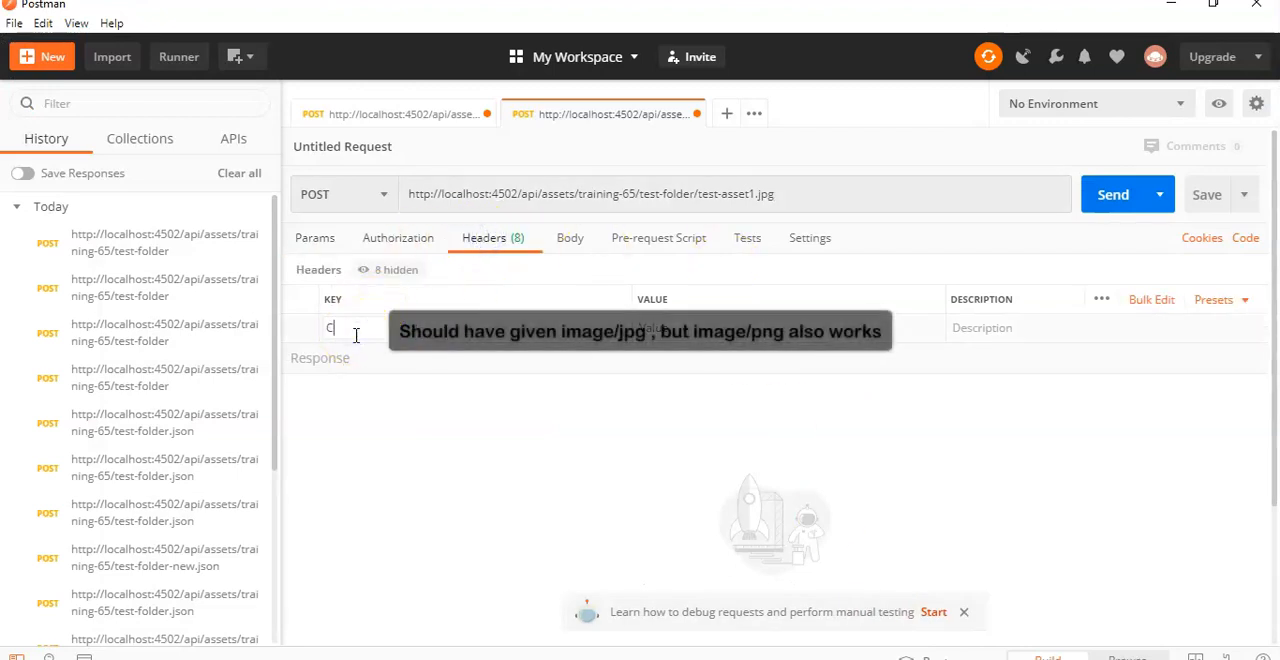
text(ont)
click(355, 330)
text(ent-Type)
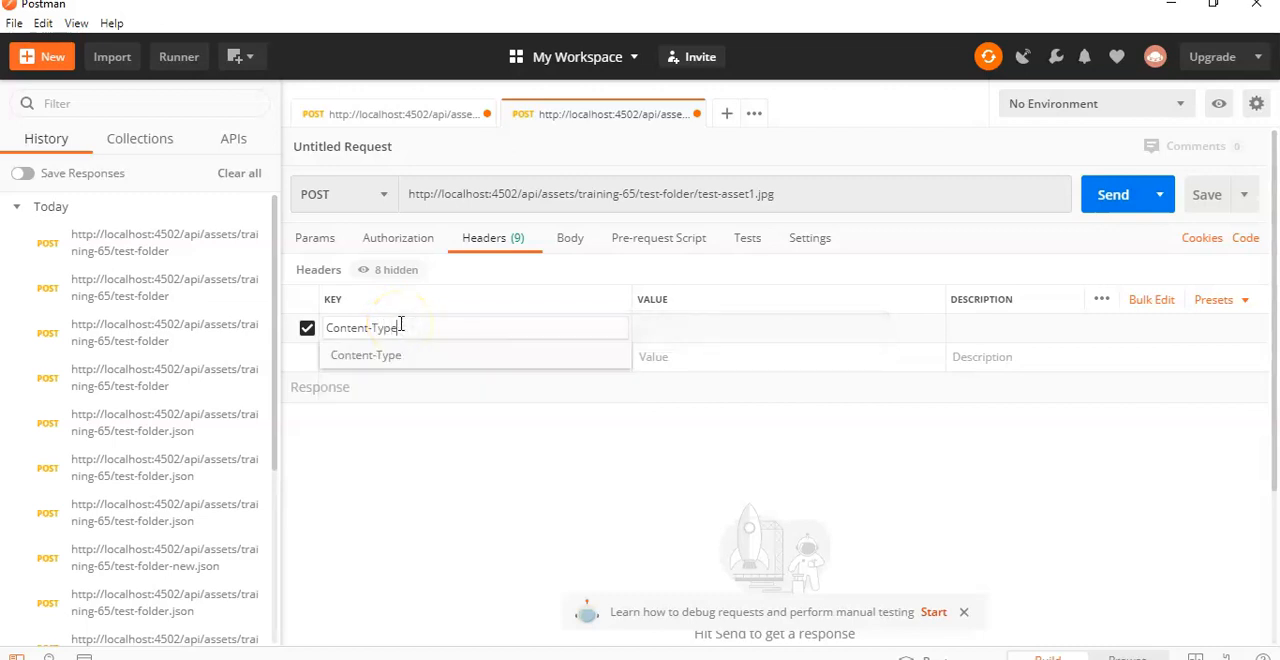
key(Tab)
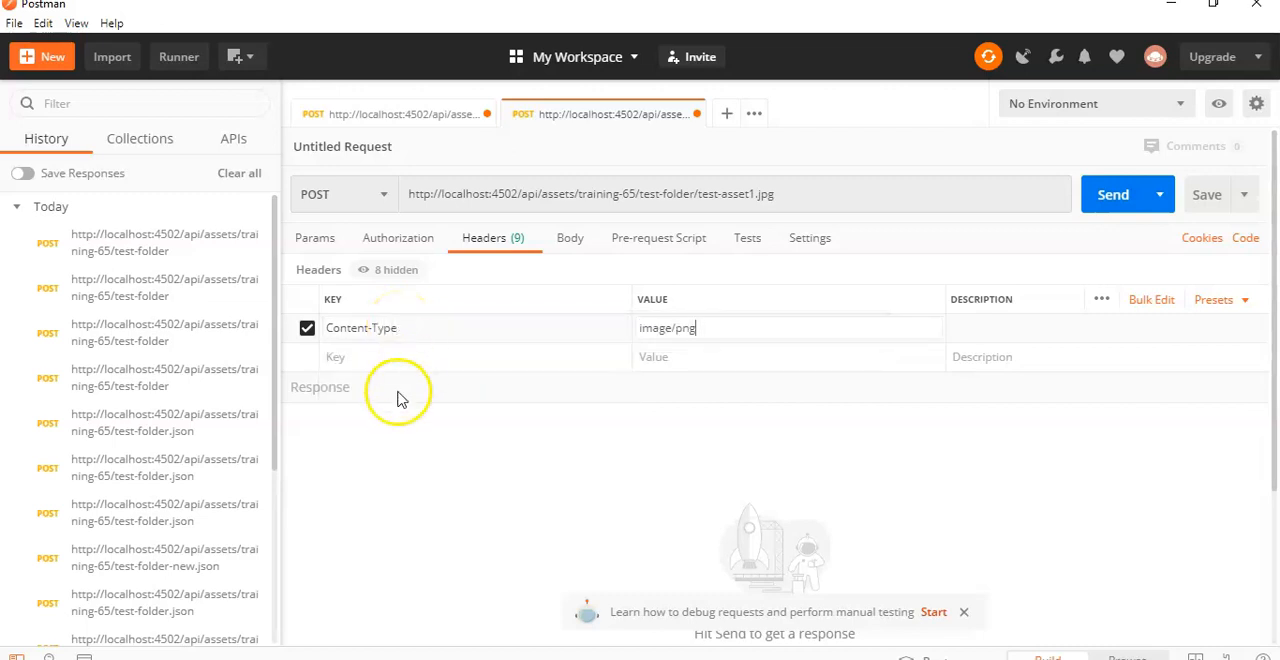
Step: Highlight the --data-binary argument in the guide, and attach image1.jpg as the binary body of the Postman request
click(410, 238)
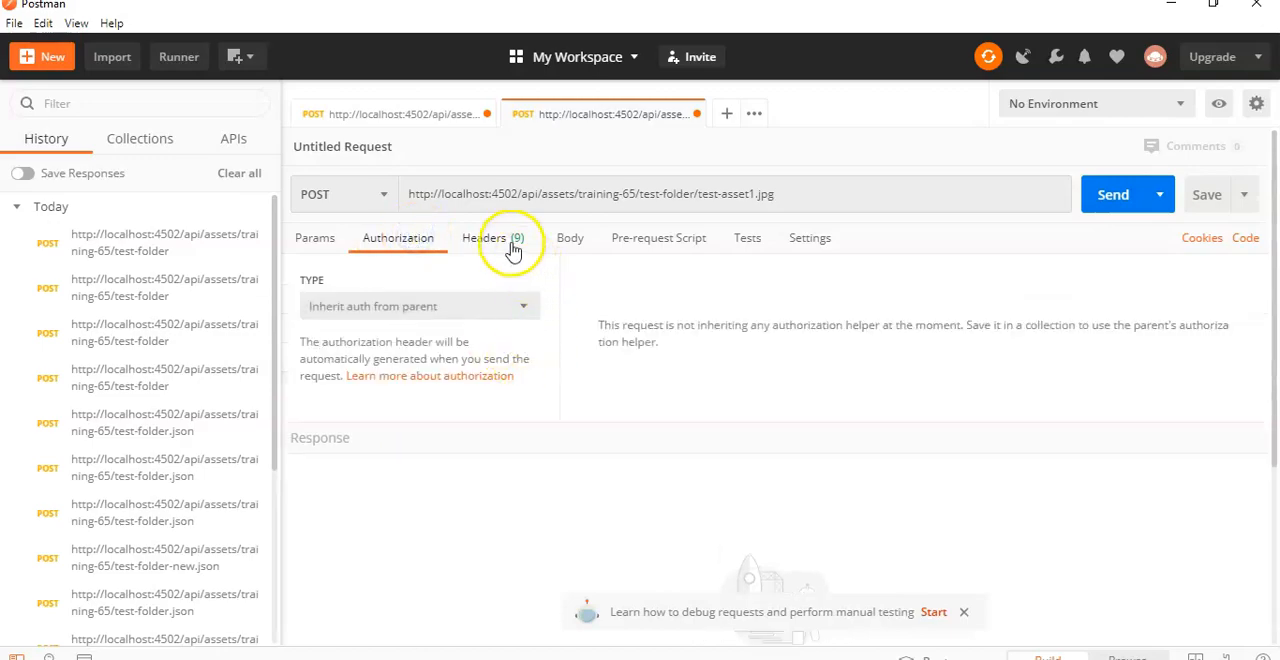
key(alt+Tab)
drag(966, 407, 975, 425)
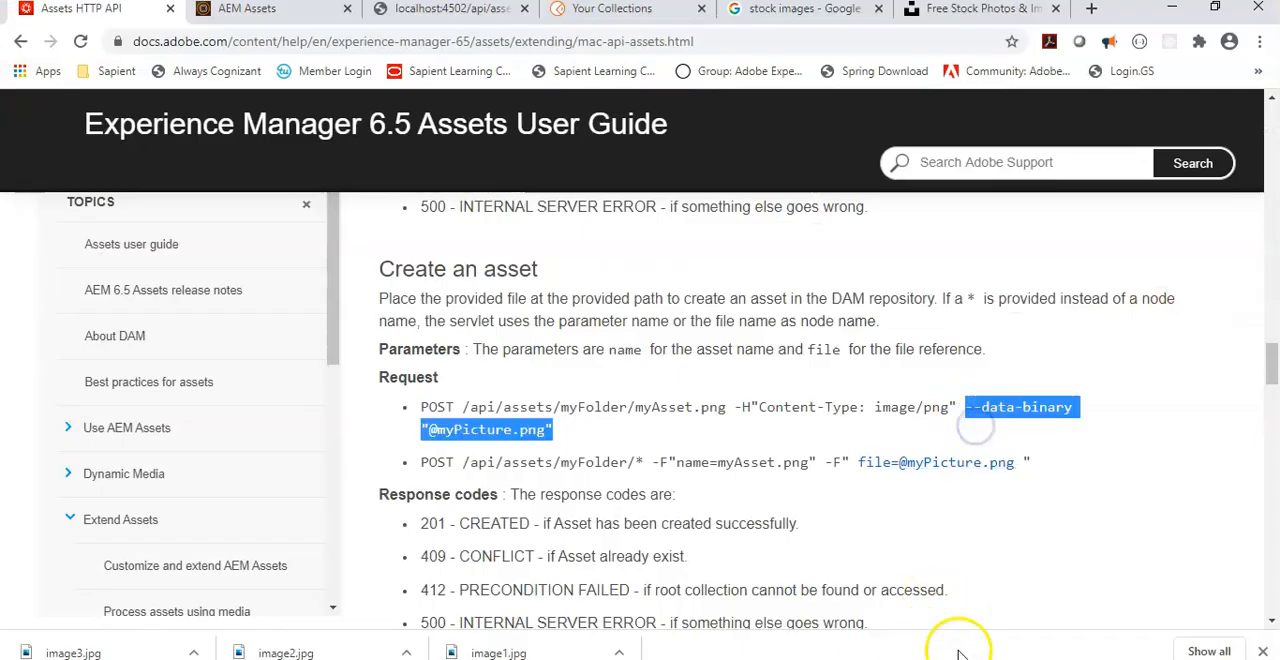
key(alt+Tab)
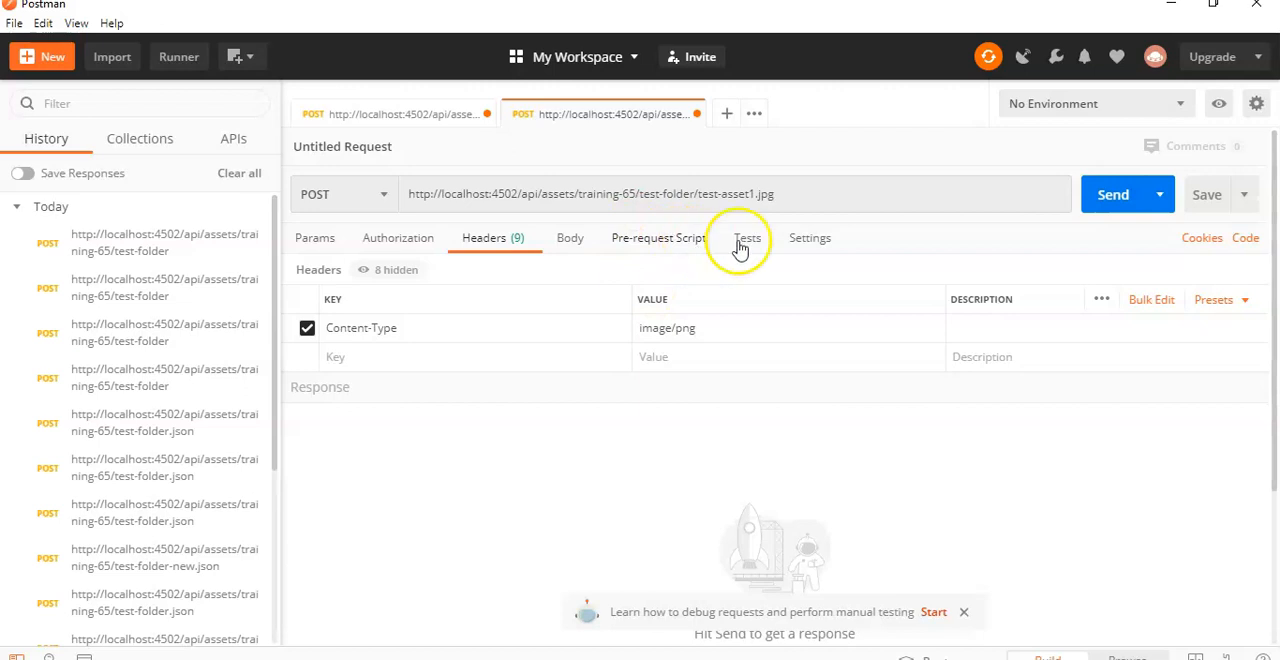
click(570, 238)
click(677, 274)
click(330, 311)
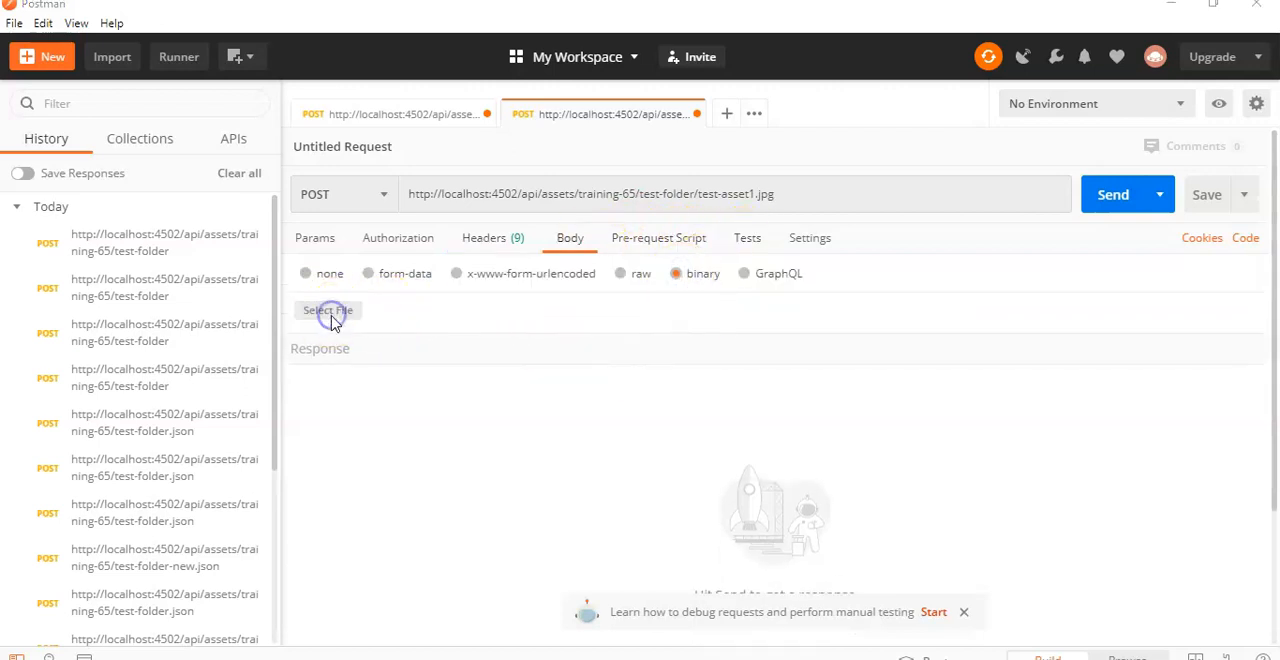
double_click(219, 175)
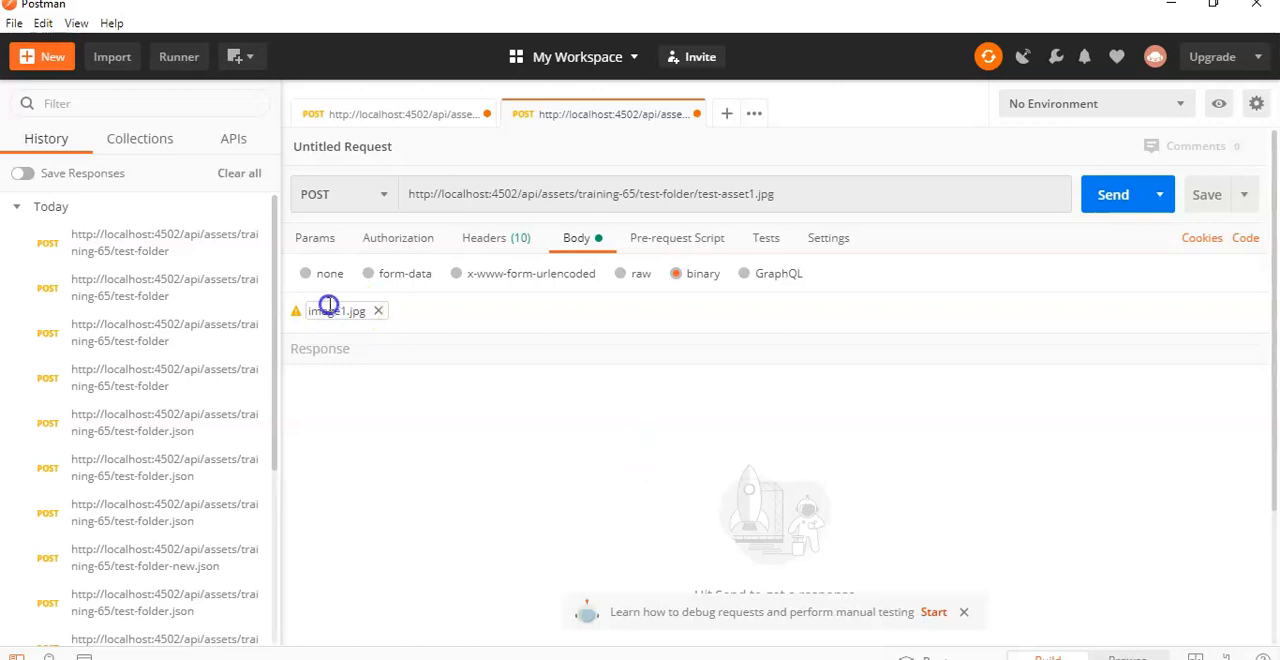
Step: Set the request's authorization type to Basic Auth and send the request
click(384, 237)
click(417, 305)
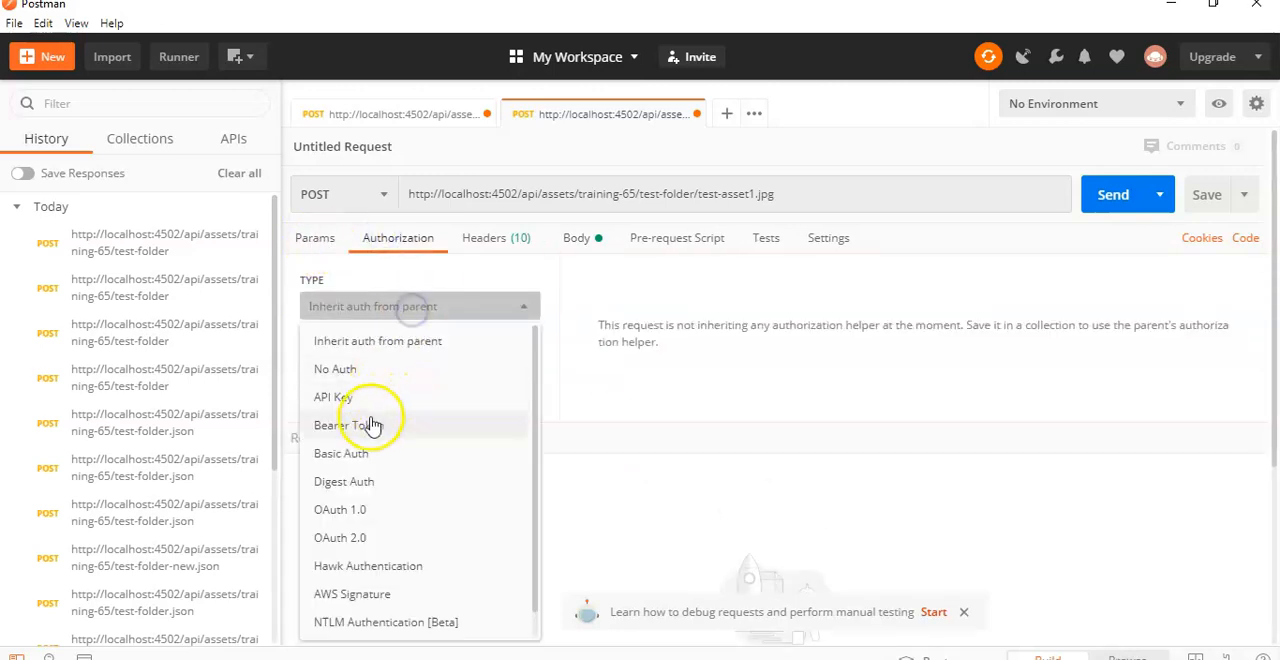
click(360, 449)
click(1118, 199)
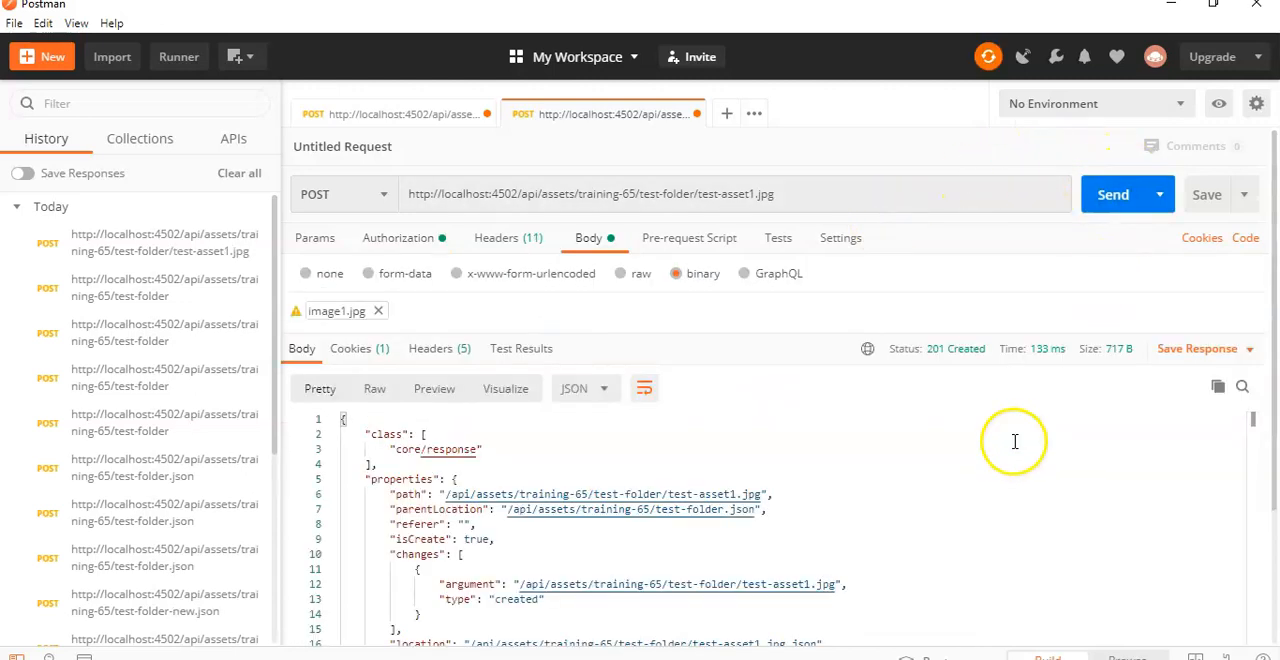
Step: Review the response body in Postman, and check test-folder in AEM Assets in the browser for test-asset1.jpg
click(910, 568)
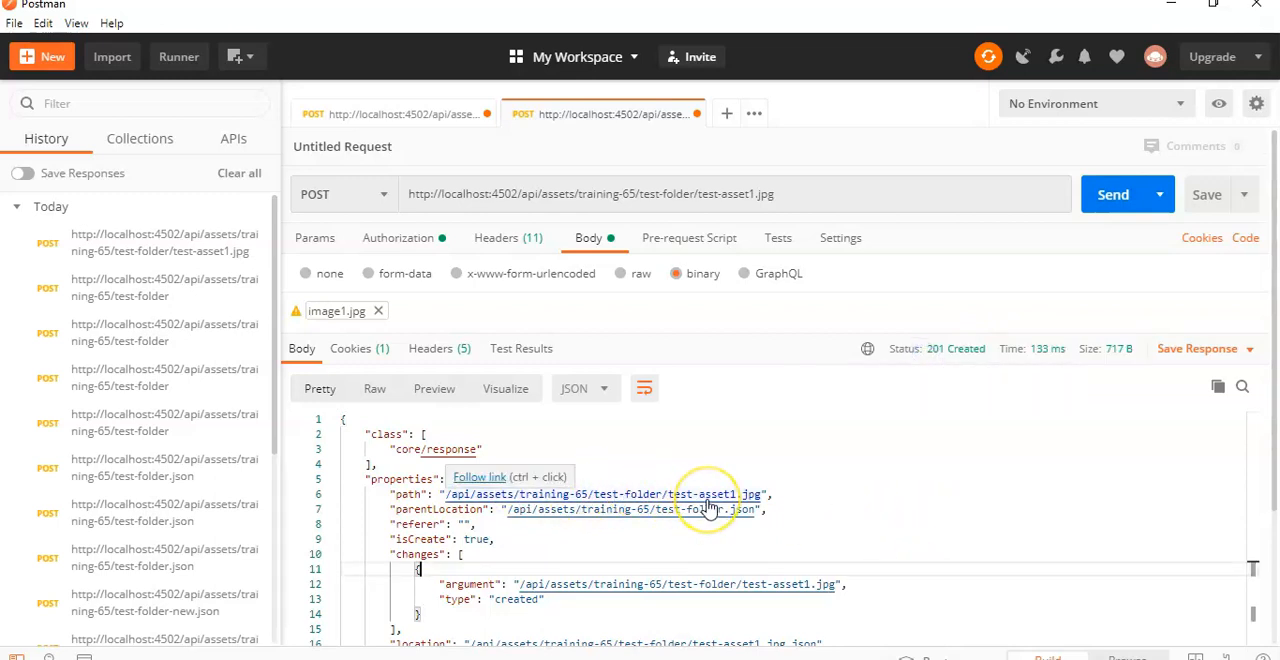
scroll(570, 528, down, 3)
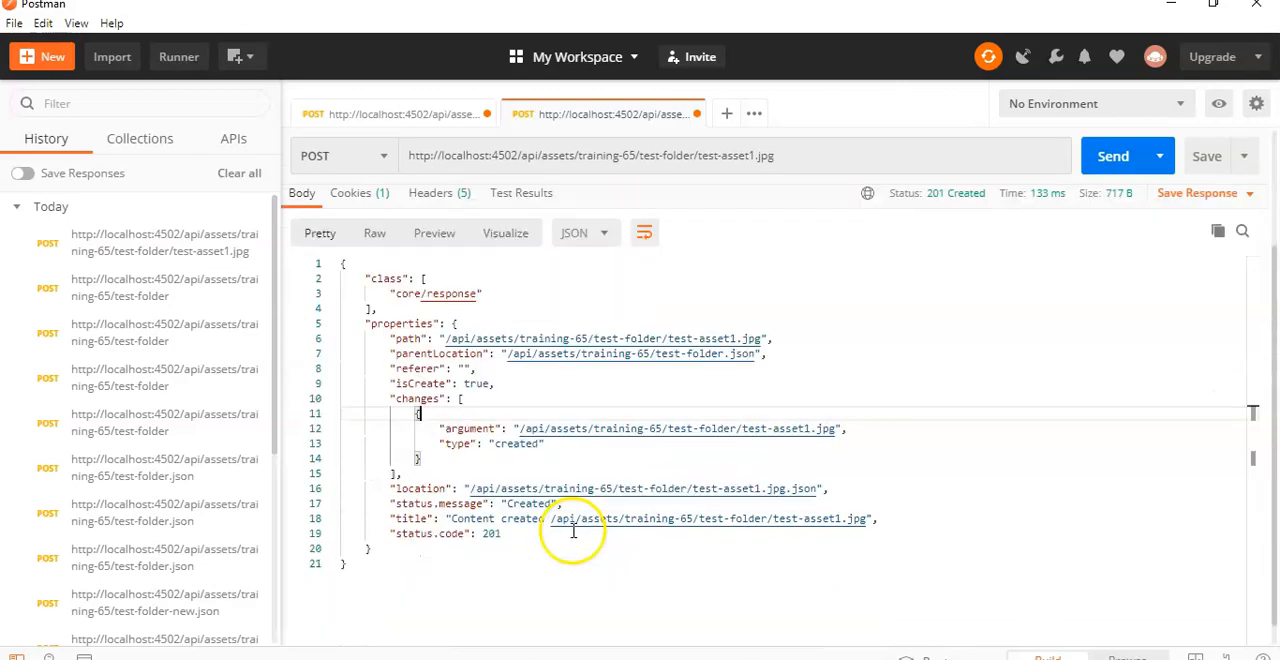
key(alt+Tab)
click(255, 9)
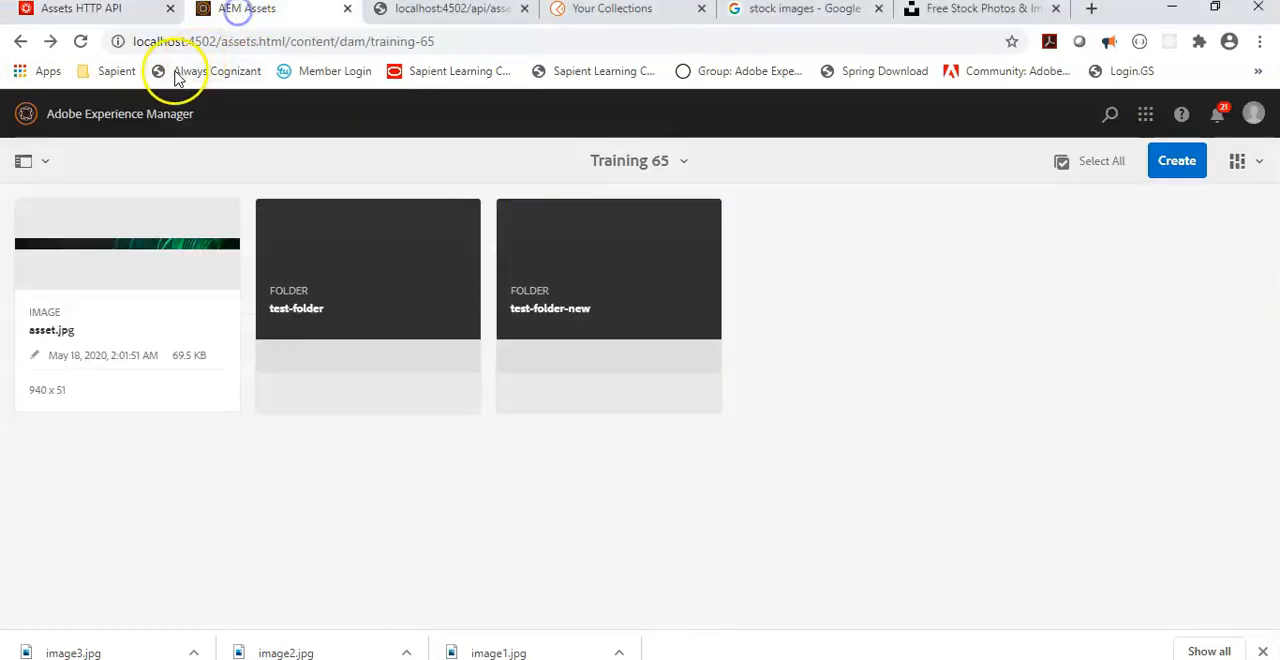
click(83, 43)
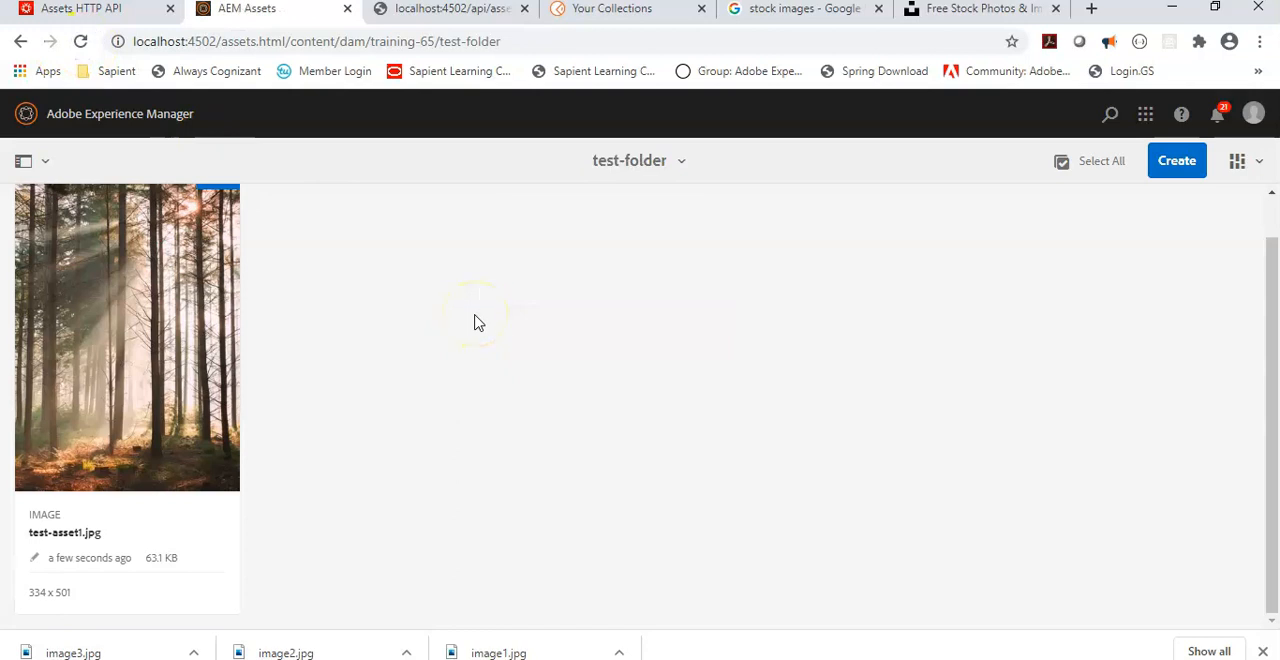
scroll(479, 322, up, 1)
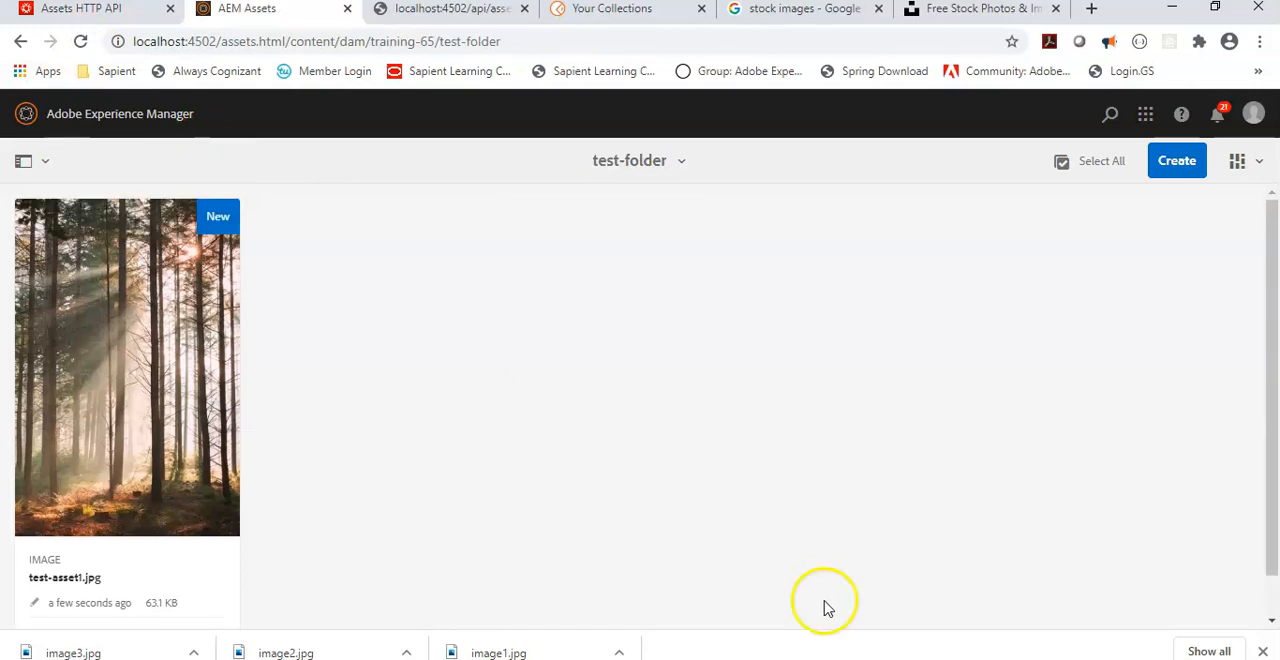
Step: Clear the Command Prompt and paste a curl command, including the account password, that posts binary data as test-asset1.jpg to test-folder with Content-Type image/png
key(alt+Tab)
click(594, 308)
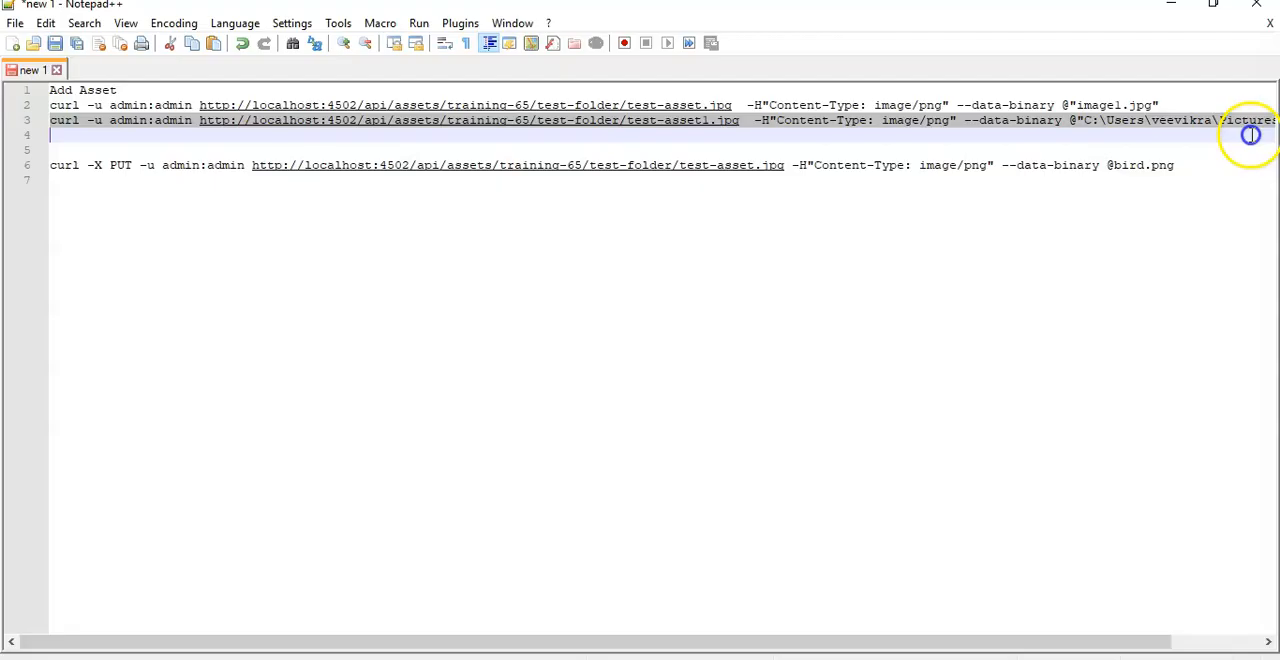
drag(1251, 134, 1275, 118)
right_click(557, 151)
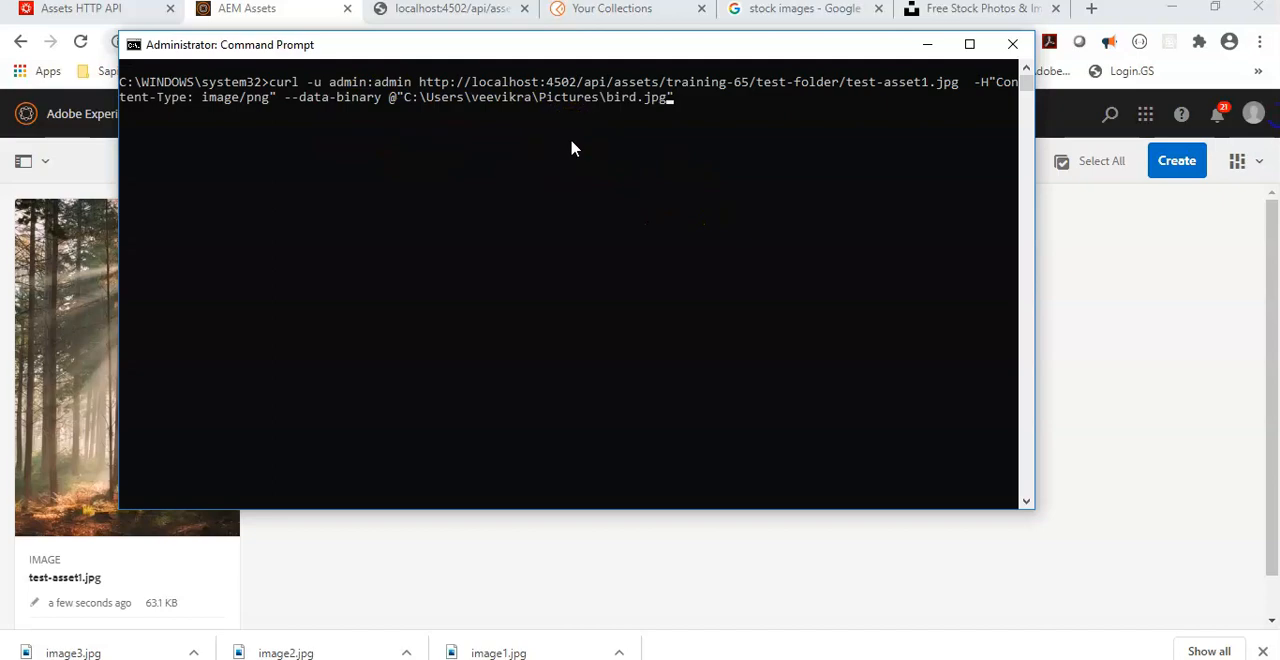
Step: Change the curl command's binary source path to image2.jpg in the Saved Pictures folder, checking the folder and file names in File Explorer
key(BackSpace)
key(BackSpace)
key(BackSpace)
key(BackSpace)
key(BackSpace)
key(BackSpace)
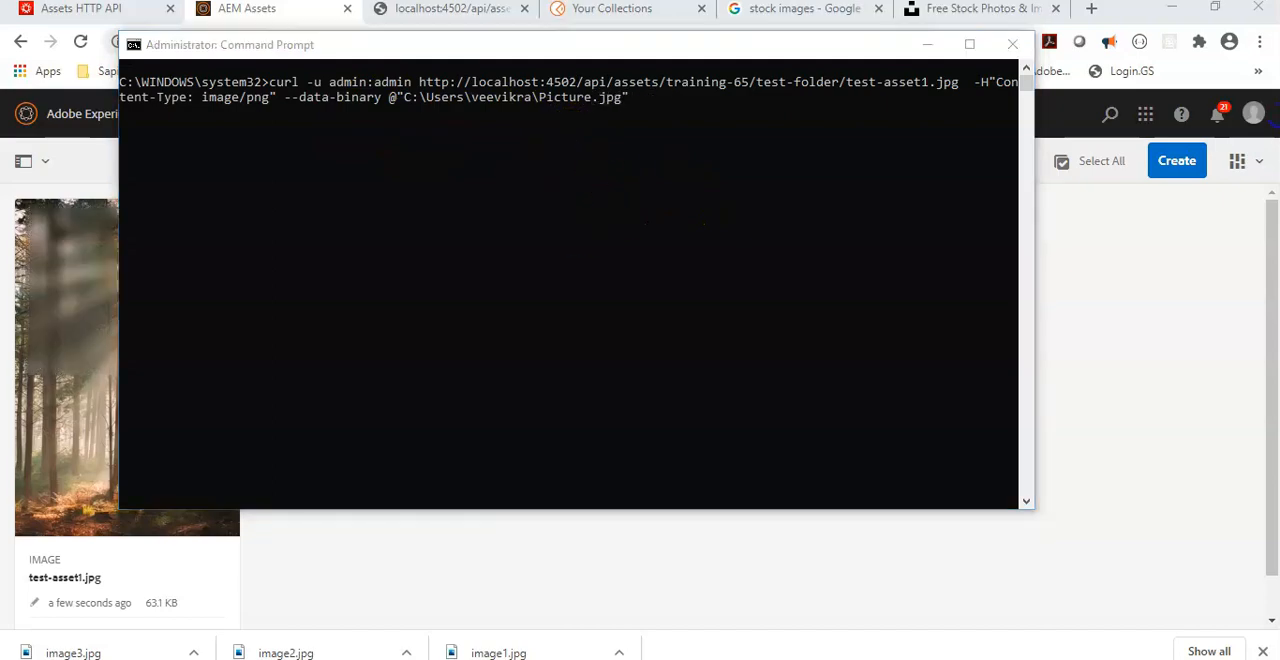
key(alt+Tab)
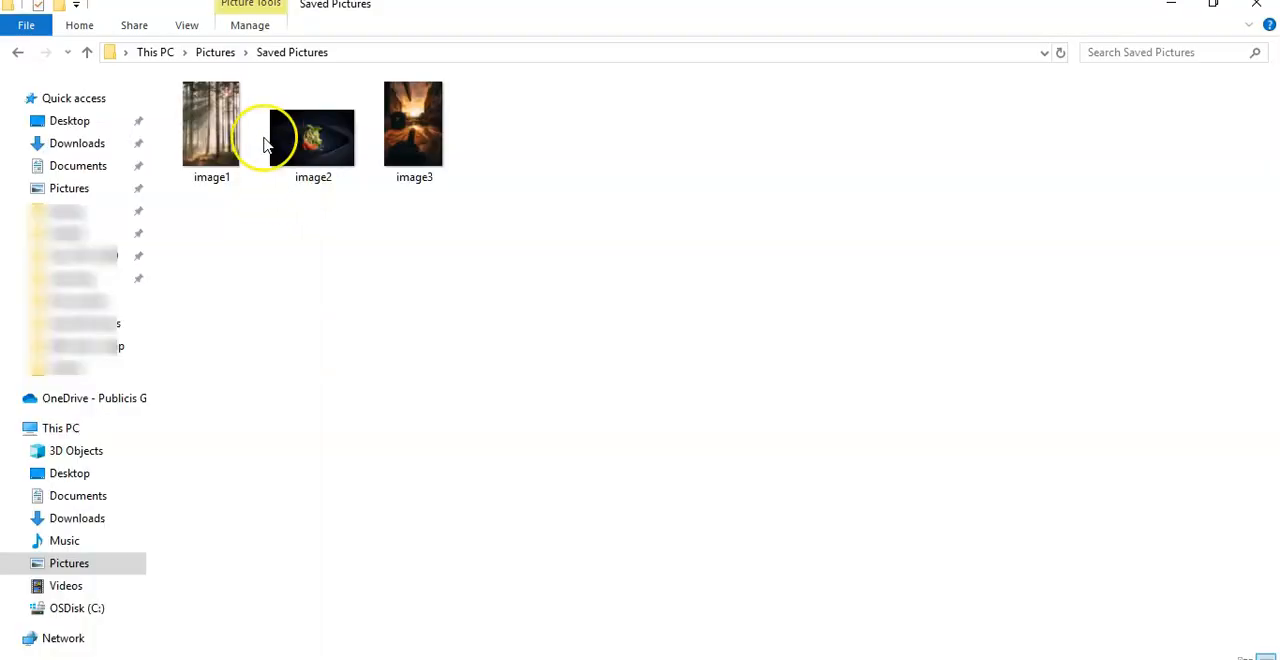
key(alt+Tab)
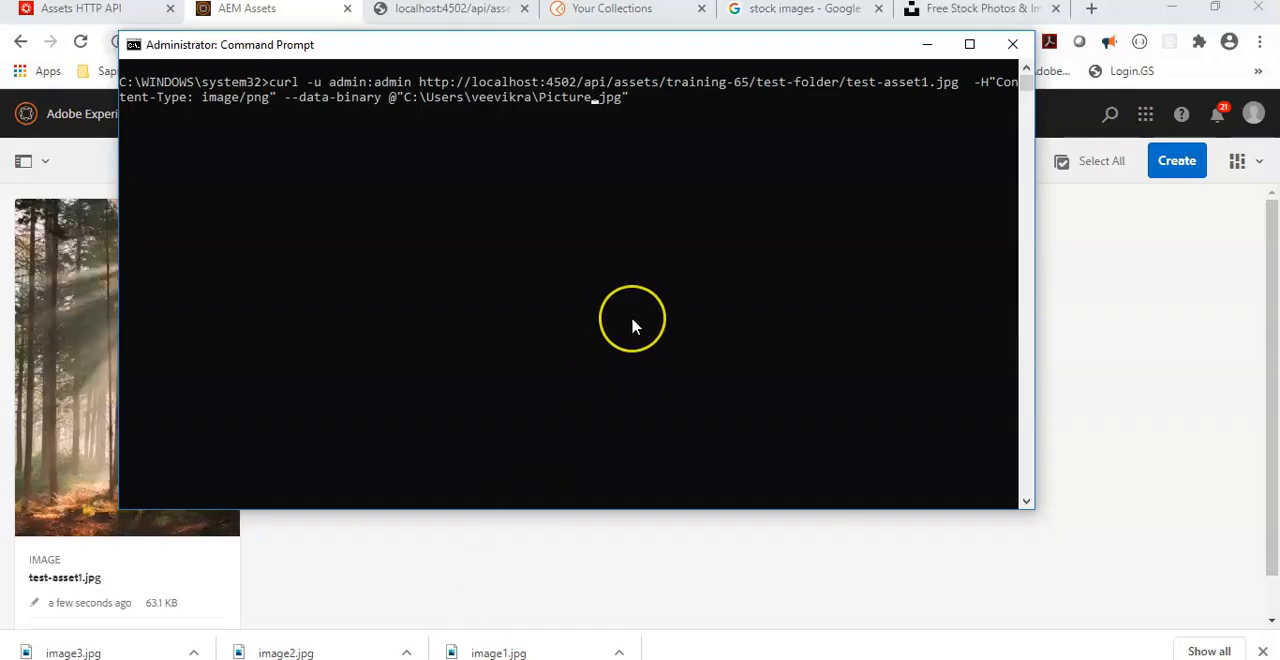
text(s\Saved Picture)
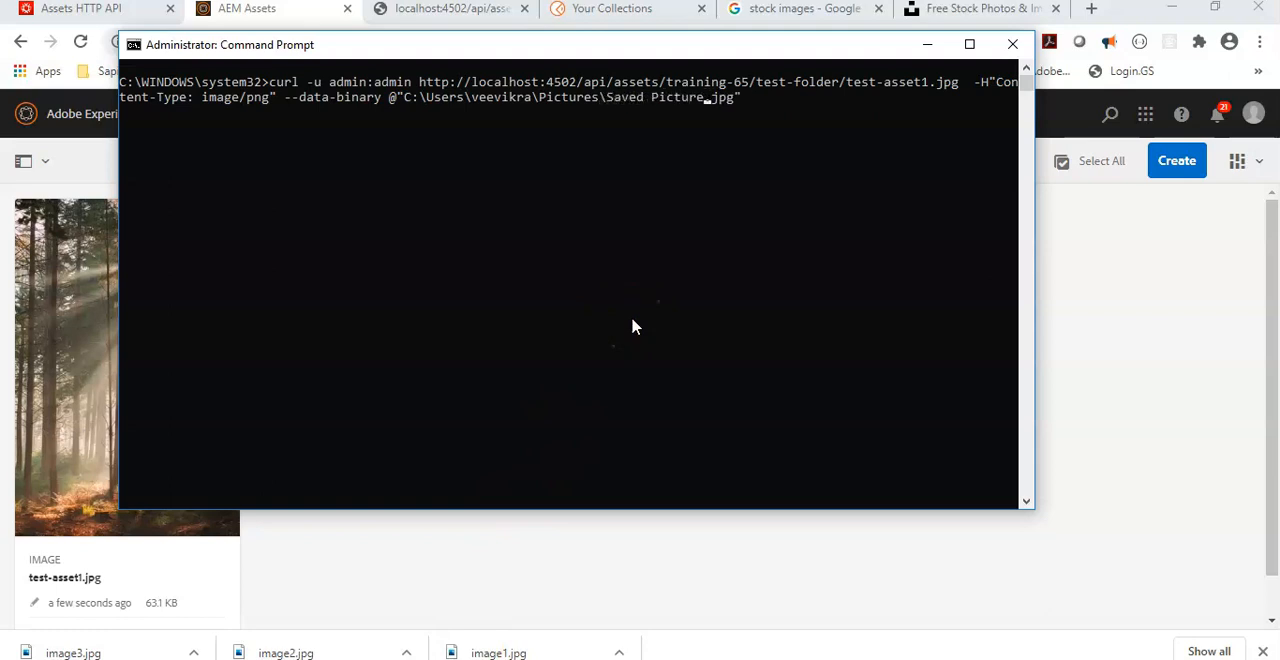
key(alt+Tab)
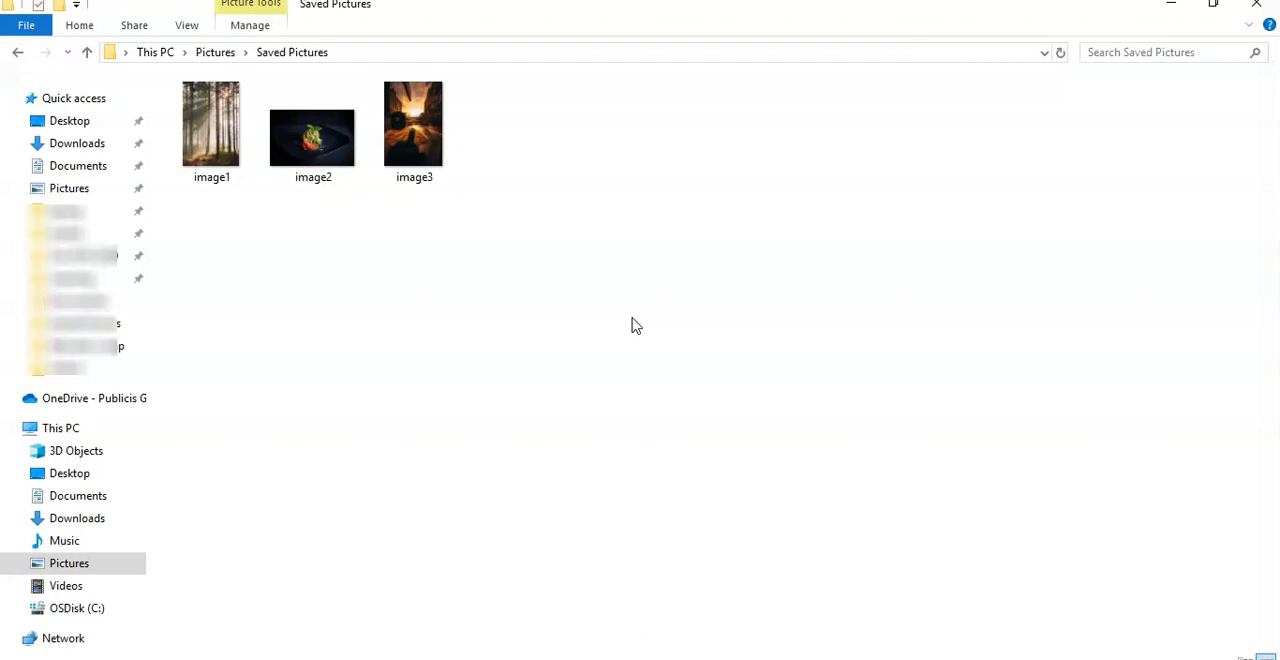
key(alt+Tab)
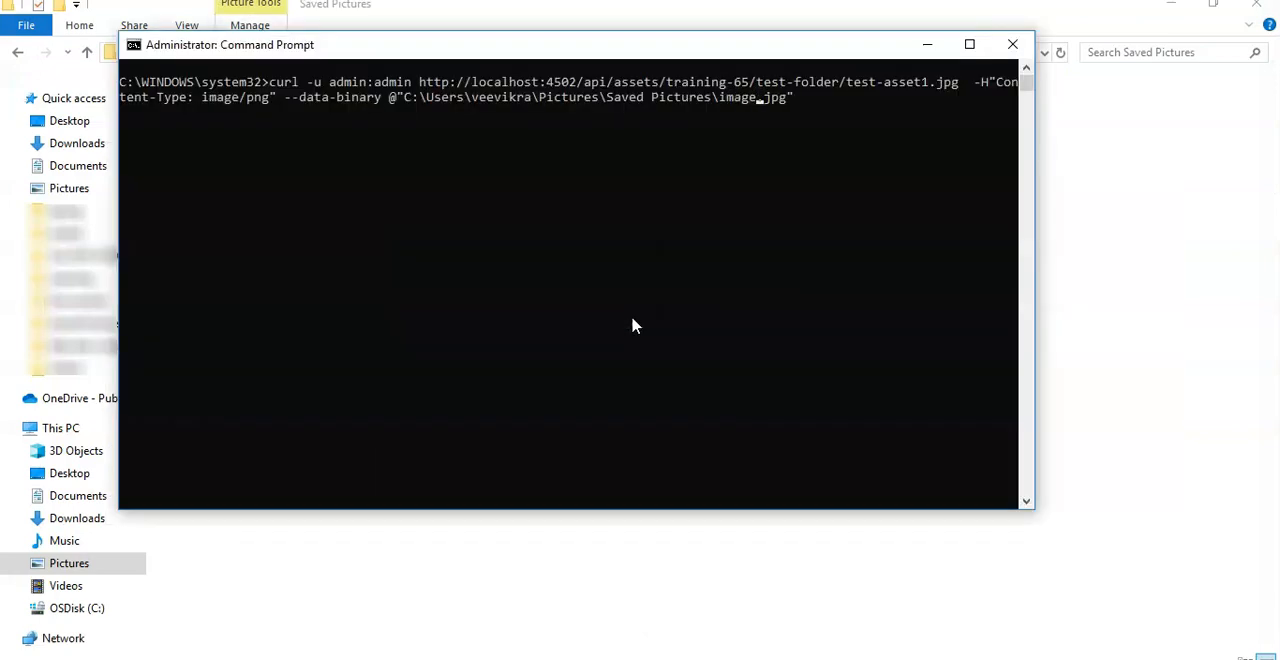
Step: Change the target asset in the curl command to test-asset2.jpg, run the command, and highlight the status code in the response
key(BackSpace)
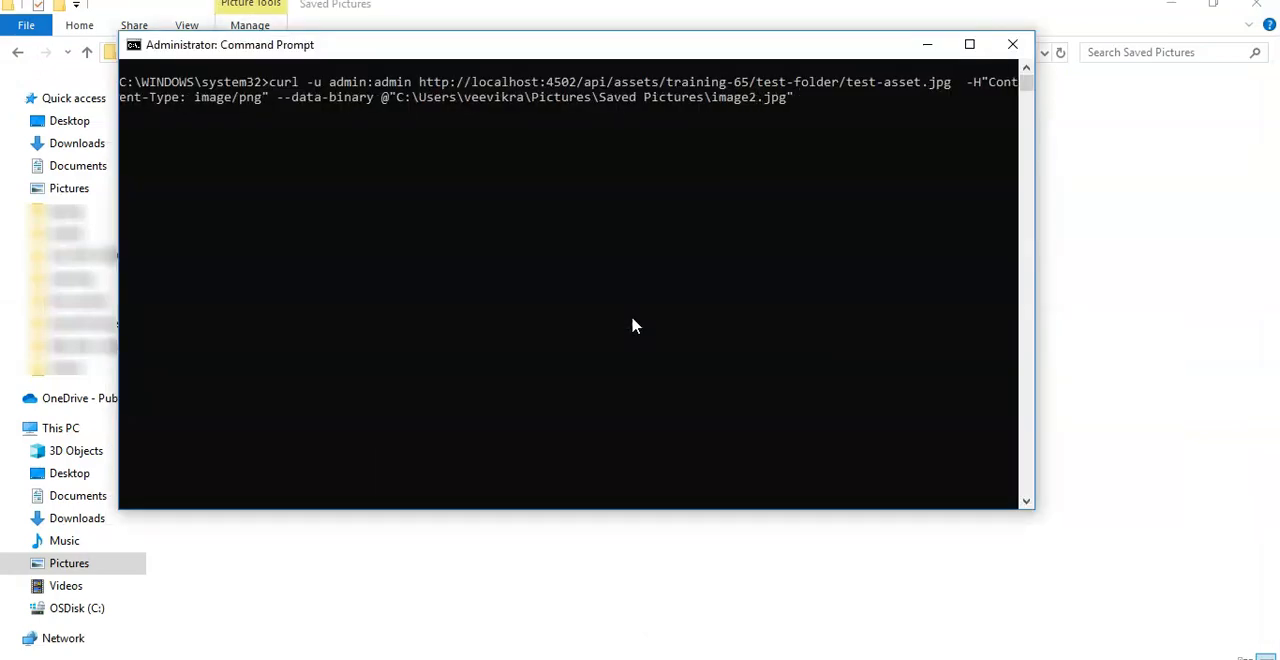
text(2)
click(684, 263)
key(Return)
drag(990, 158, 1005, 165)
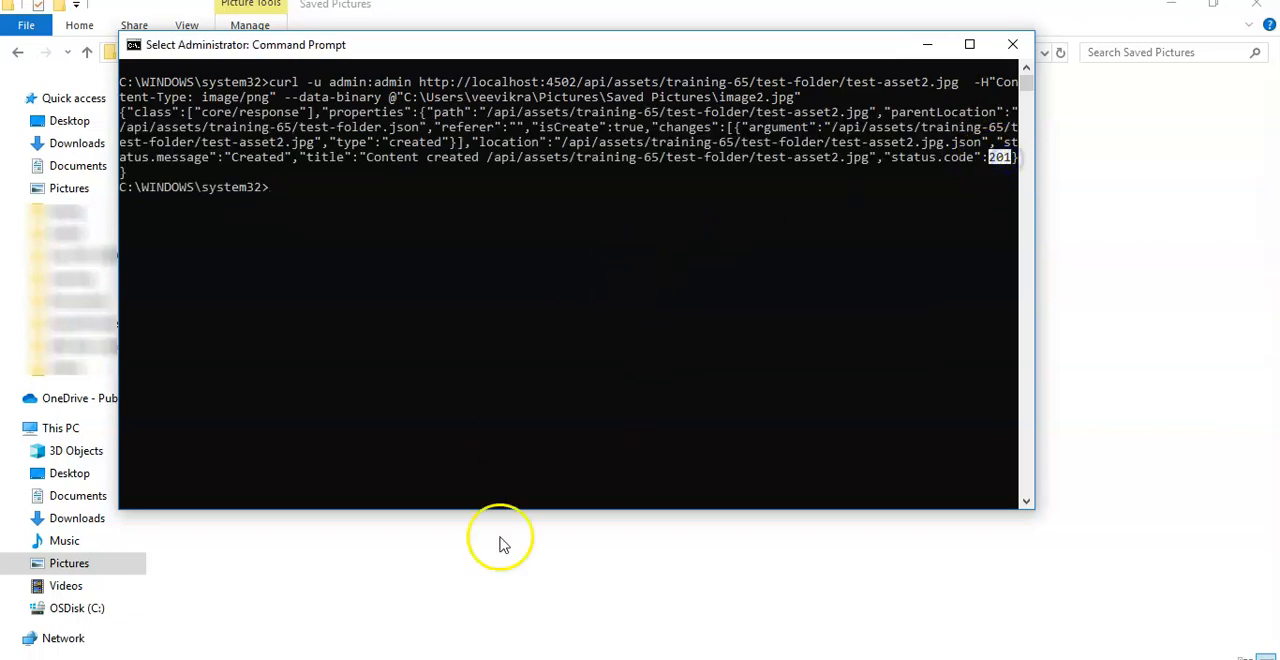
Step: Switch to Postman and create a new PUT request with the test-asset1.jpg URL copied from the existing POST request
click(466, 656)
click(80, 41)
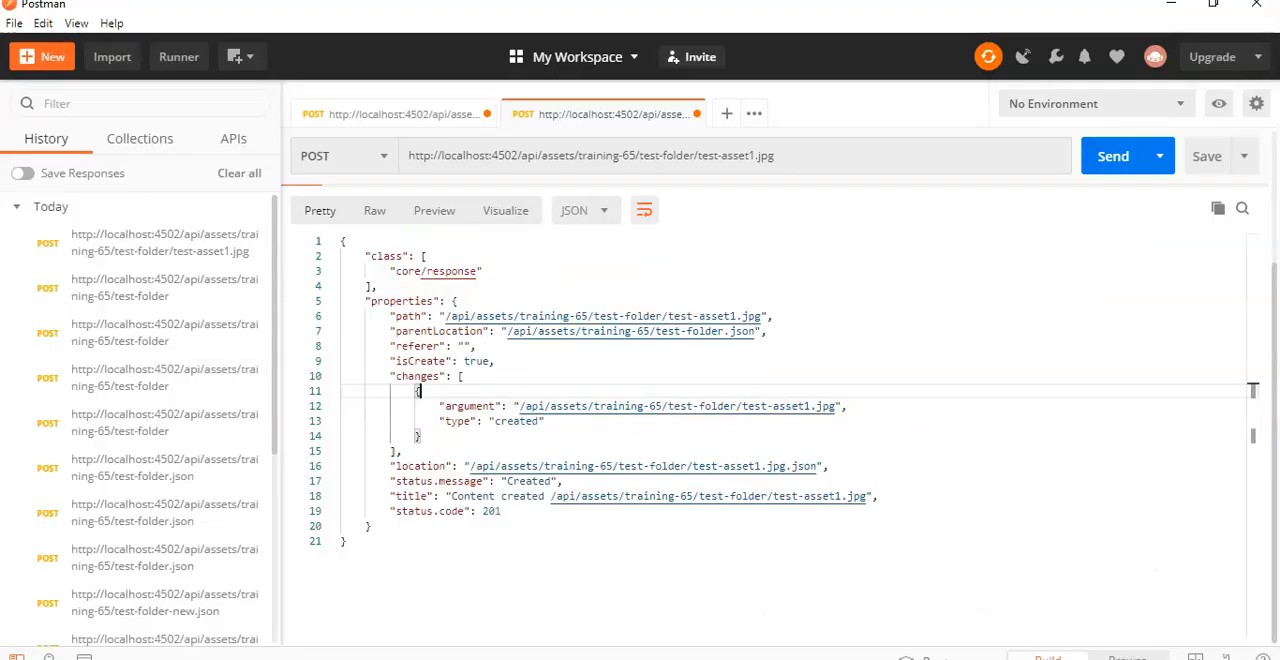
click(728, 112)
click(585, 116)
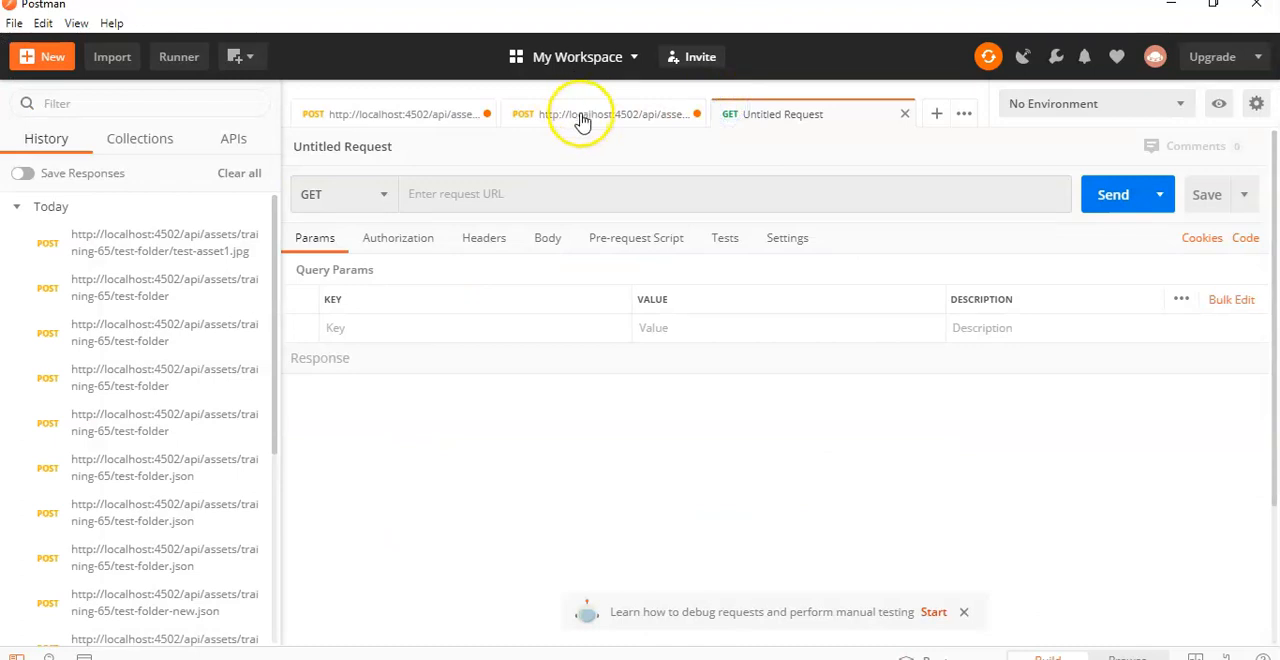
click(668, 152)
key(ctrl+a)
key(ctrl+c)
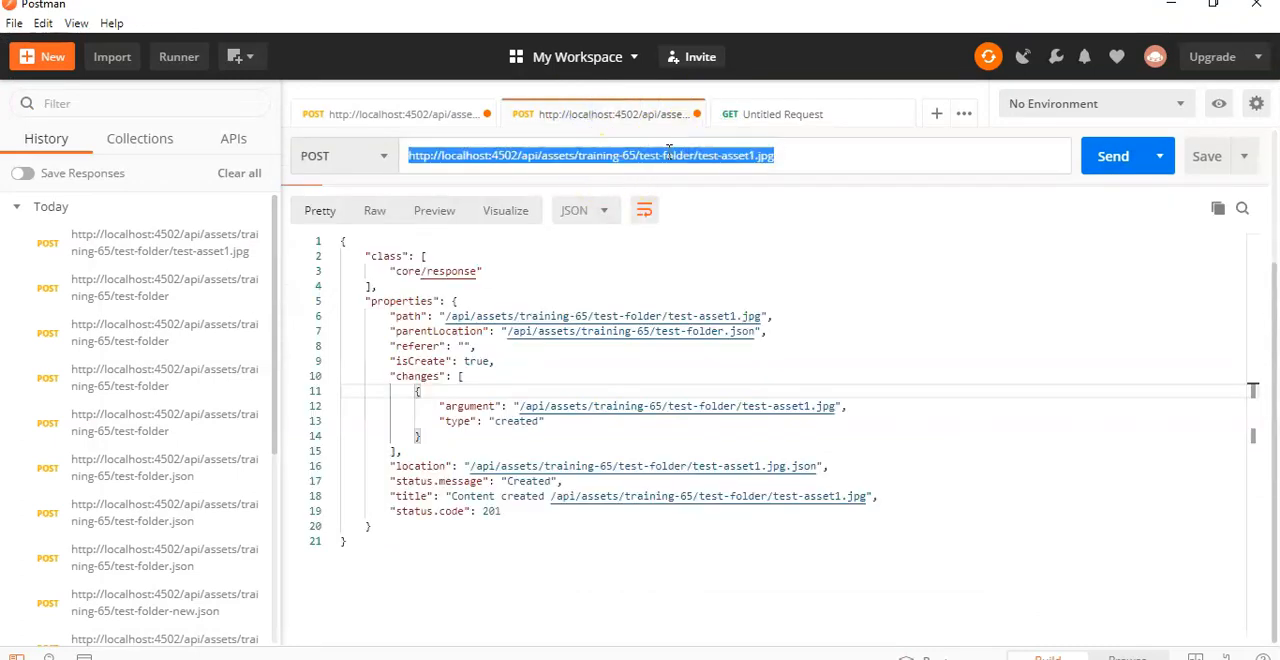
click(751, 118)
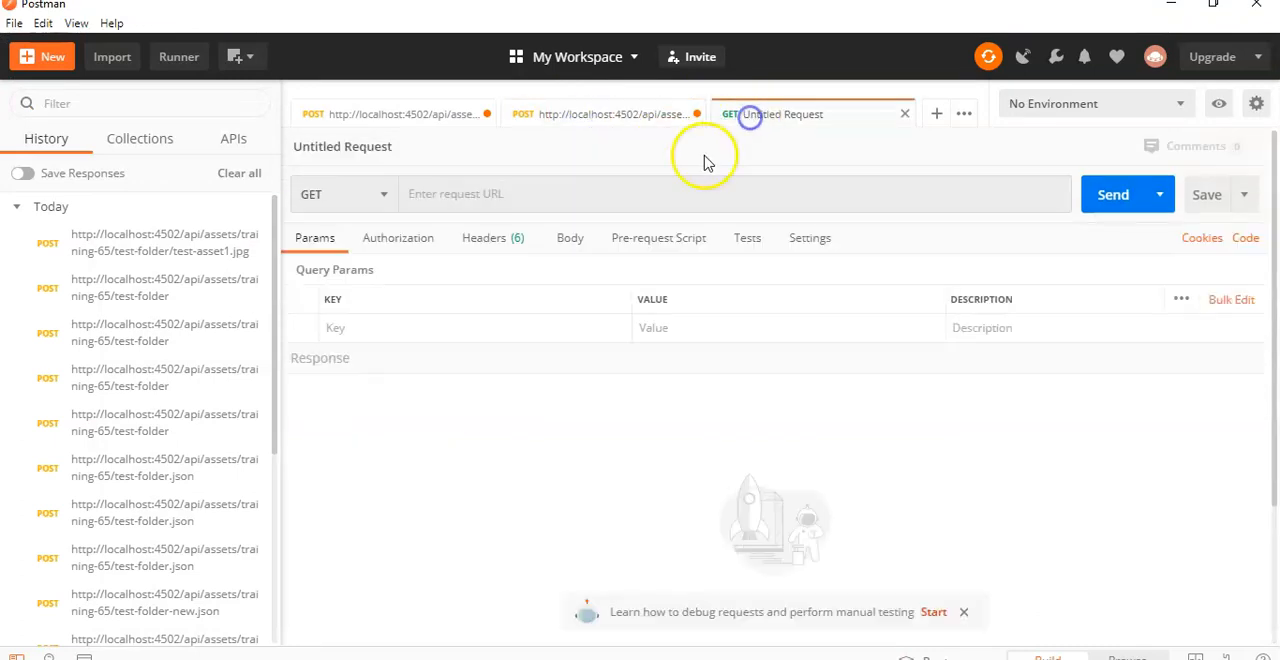
click(666, 199)
key(ctrl+v)
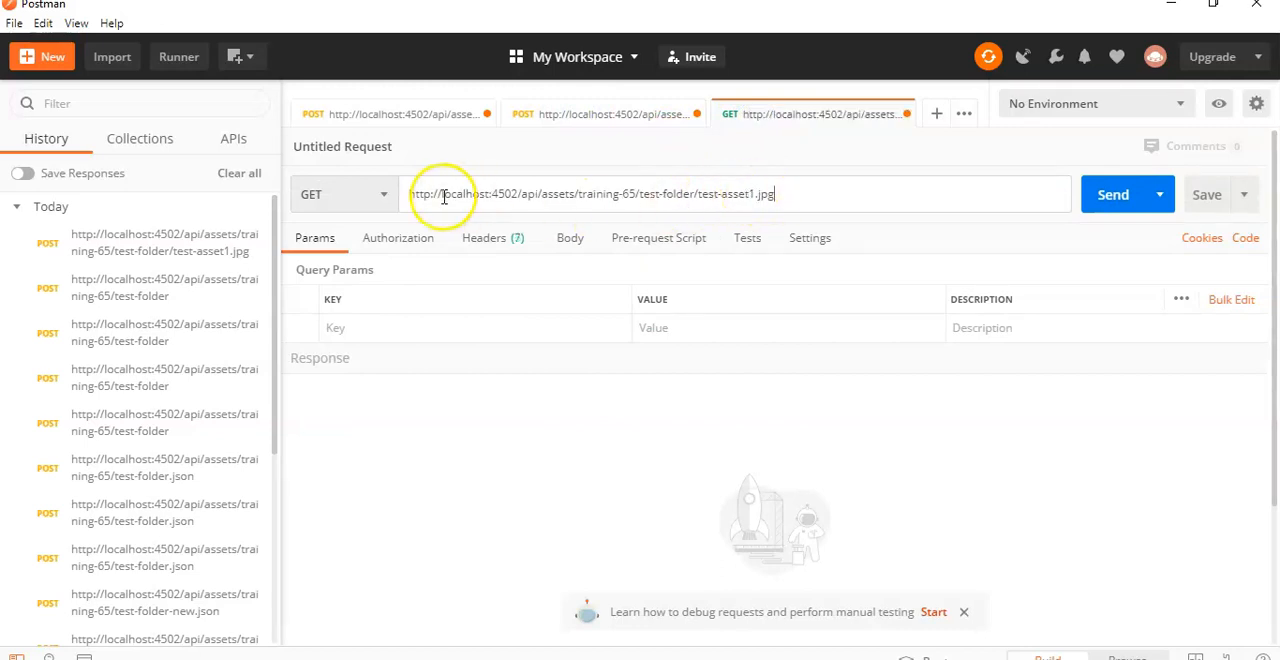
click(362, 186)
click(334, 292)
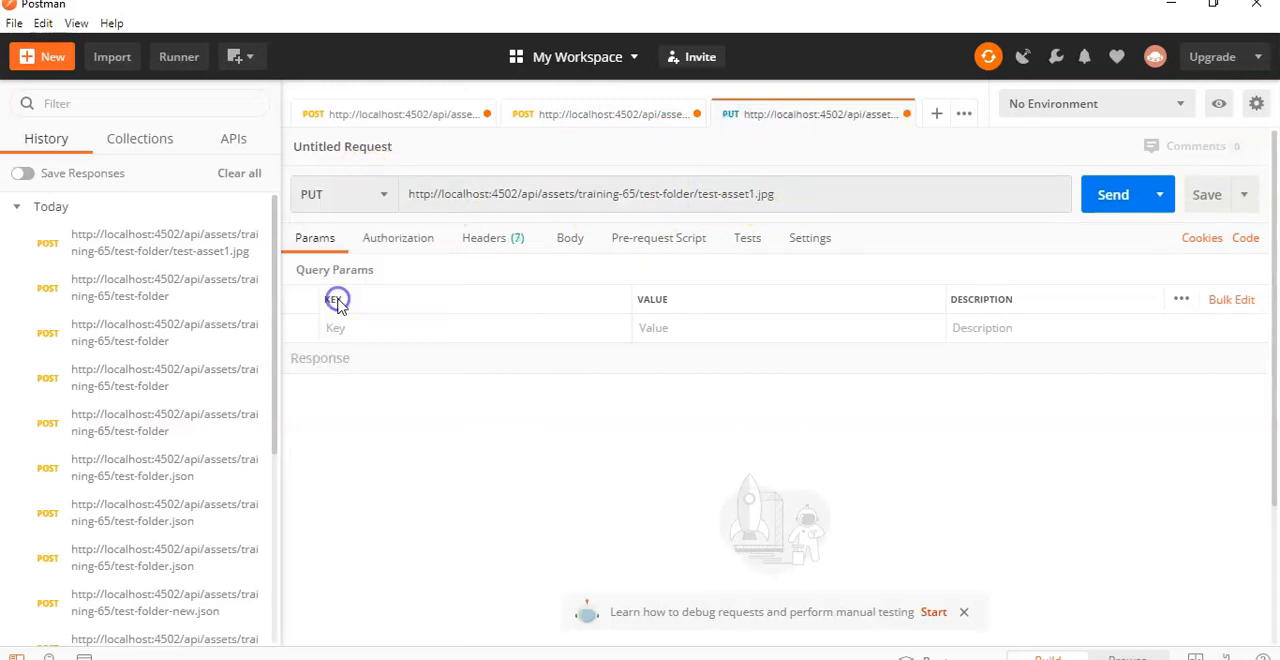
Step: Set the PUT request's authorization type to Basic Auth and add a Content-Type header with the value image/jpeg
click(399, 240)
click(474, 302)
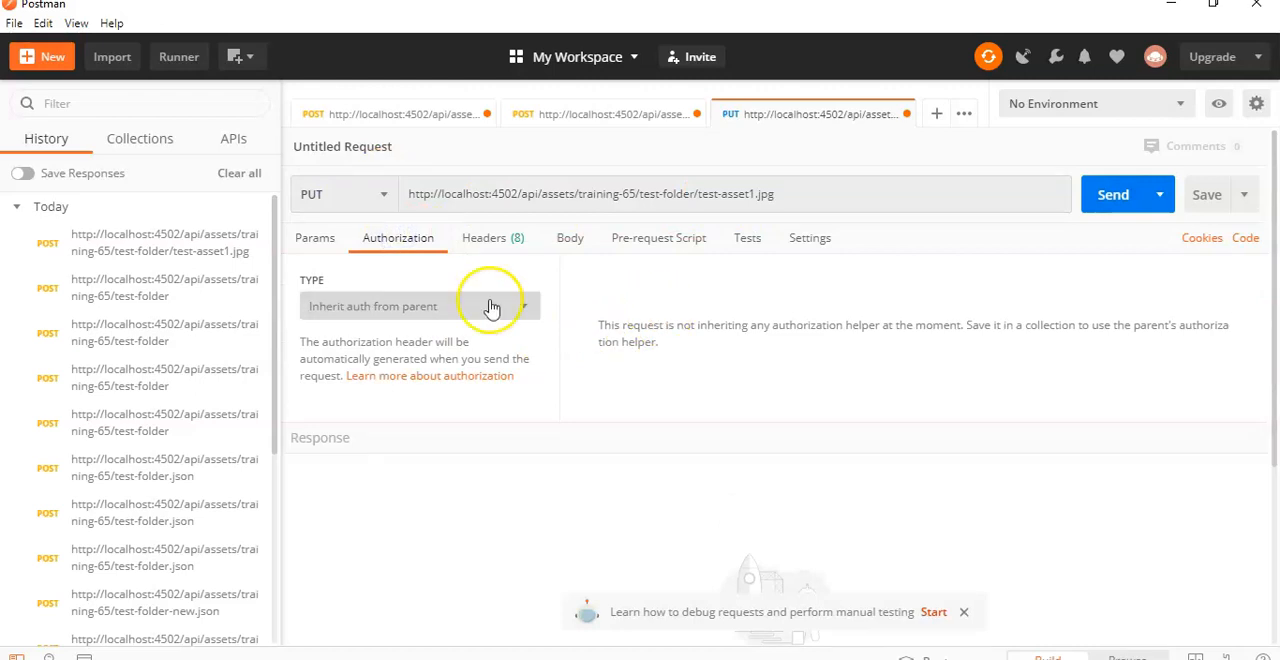
click(371, 452)
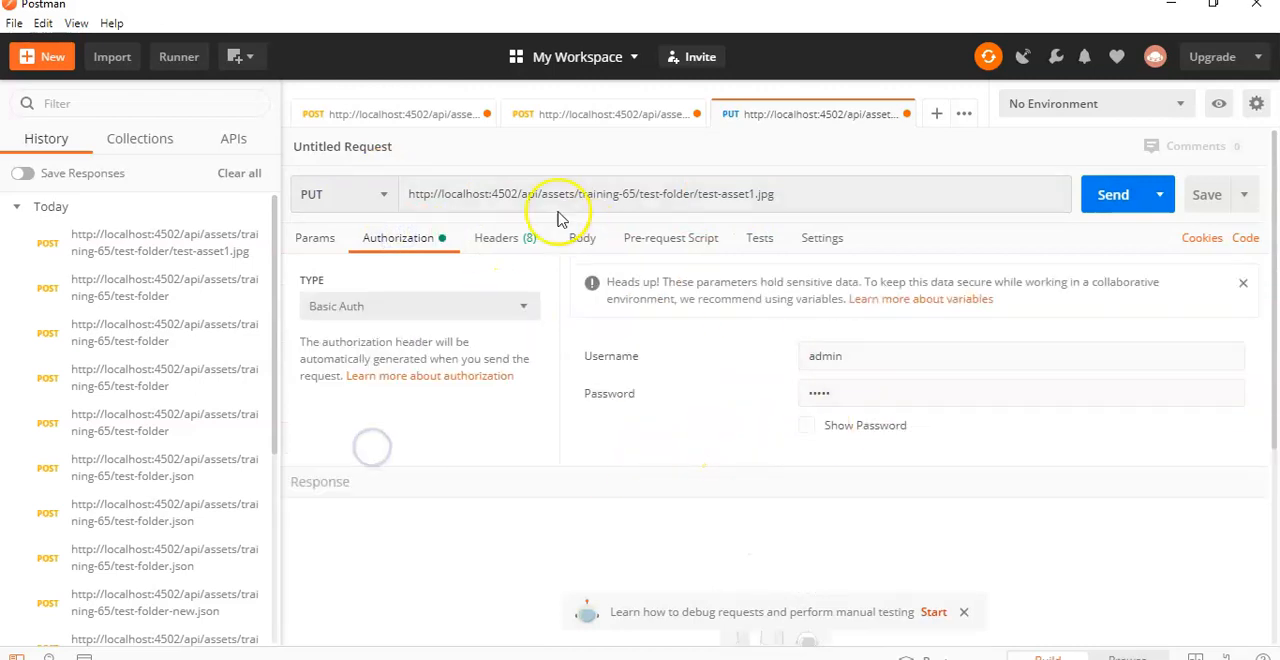
click(512, 238)
click(400, 322)
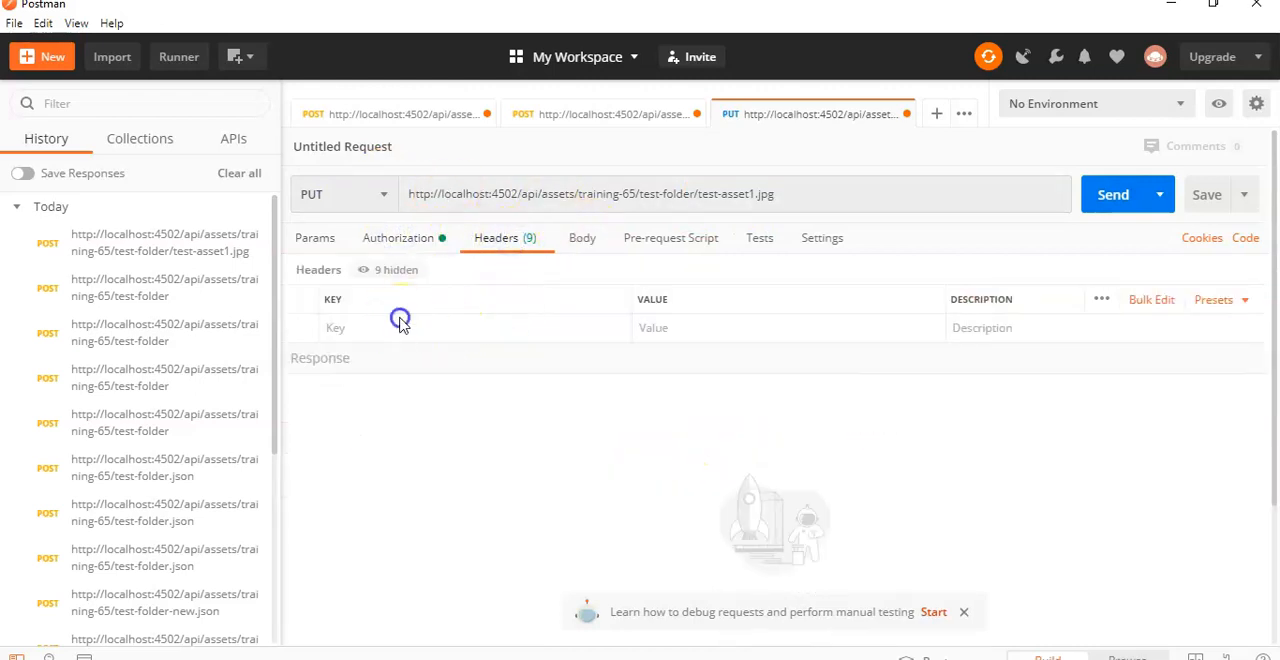
click(399, 351)
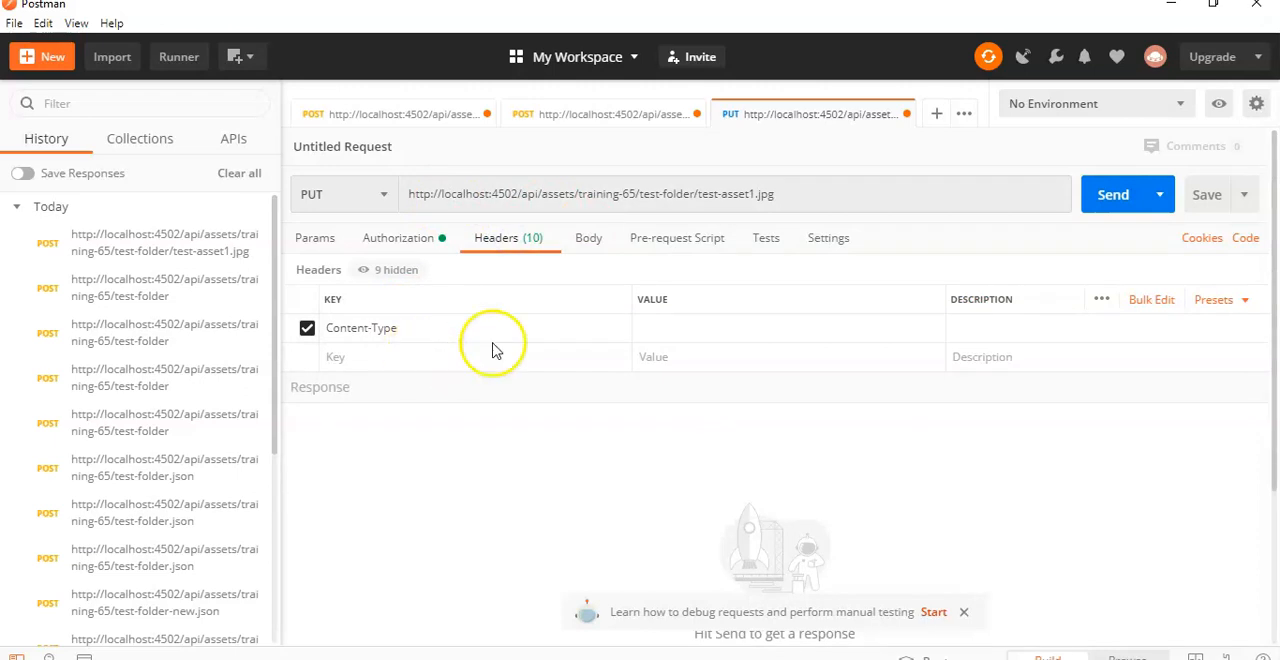
click(665, 328)
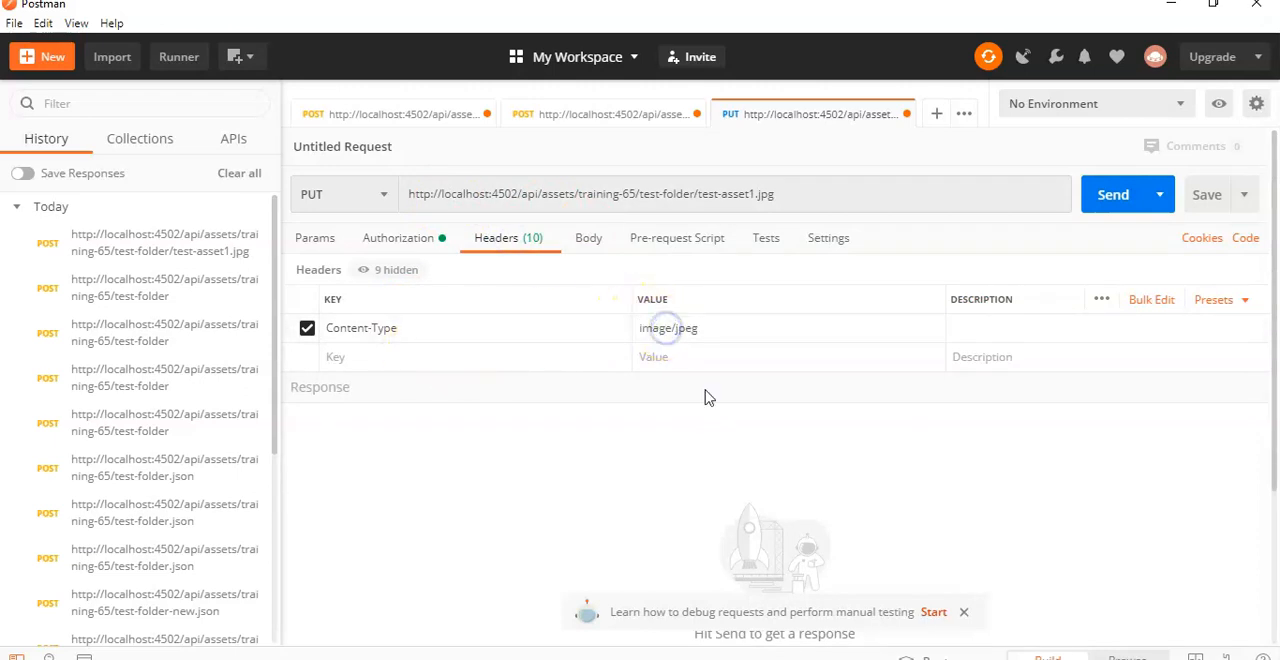
Step: Set the PUT request's body to binary and attach image3.jpg from Saved Pictures
click(588, 238)
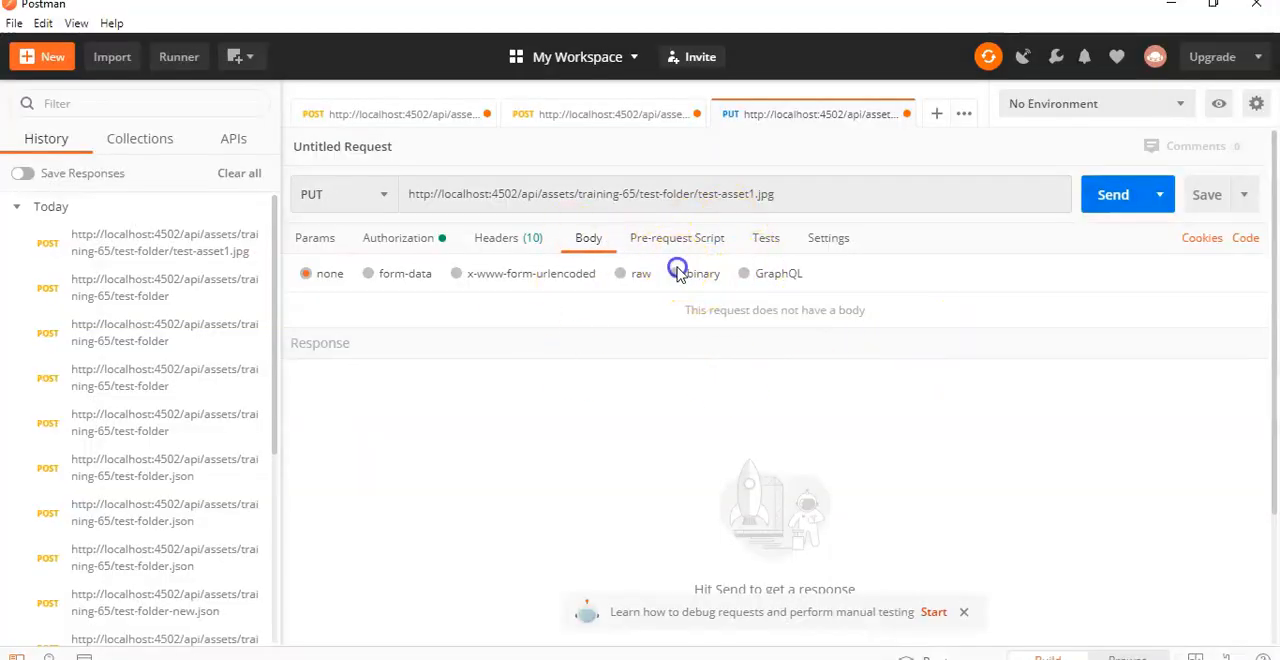
click(676, 274)
click(316, 310)
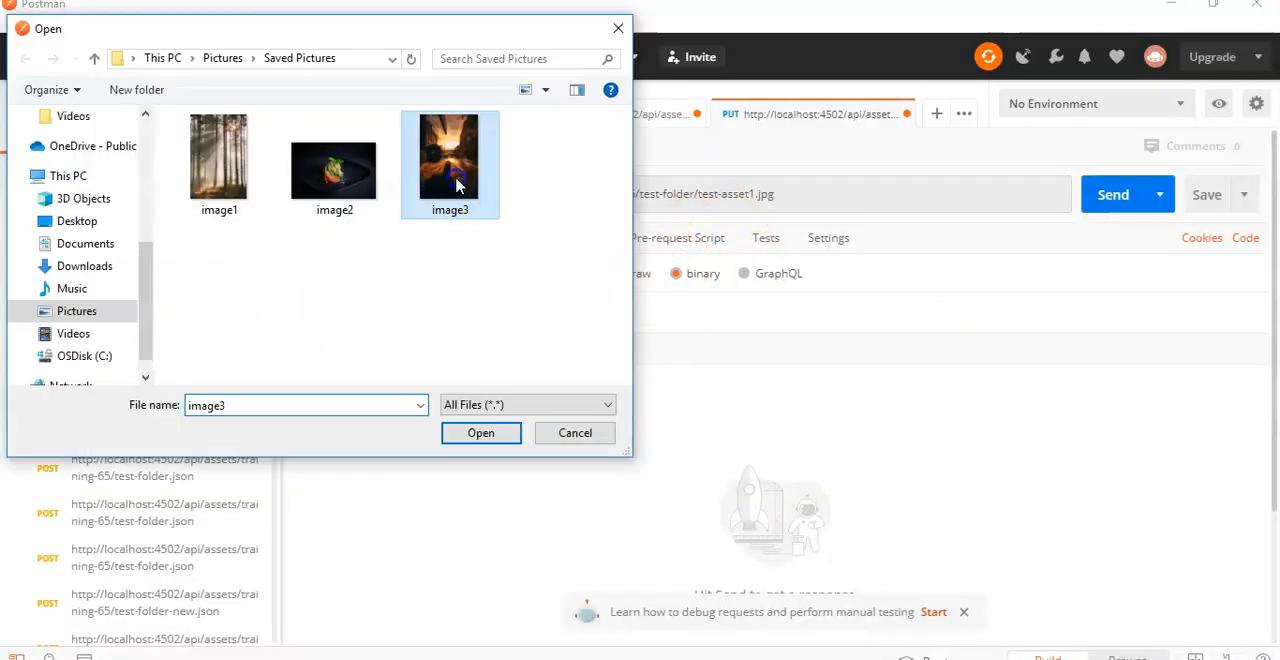
double_click(450, 160)
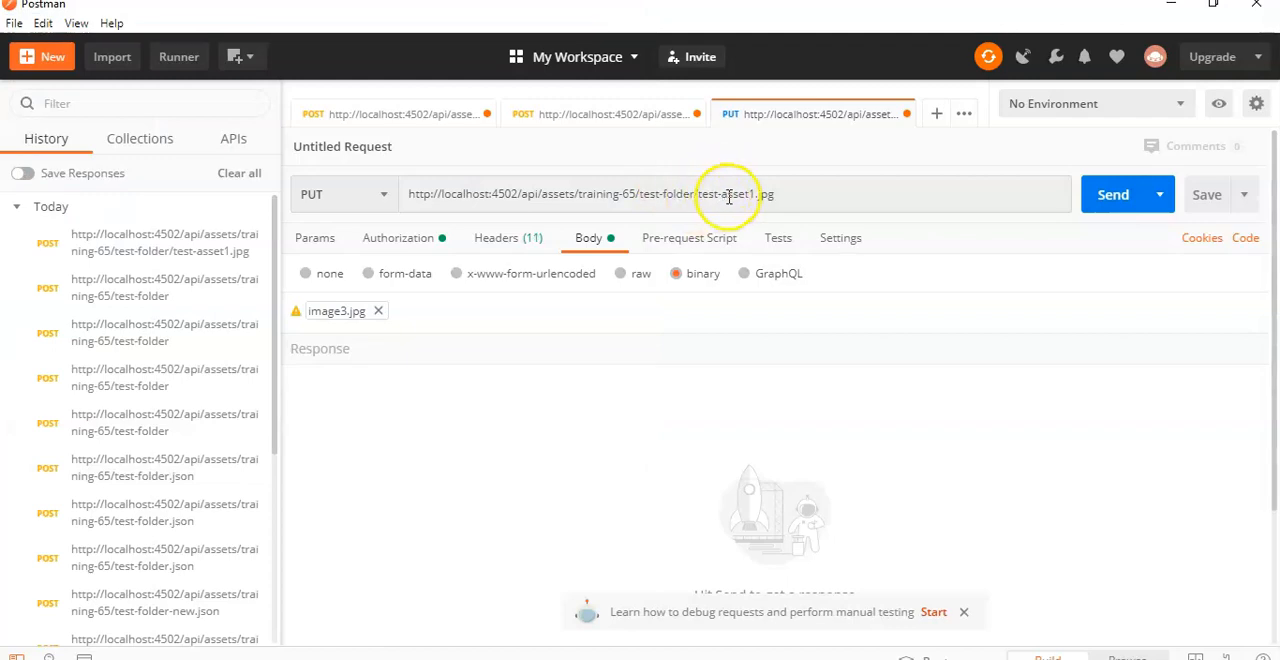
Step: Compare the current test-asset1.jpg in AEM Assets with image1 and image3 in the Saved Pictures folder
key(alt+Tab)
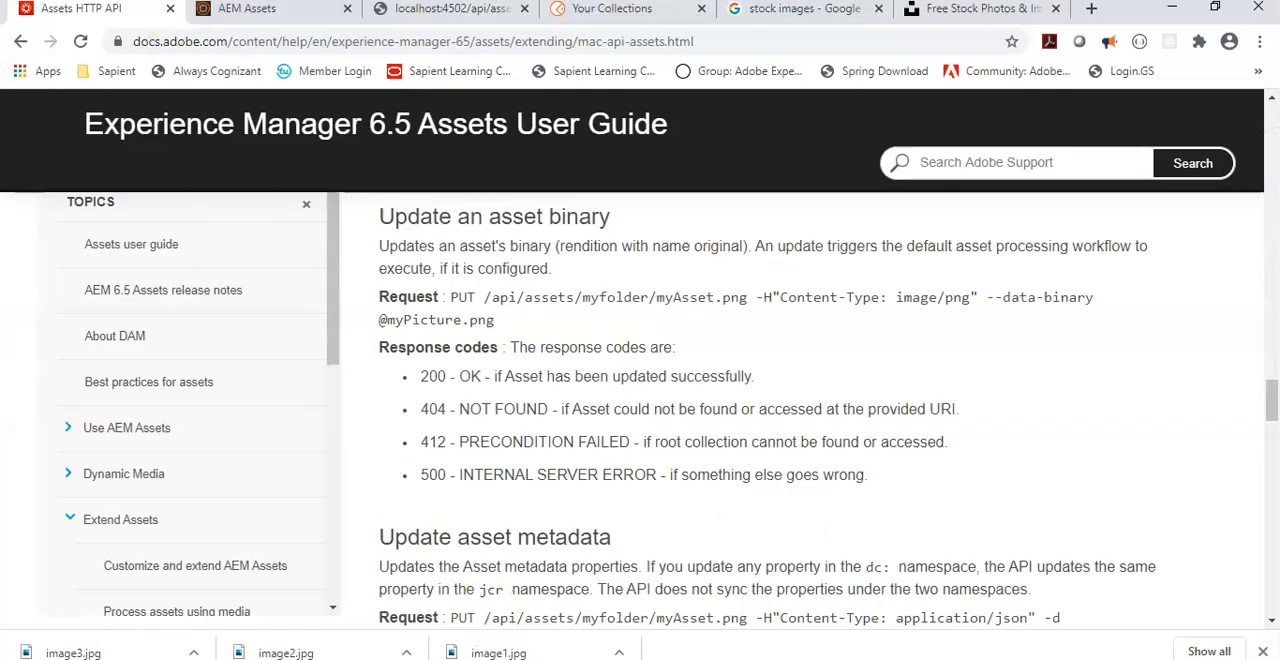
click(250, 10)
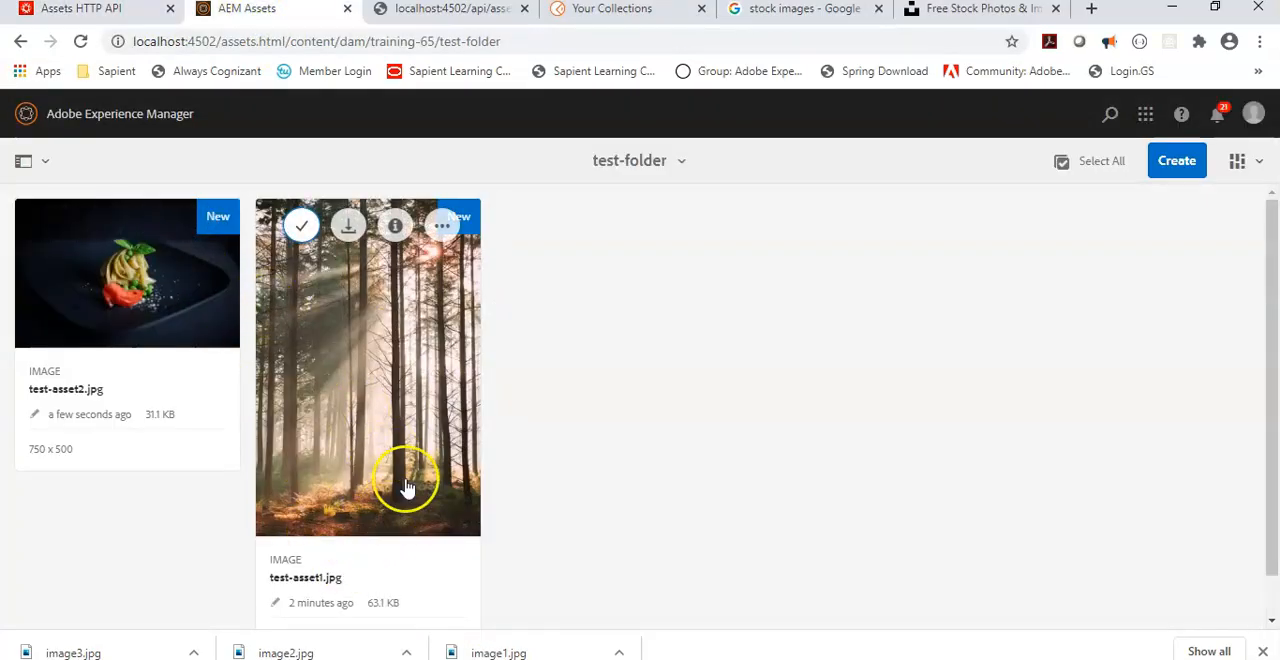
key(alt+Tab)
key(alt+Tab)
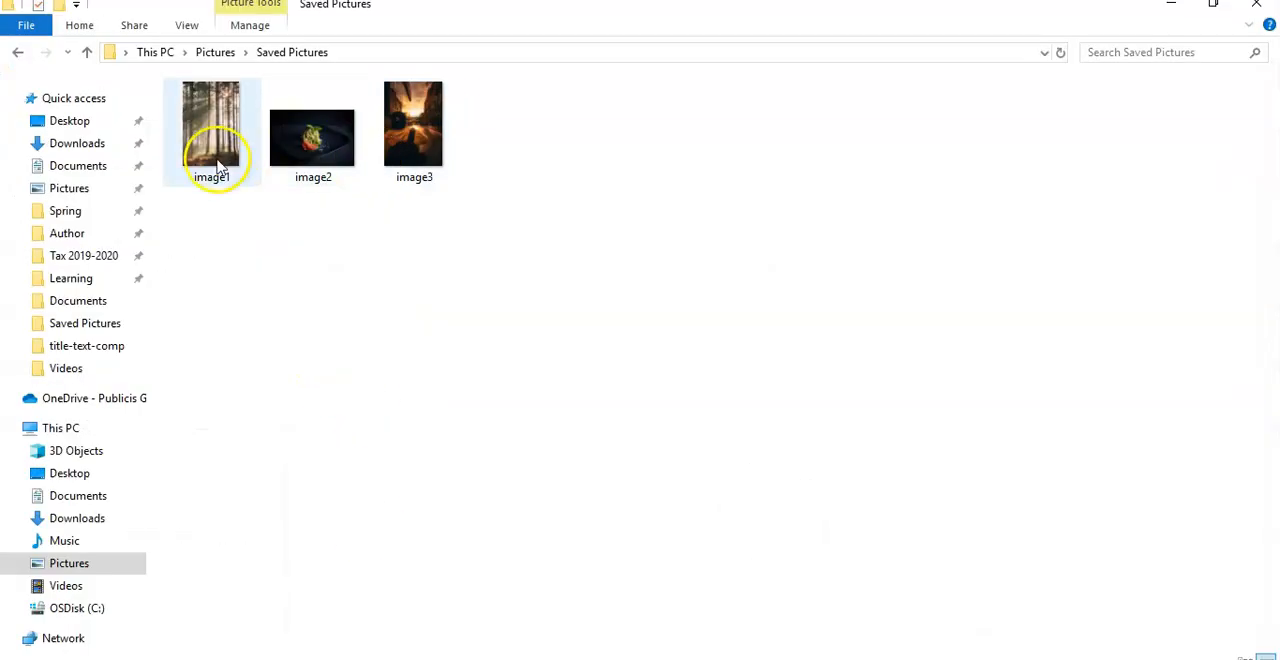
click(414, 140)
key(alt+Tab)
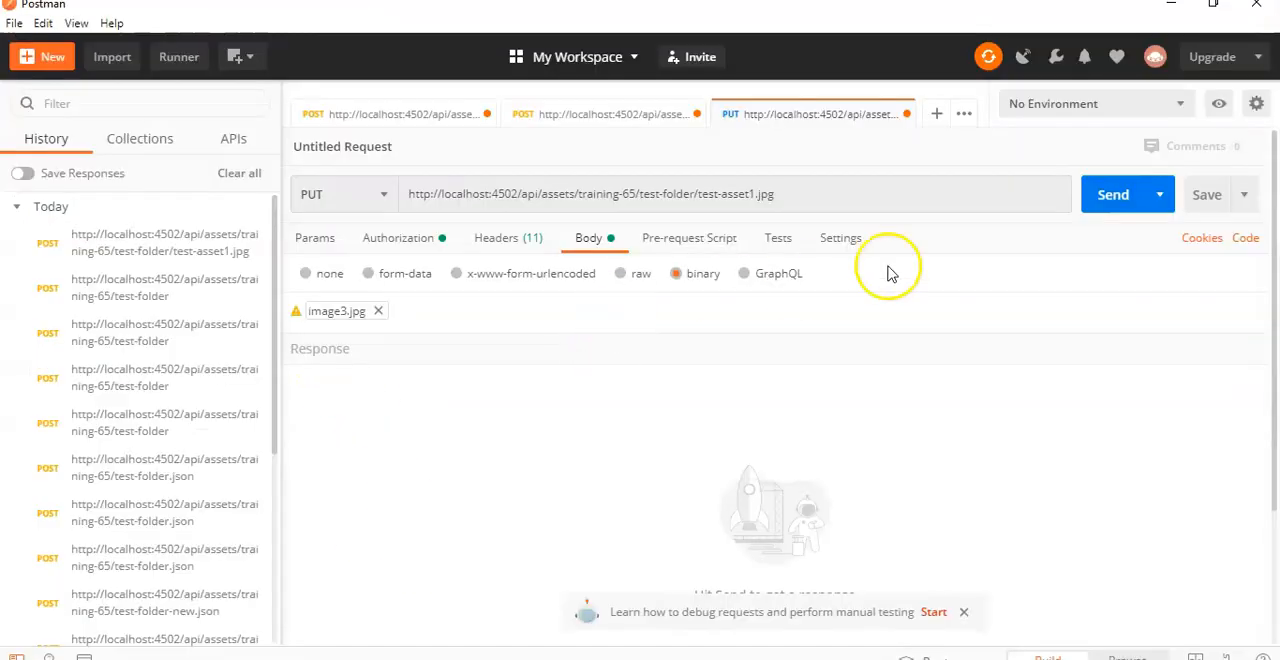
Step: Send the PUT request, and reload test-folder in AEM Assets to check the image of test-asset1.jpg
click(1120, 197)
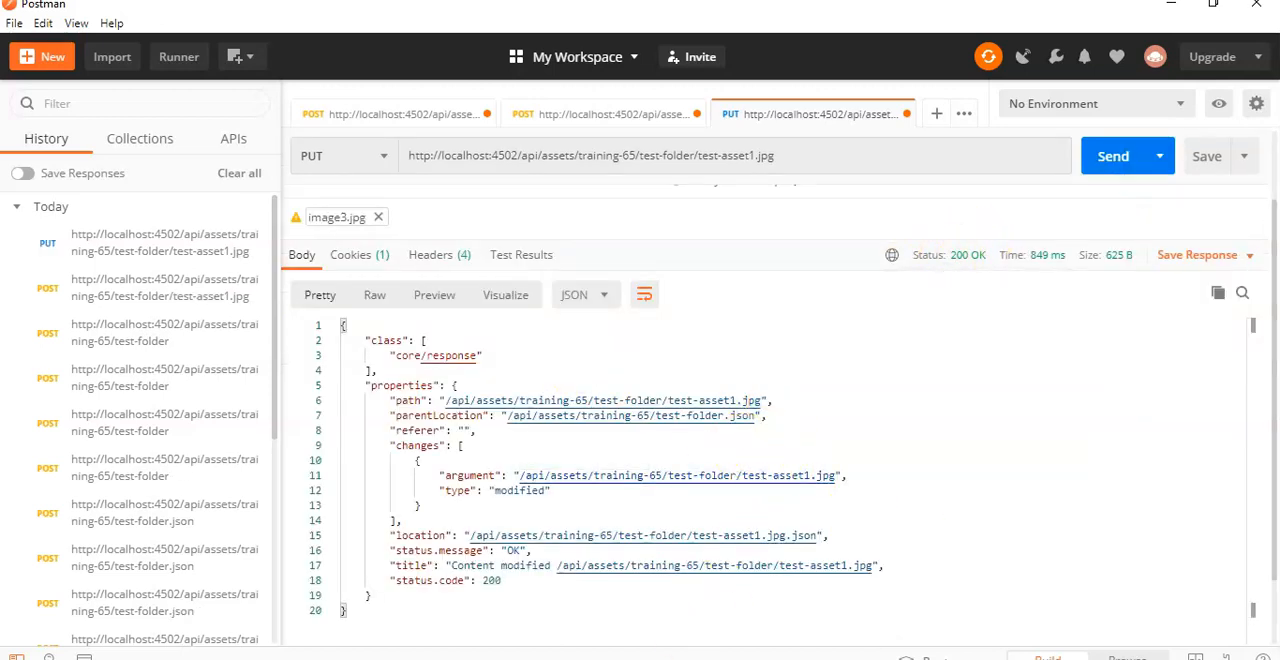
key(alt+Tab)
click(50, 41)
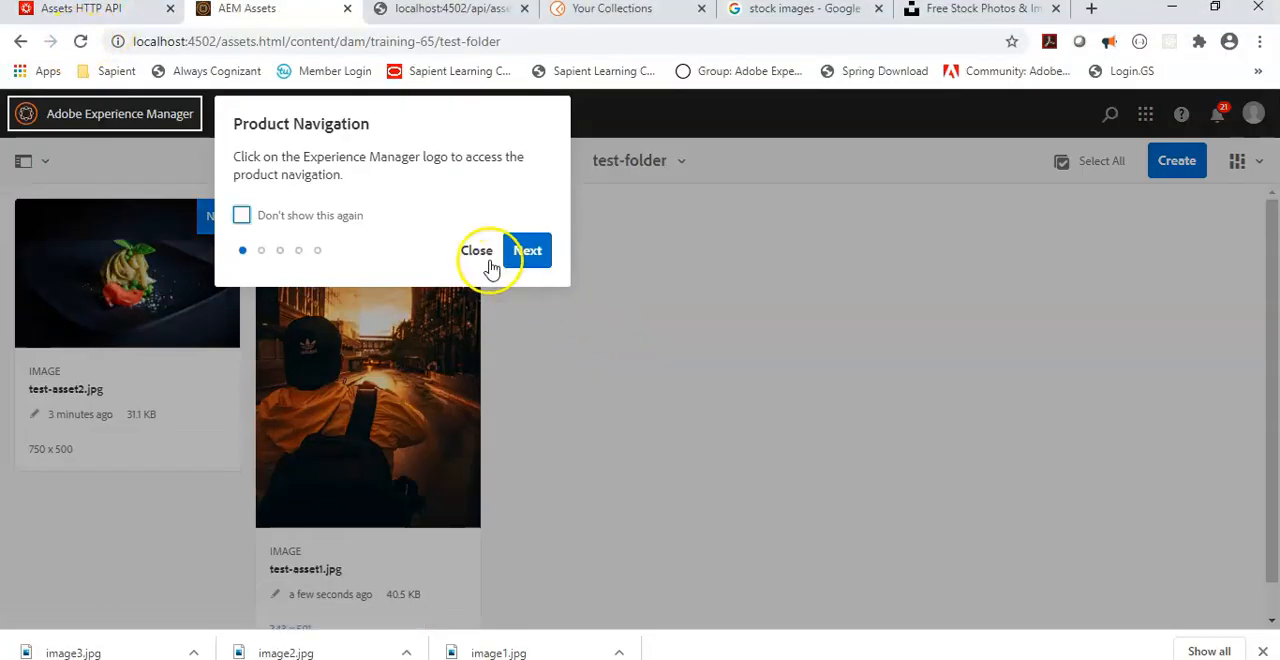
click(484, 258)
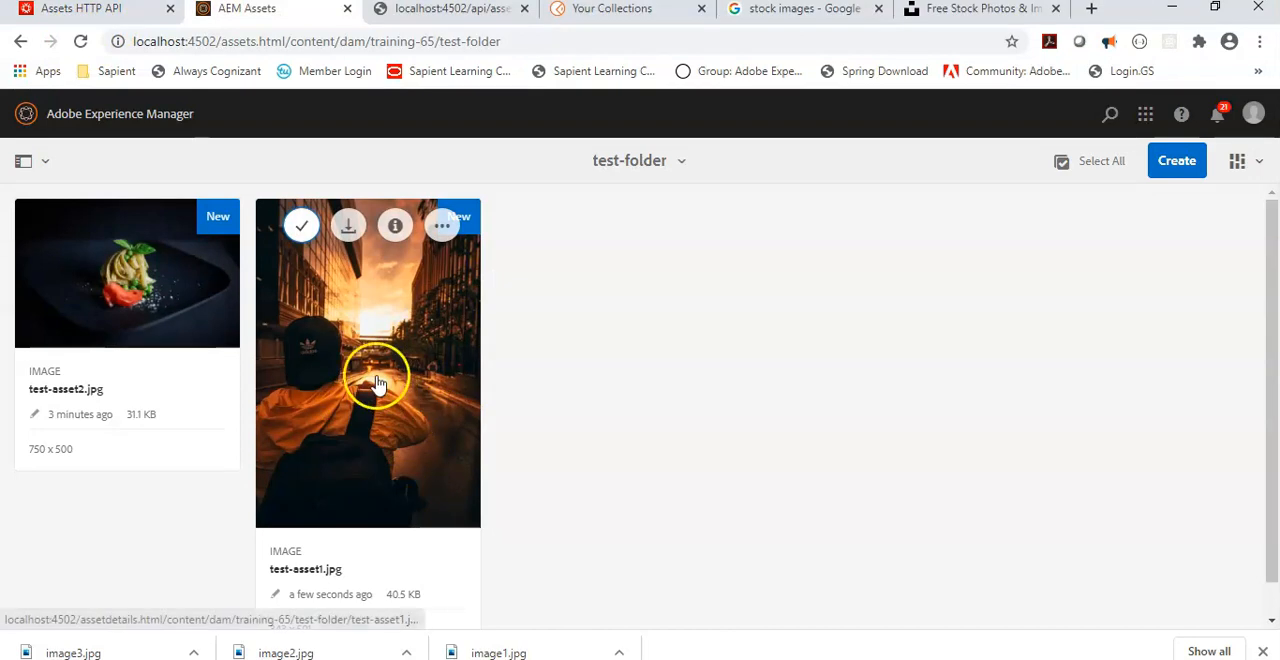
scroll(345, 486, down, 1)
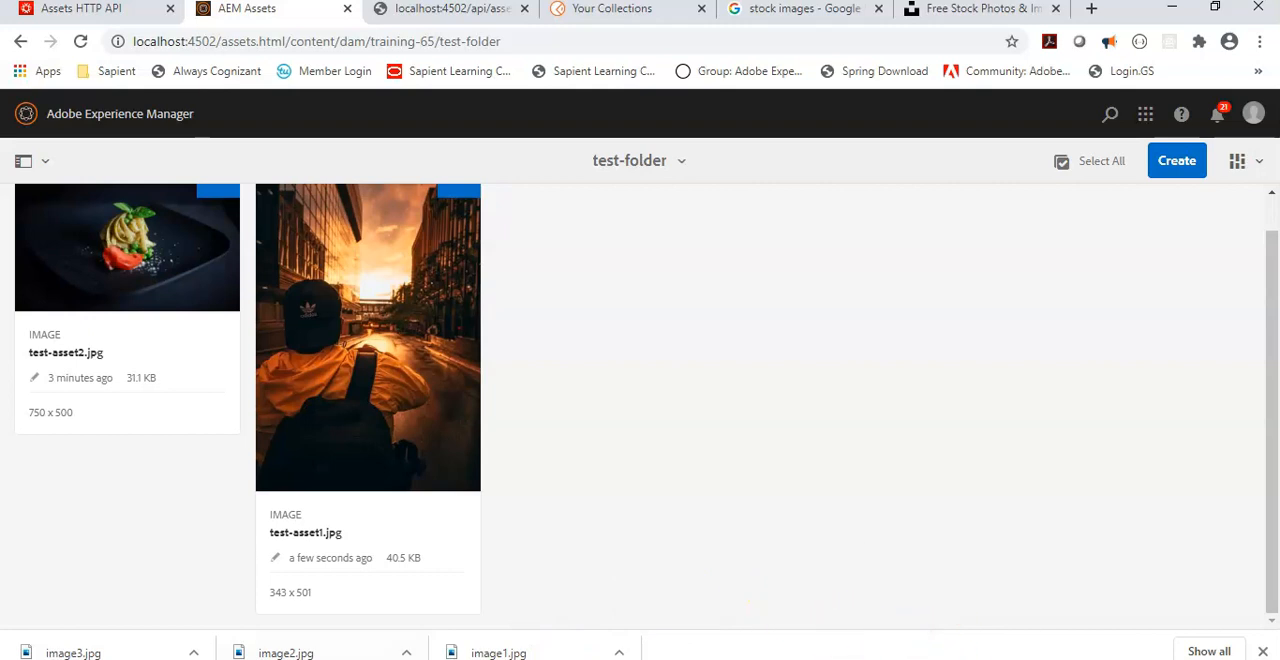
Step: Copy the test-asset1.jpg curl command from Notepad++ and paste it, including the account password, into the Command Prompt
mouse_move(970, 659)
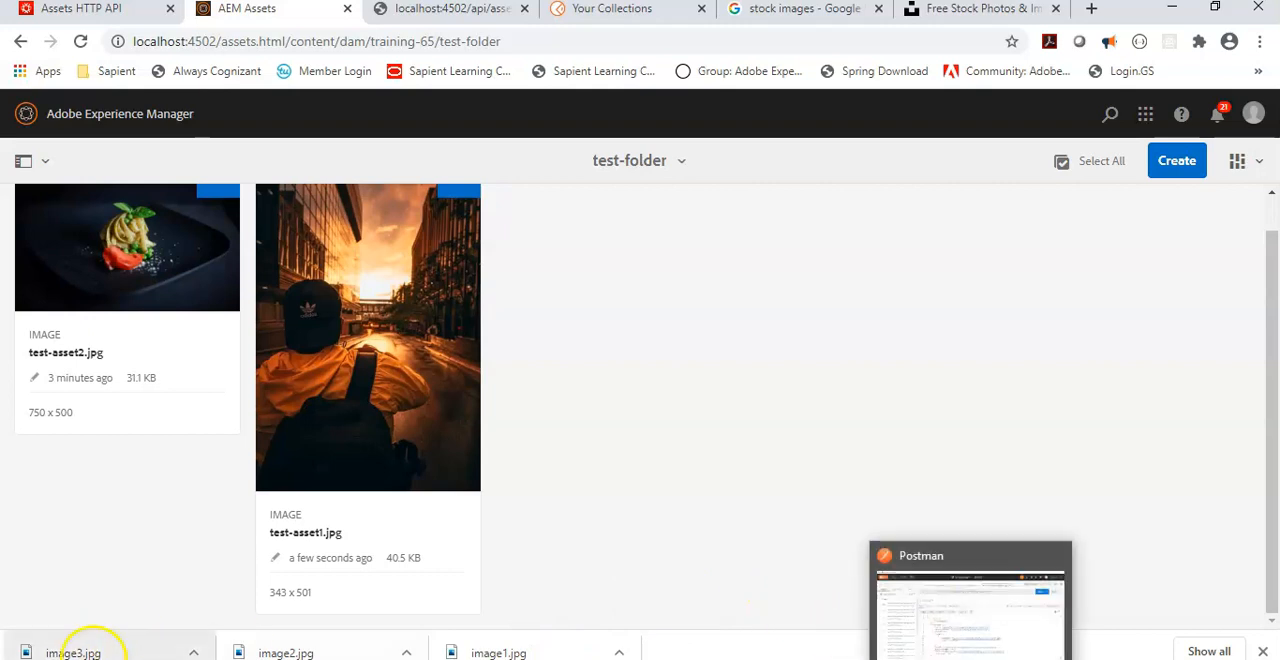
click(86, 658)
right_click(898, 122)
click(942, 152)
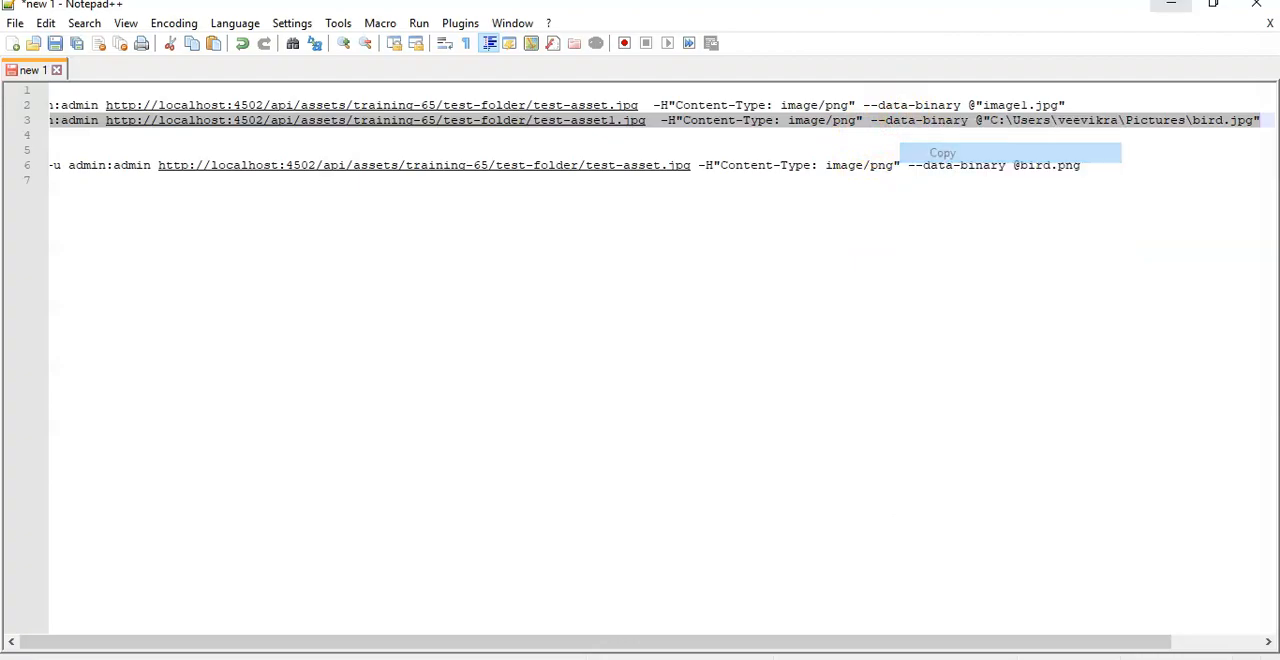
click(1171, 6)
right_click(568, 117)
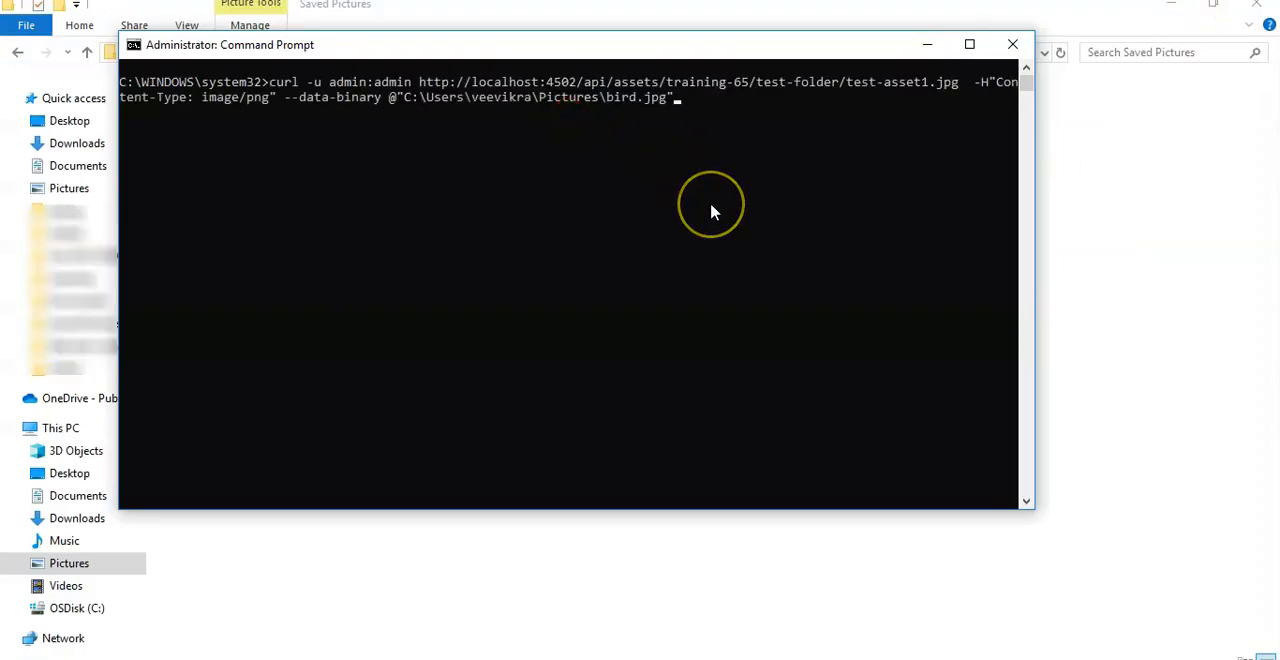
Step: Insert the -X PUT option directly after curl in the pasted command
key(Left)
key(Left)
key(Left)
key(Left)
key(Left)
key(Left)
key(Left)
key(Left)
key(Left)
key(Left)
key(Left)
key(Left)
key(Left)
key(Left)
key(Left)
key(Left)
key(Left)
key(Left)
key(Left)
key(Left)
key(Left)
key(Left)
key(Left)
key(Left)
key(Left)
key(Left)
key(Left)
key(Left)
key(Left)
key(Left)
key(Left)
key(Left)
key(Left)
key(Left)
key(Left)
key(Left)
key(Left)
key(Left)
key(Left)
key(Left)
text(-X PUT)
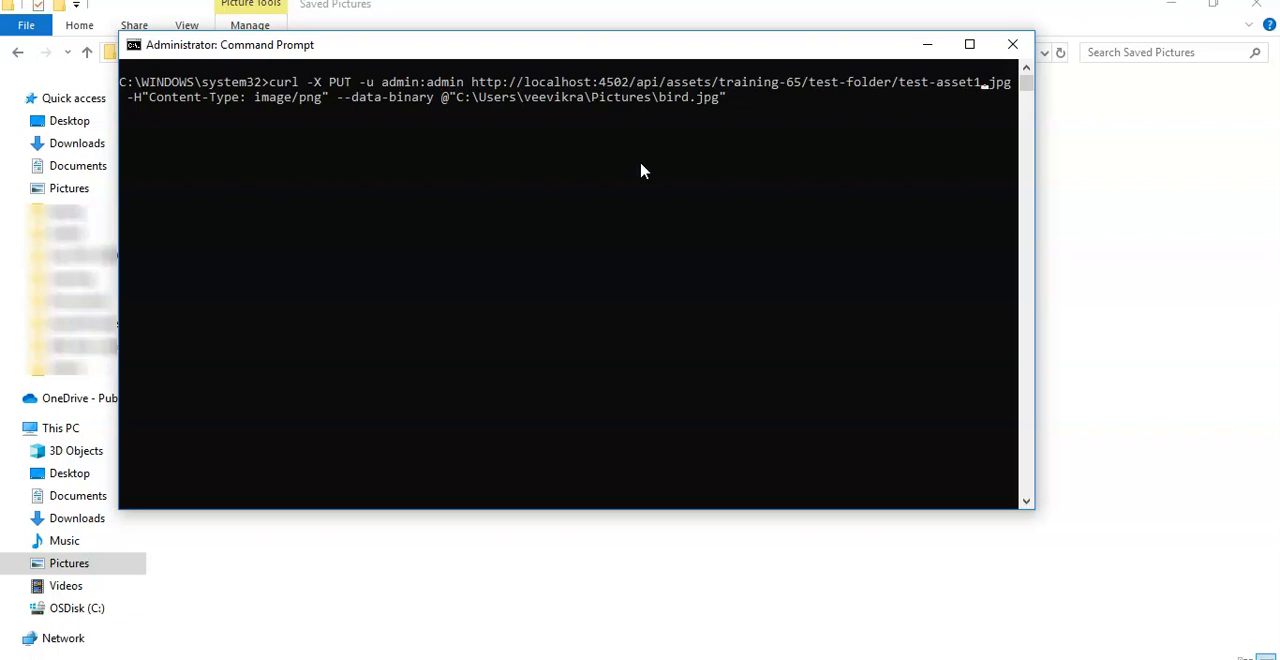
Step: Change the PUT command's target asset to test-asset2.jpg, checking that asset in AEM Assets
key(BackSpace)
text(2)
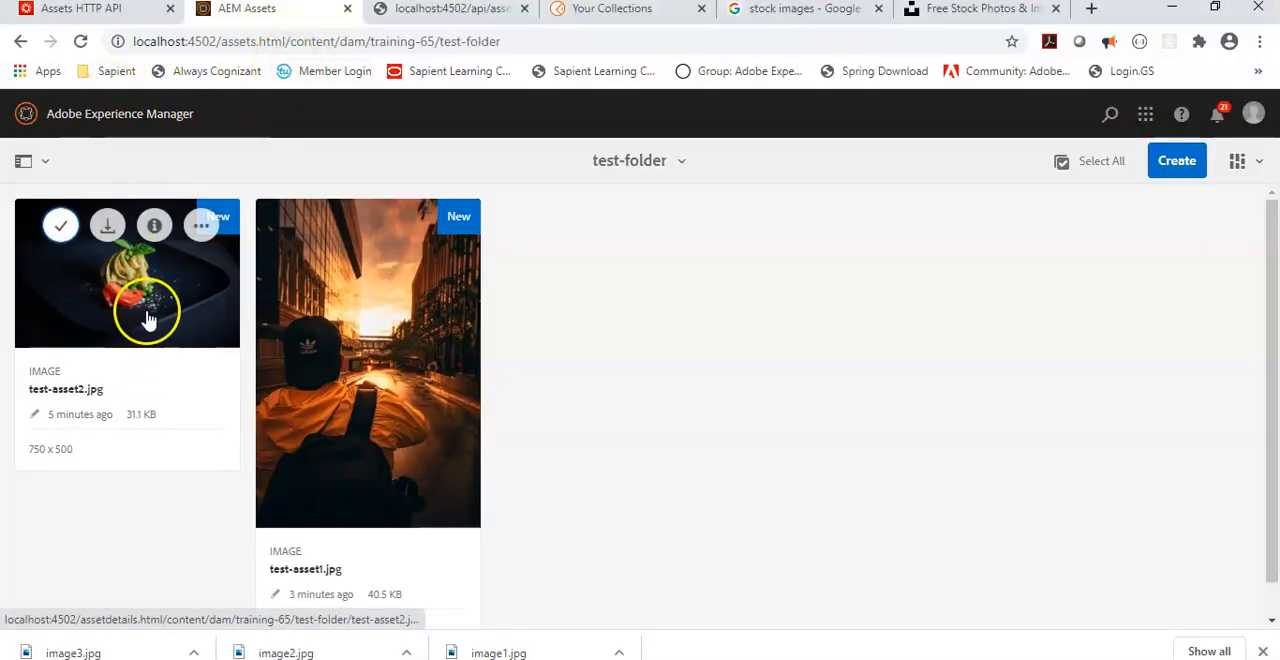
key(alt+Tab)
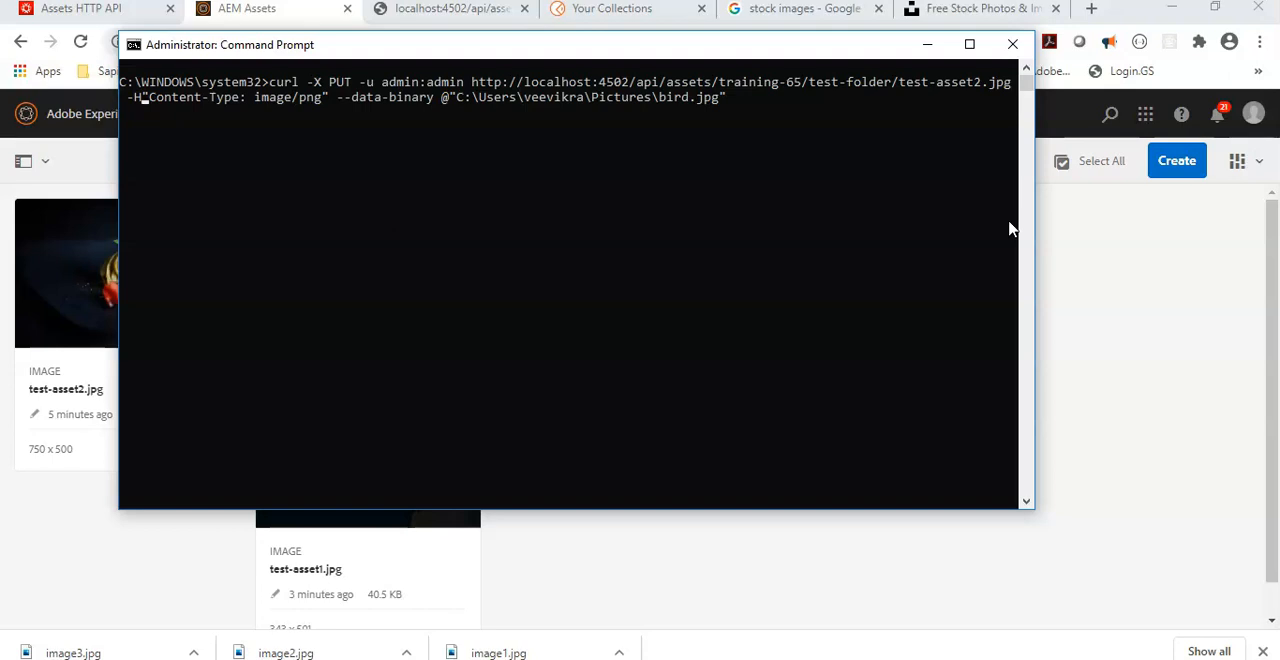
Step: Set the PUT command's content type to image/jpg and its source file to image1.jpg in Saved Pictures, and run it
key(BackSpace)
key(BackSpace)
key(BackSpace)
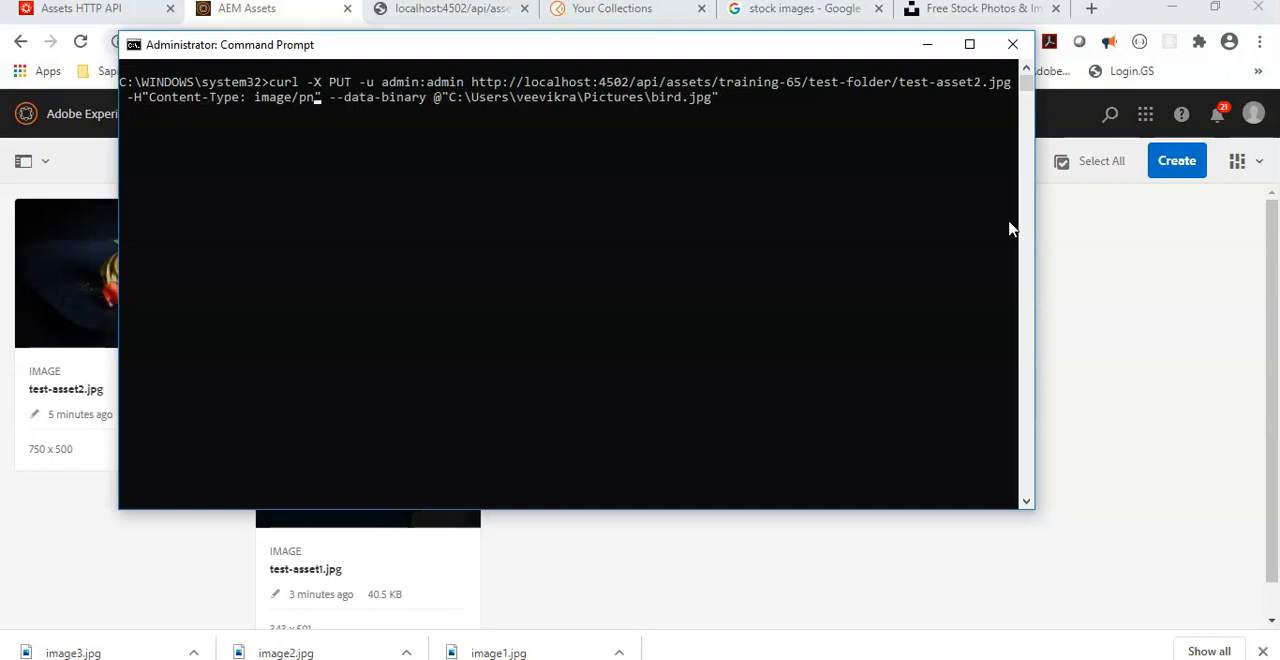
text(jpg)
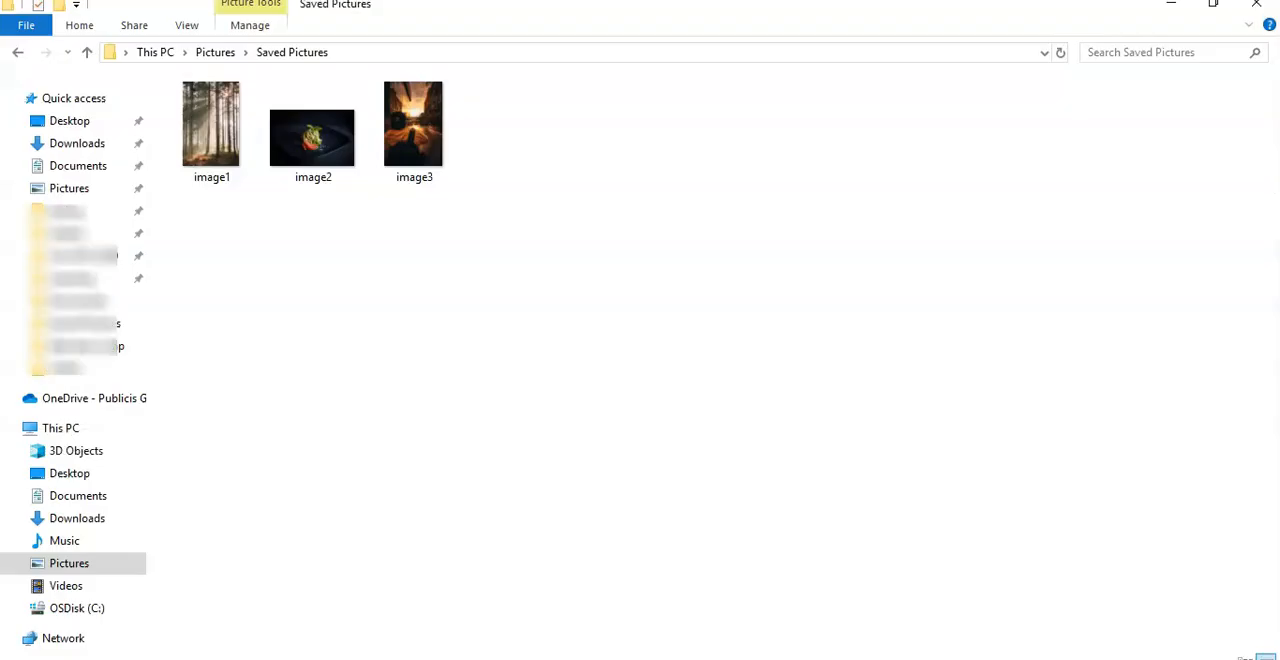
click(230, 163)
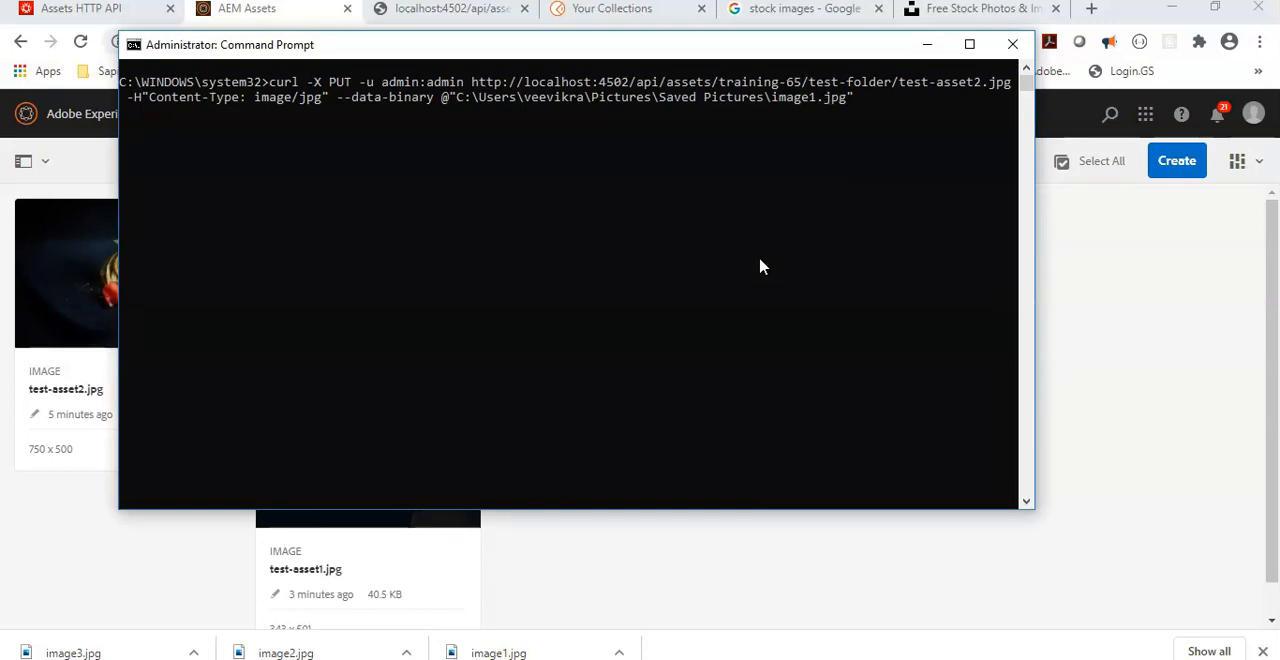
key(Return)
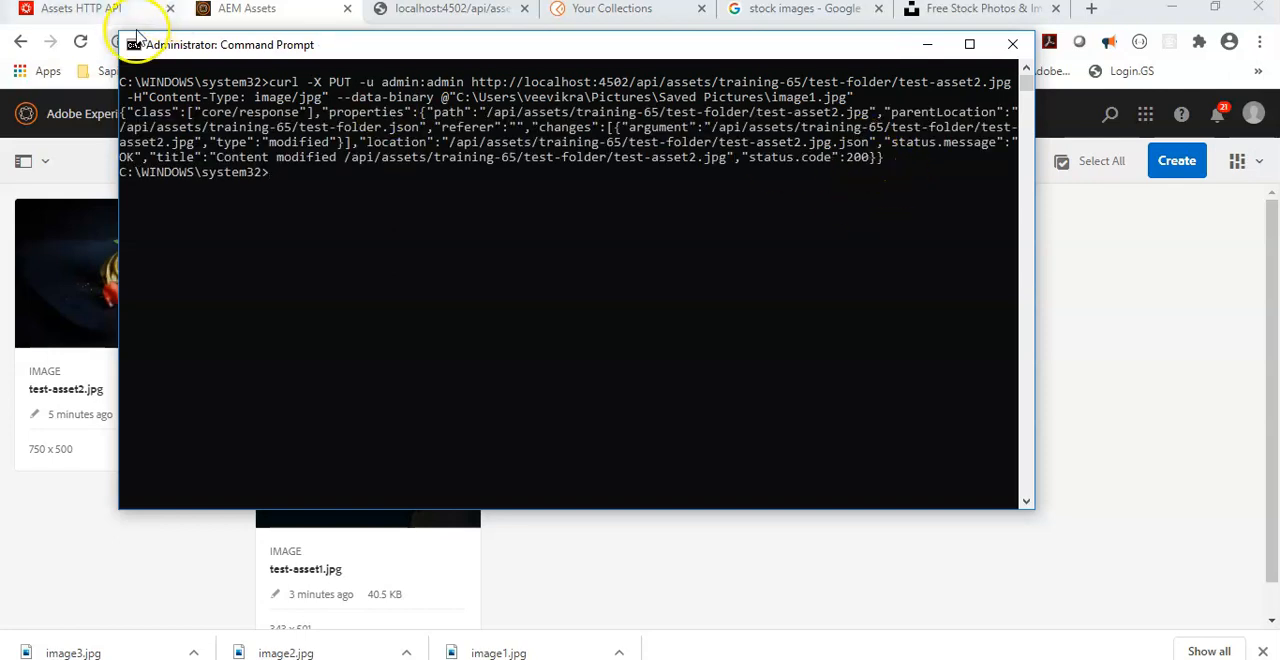
Step: Reload test-folder in AEM Assets, dismiss the product navigation tour and check the image of test-asset2.jpg
click(80, 41)
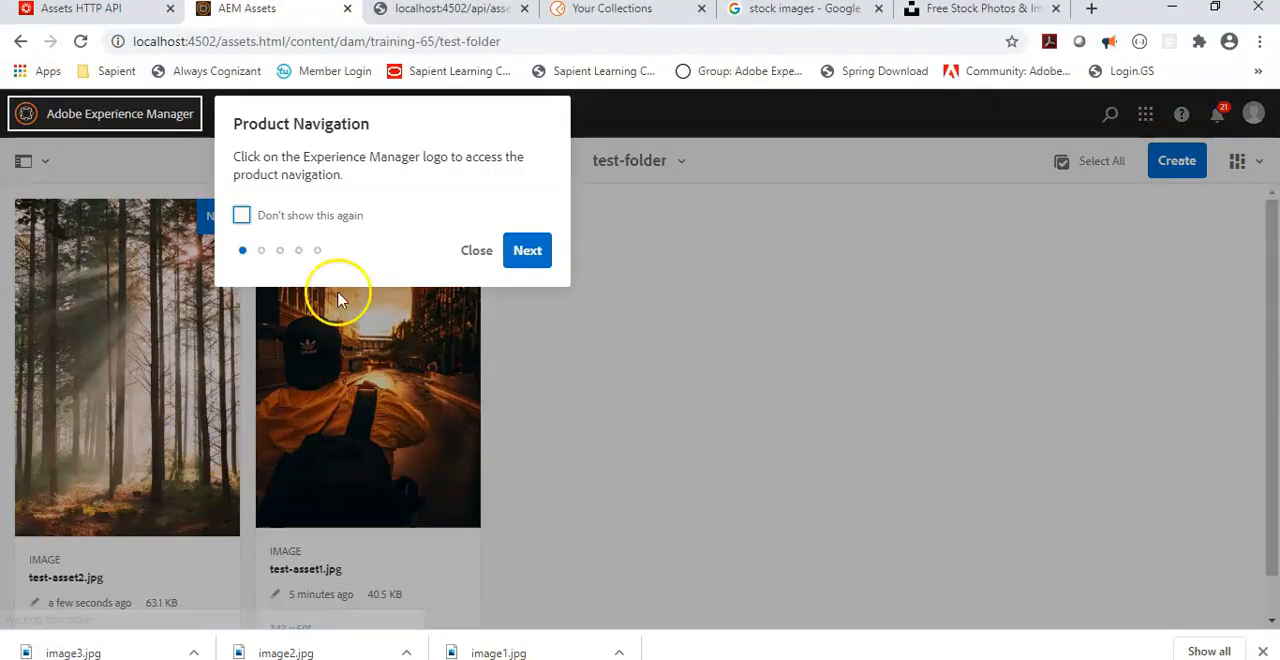
click(472, 252)
scroll(262, 349, down, 1)
mouse_move(262, 398)
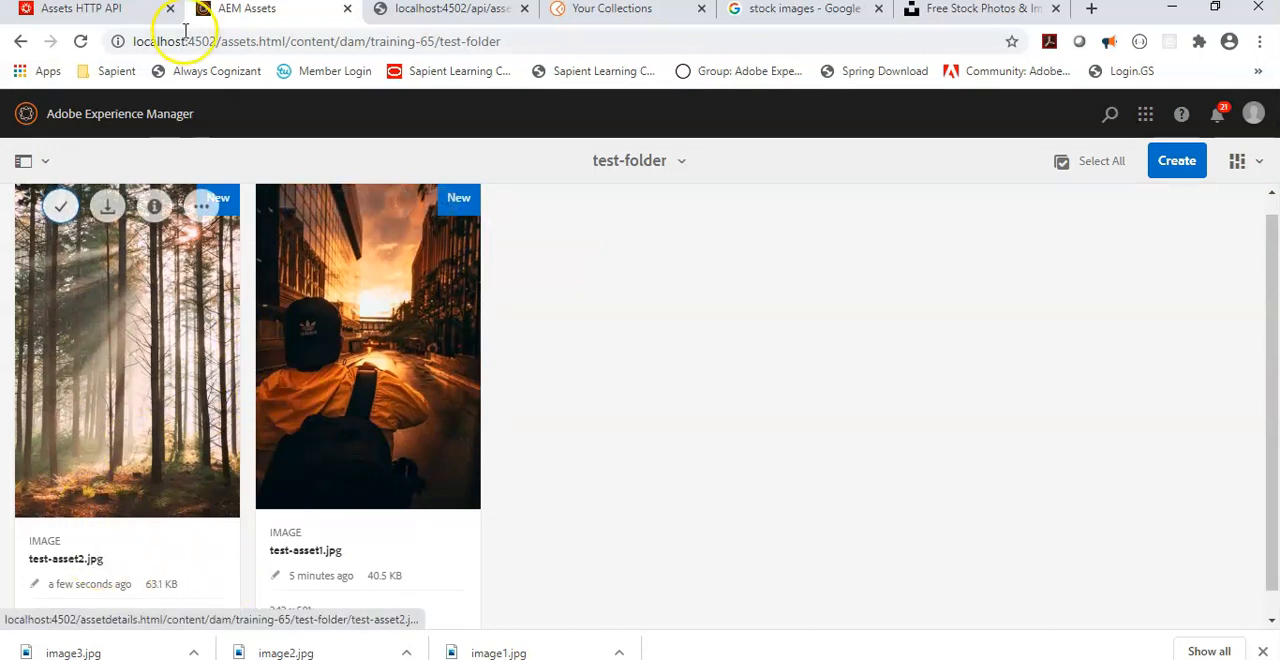
Step: Glance at the Update asset metadata documentation and open the properties of test-asset2.jpg in AEM Assets
click(92, 8)
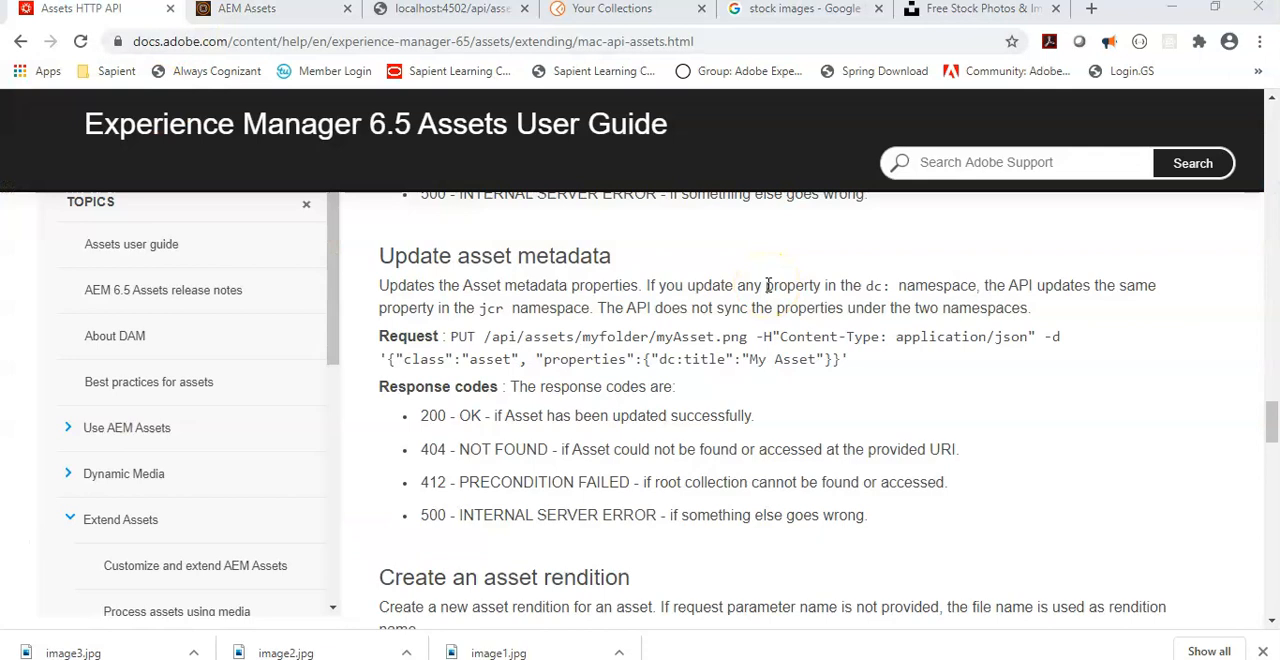
click(275, 12)
mouse_move(200, 251)
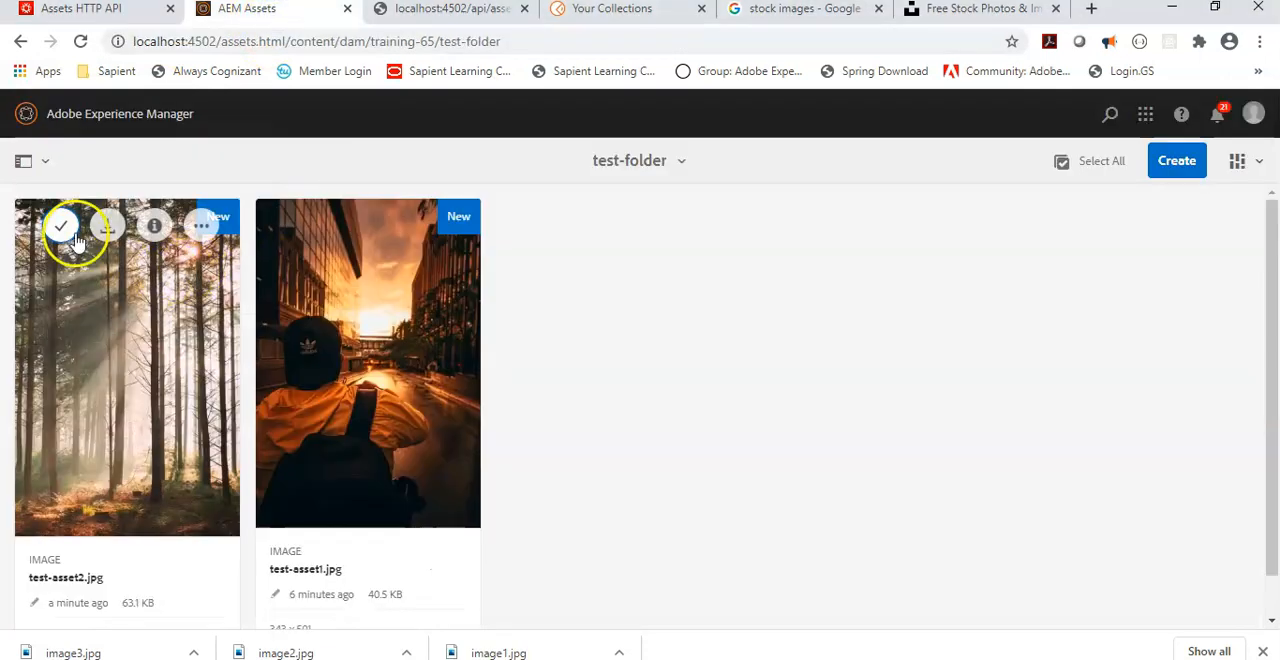
click(61, 226)
click(528, 118)
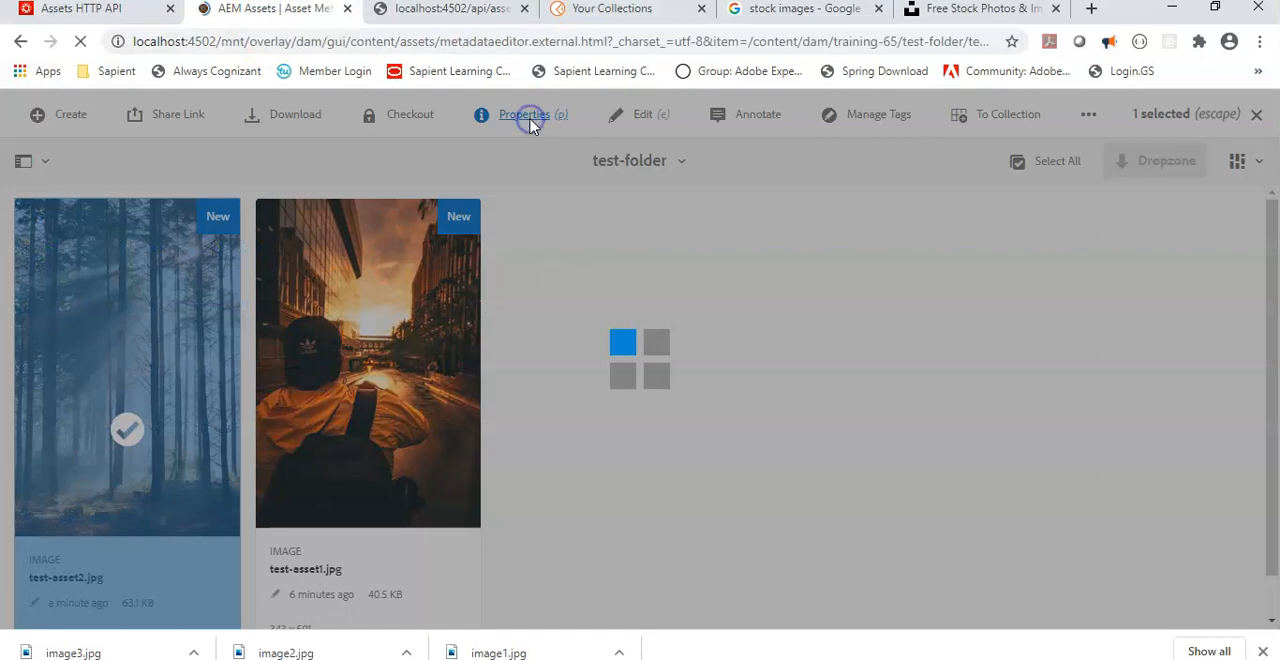
Step: Examine the request path and JSON body under Update asset metadata in the Assets HTTP API documentation
click(82, 9)
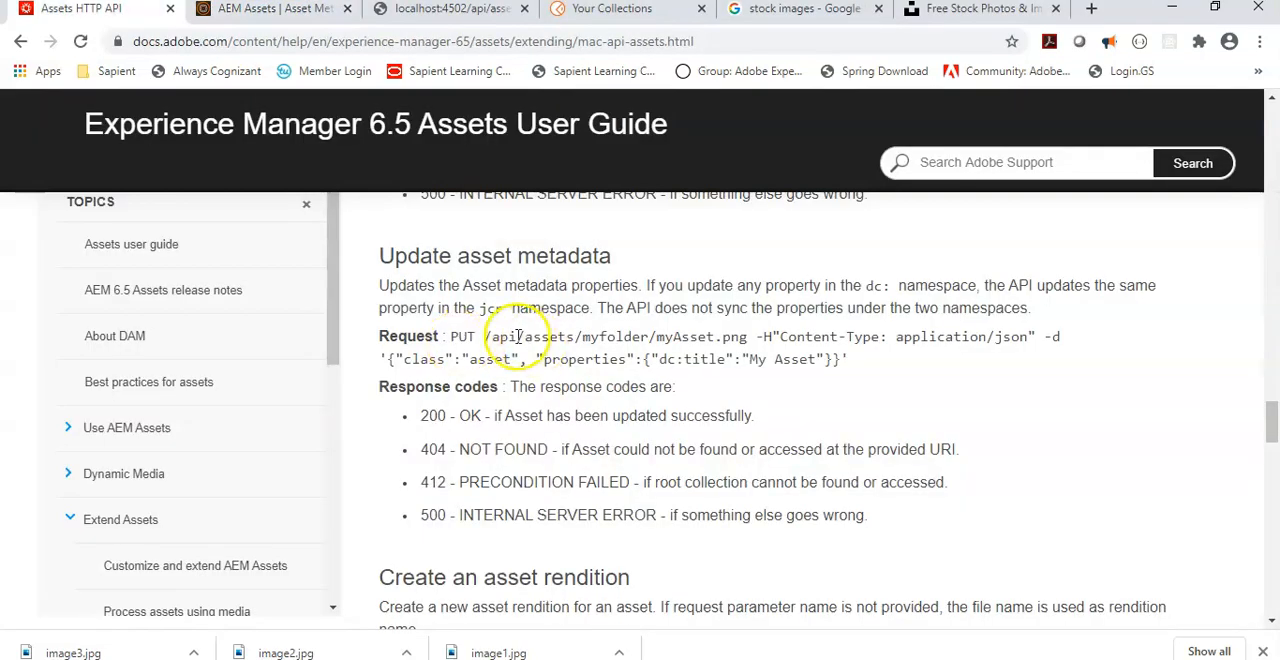
drag(484, 337, 727, 340)
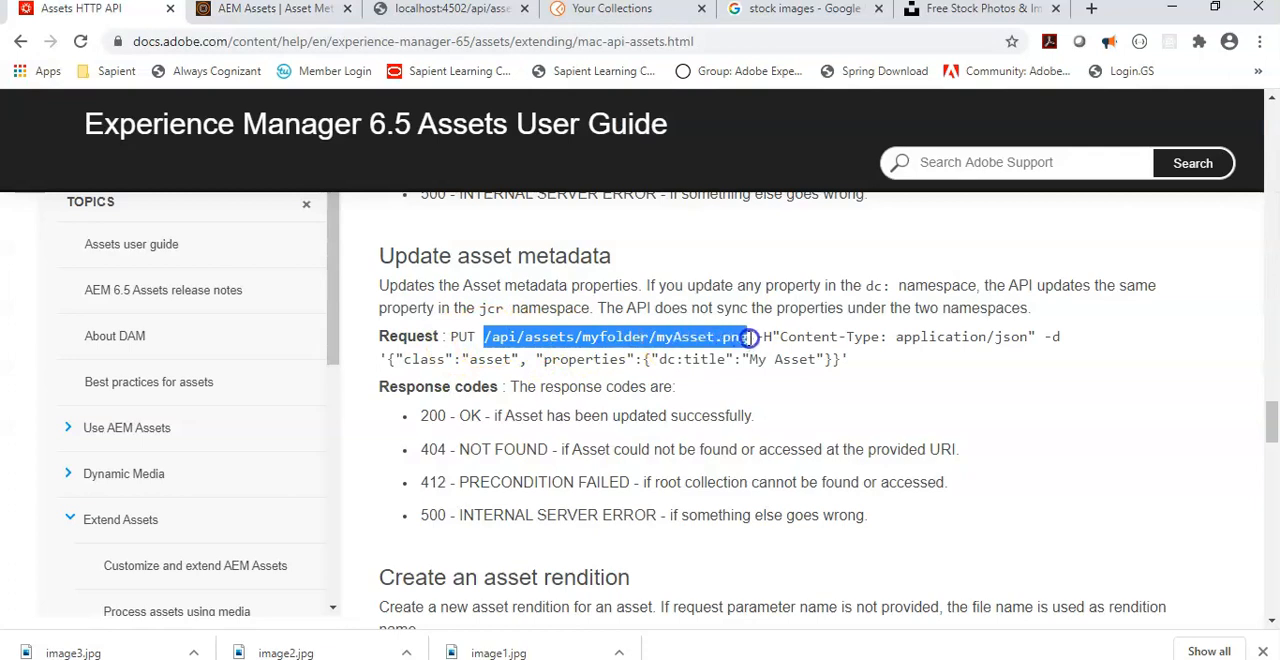
drag(381, 358, 843, 357)
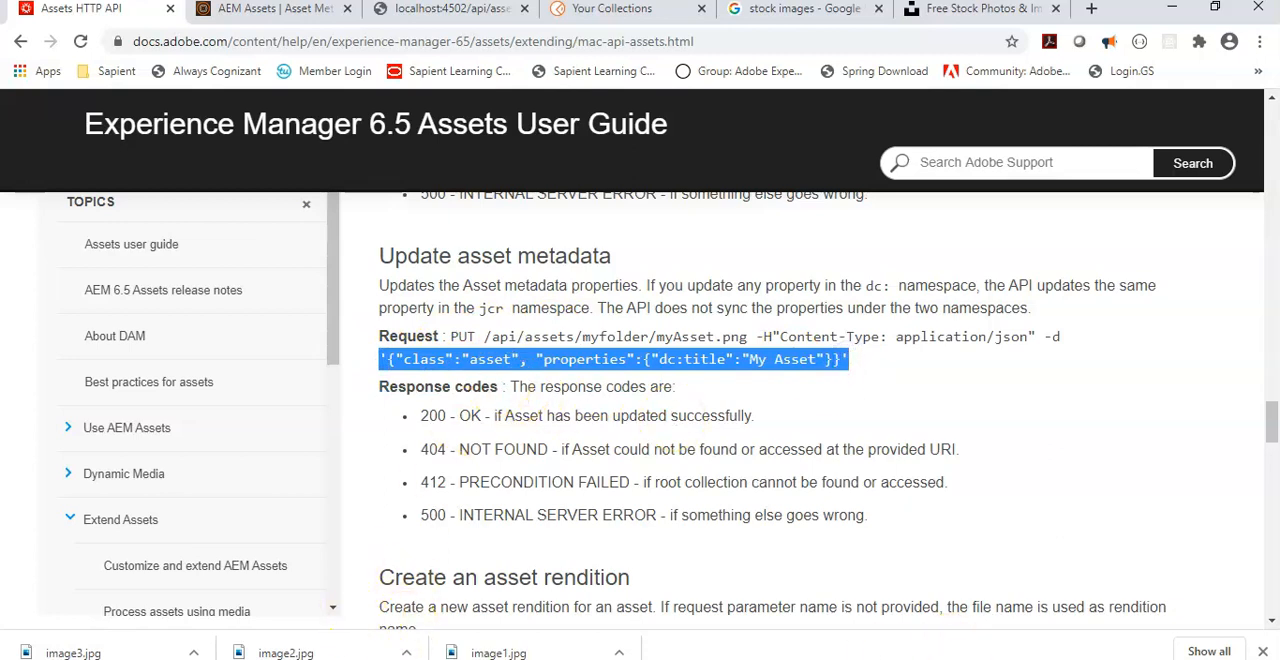
Step: Create a new PUT request in Postman, copying the test-asset1.jpg URL from the existing PUT request
key(alt+Tab)
click(943, 115)
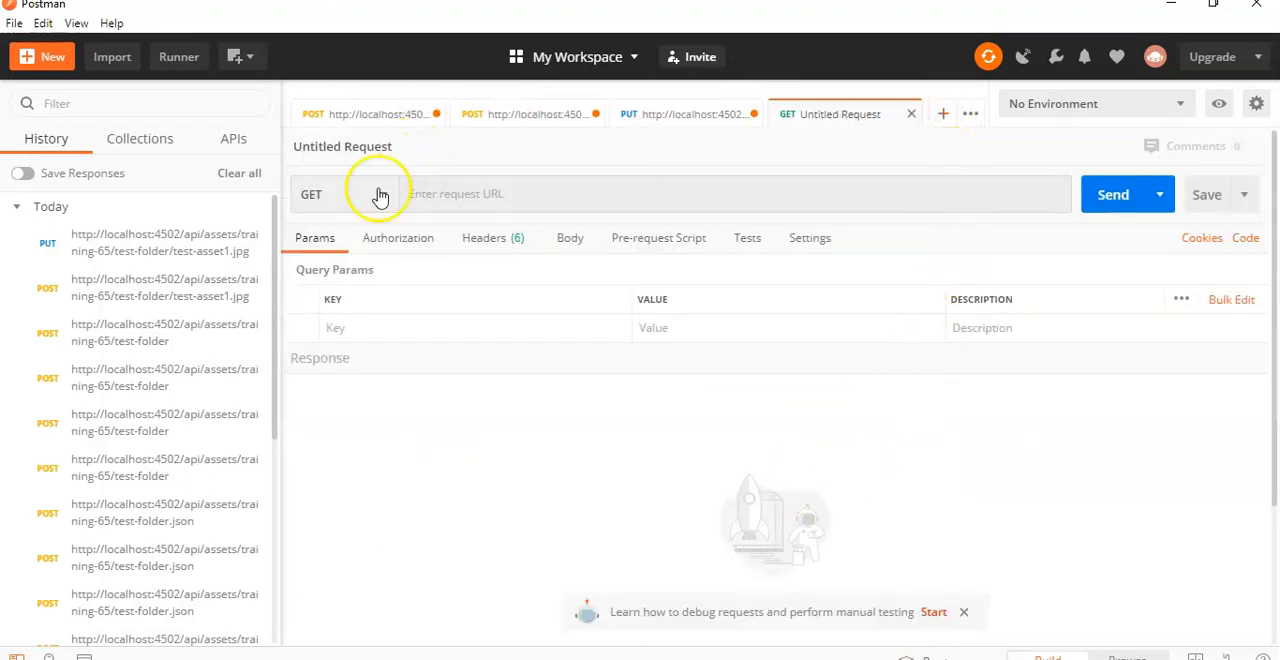
click(700, 114)
drag(781, 155, 390, 168)
key(ctrl+c)
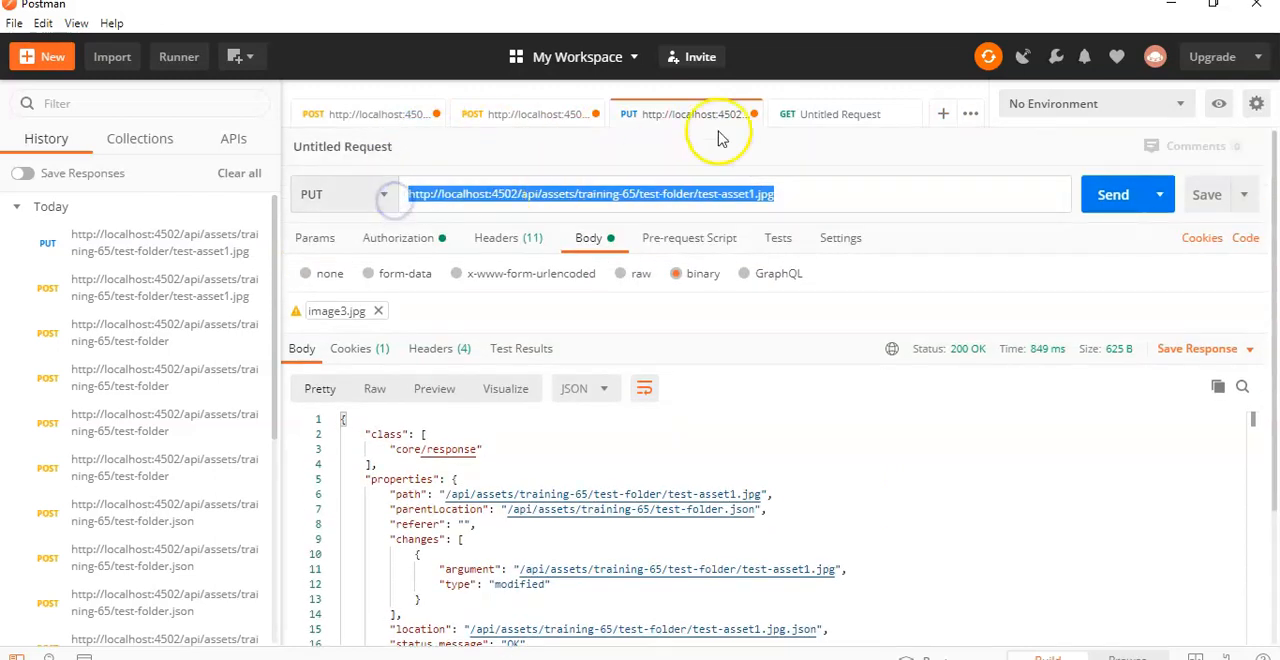
click(789, 114)
click(597, 193)
key(ctrl+v)
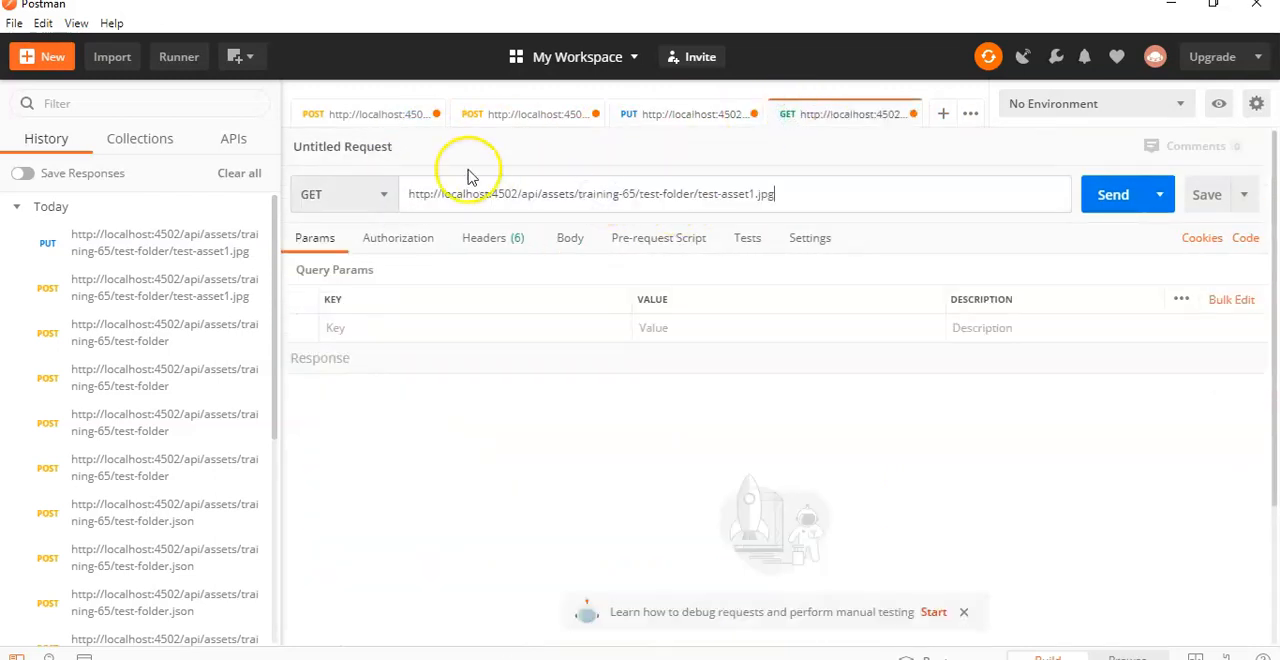
click(360, 197)
click(336, 287)
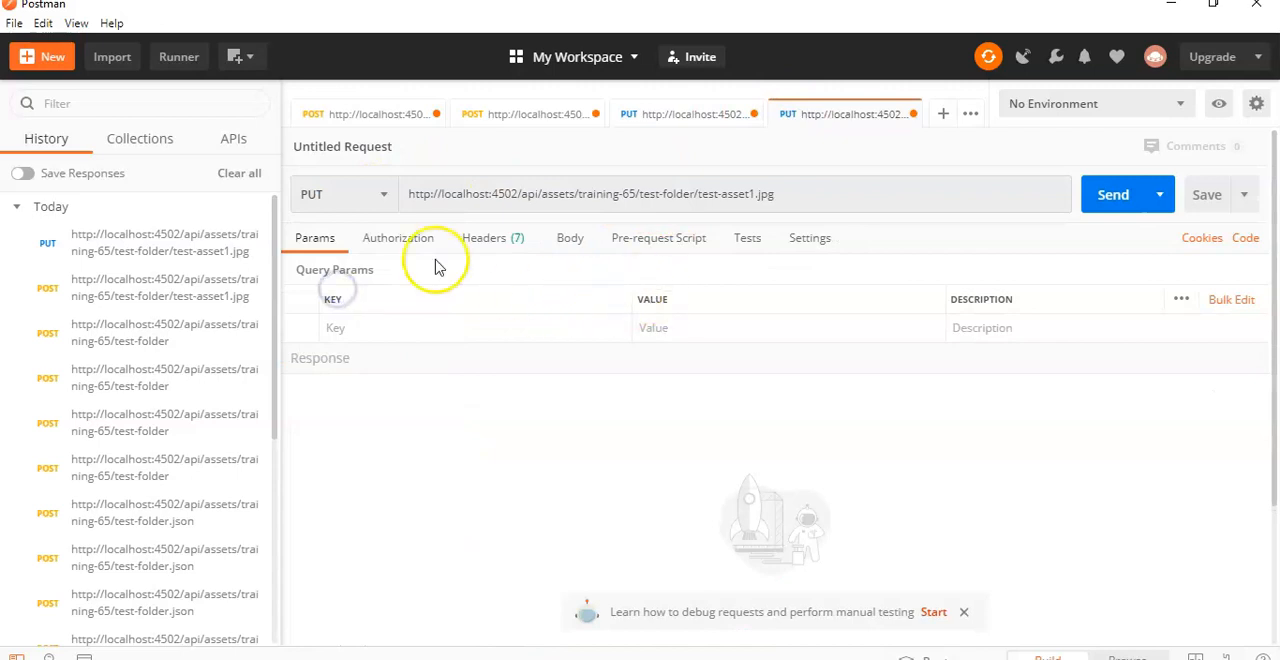
Step: Set the new PUT request's authorization type to Basic Auth
click(405, 238)
click(432, 302)
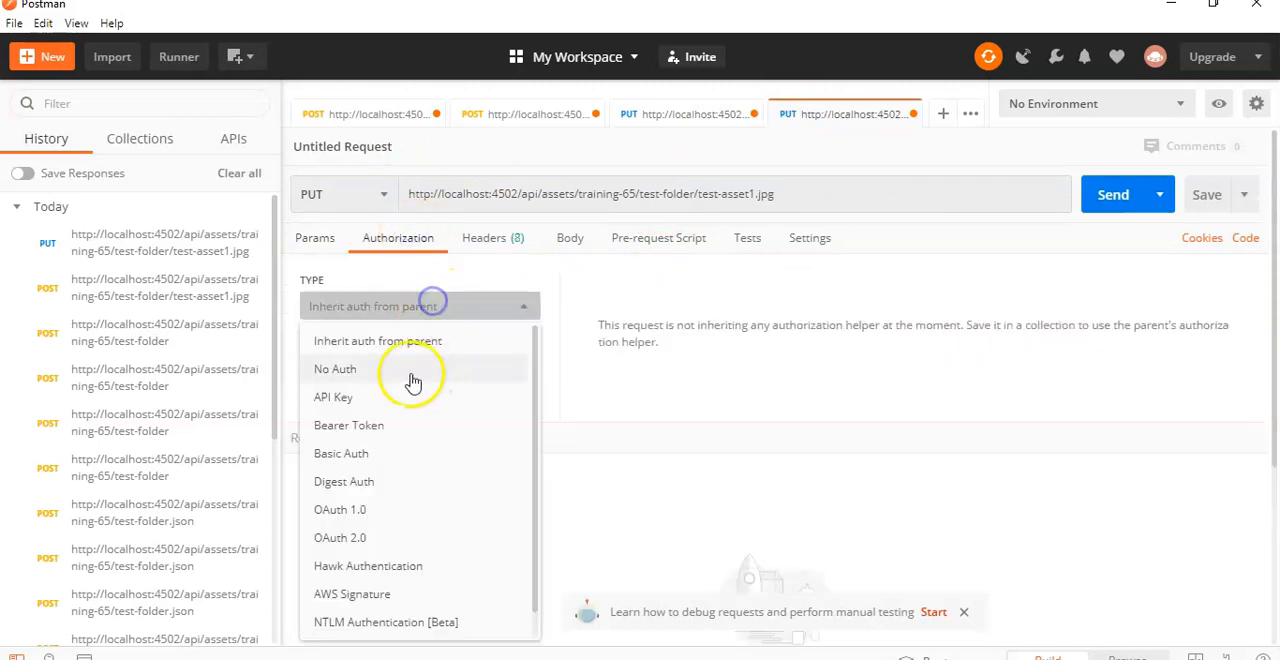
click(368, 455)
Step: Add a Content-Type header with the value application/json to the request, checking it against the documentation
click(496, 248)
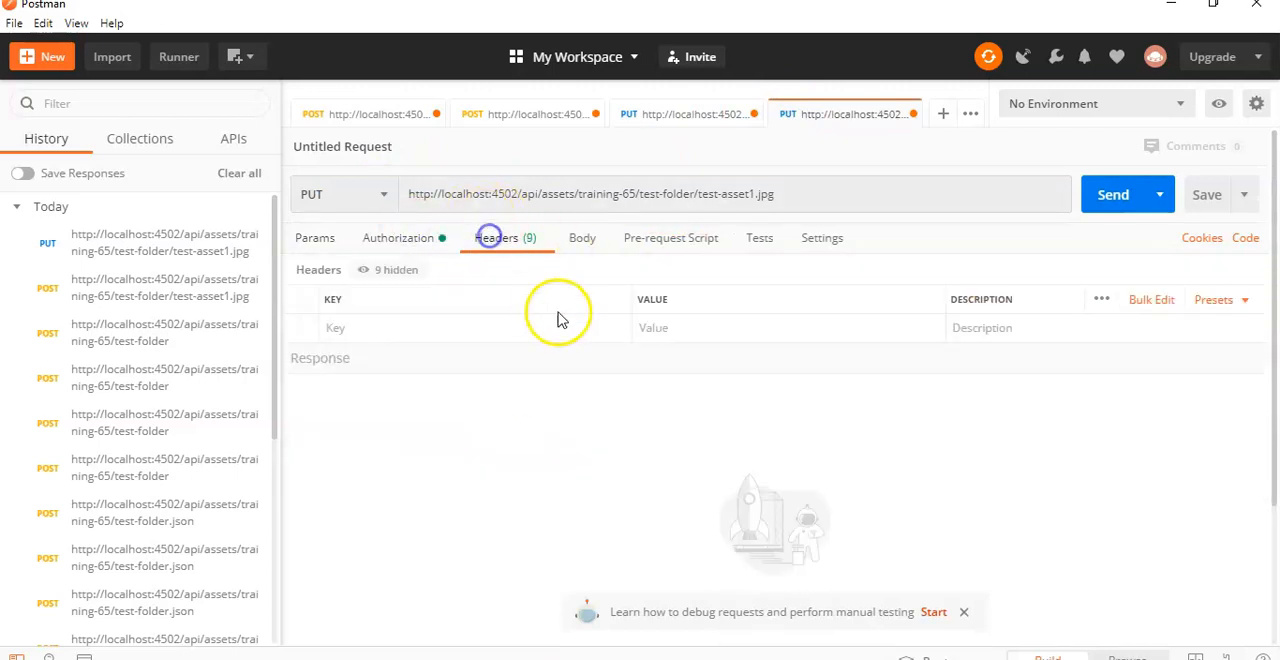
key(alt+Tab)
key(alt+Tab)
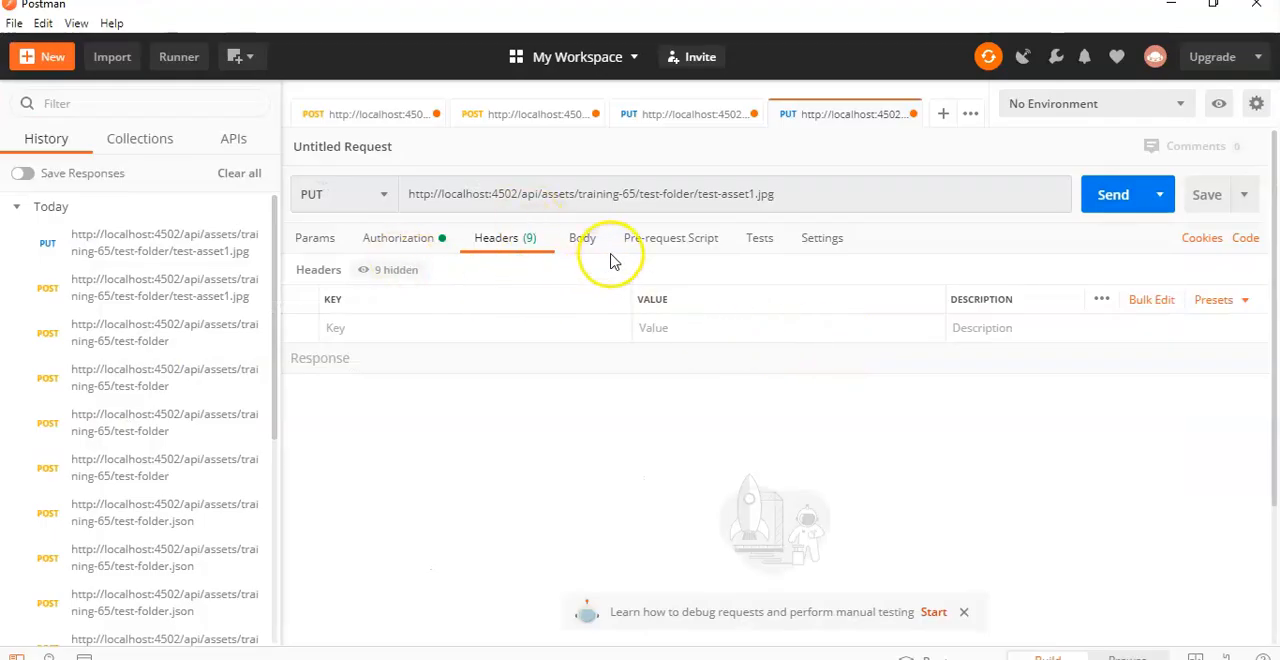
click(510, 328)
text(Content-Tye)
key(BackSpace)
text(pe)
key(Tab)
text(ap)
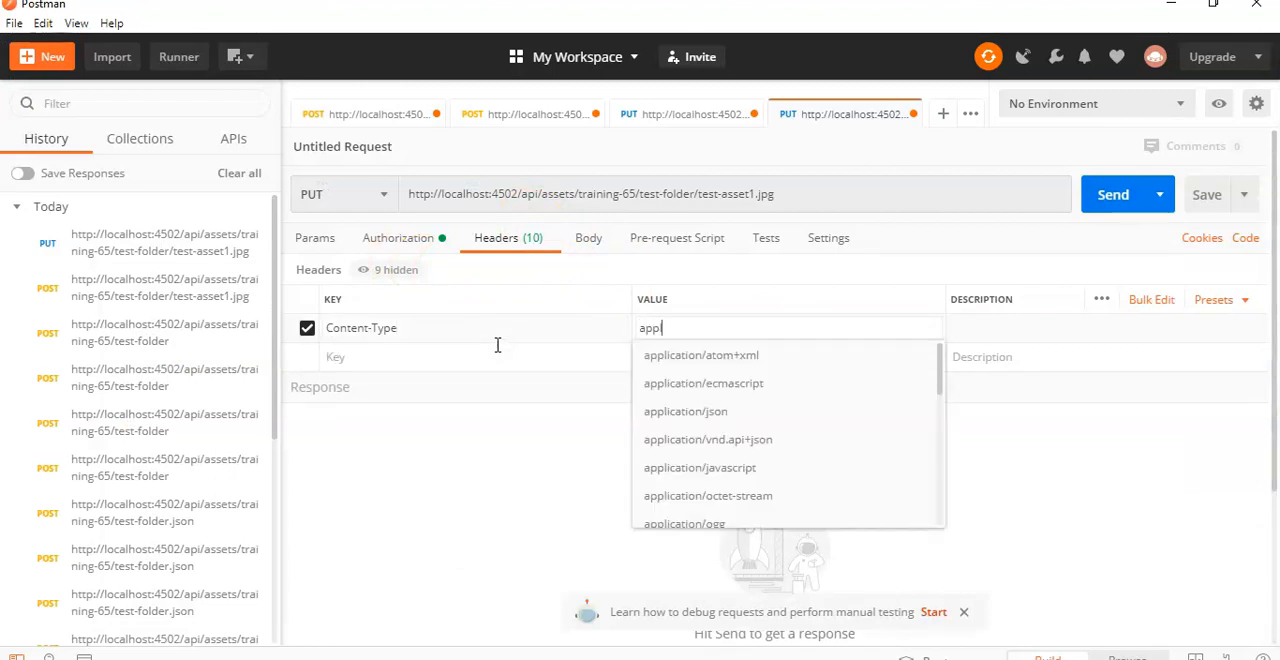
text(pl)
click(686, 420)
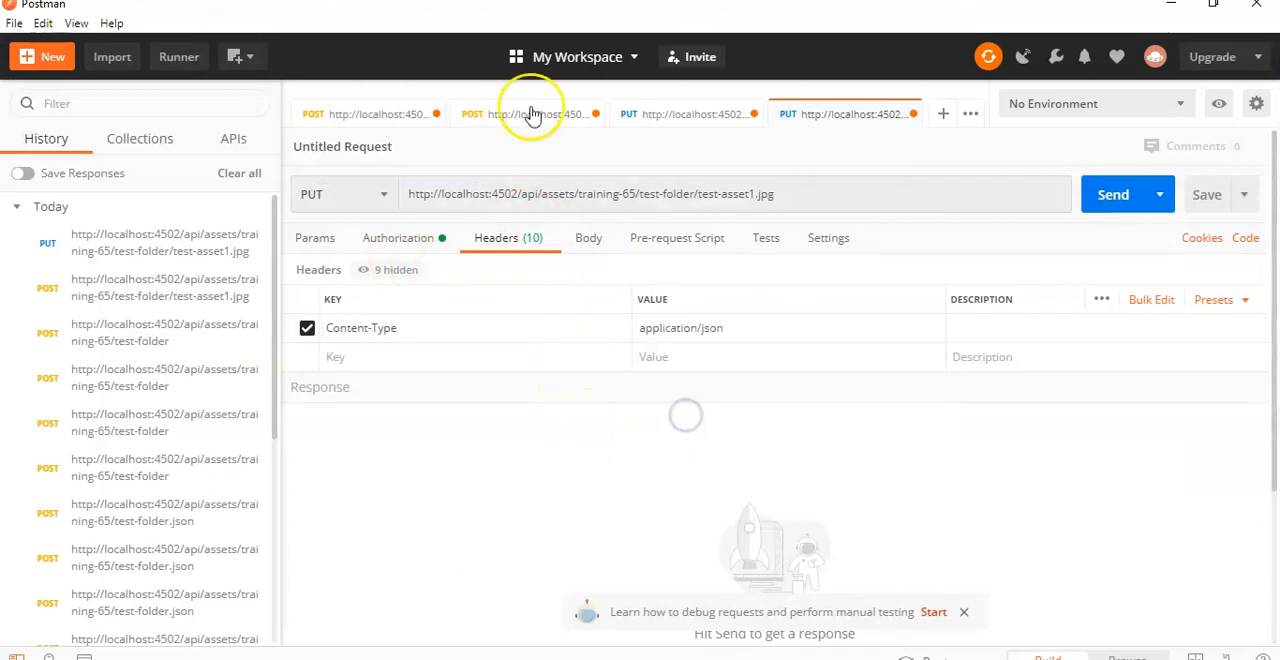
Step: Set the request body to raw JSON and copy the sample metadata JSON from the documentation into it
click(597, 250)
click(622, 273)
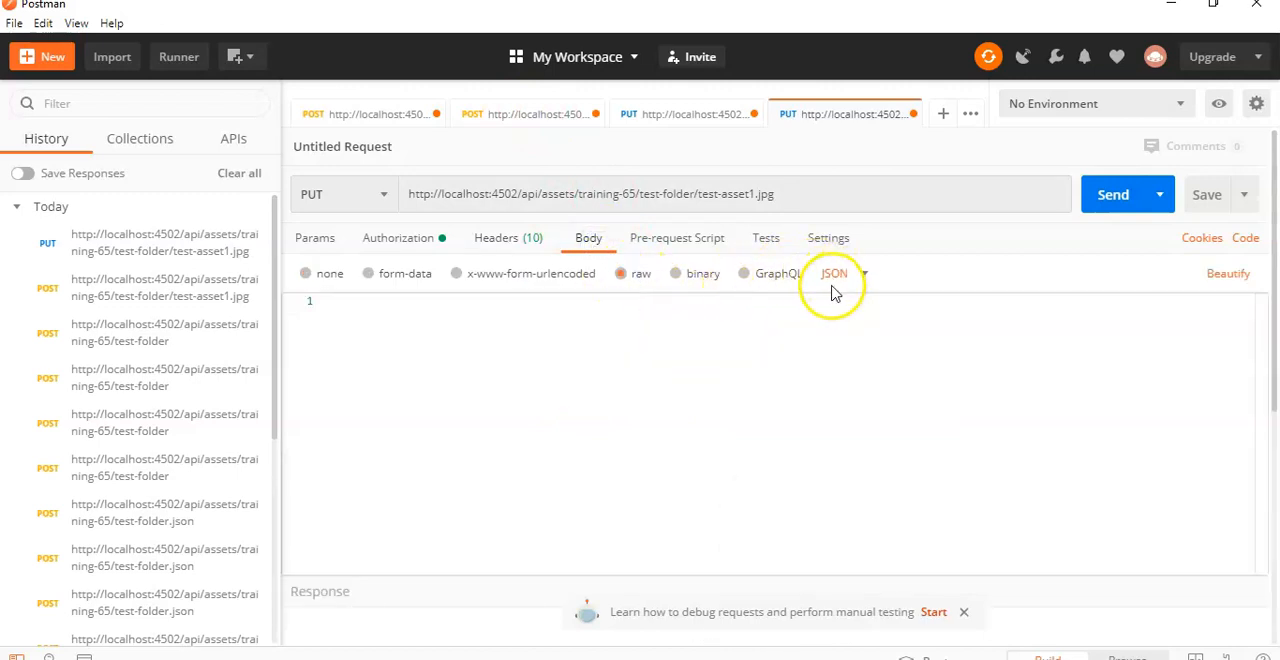
key(alt+Tab)
click(526, 380)
drag(387, 358, 845, 358)
key(alt+Tab)
Step: Check the picture on the test-asset2.jpg properties page, and set dc:title to Forest in the Postman request body
click(534, 365)
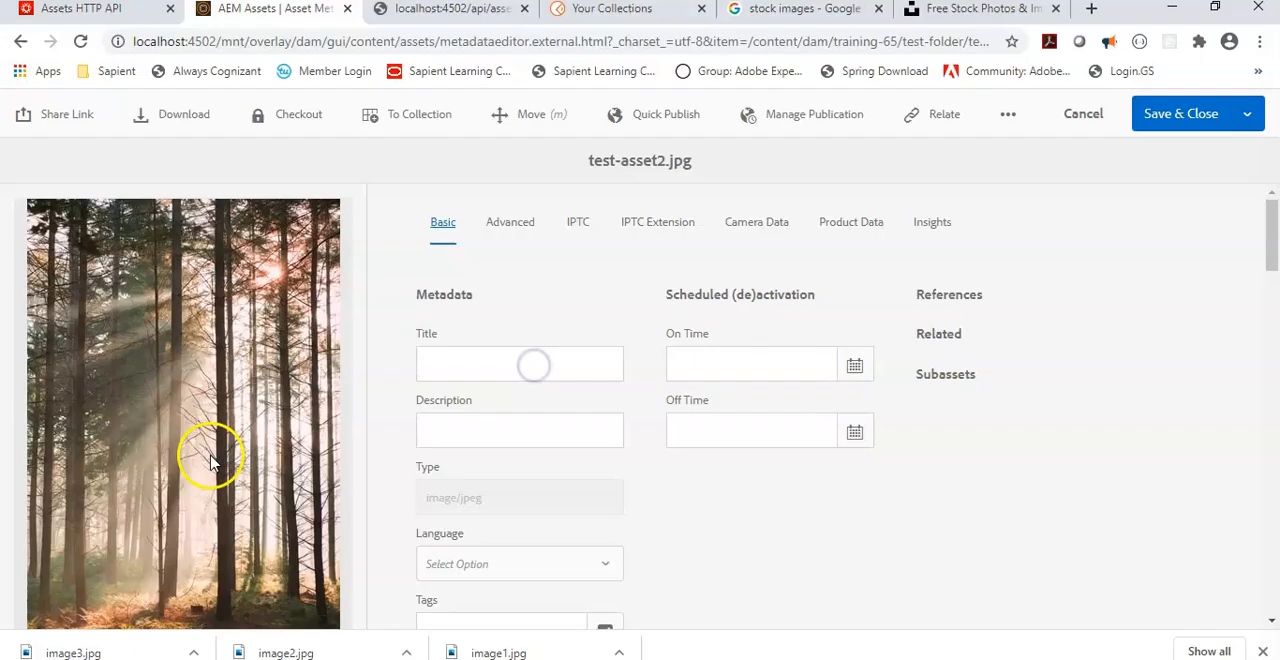
mouse_move(587, 659)
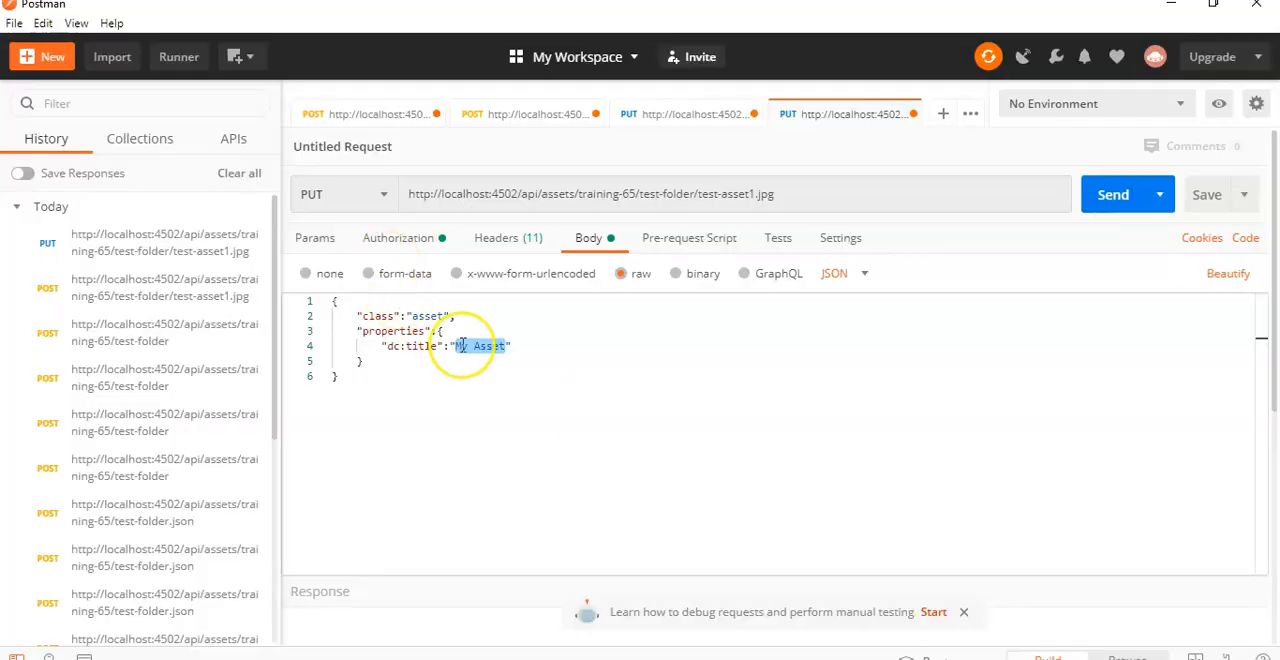
text(Forest")
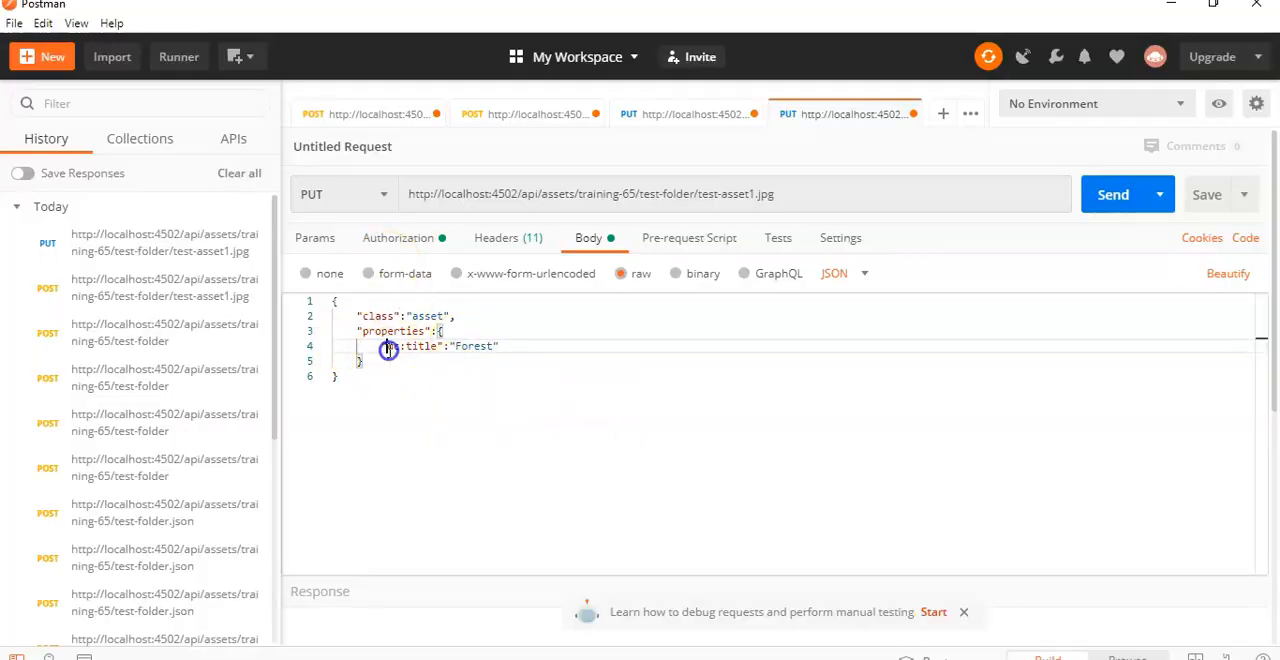
Step: Add a dc:description property with the value "This is a wonderful image" below dc:title in the JSON body
drag(387, 346, 440, 348)
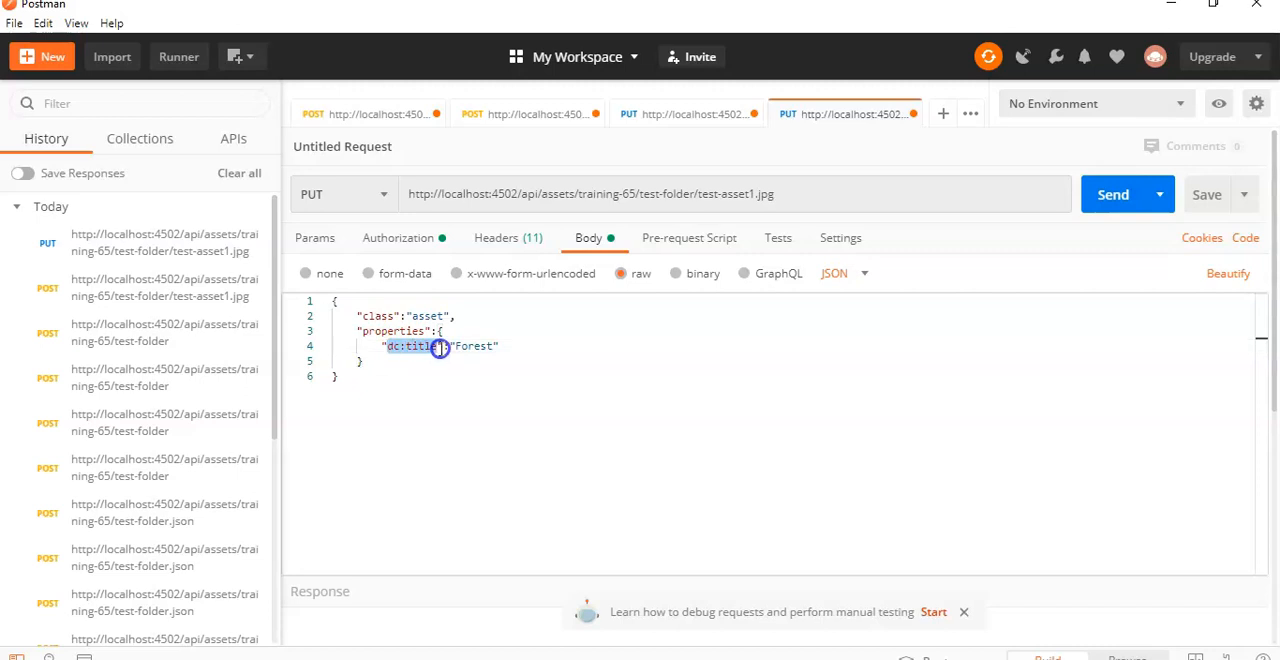
click(500, 348)
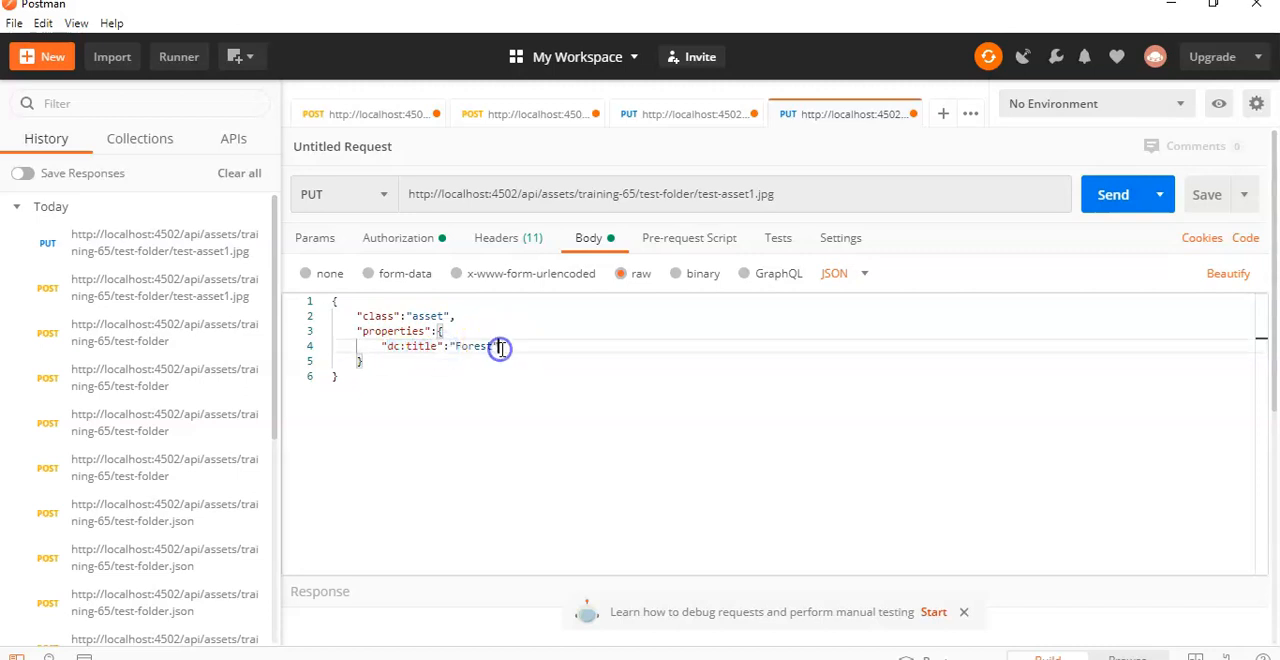
text(,)
key(Return)
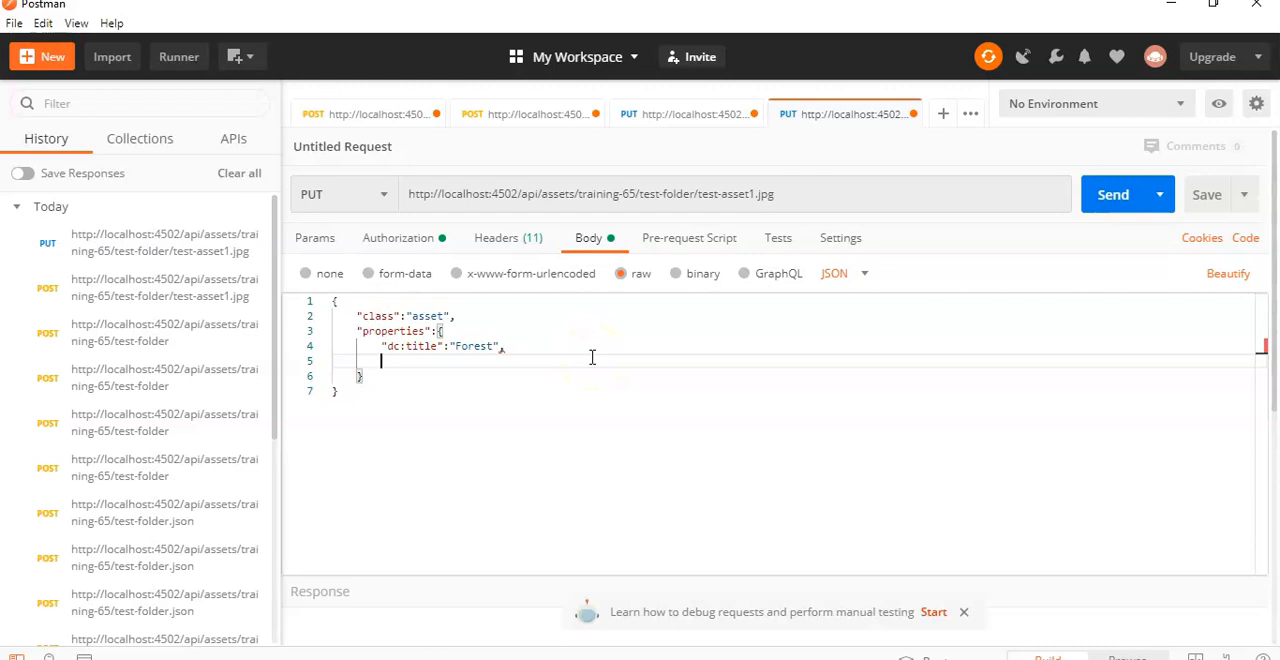
text("dc:description":"This )
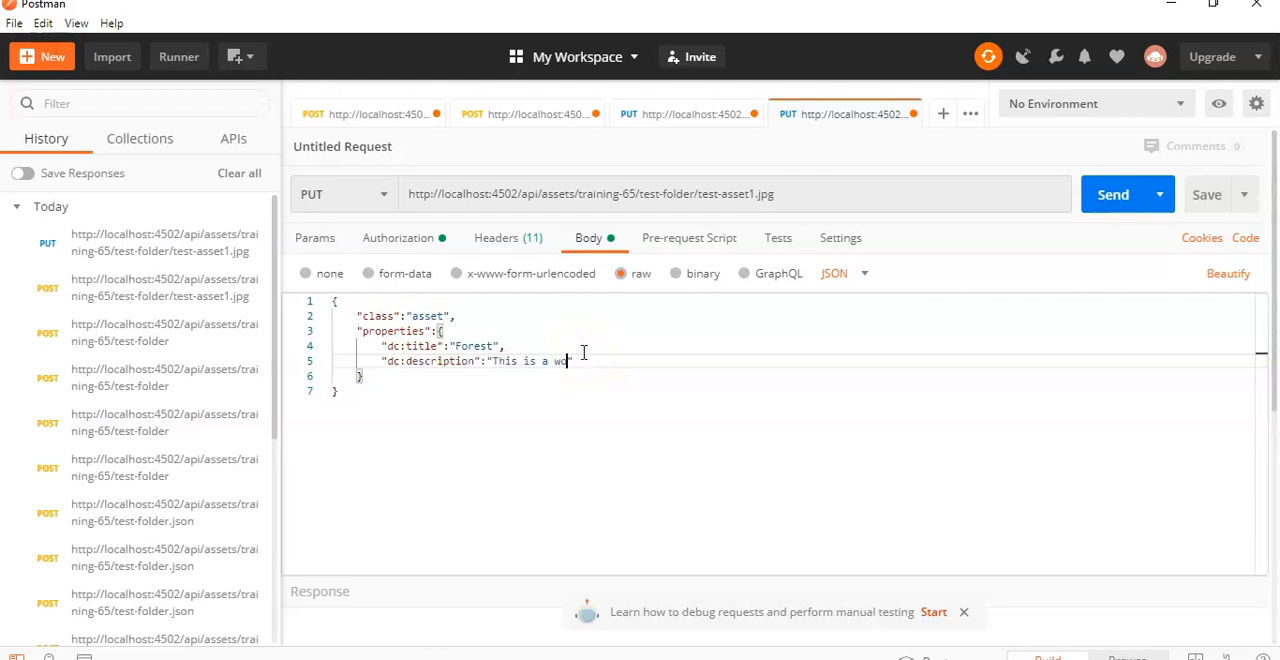
text(is a wonderful image)
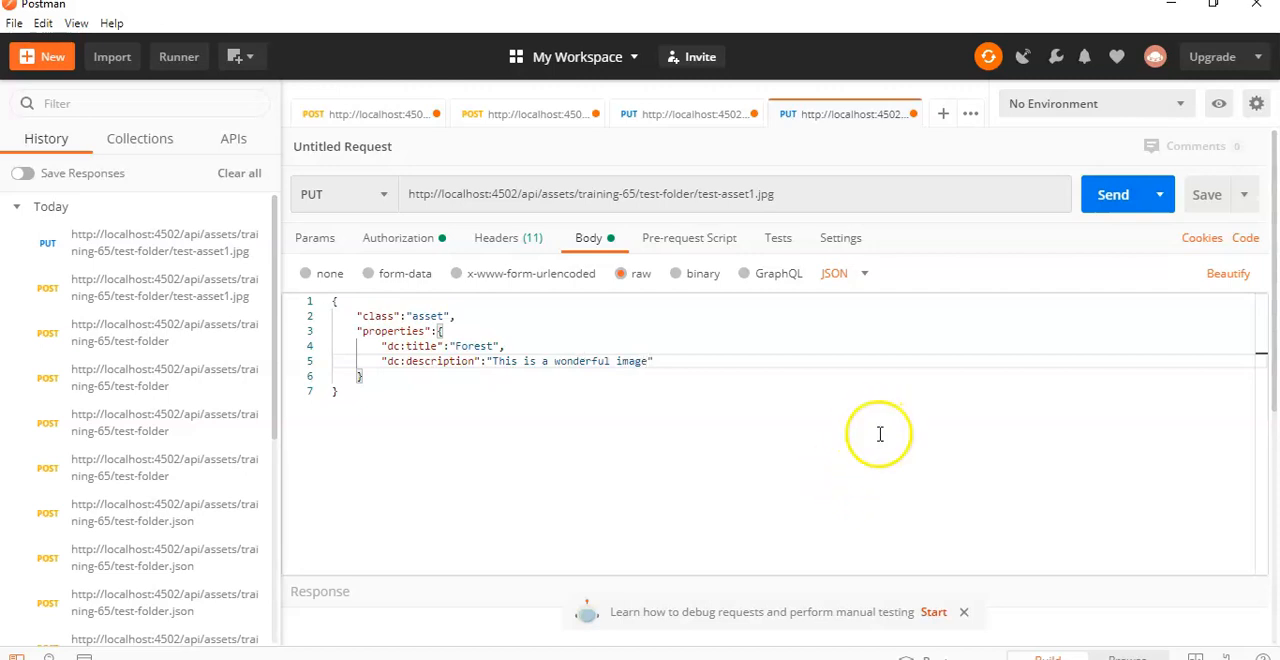
Step: Send the metadata PUT request for test-asset1.jpg and review its response body
click(1095, 199)
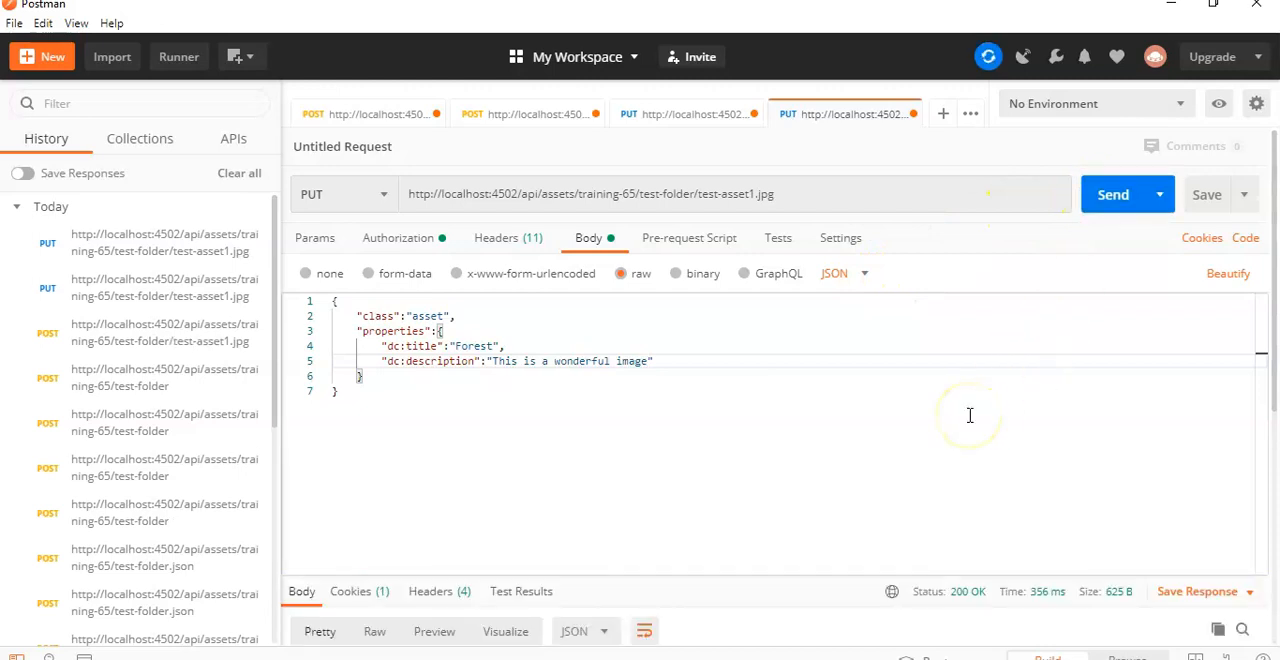
scroll(970, 415, down, 1)
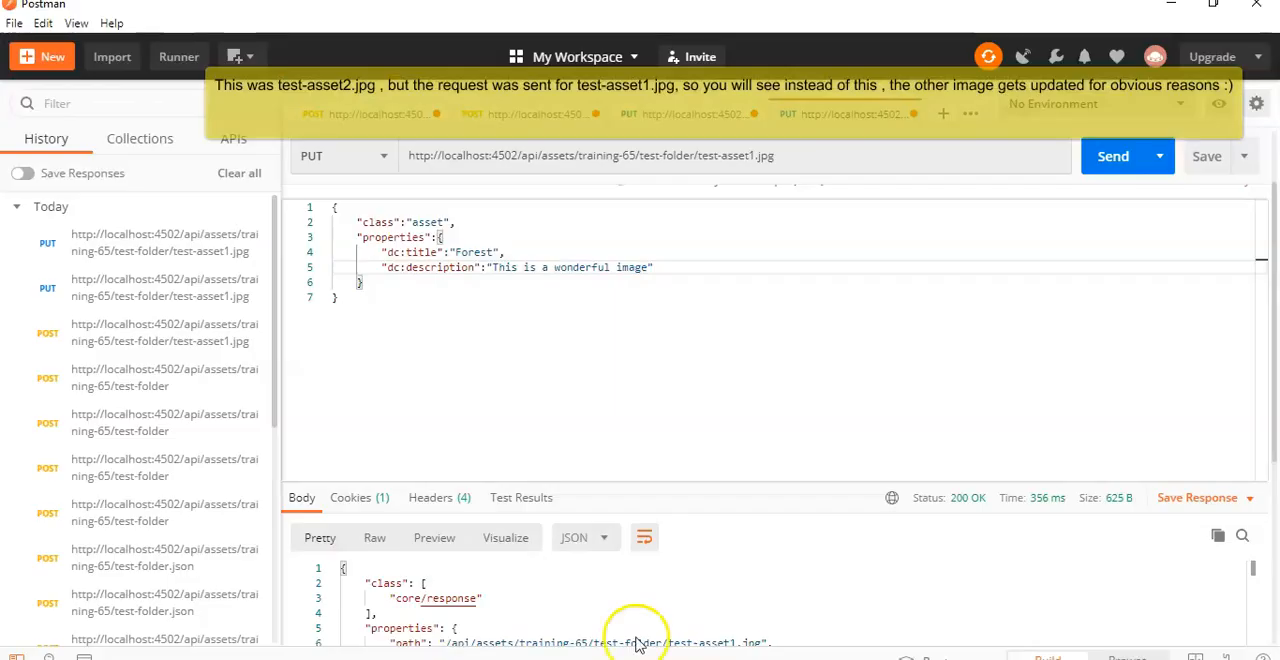
scroll(615, 557, down, 2)
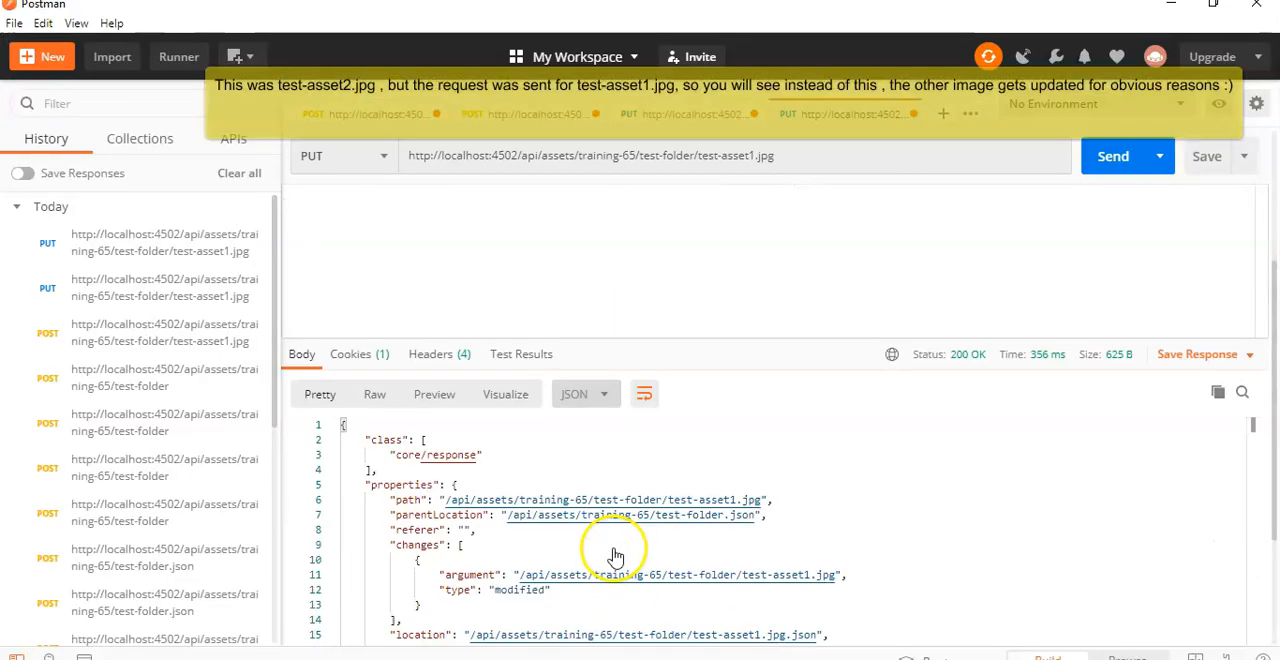
scroll(615, 557, down, 3)
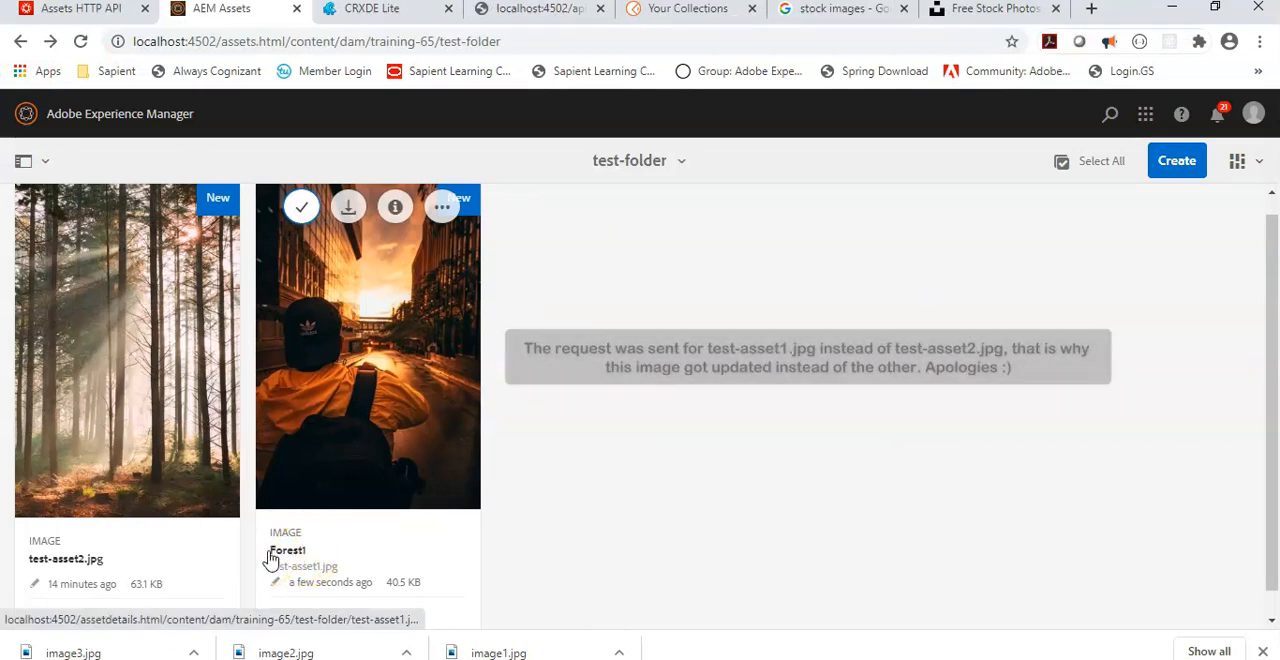
Step: Switch to CRXDE Lite and inspect the properties of the jcr:content node under test-asset1.jpg
click(373, 18)
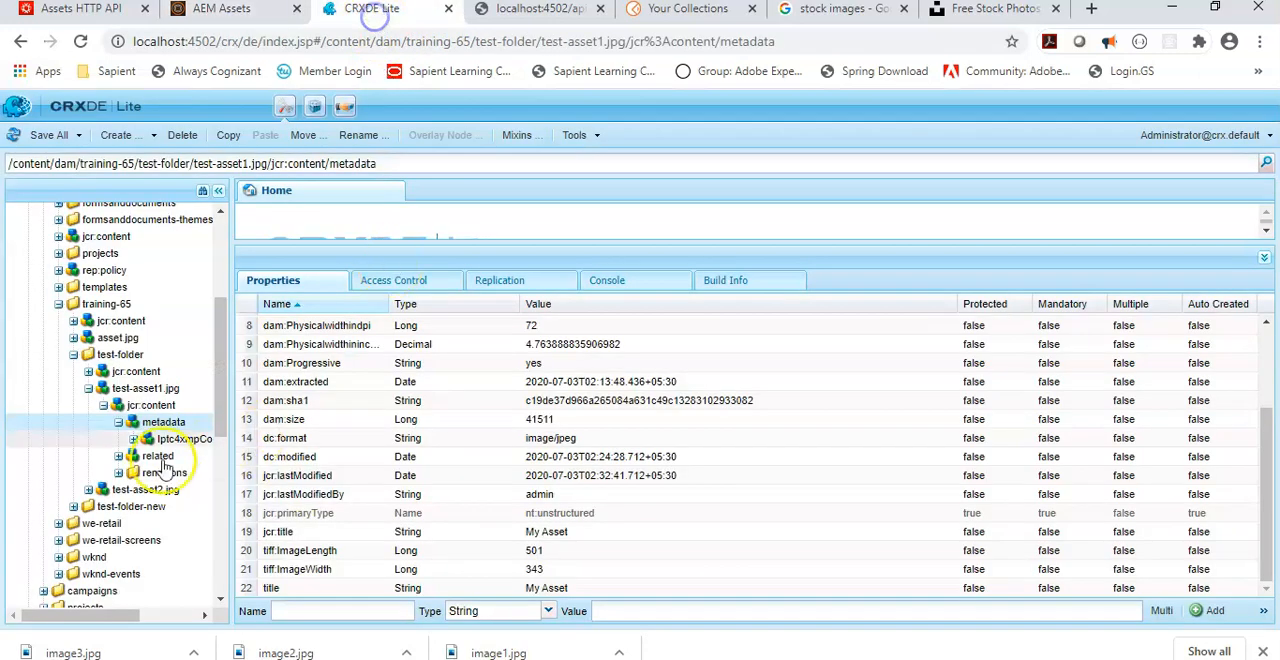
click(150, 405)
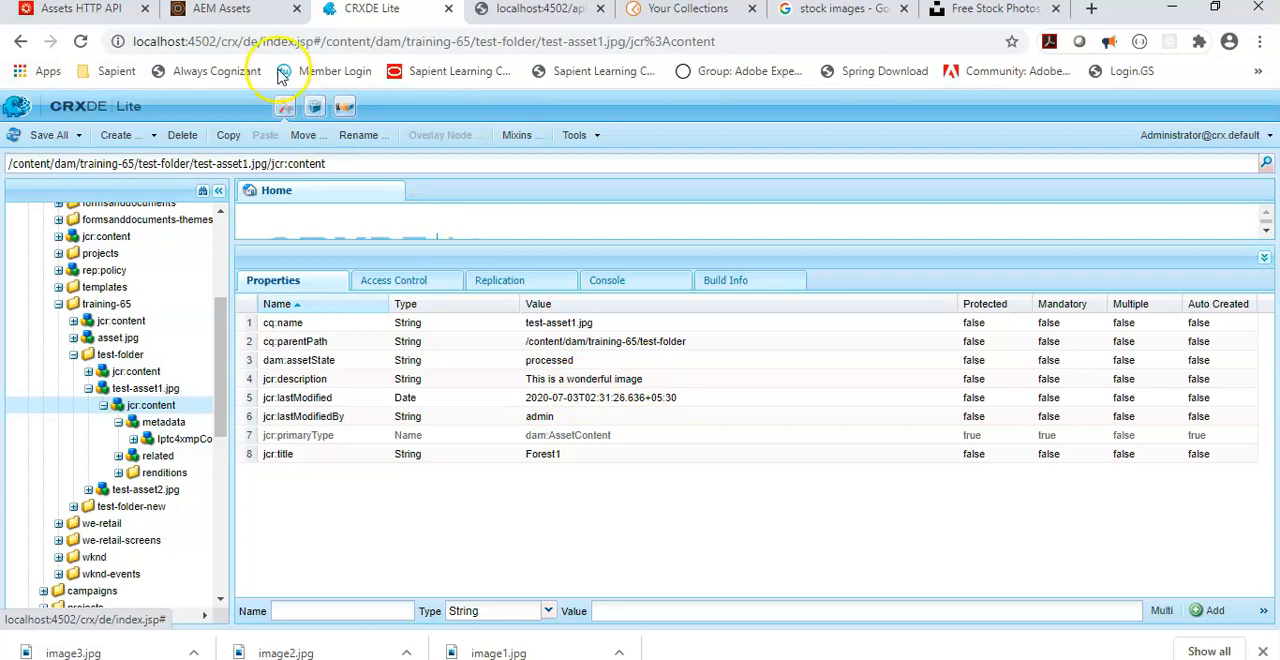
Step: Switch to AEM Assets and open the properties of test-asset1.jpg in test-folder at the Title field
click(220, 10)
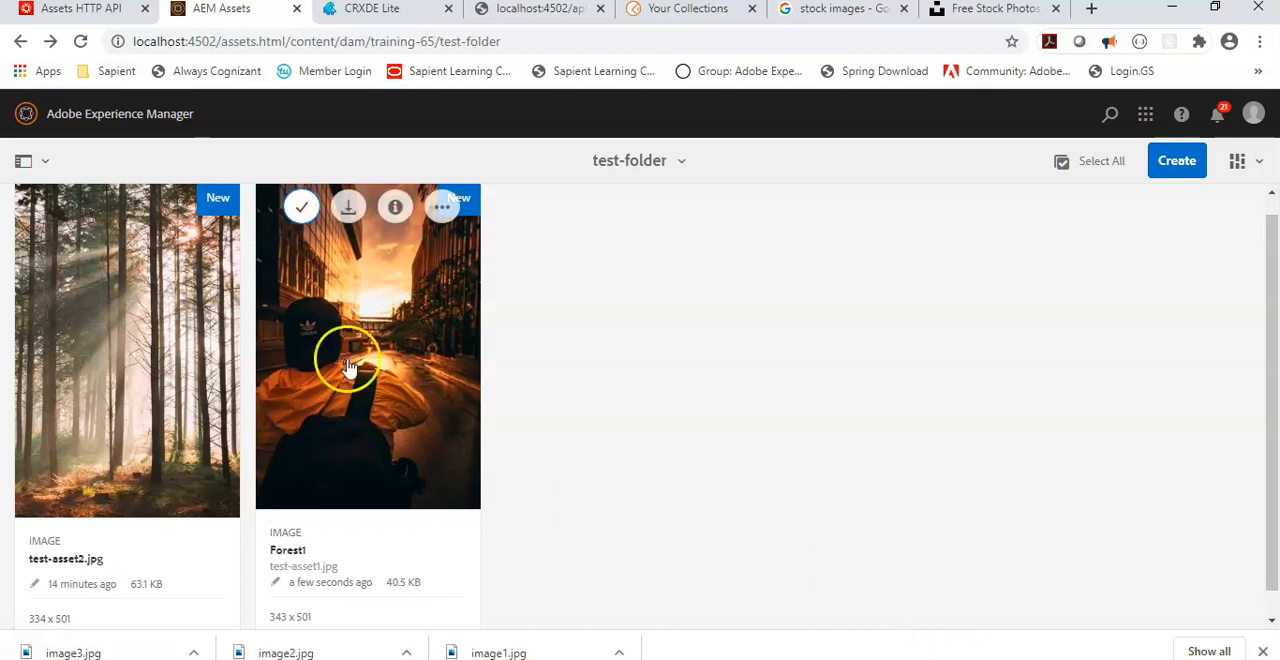
click(301, 208)
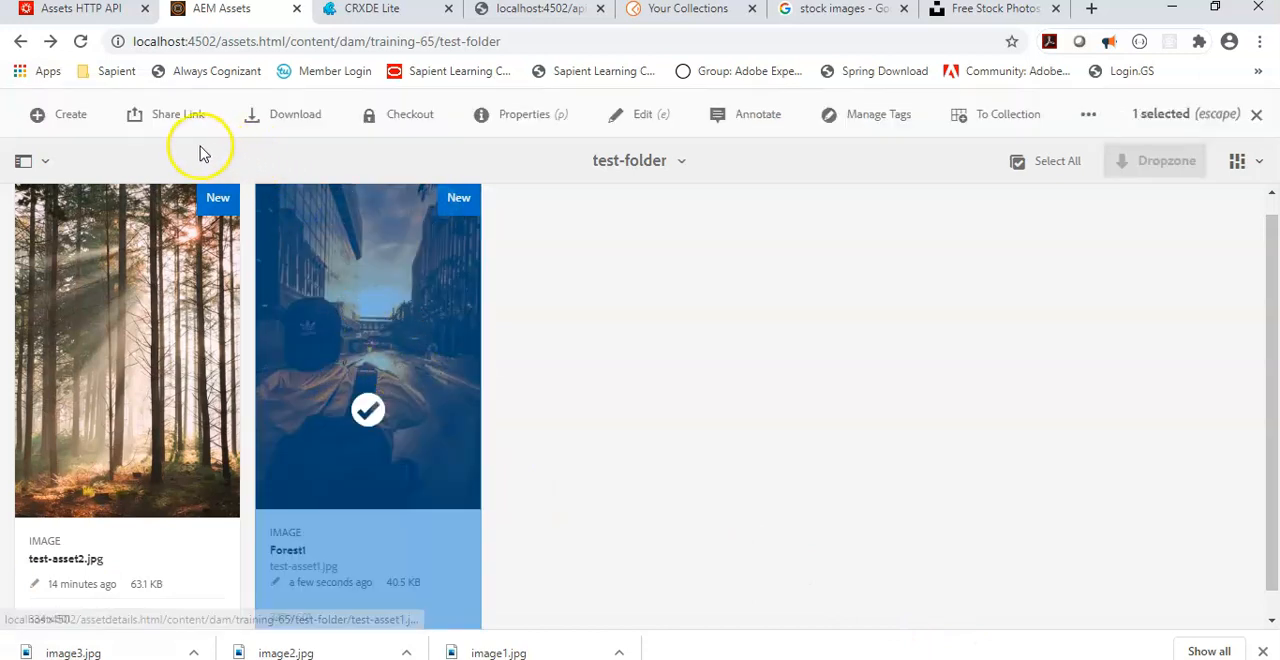
click(498, 118)
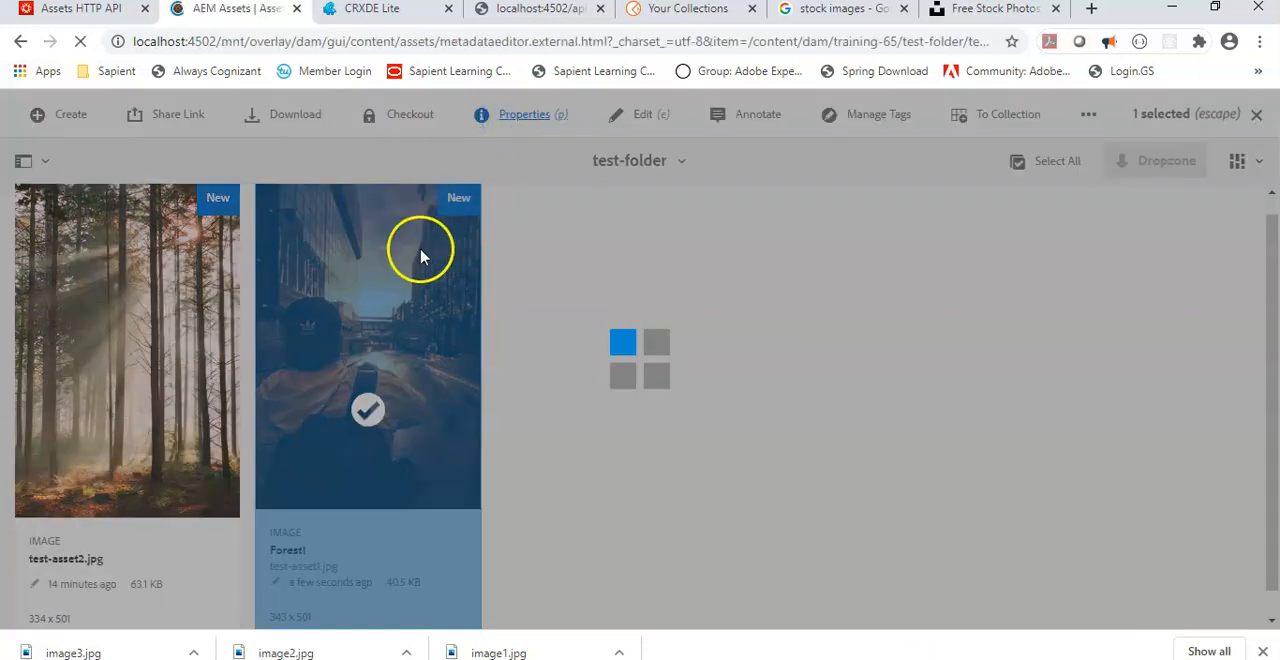
click(489, 366)
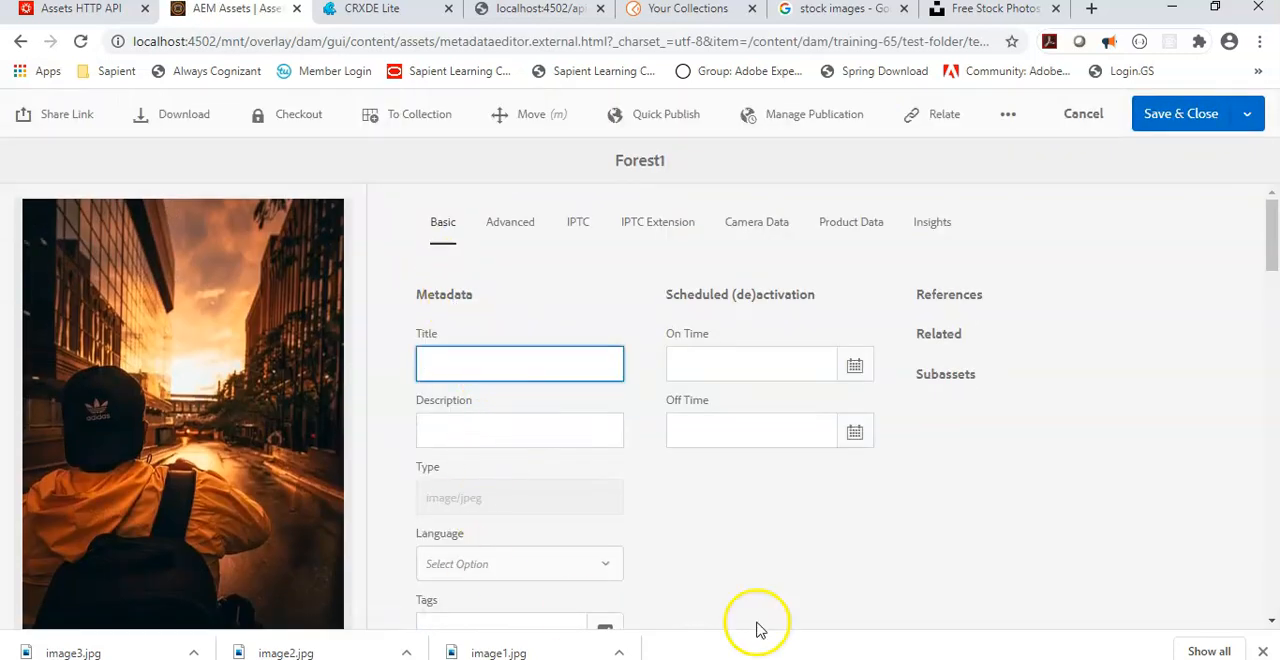
Step: Switch to the Assets HTTP API documentation and read the Update asset metadata section on the dc: and jcr namespaces
click(103, 12)
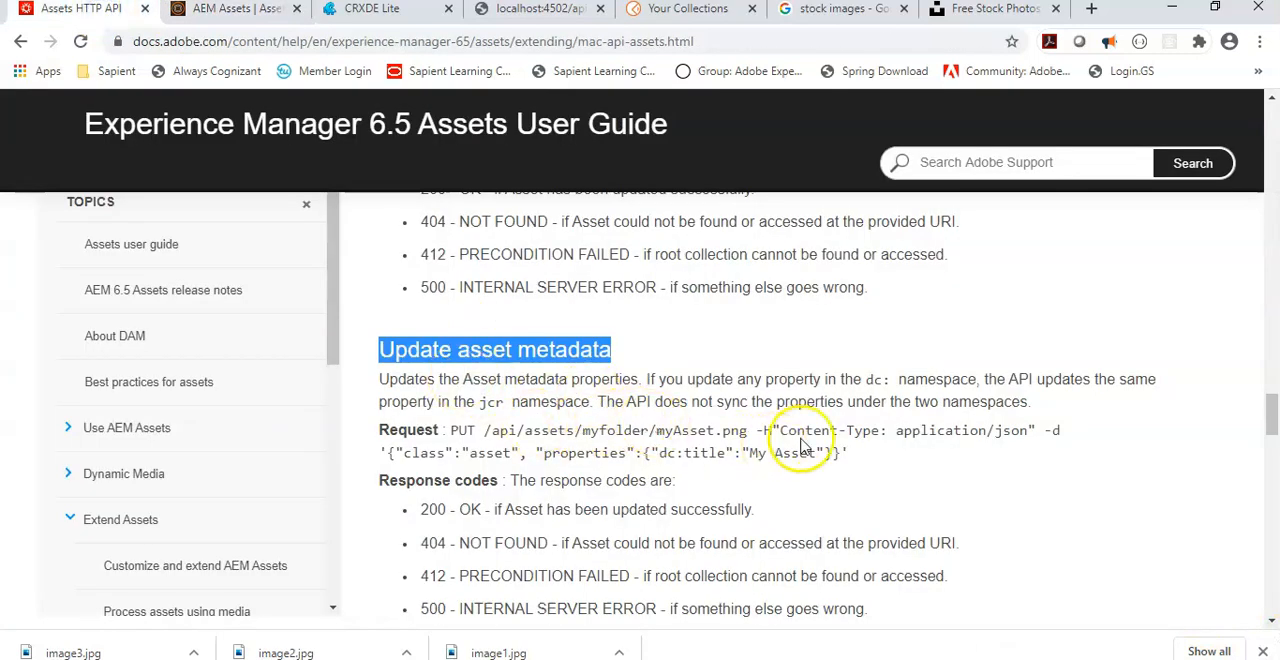
drag(643, 381, 832, 384)
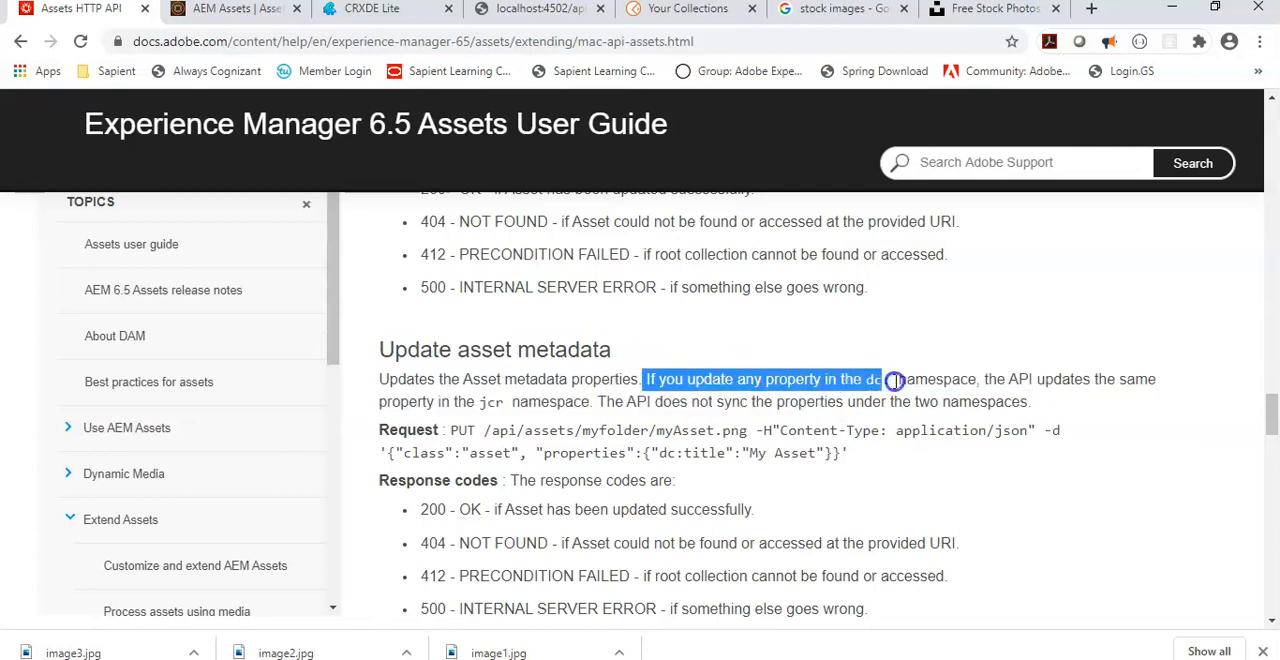
drag(1048, 379, 838, 401)
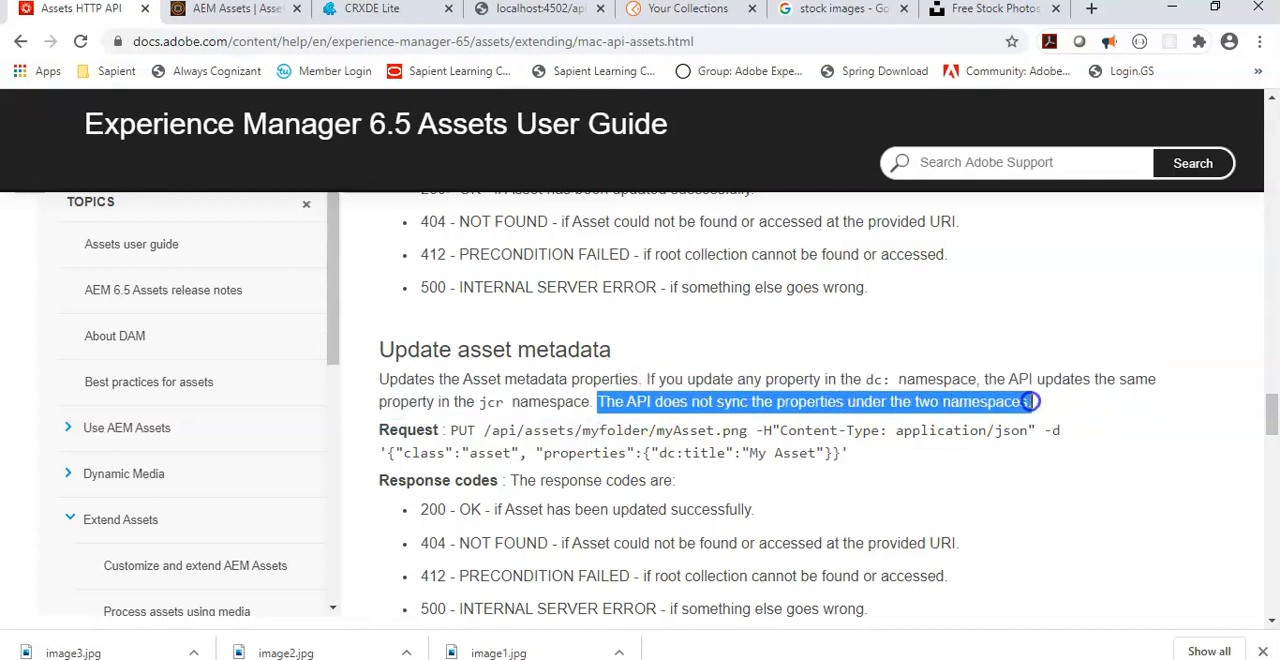
scroll(835, 458, down, 2)
scroll(835, 458, up, 2)
drag(849, 455, 378, 381)
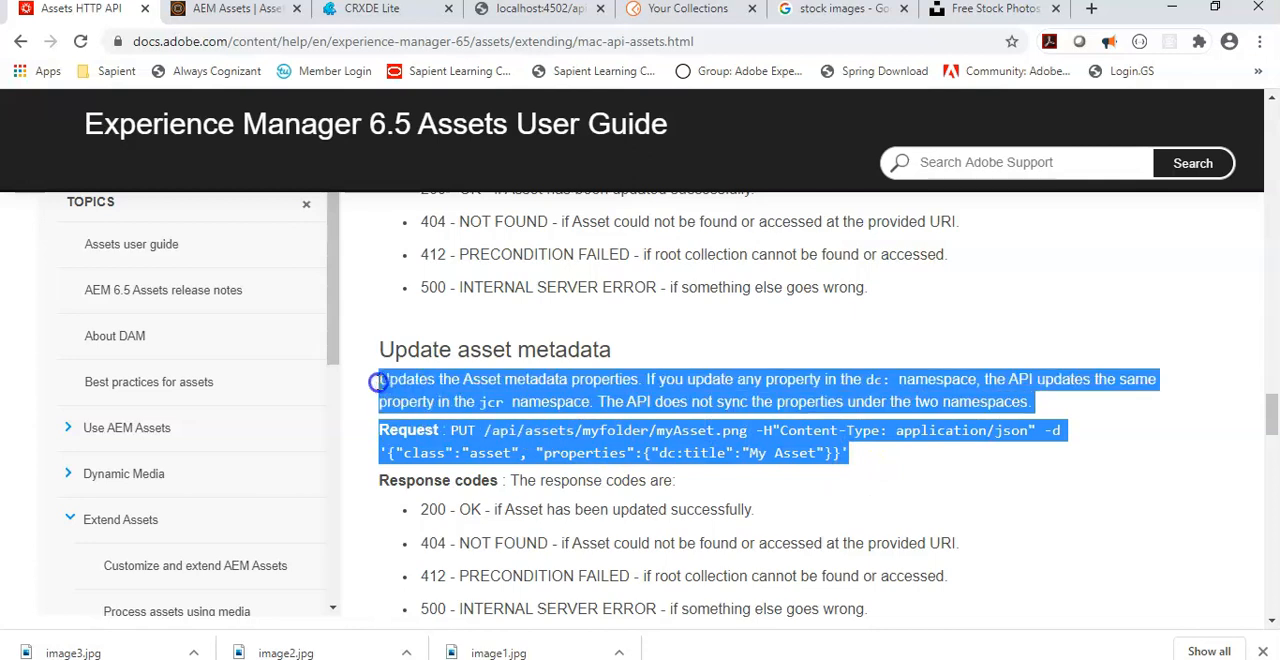
click(552, 391)
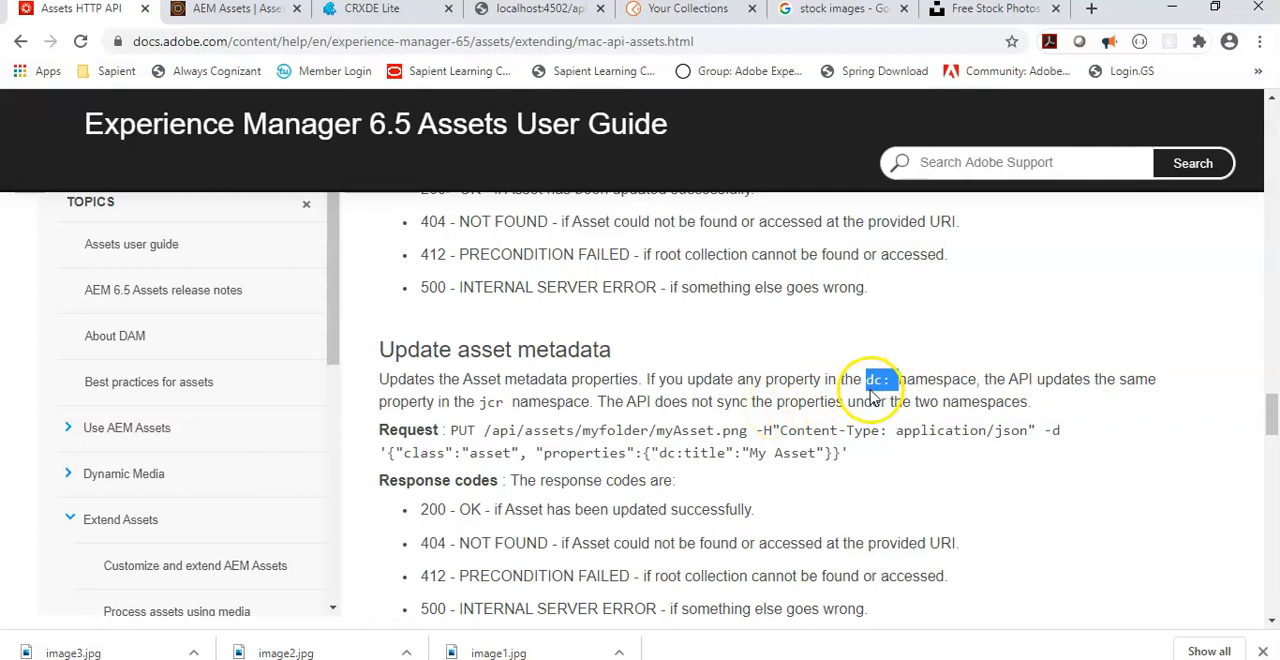
Step: Return to the test-asset1.jpg properties page in AEM Assets, set the title to Test and save the changes
click(372, 10)
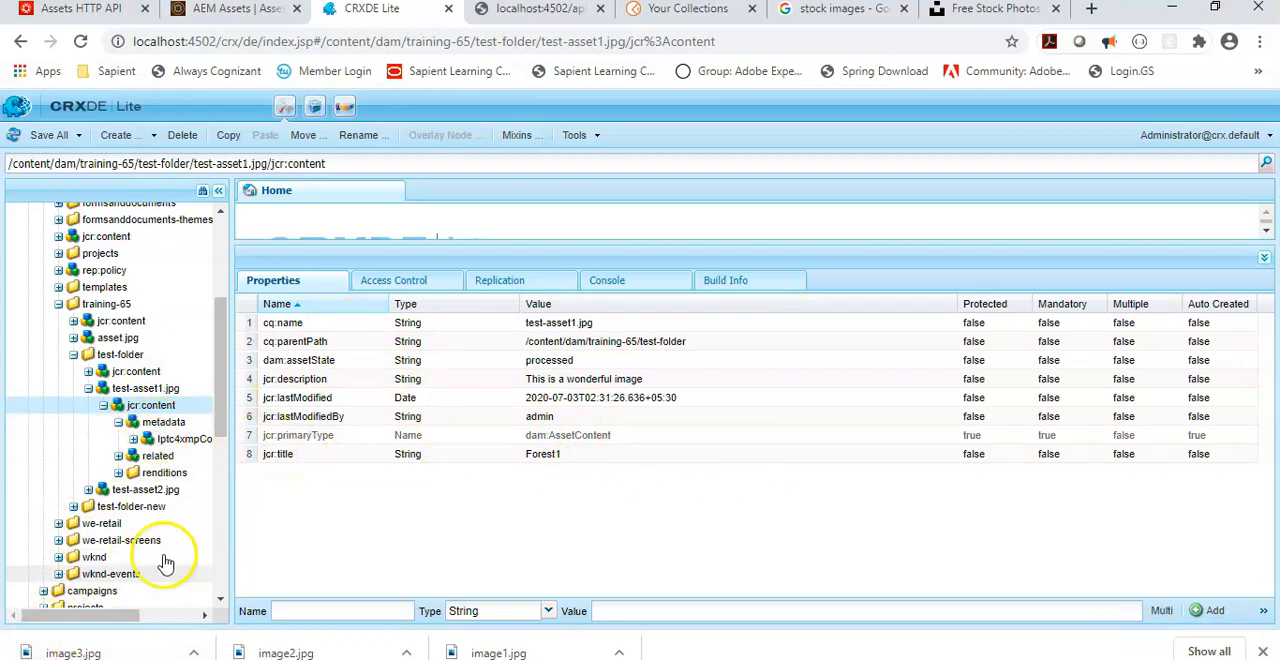
click(238, 20)
text(T)
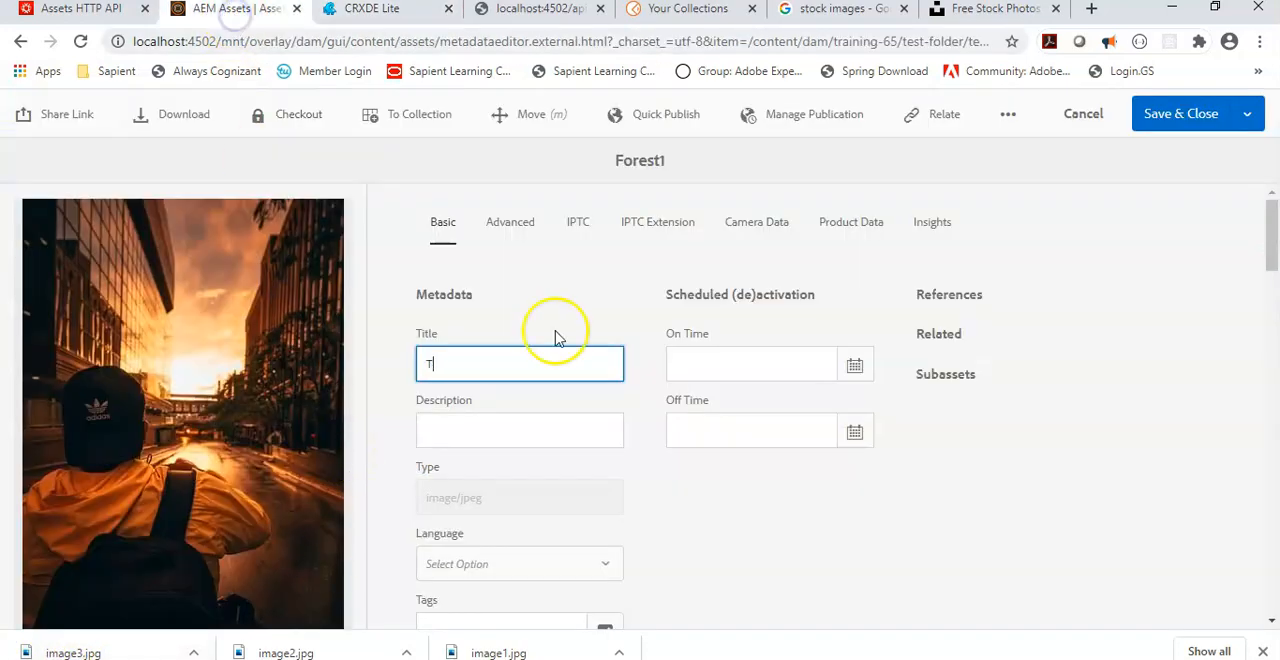
click(1175, 116)
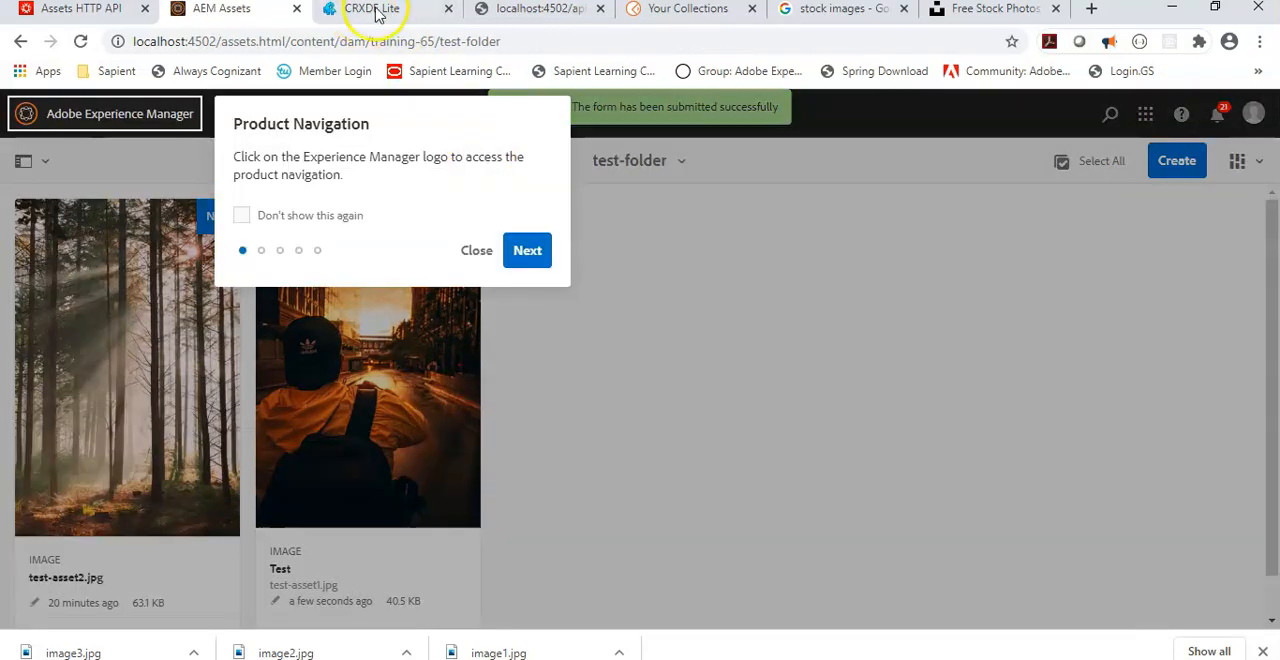
Step: Switch to CRXDE Lite and inspect the dc:title property on the metadata node of test-asset1.jpg
click(375, 9)
click(163, 421)
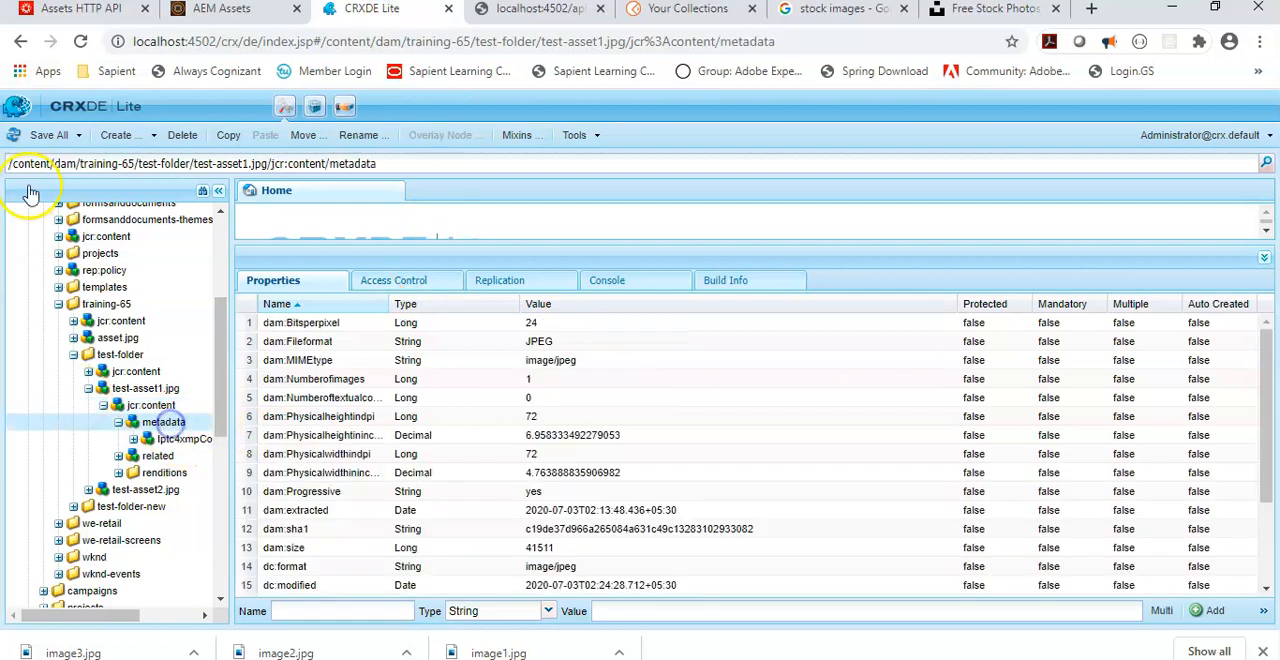
scroll(612, 460, down, 3)
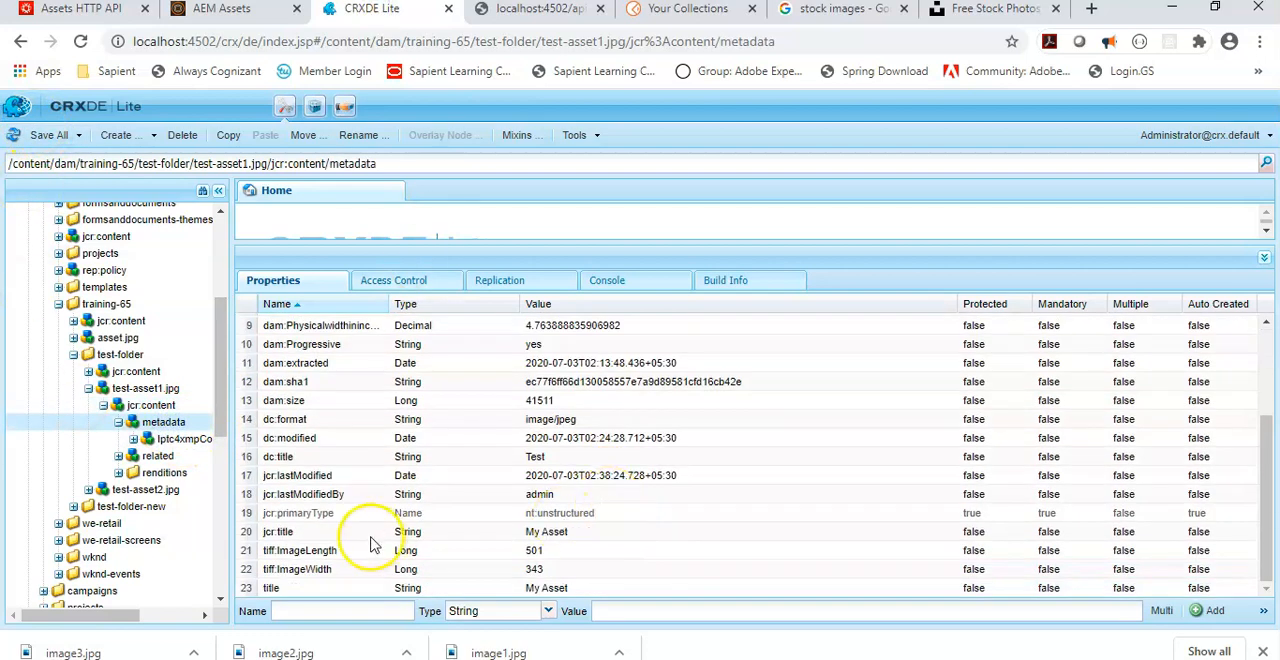
click(494, 462)
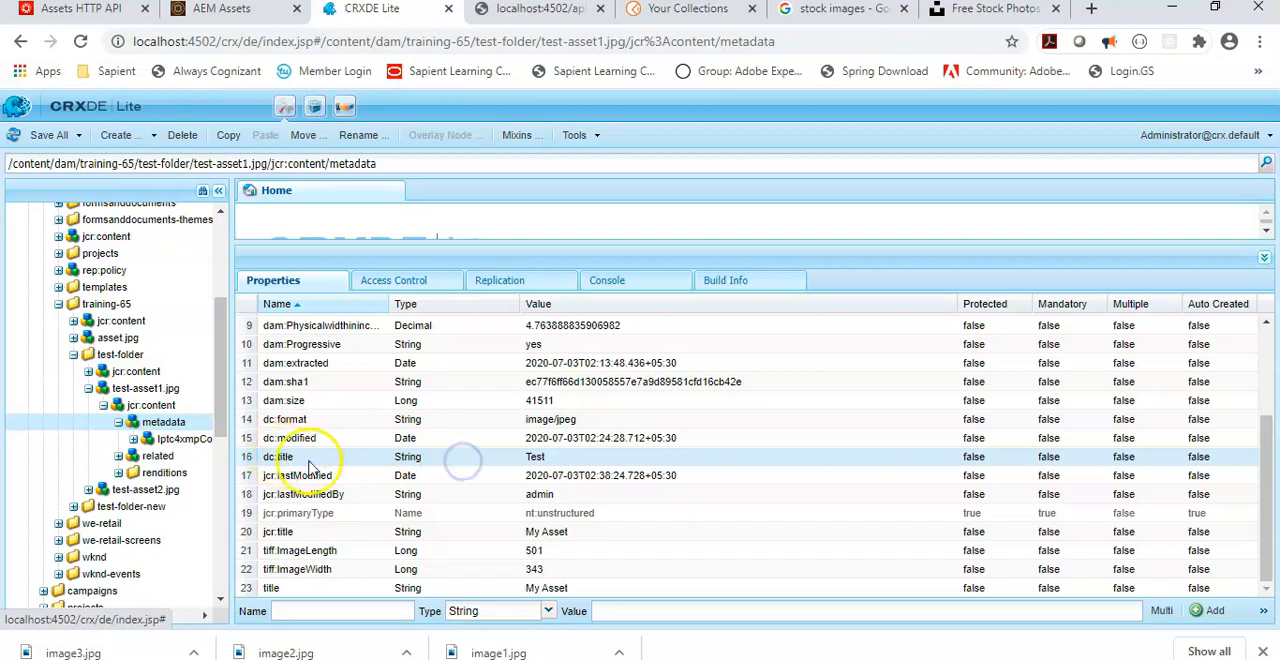
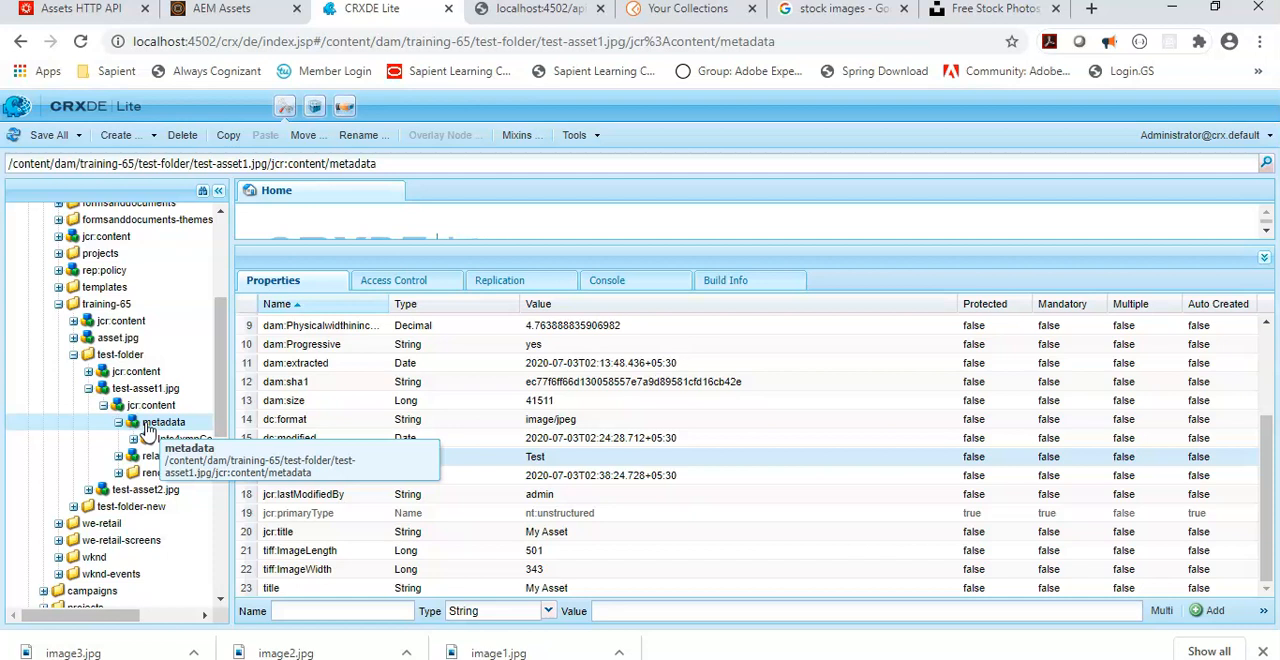
Step: Switch to Postman, set the metadata dc:title value to "This is my DC title for Image 1" and send the PUT request for test-asset1.jpg
key(alt+Tab)
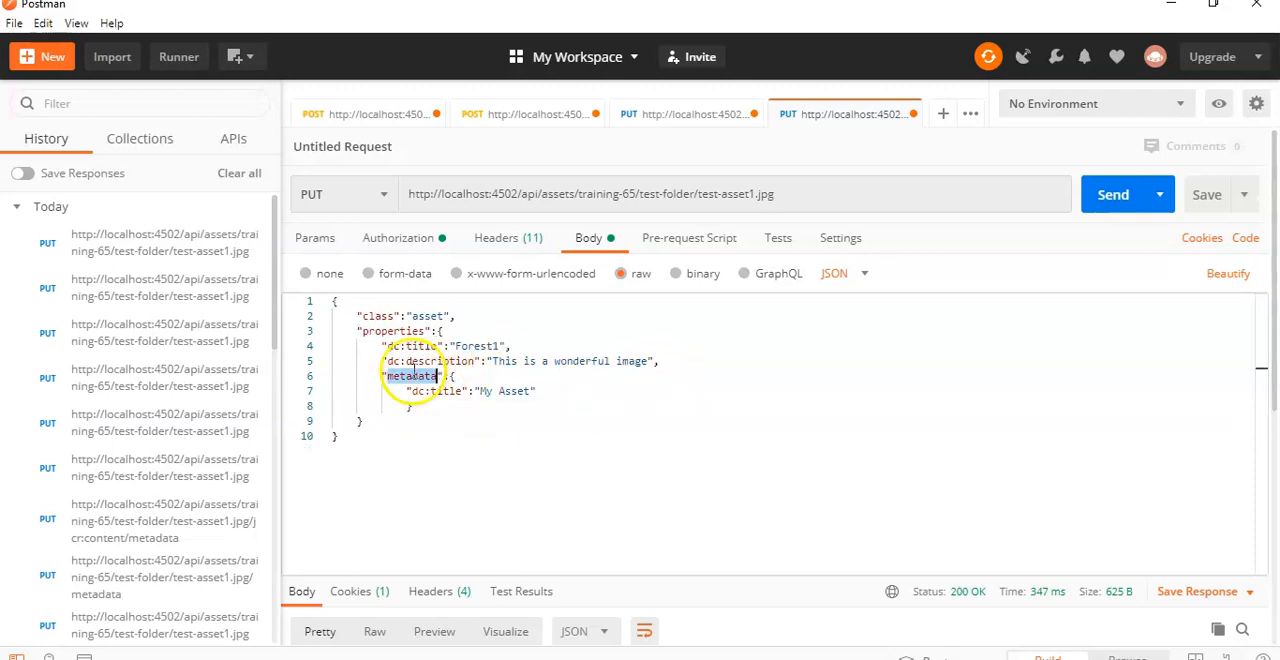
drag(406, 391, 519, 391)
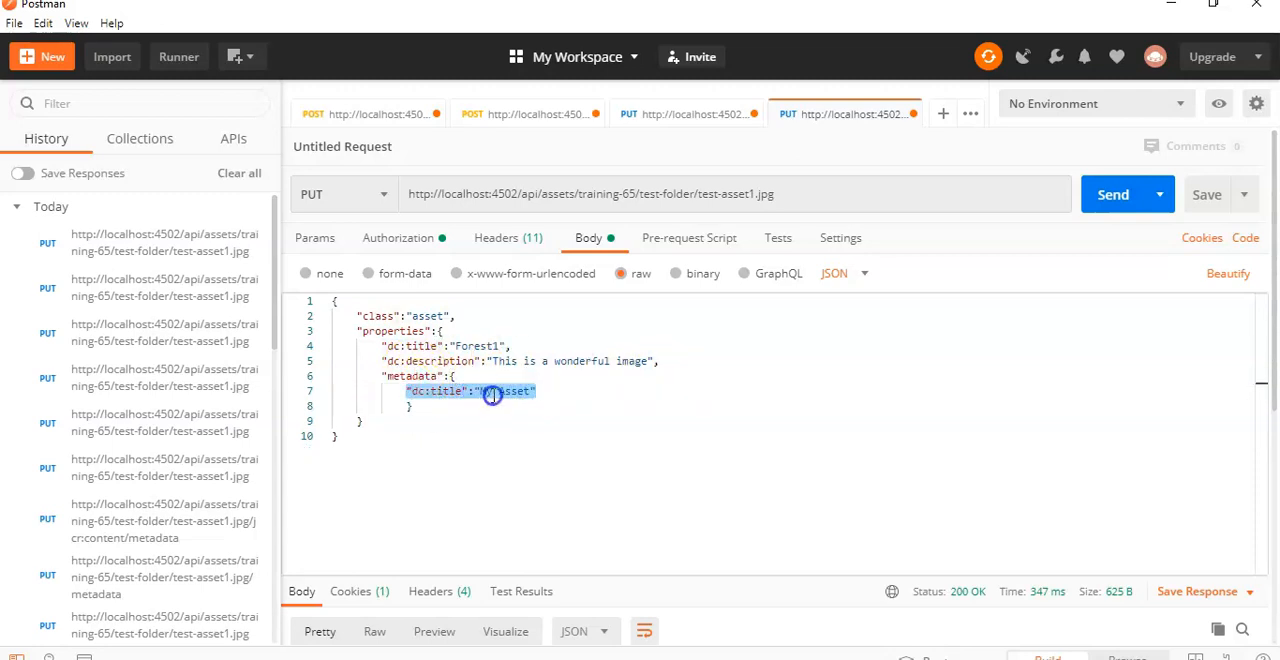
click(492, 395)
double_click(512, 391)
key(BackSpace)
key(BackSpace)
key(BackSpace)
key(BackSpace)
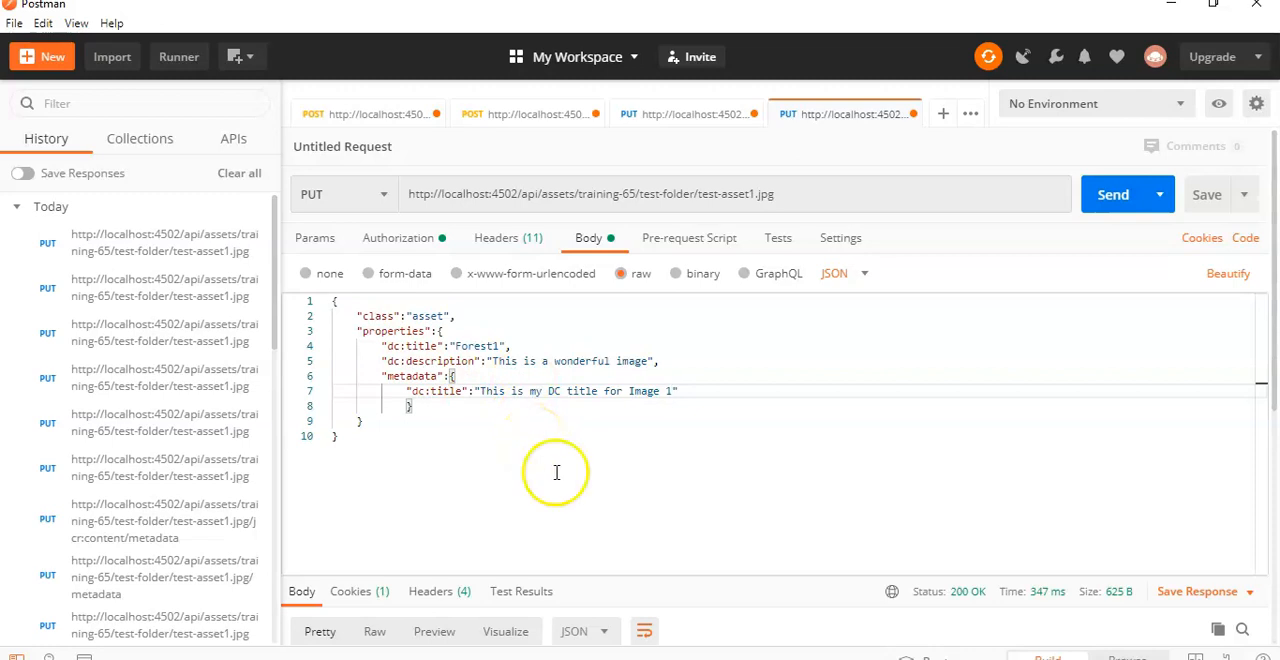
scroll(580, 517, down, 4)
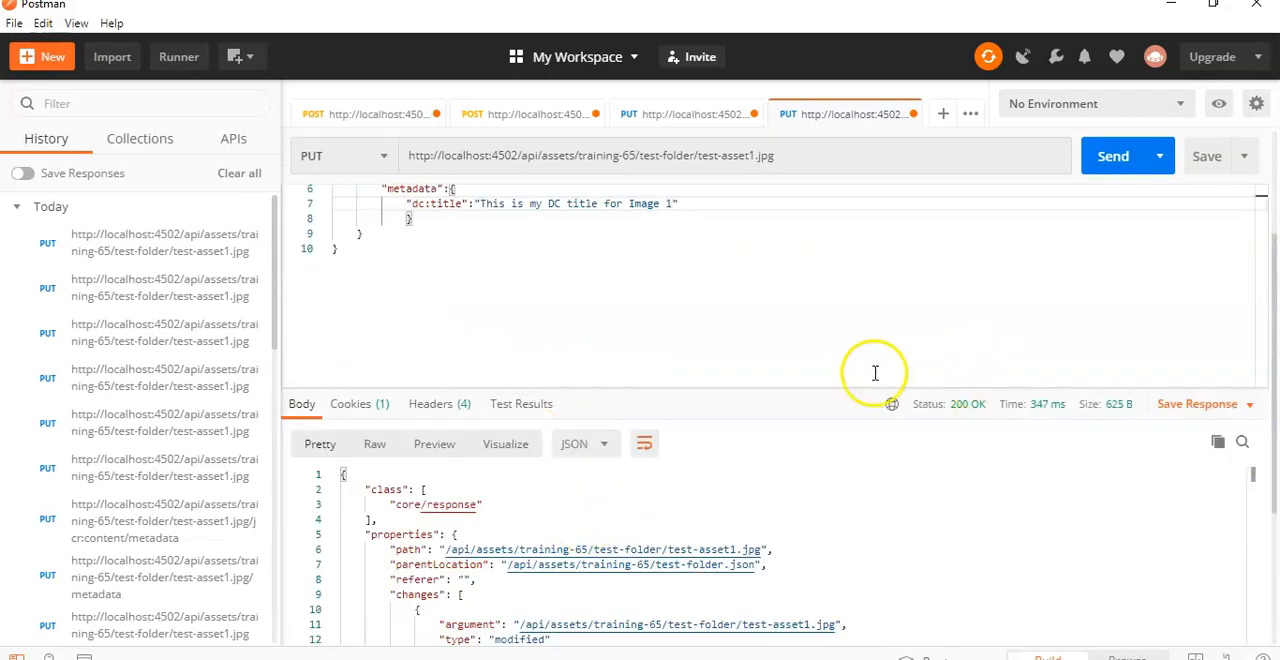
scroll(865, 372, up, 4)
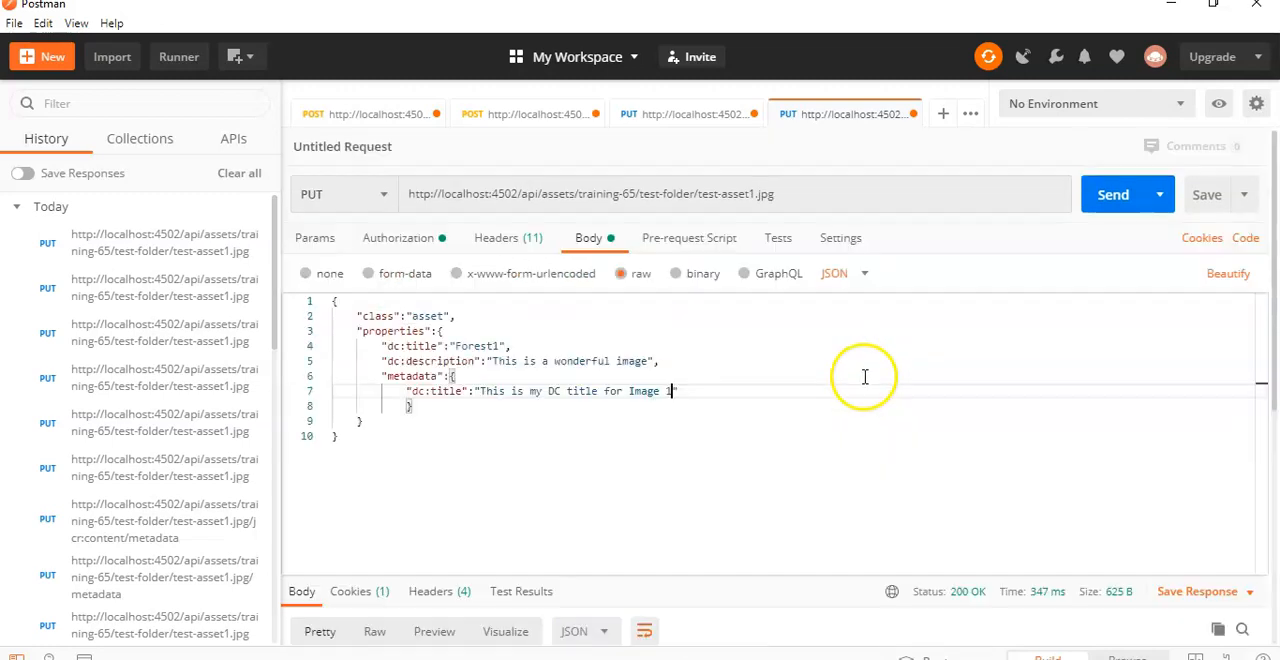
click(1095, 200)
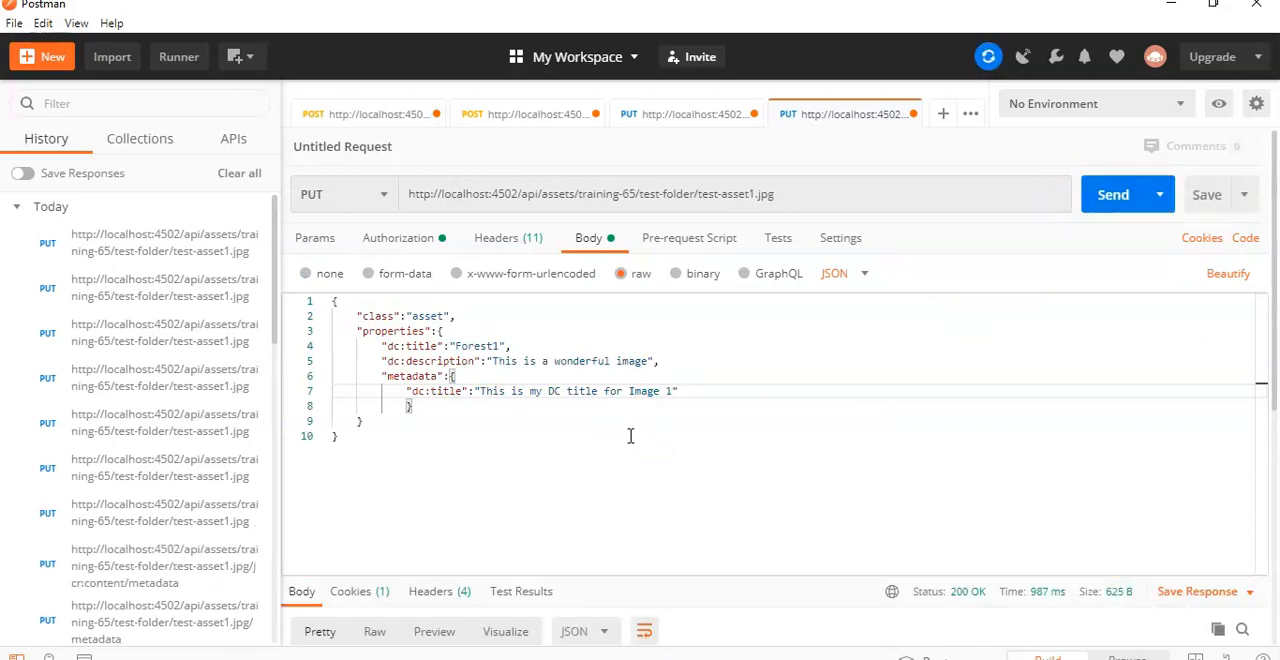
Step: Switch to CRXDE Lite, refresh the repository and inspect dc:title and jcr:title on the metadata node of test-asset1.jpg
mouse_move(587, 656)
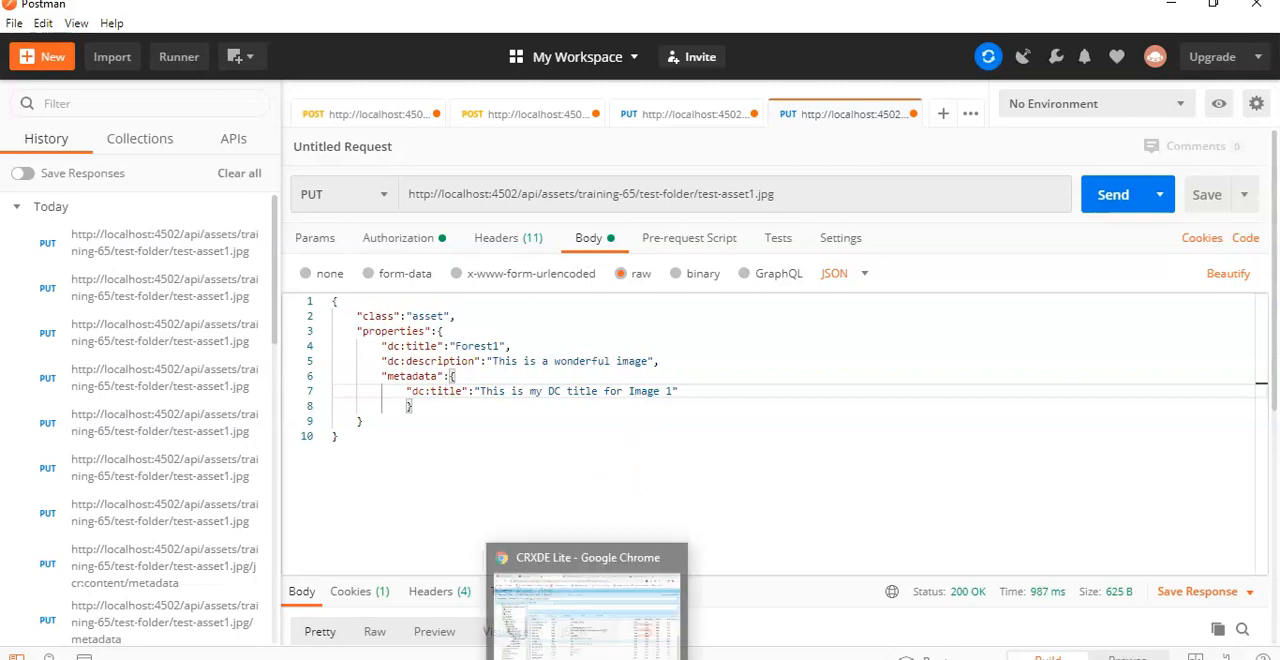
click(587, 610)
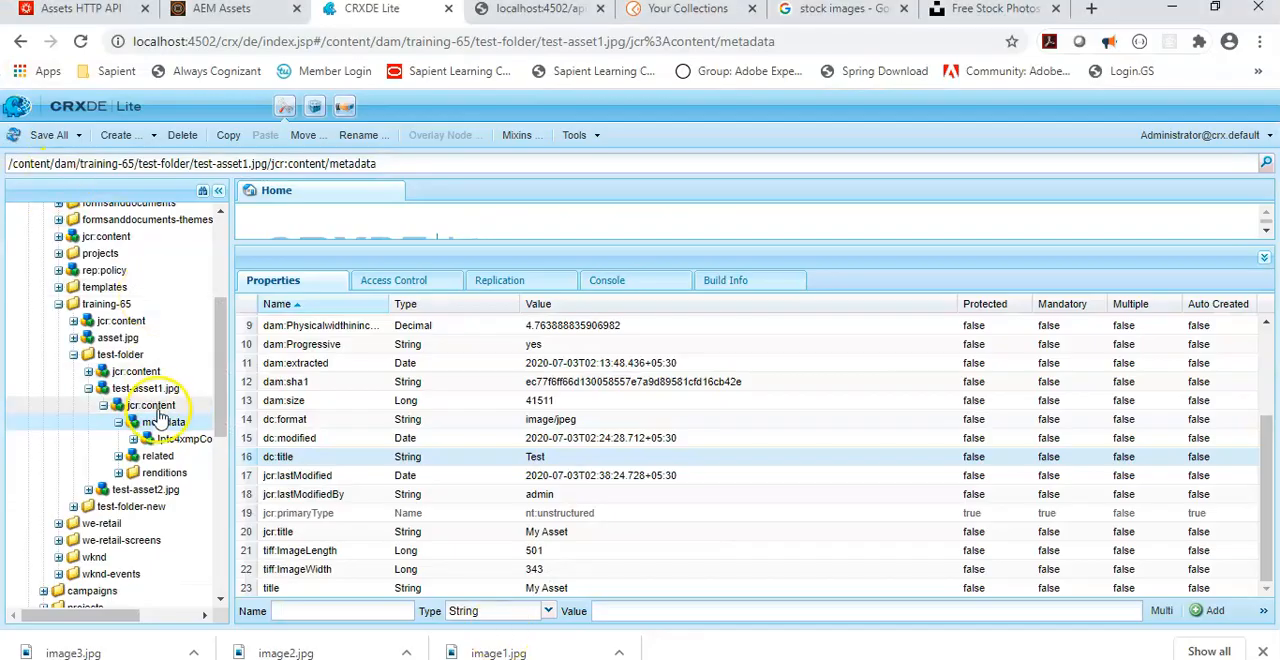
click(14, 148)
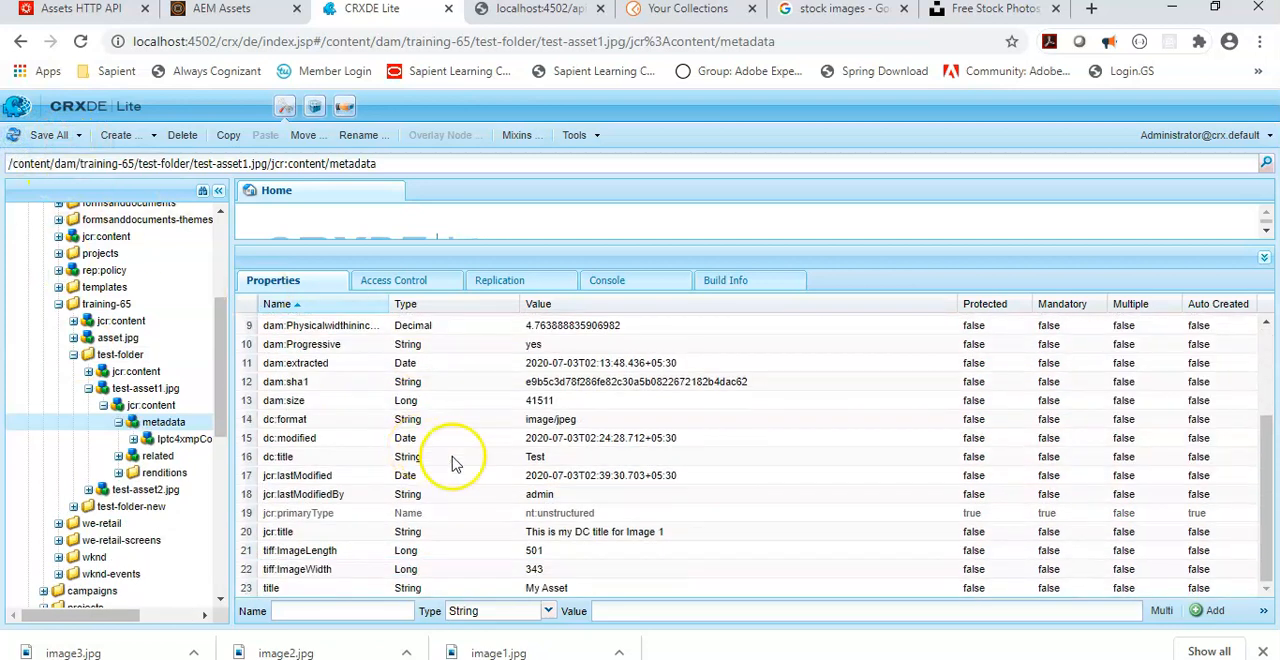
click(300, 463)
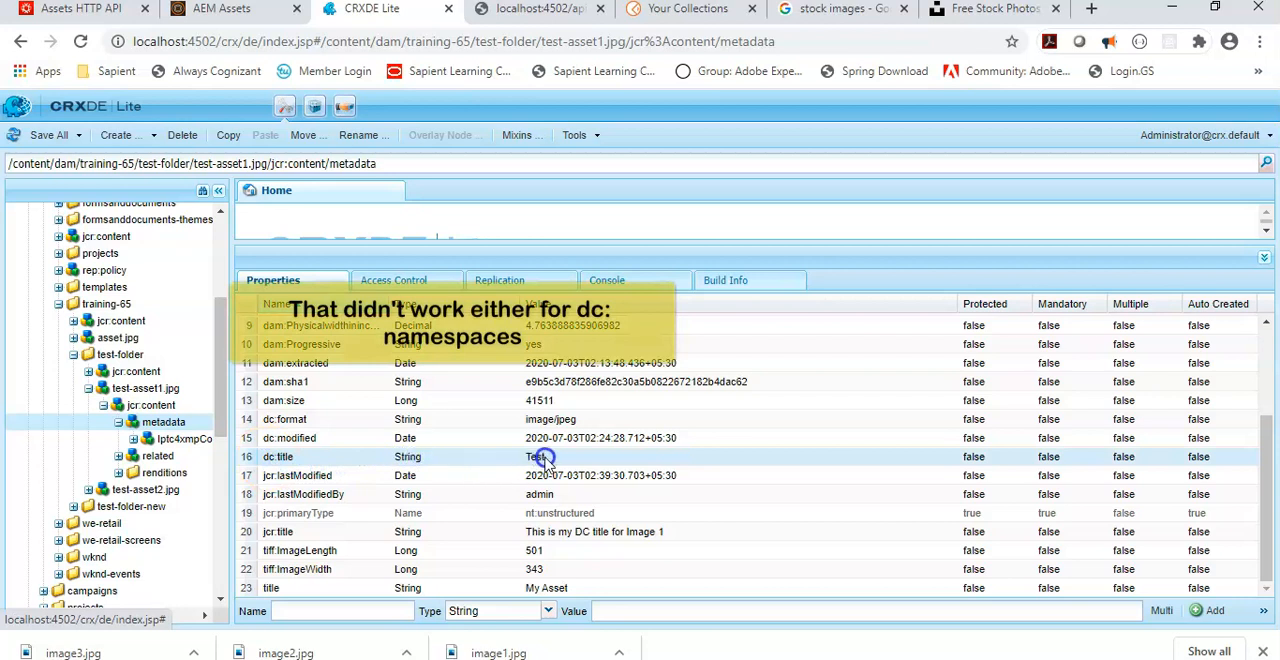
click(302, 533)
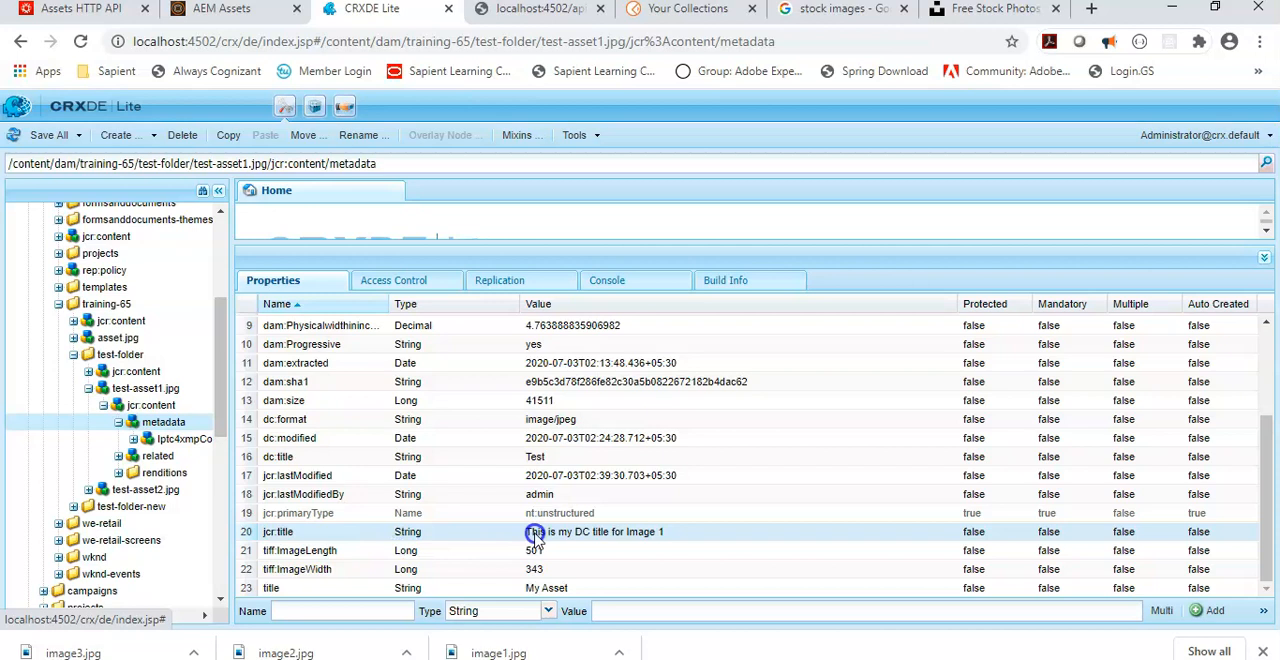
Step: Switch to AEM Assets, open the properties of test-asset1.jpg and compare its Title with the request body in Postman
click(230, 14)
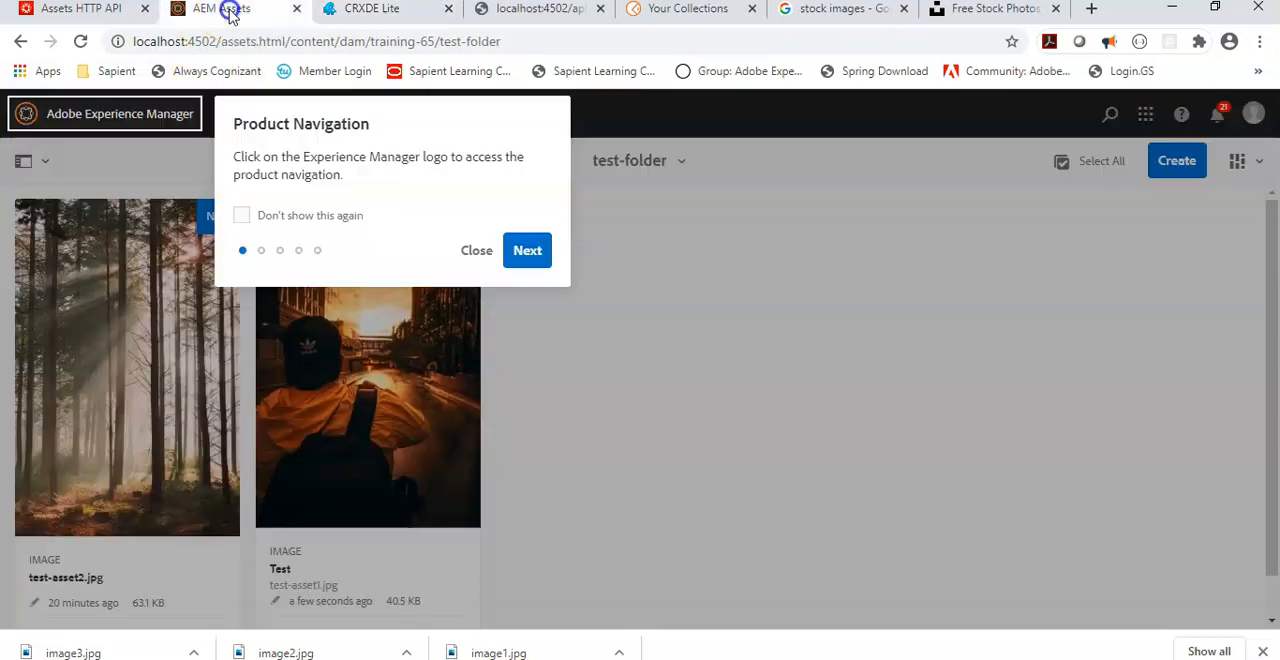
click(468, 252)
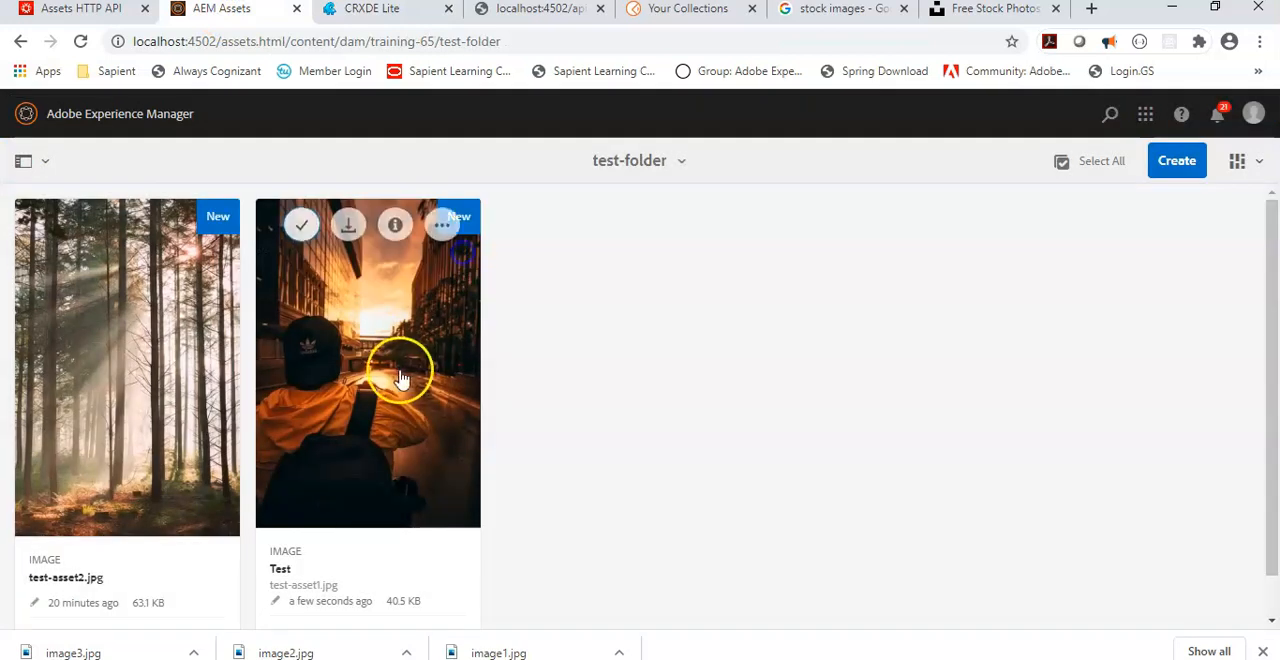
click(301, 224)
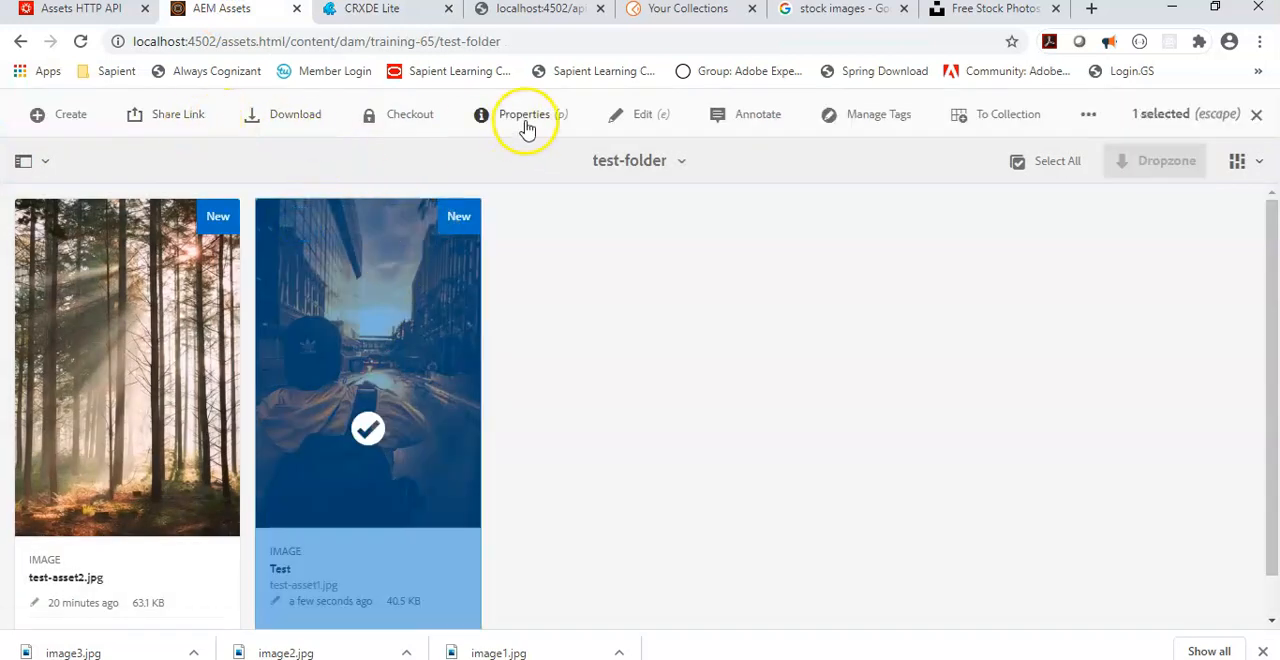
click(525, 129)
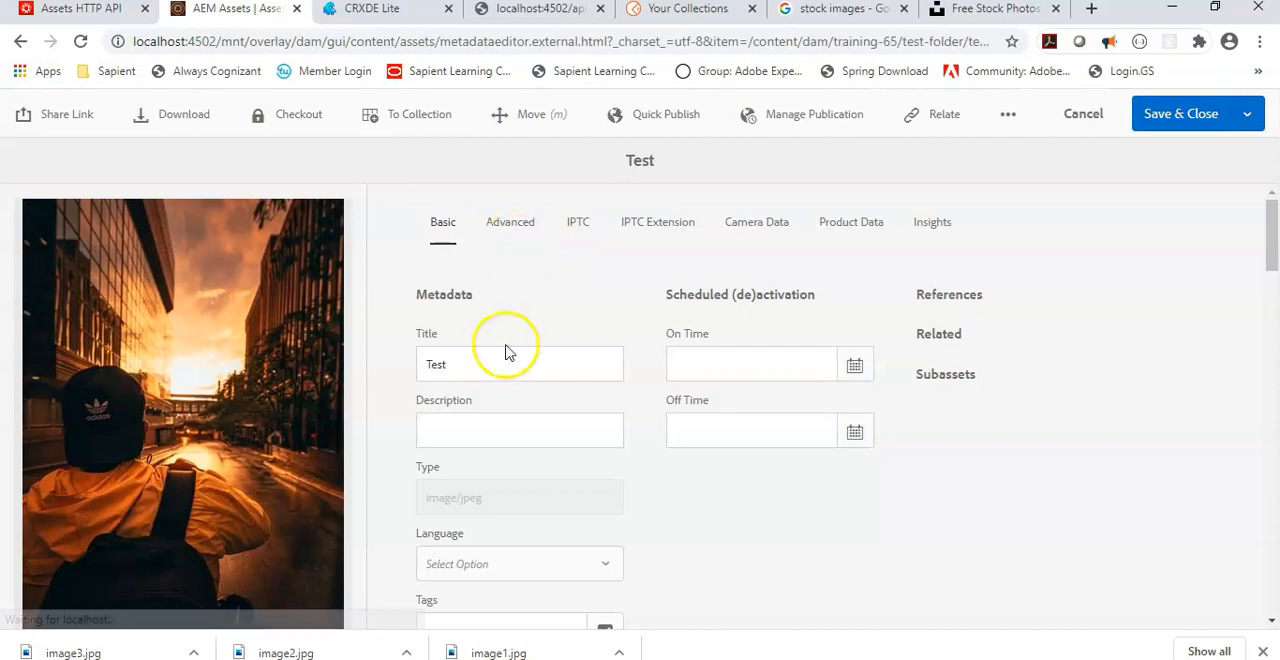
drag(466, 368, 386, 362)
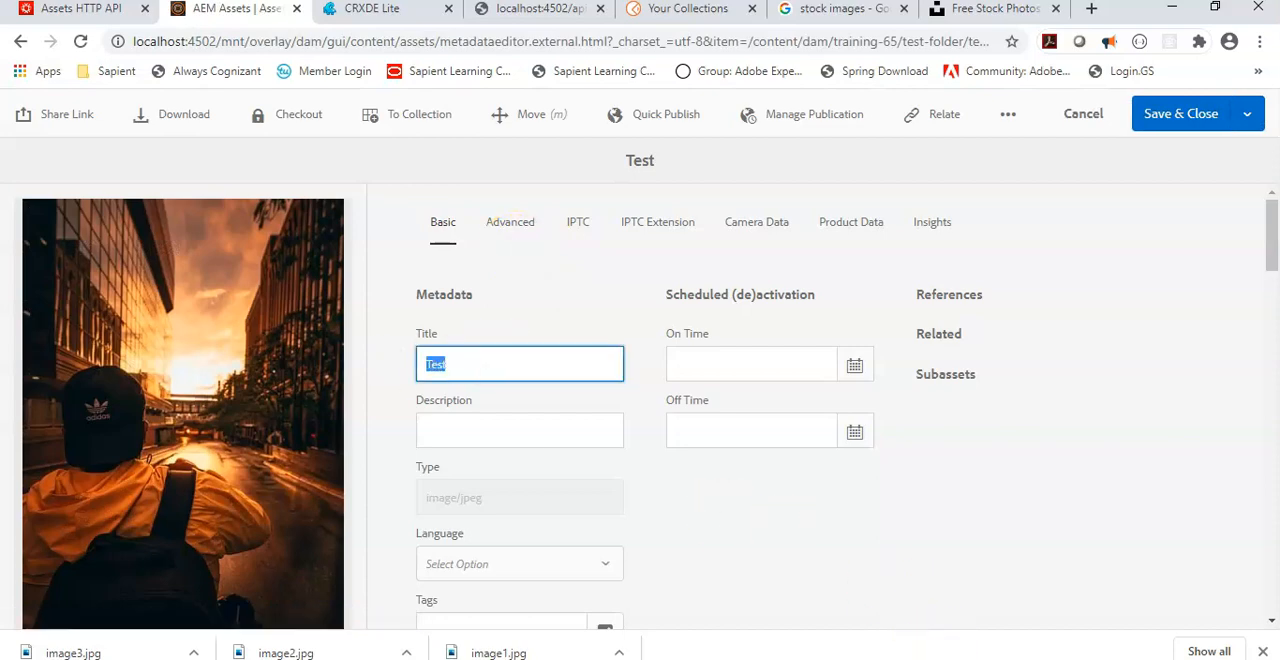
click(922, 658)
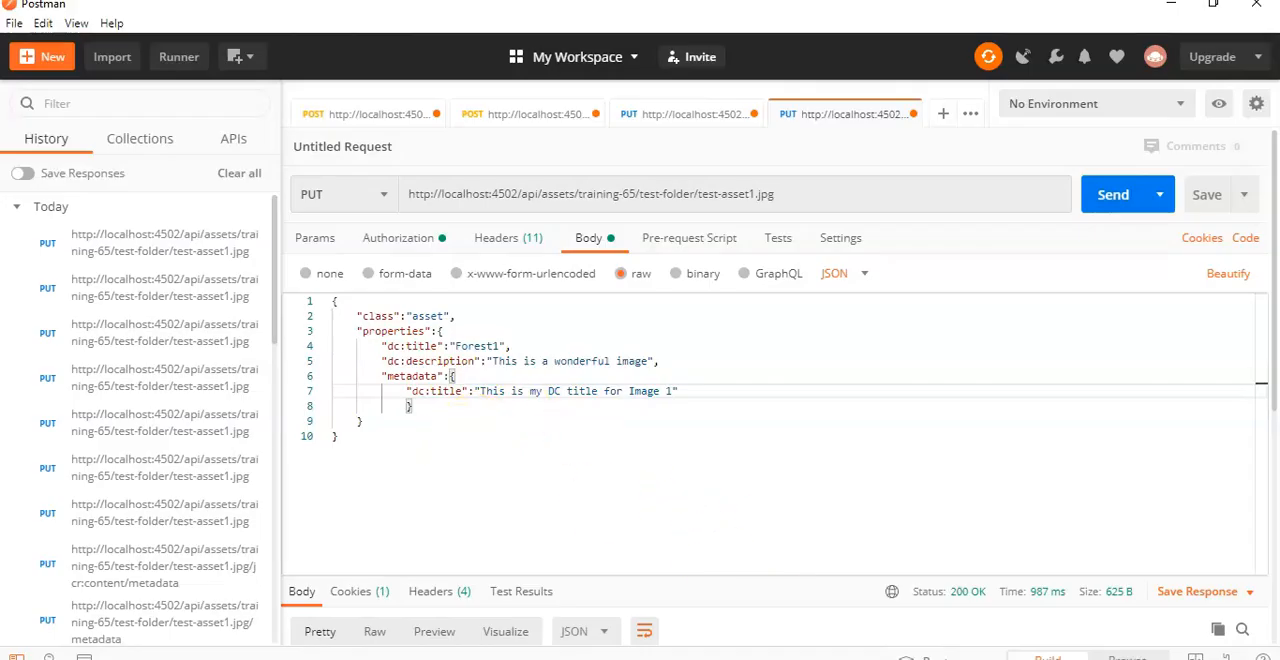
click(885, 658)
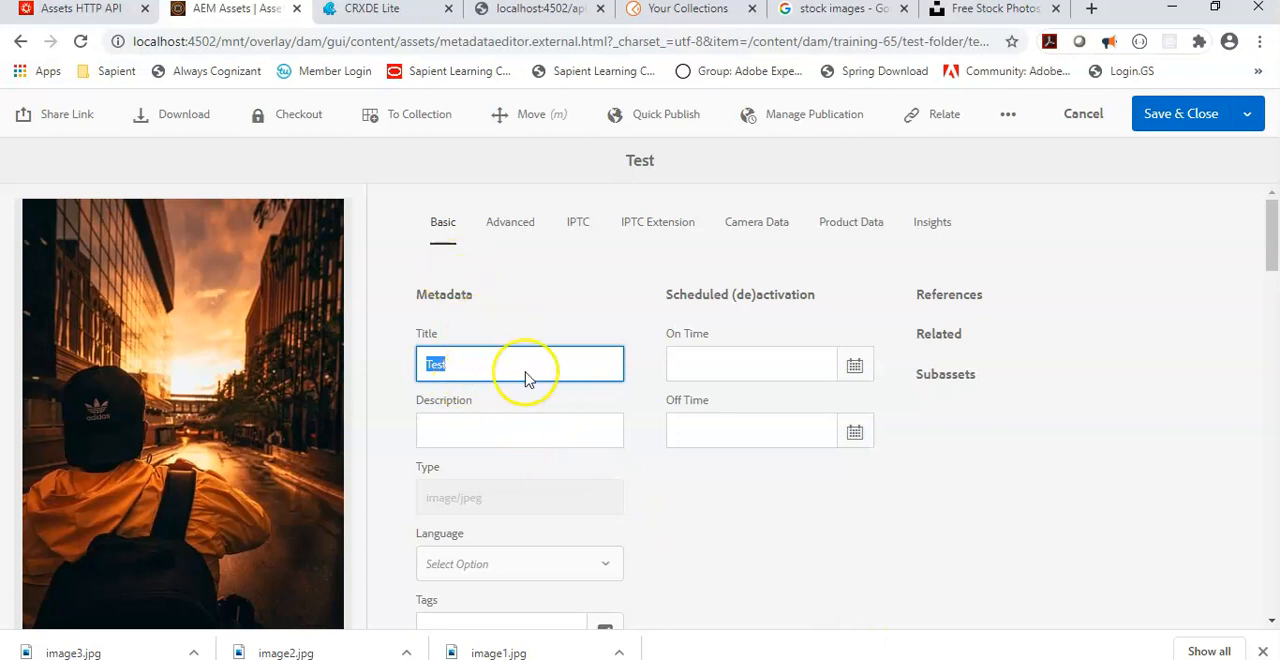
Step: Switch to CRXDE Lite and compare the jcr:title property with the dc:title key in the Postman request body
click(355, 10)
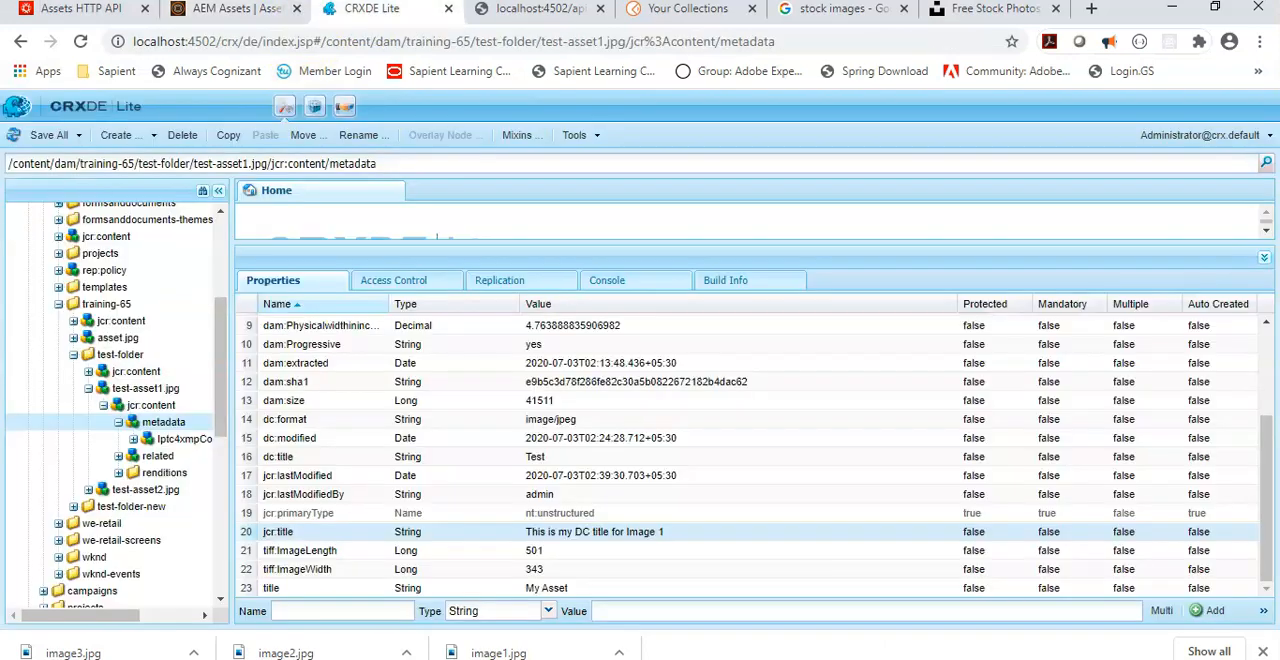
click(307, 556)
key(alt+Tab)
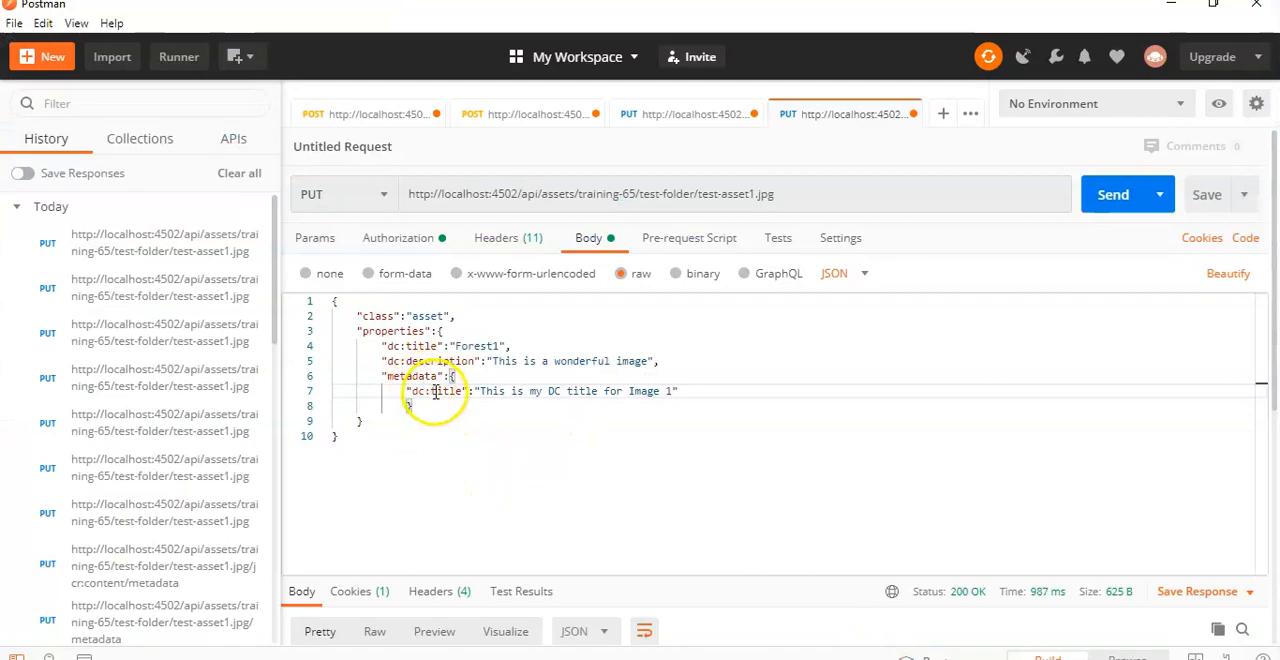
key(alt+Tab)
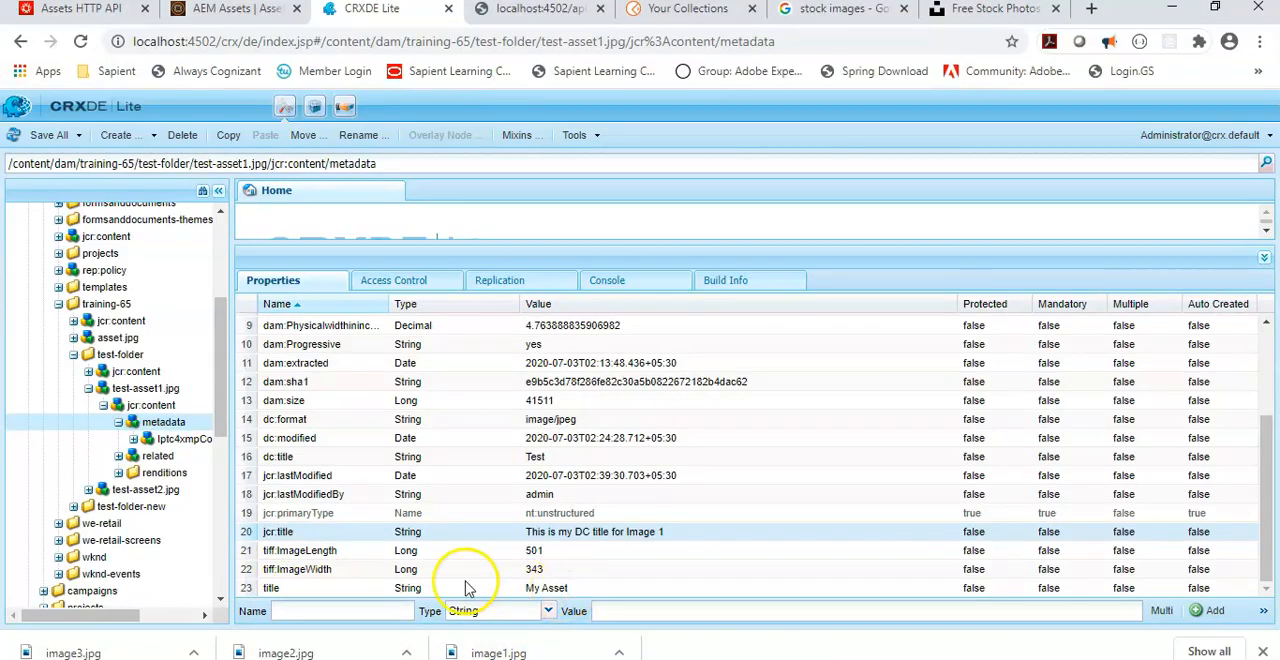
Step: In Postman, rename the metadata key dc:title to title, resend the PUT request, and check the metadata properties in CRXDE Lite
key(alt+Tab)
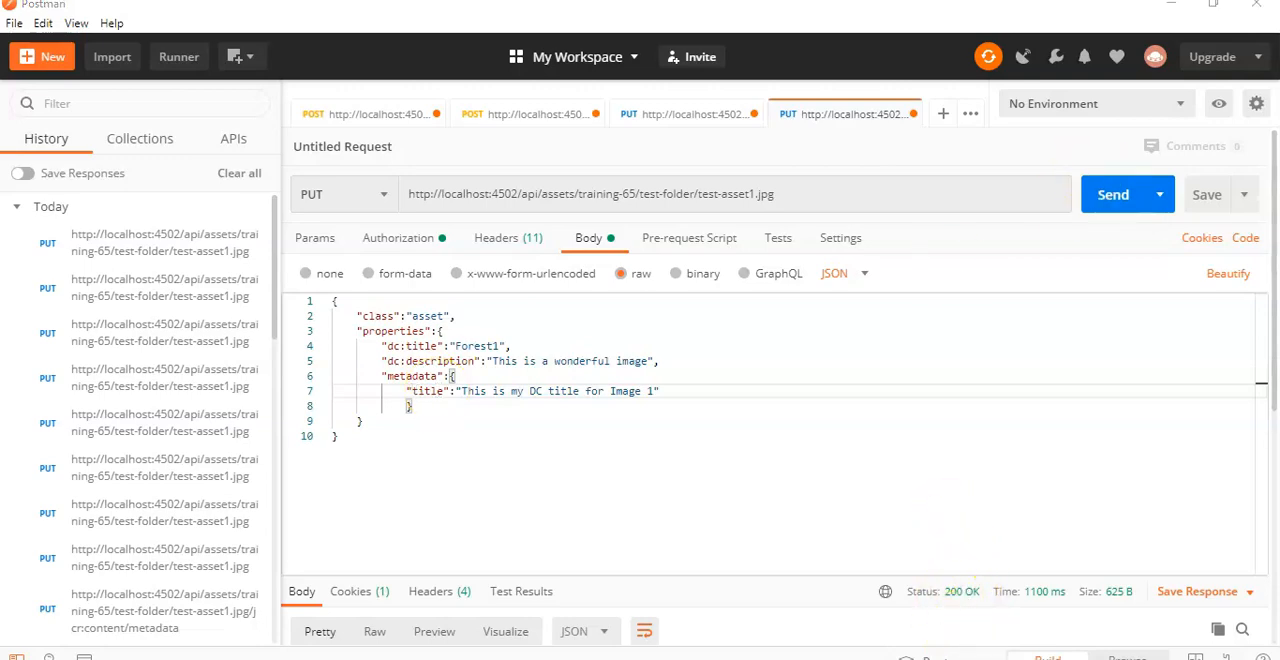
key(alt+Tab)
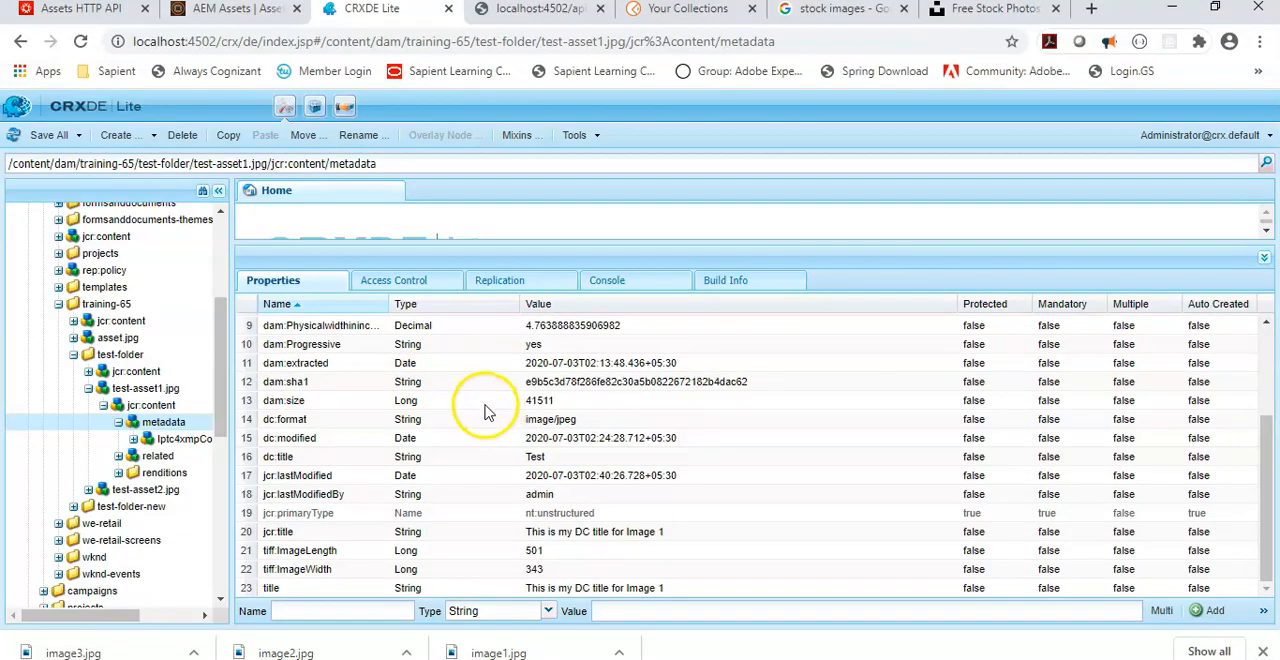
click(595, 517)
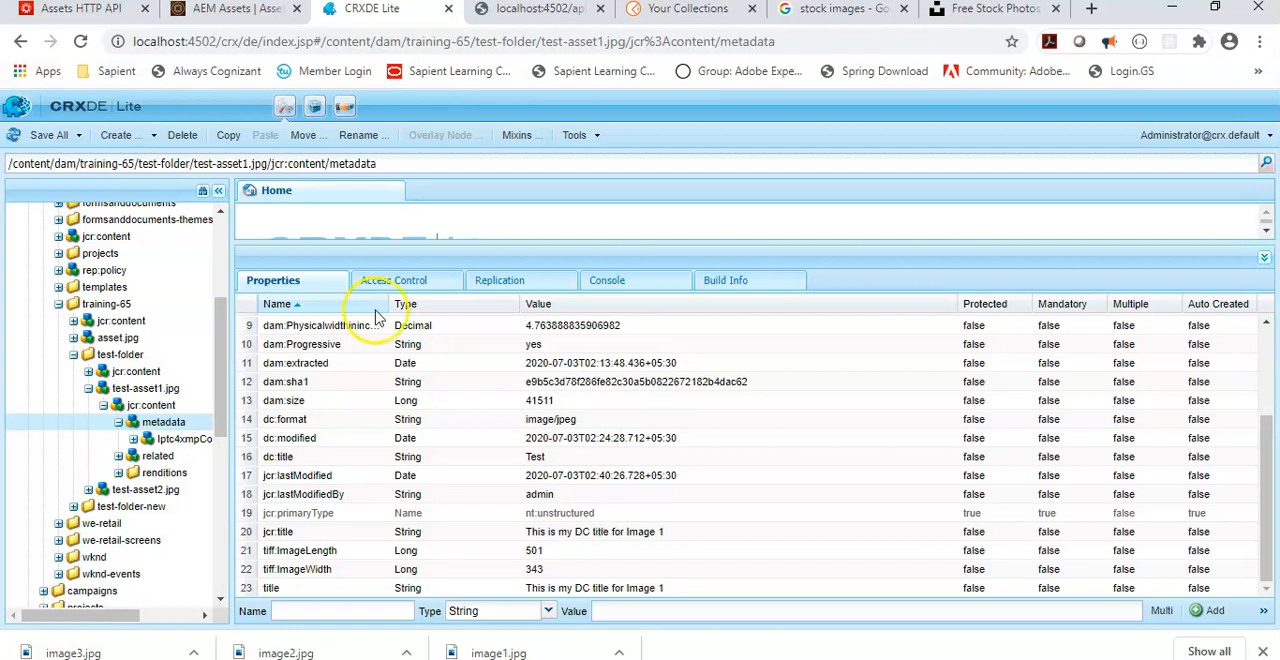
Step: Switch to the Assets HTTP API documentation and examine the dc:title property in the Update asset metadata request example
click(88, 10)
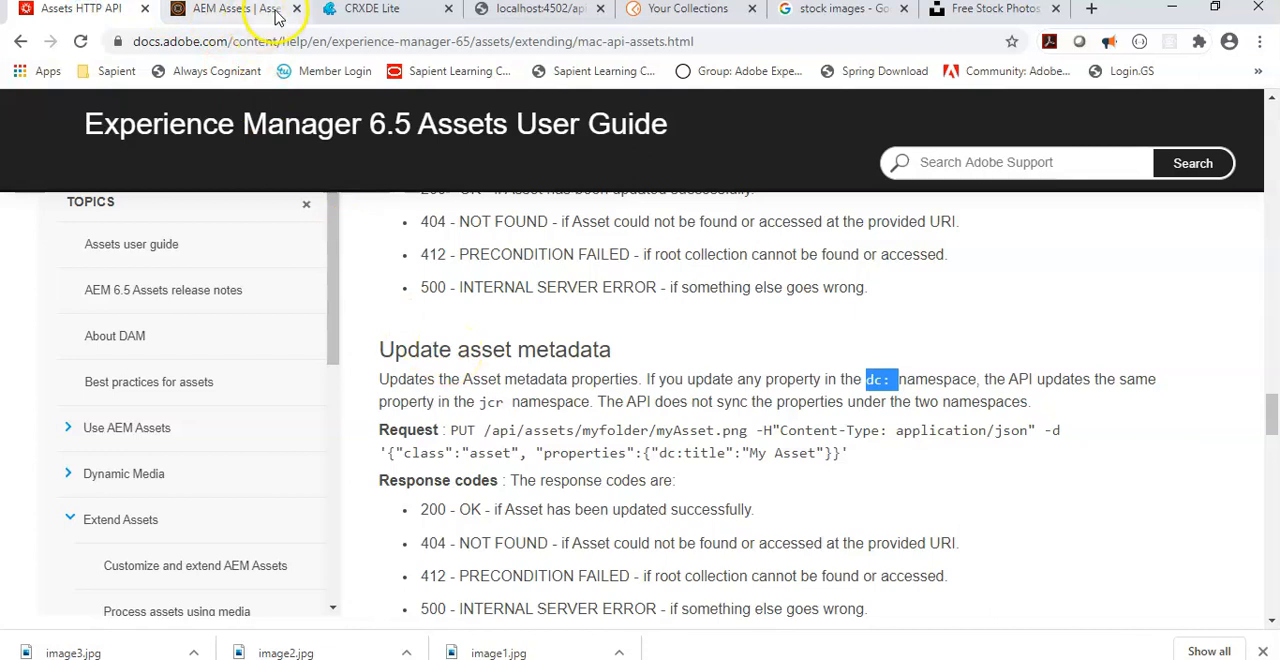
scroll(590, 365, down, 1)
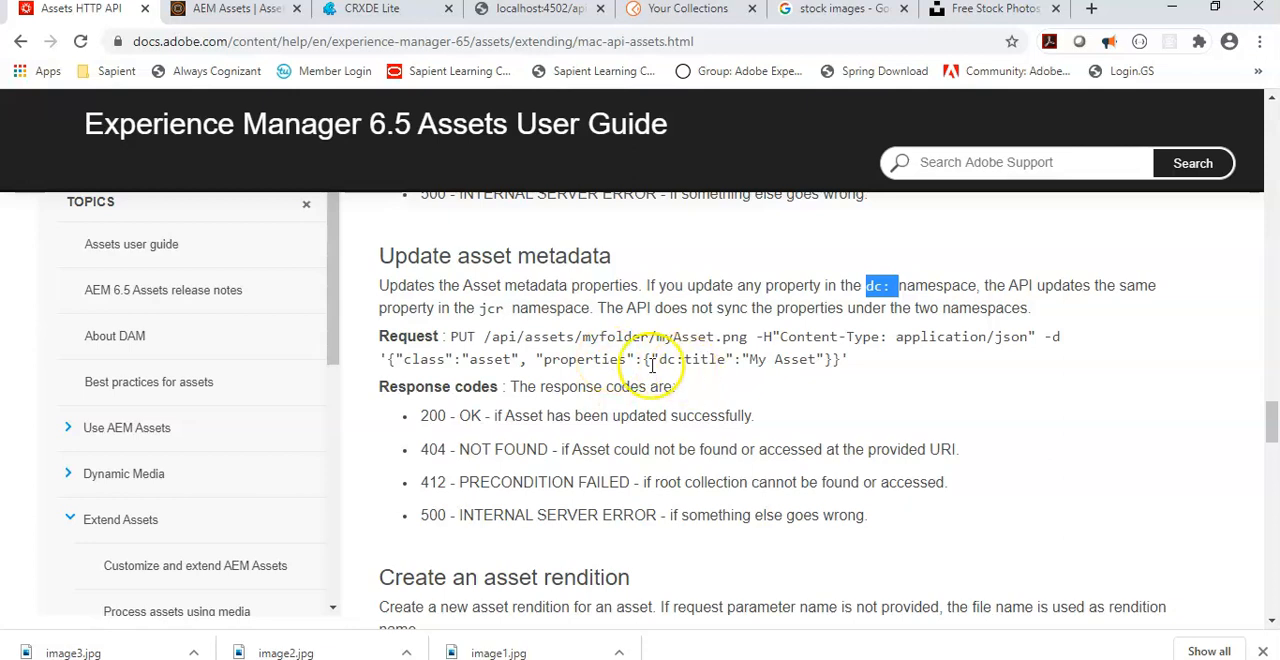
drag(658, 359, 715, 376)
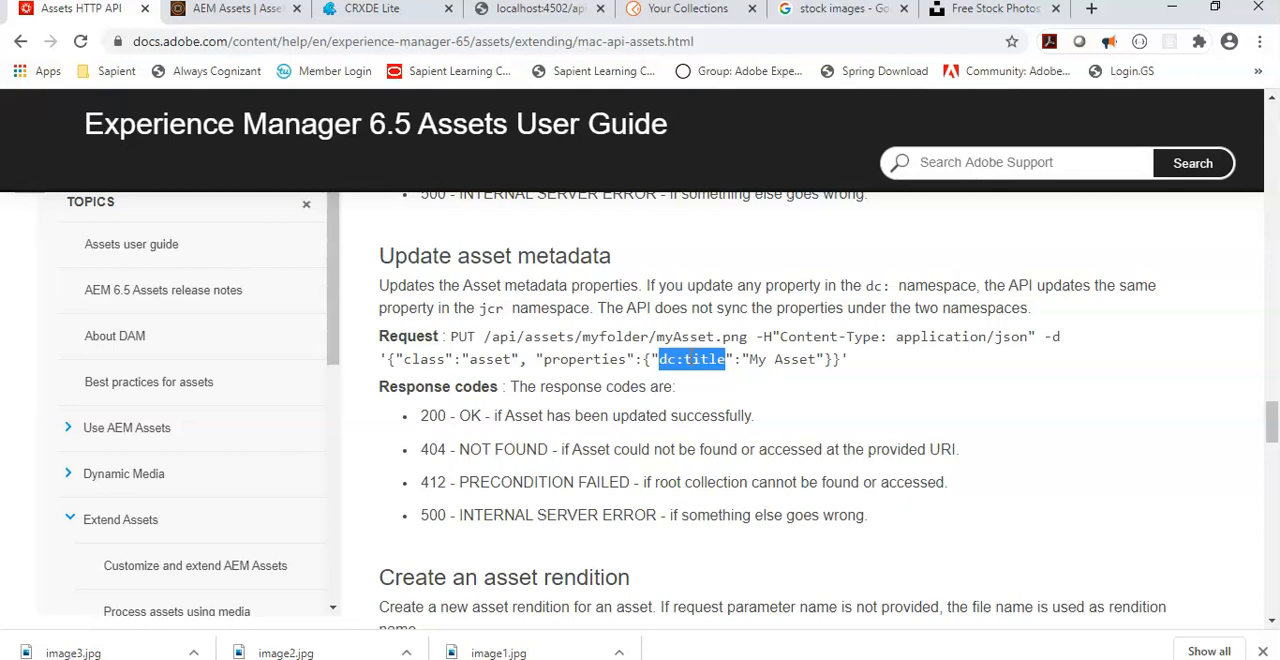
Step: Read the documentation sections on creating an asset rendition, adding a comment, and copying or moving a folder or asset
scroll(689, 366, down, 4)
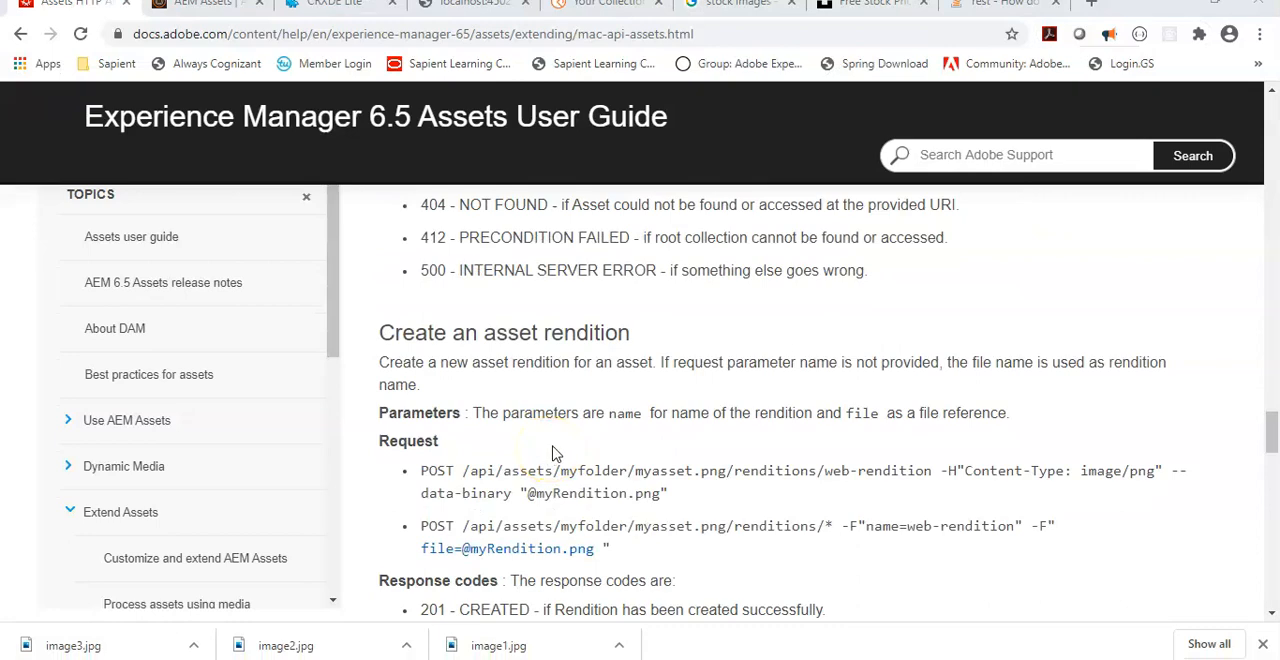
scroll(556, 454, down, 5)
scroll(556, 454, down, 3)
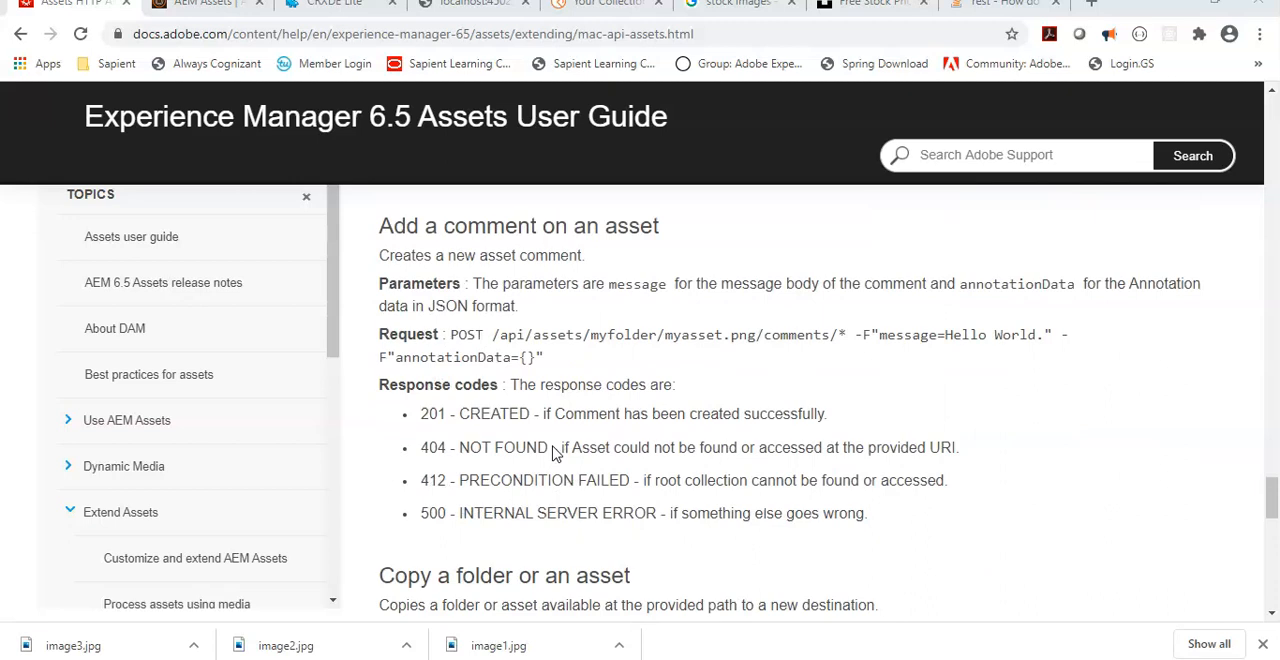
scroll(556, 454, down, 2)
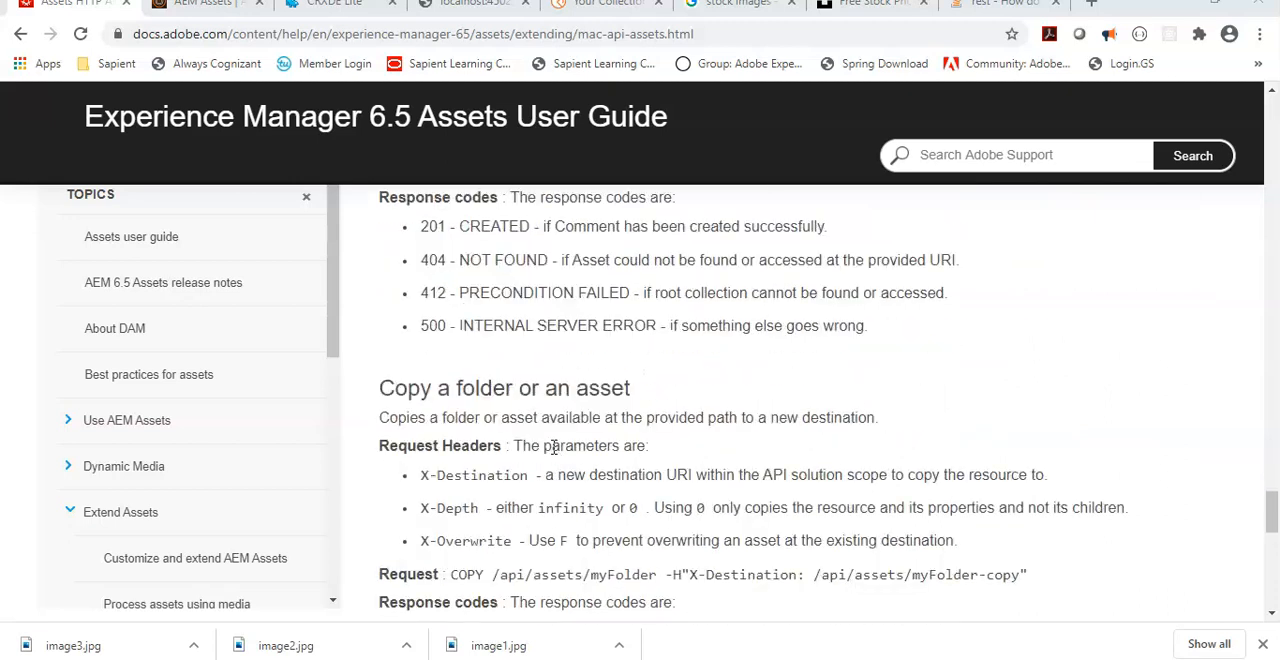
scroll(662, 448, up, 1)
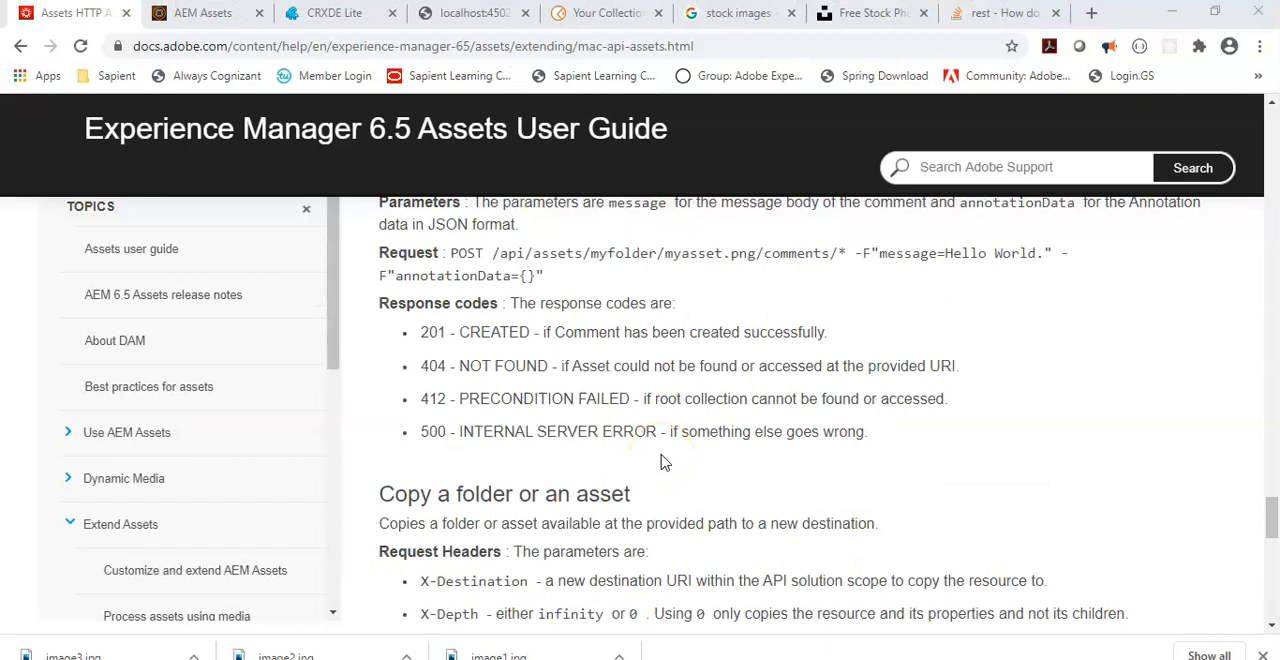
scroll(660, 462, down, 2)
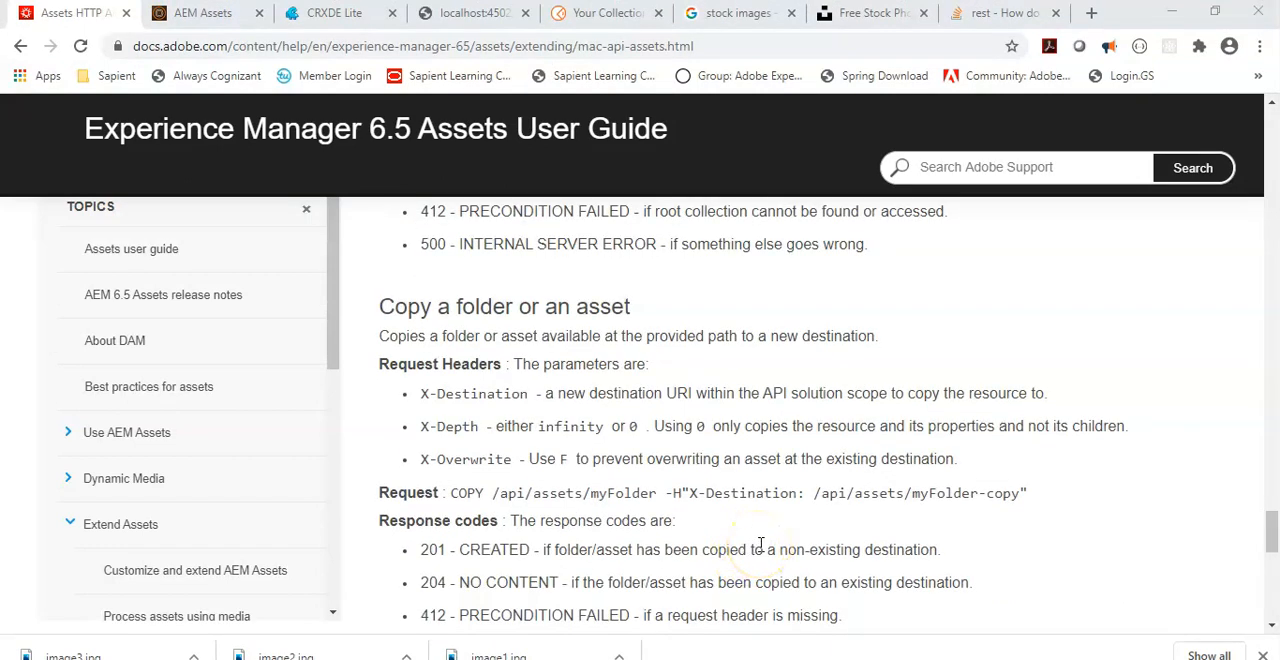
scroll(762, 545, down, 7)
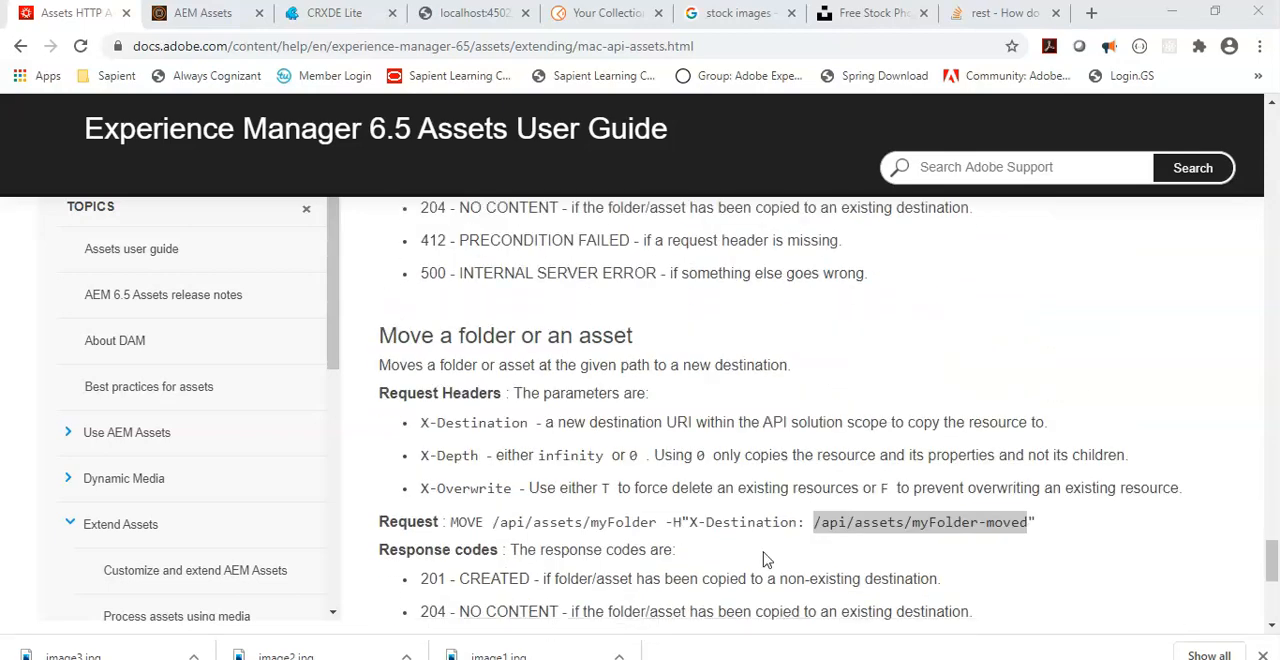
scroll(765, 561, up, 6)
scroll(767, 550, up, 2)
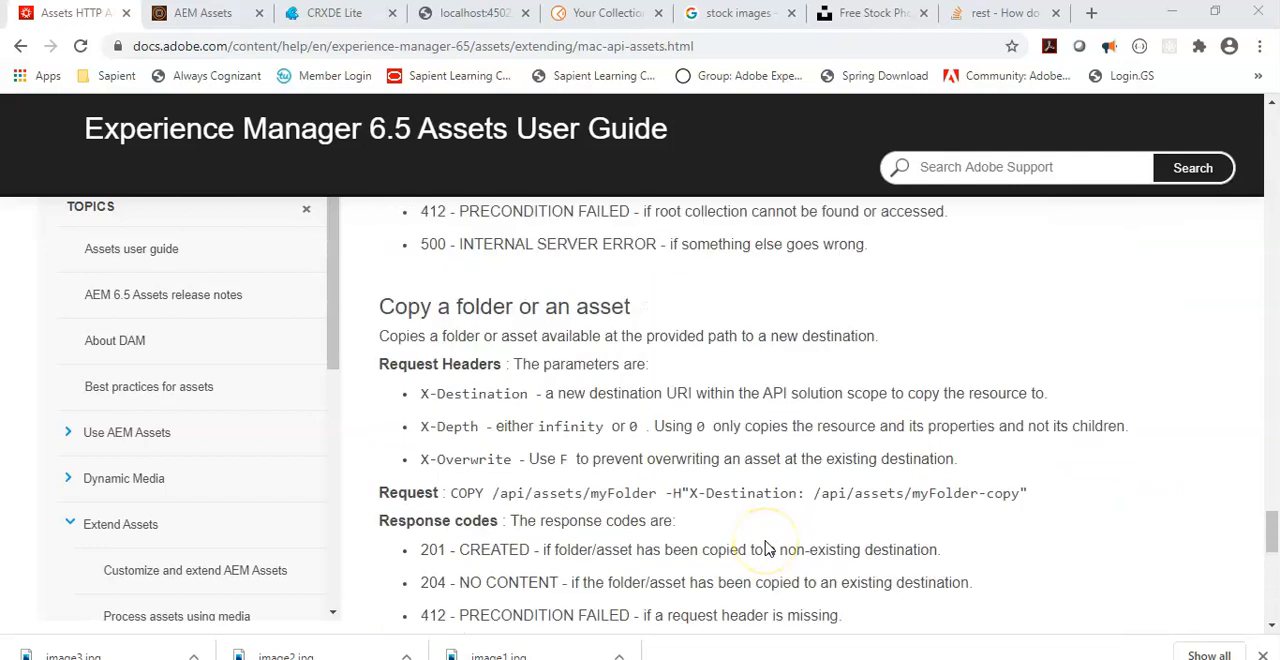
Step: Read the copy and move request sections of the documentation, and view the assets in test-folder in AEM Assets
scroll(586, 423, down, 6)
scroll(586, 423, up, 4)
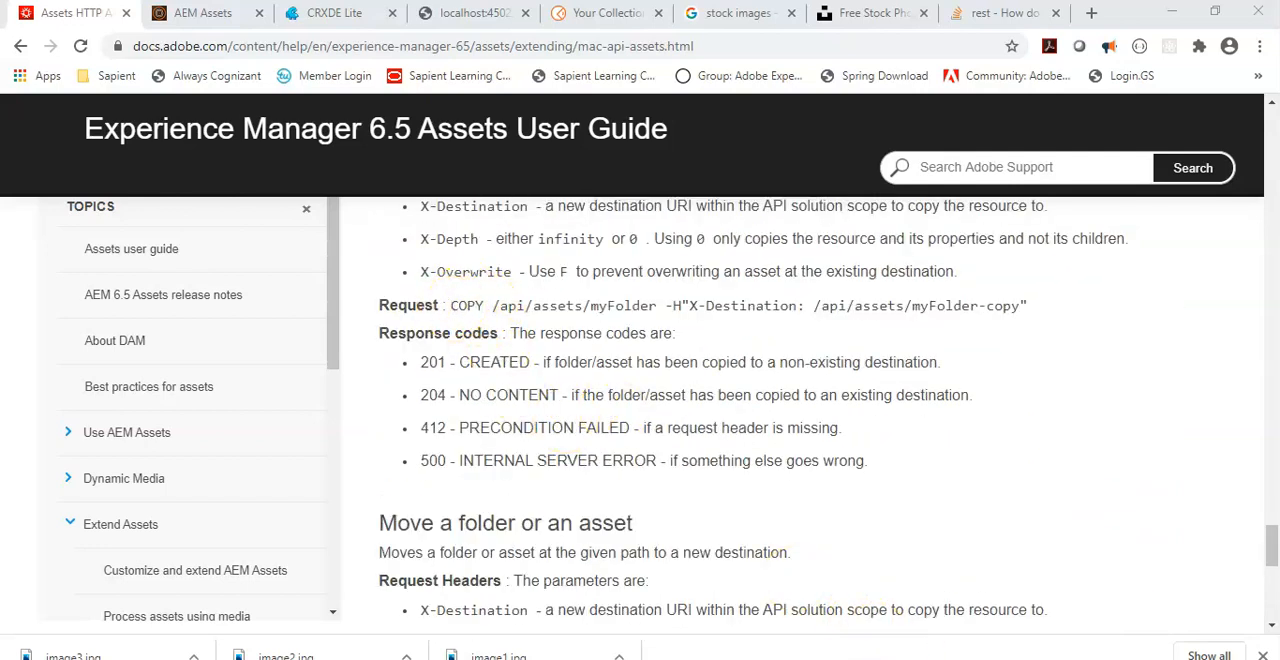
key(ctrl+Tab)
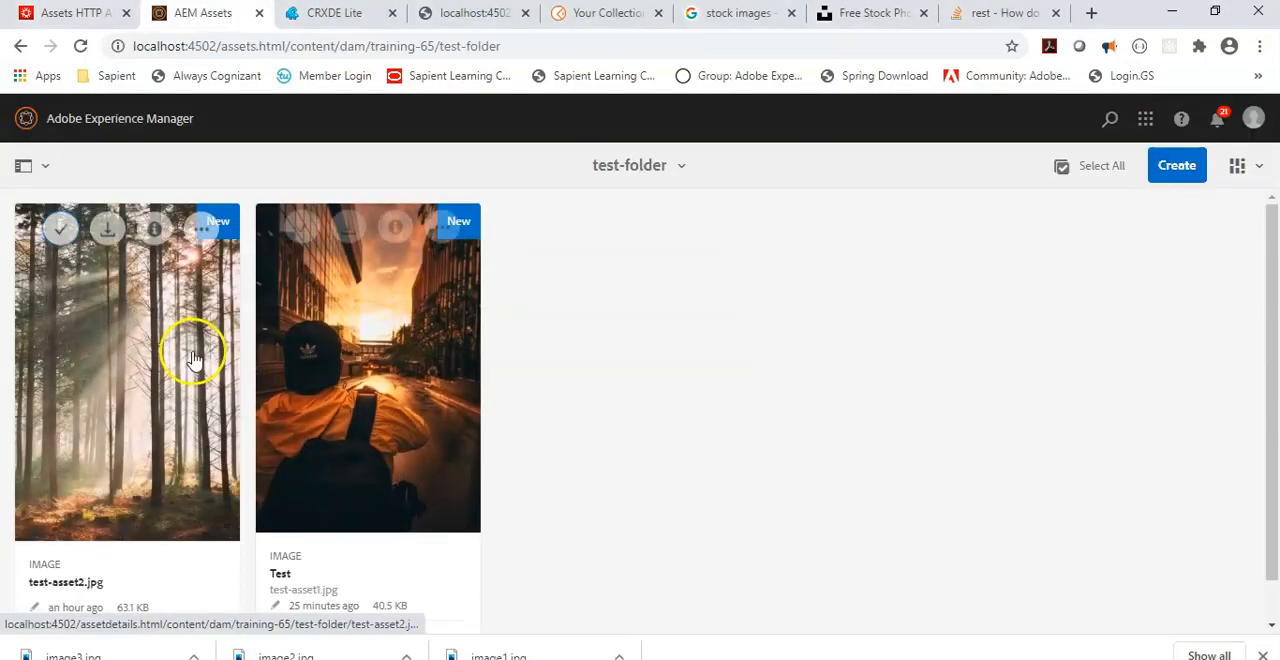
Step: Switch to Postman and set the untitled request's method to COPY
key(alt+Tab)
click(80, 203)
text(COPY)
click(137, 196)
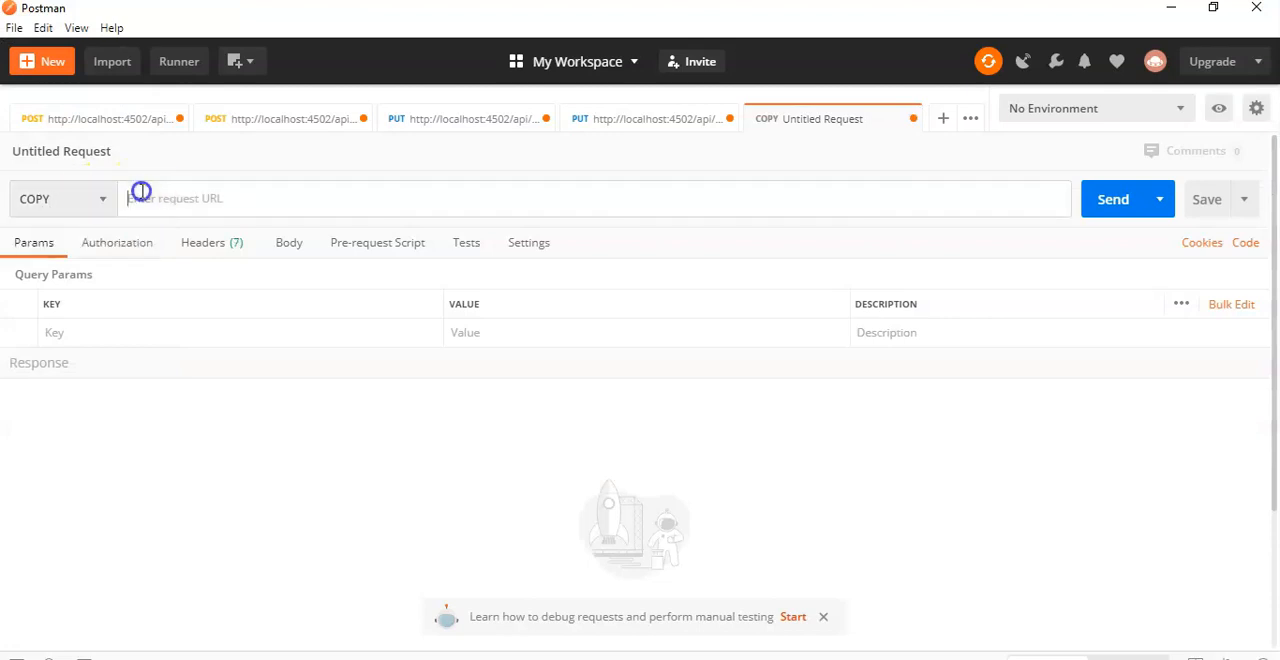
click(669, 118)
drag(409, 198, 114, 200)
drag(500, 198, 120, 217)
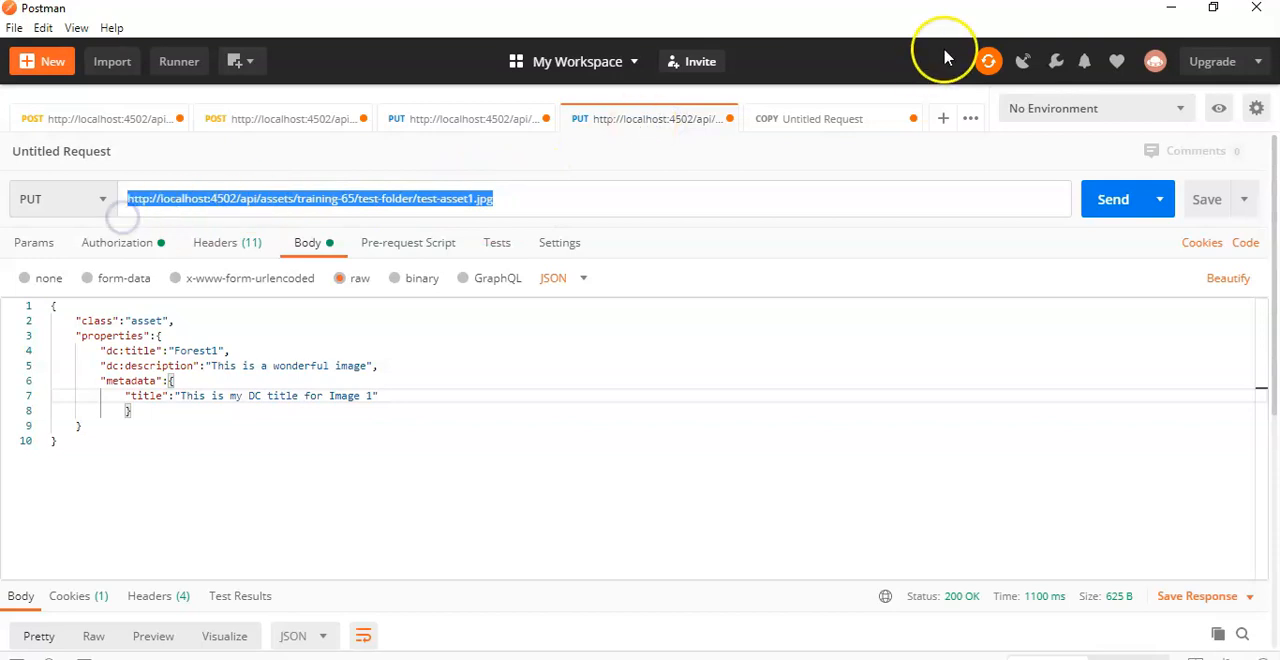
key(ctrl+c)
click(828, 120)
click(386, 197)
key(ctrl+v)
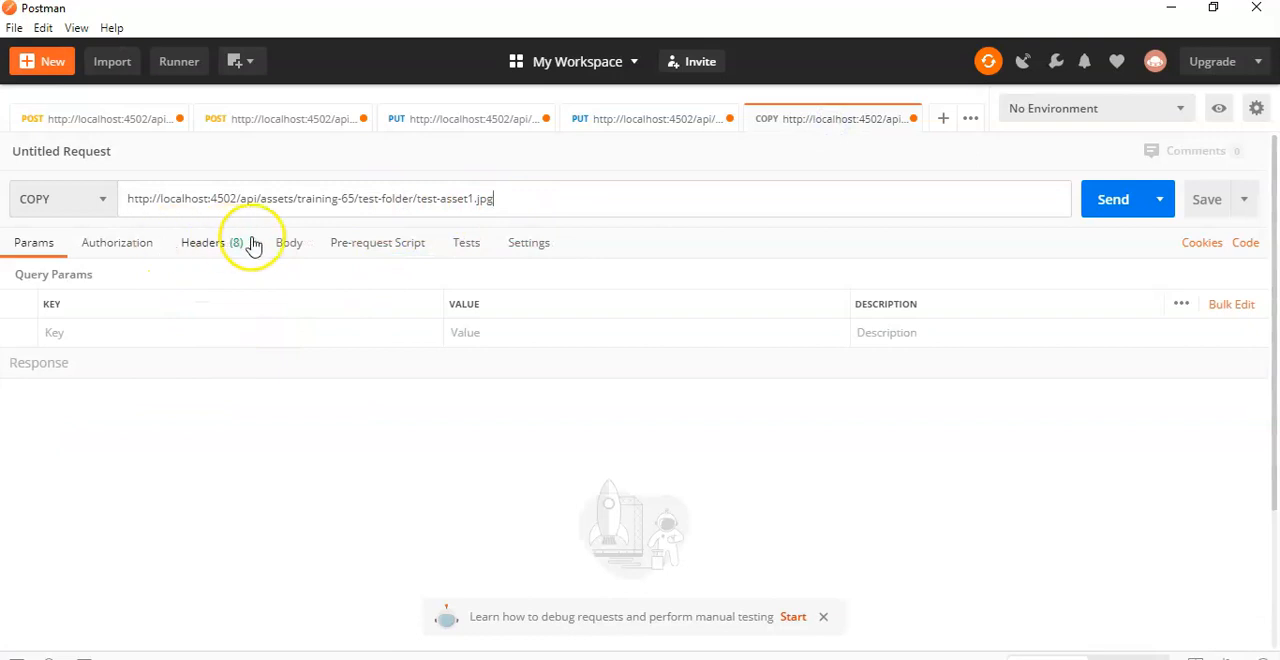
Step: Set the COPY request's authorization type to Basic Auth
click(201, 244)
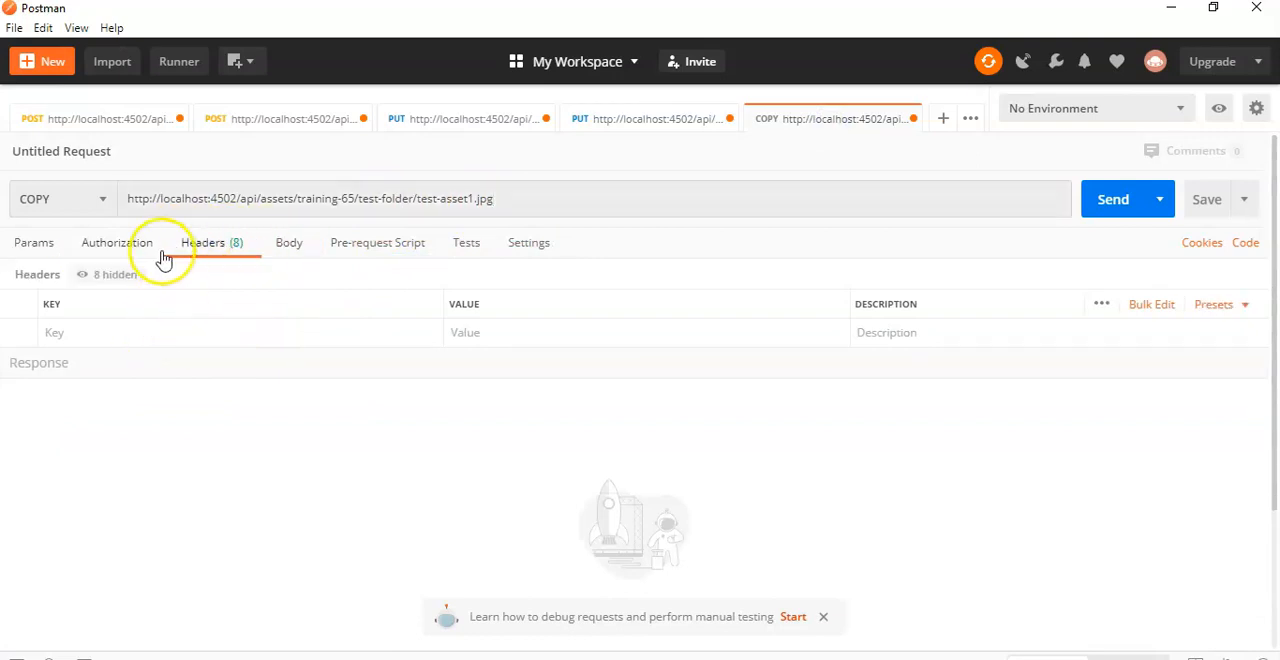
click(128, 246)
click(117, 308)
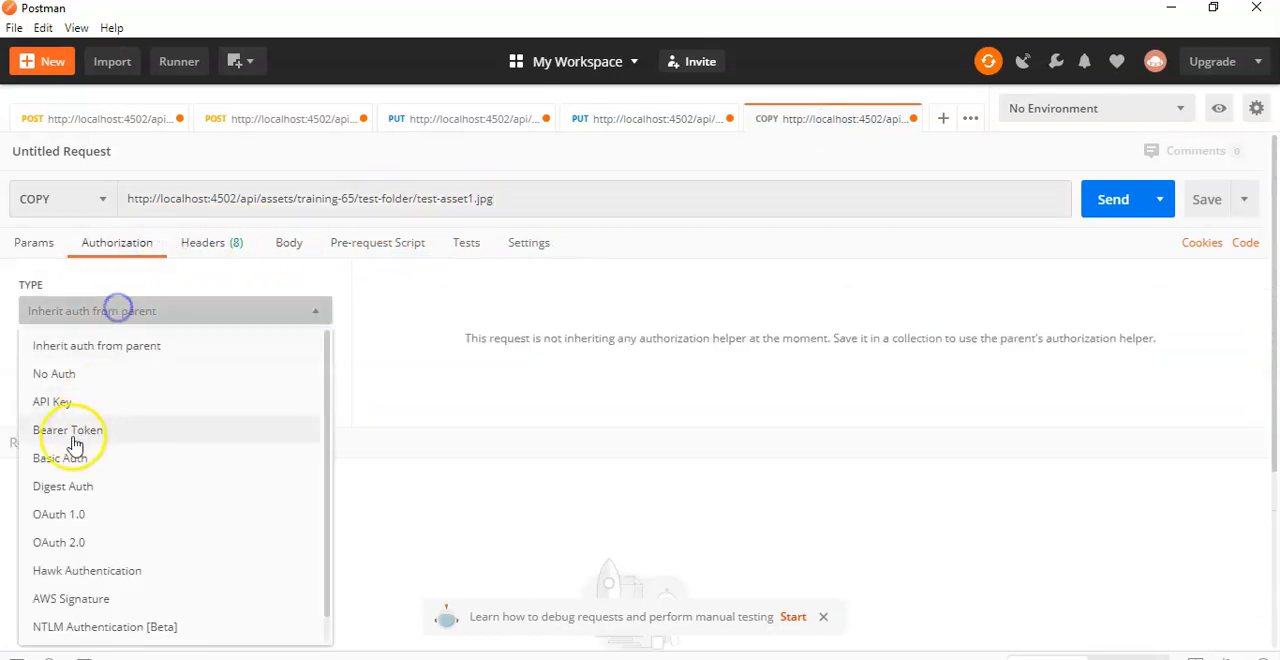
click(80, 458)
Step: Copy the X-Destination header name from the documentation's copy example and add it as a header key in the Postman COPY request
click(215, 243)
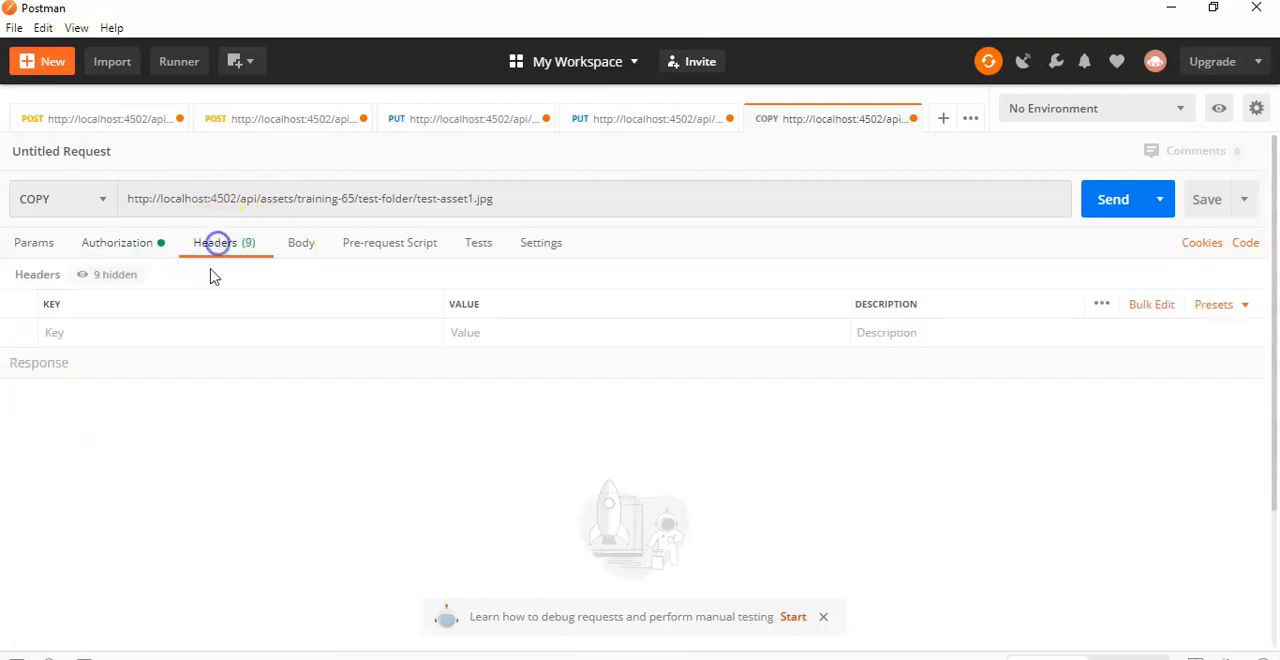
click(121, 337)
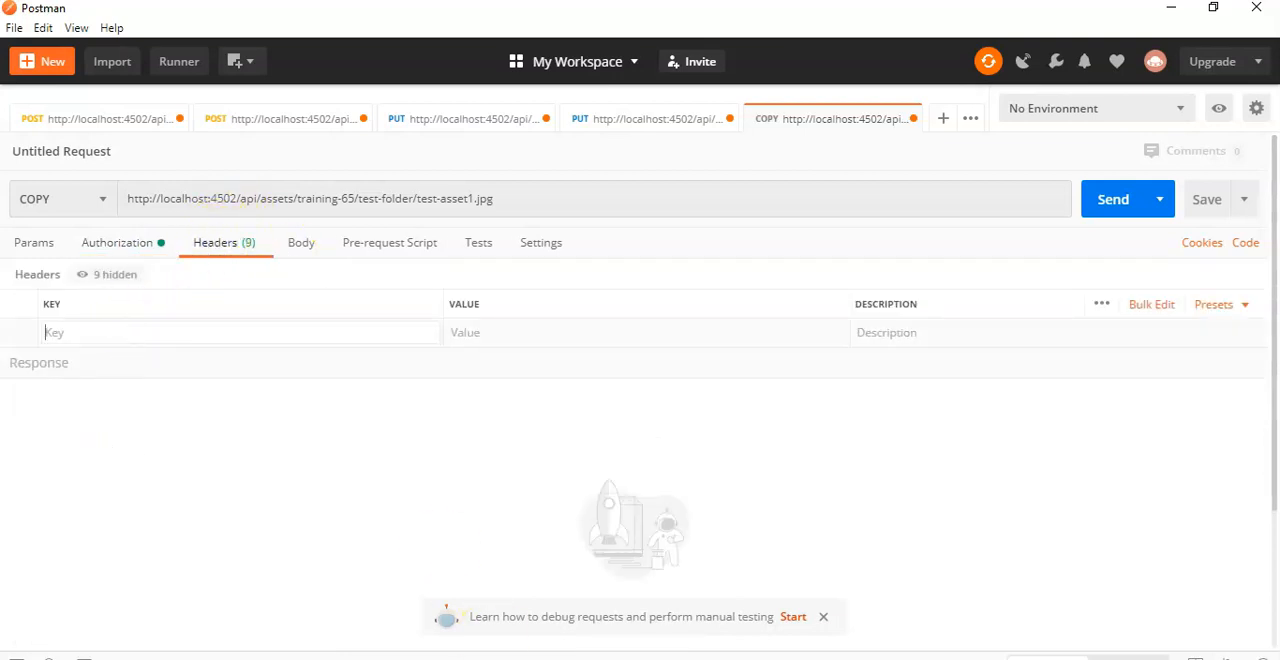
key(alt+Tab)
click(443, 312)
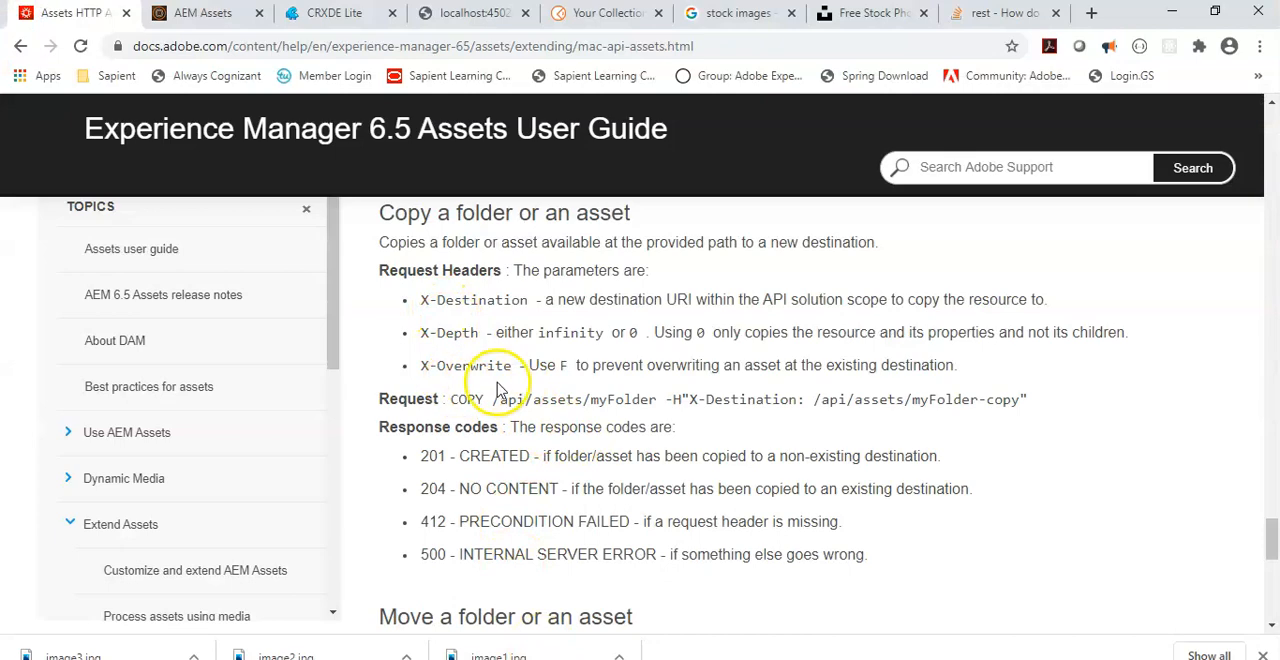
drag(690, 399, 799, 403)
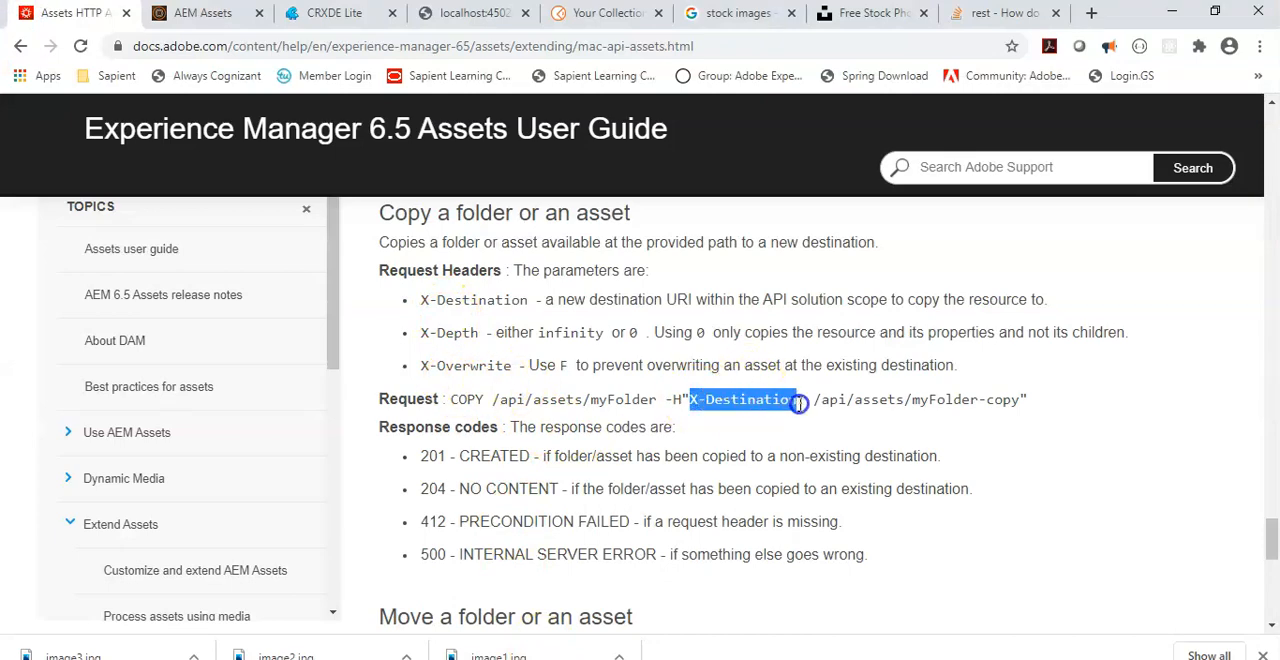
key(ctrl+c)
key(alt+Tab)
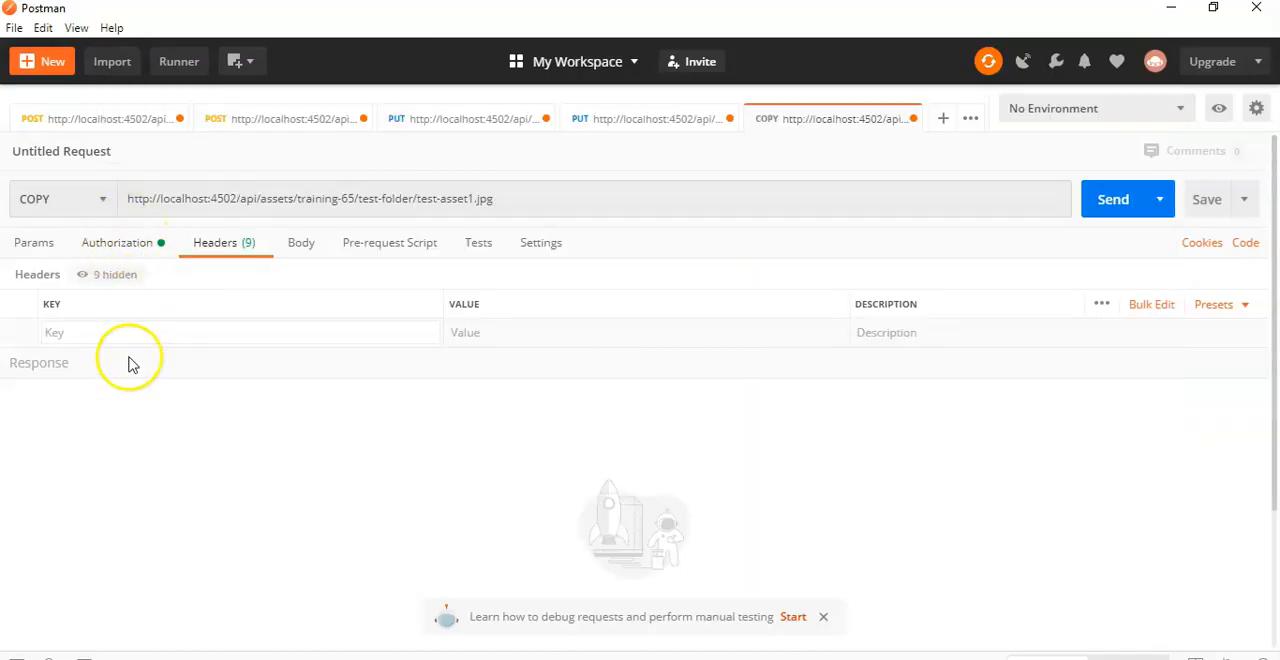
click(120, 332)
key(ctrl+v)
Step: Copy the /api/assets path from the documentation example into the X-Destination header's value in Postman
click(525, 334)
key(alt+Tab)
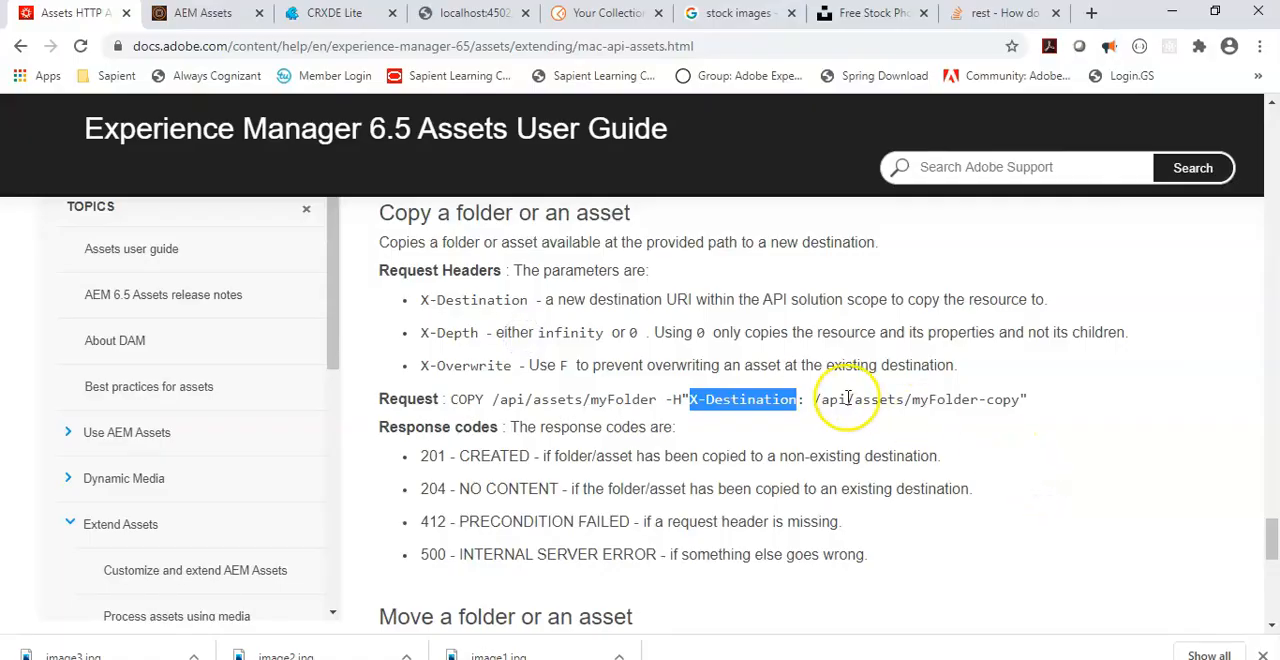
drag(816, 399, 907, 402)
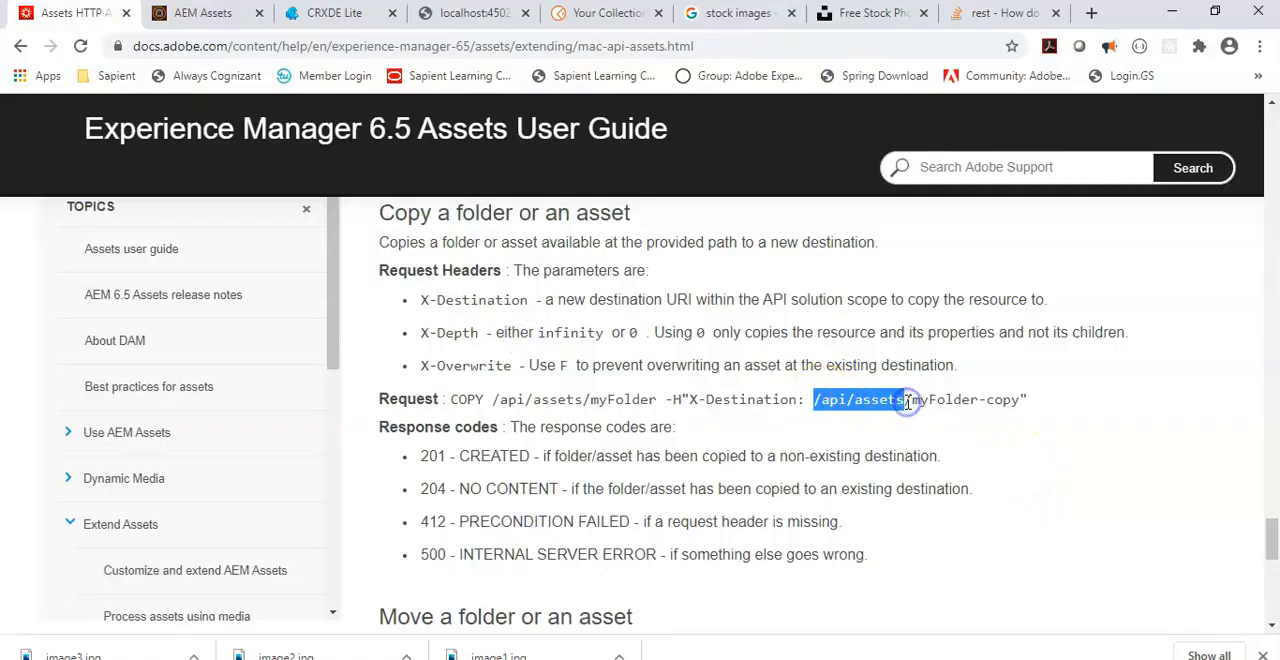
key(ctrl+c)
key(alt+Tab)
key(ctrl+v)
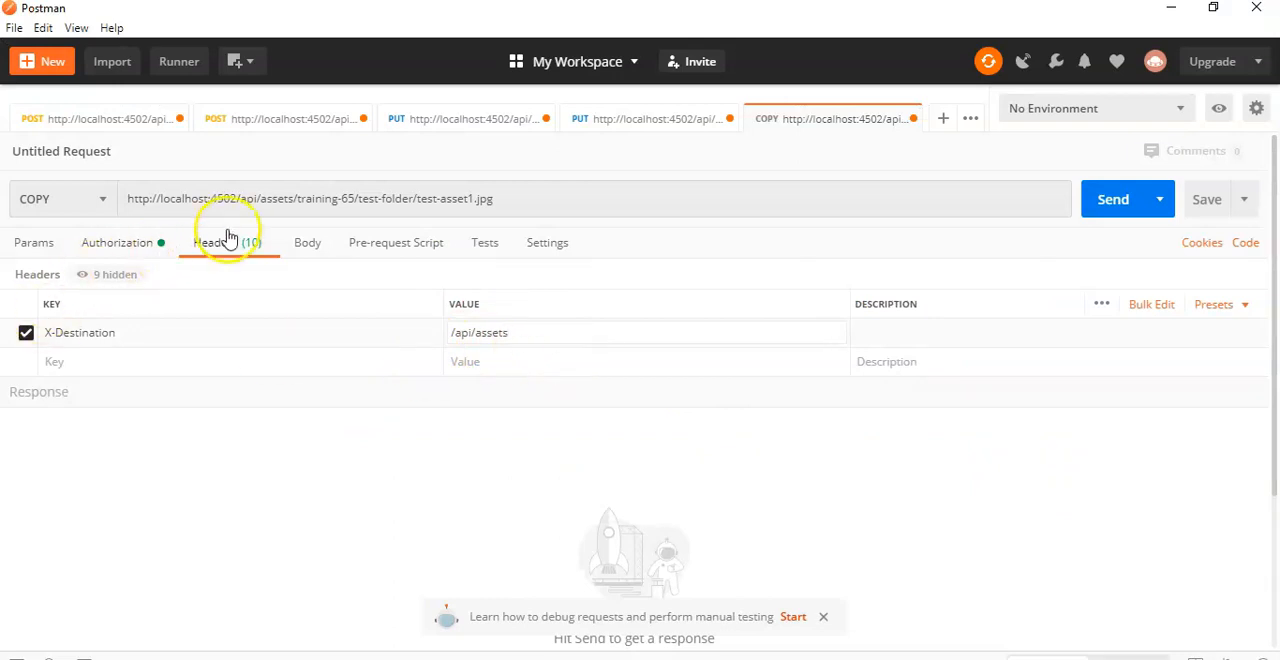
Step: Extend the X-Destination value with the asset path from the request URL, making it /api/assets/training-65/test-folder/test-asset3.jpg
drag(294, 200, 485, 204)
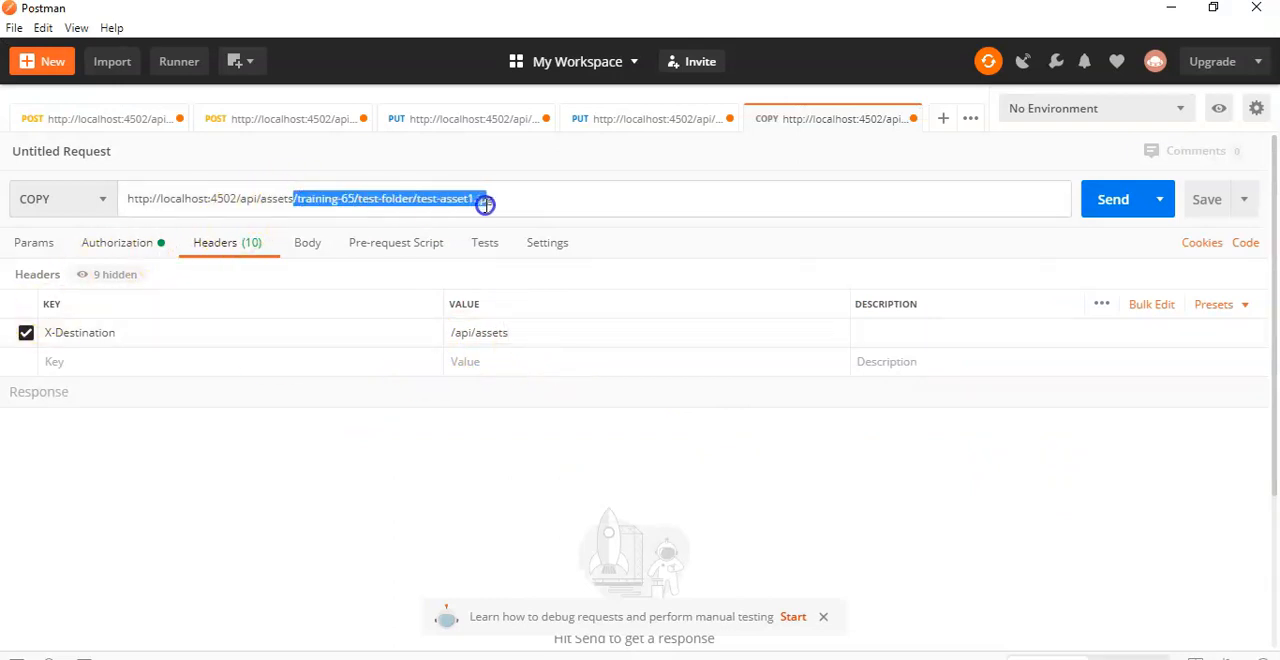
key(ctrl+c)
click(566, 336)
key(ctrl+v)
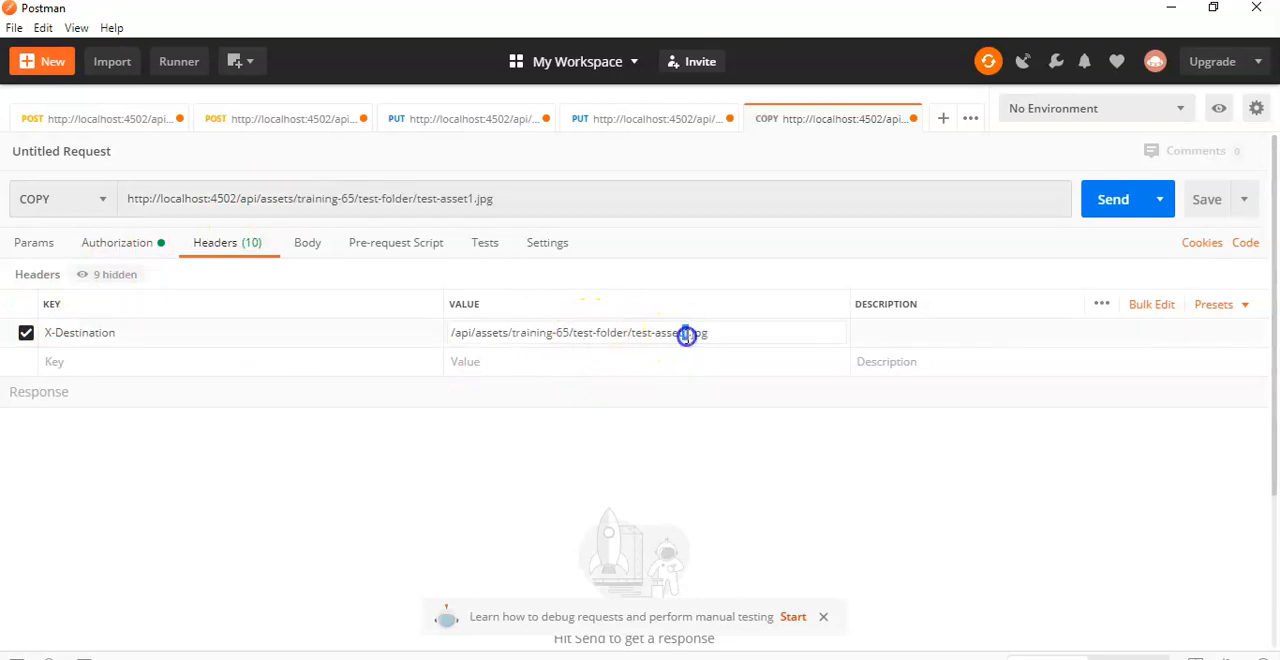
key(BackSpace)
text(3)
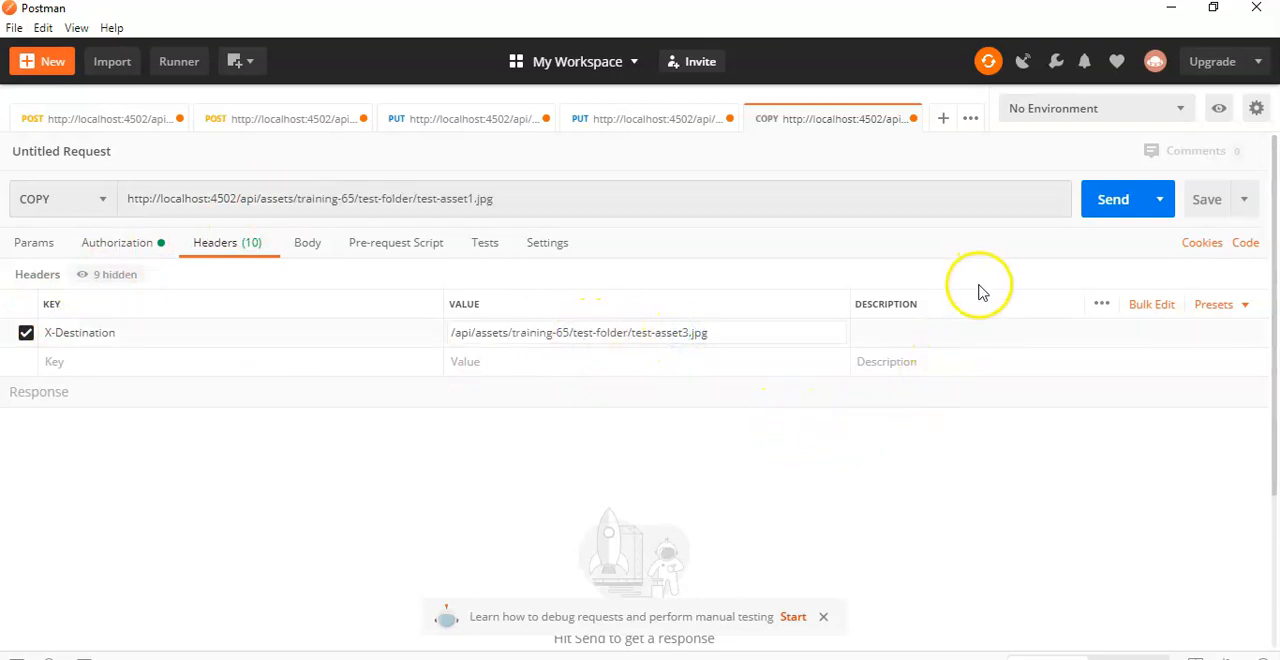
Step: Send the COPY request, then reload test-folder in AEM Assets and check for the copied asset
click(1112, 205)
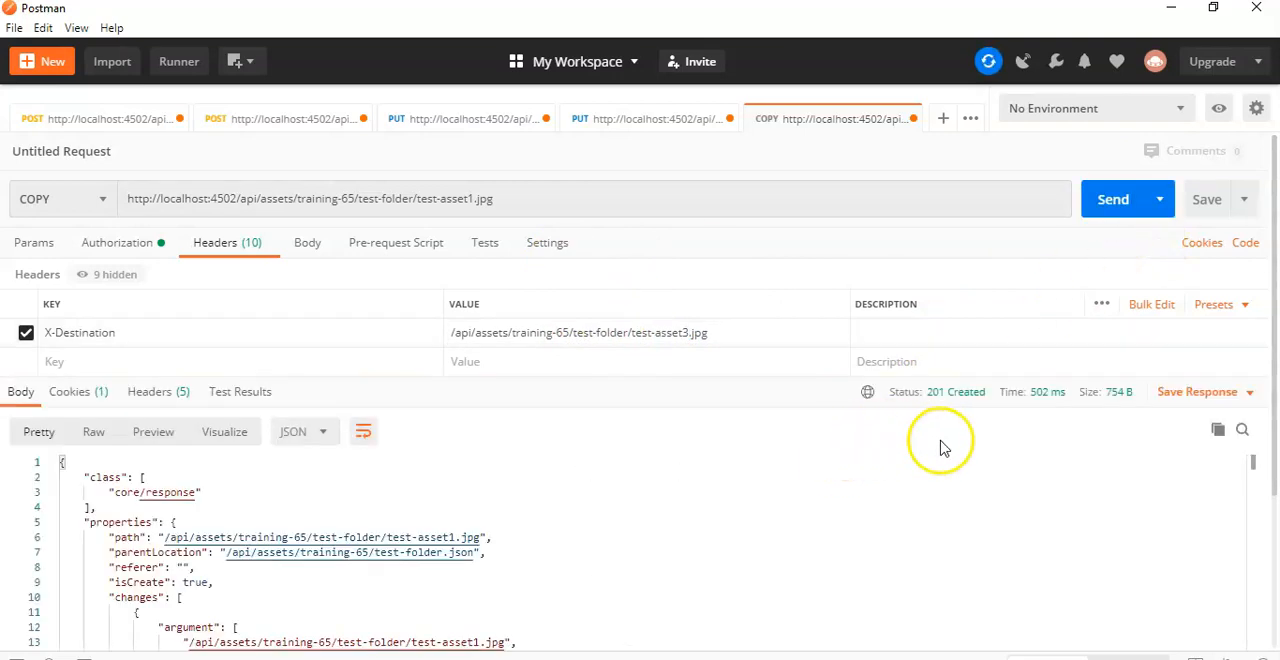
scroll(940, 447, down, 2)
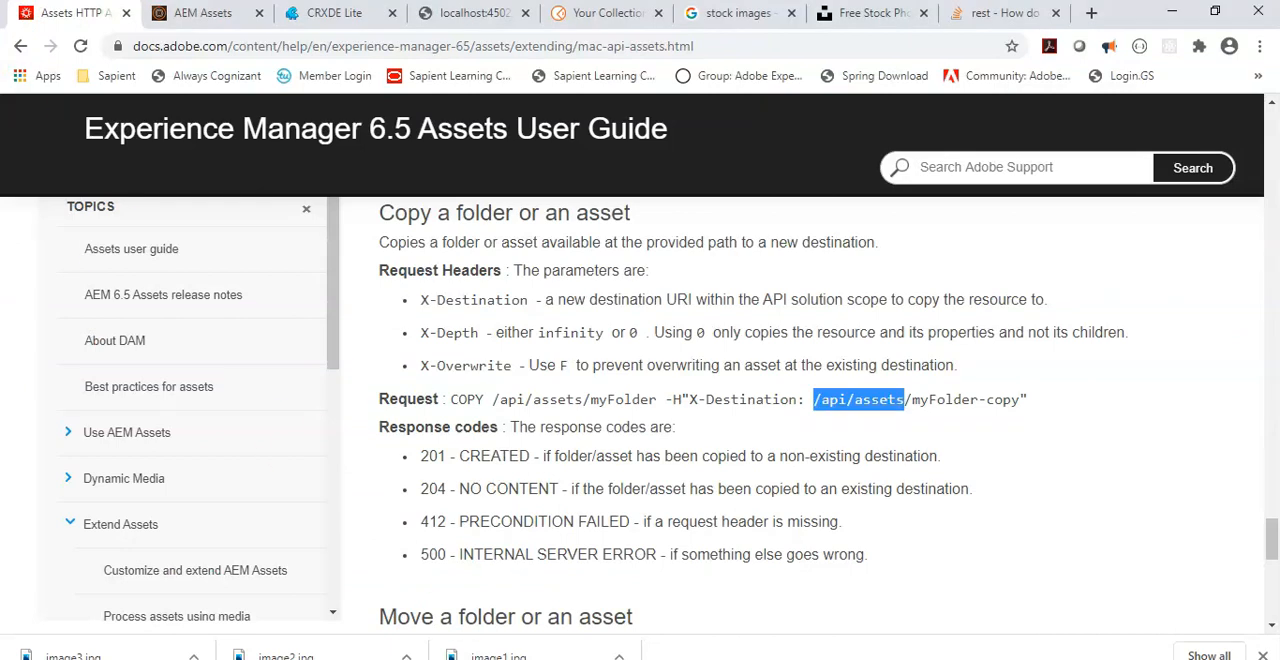
click(168, 14)
click(80, 46)
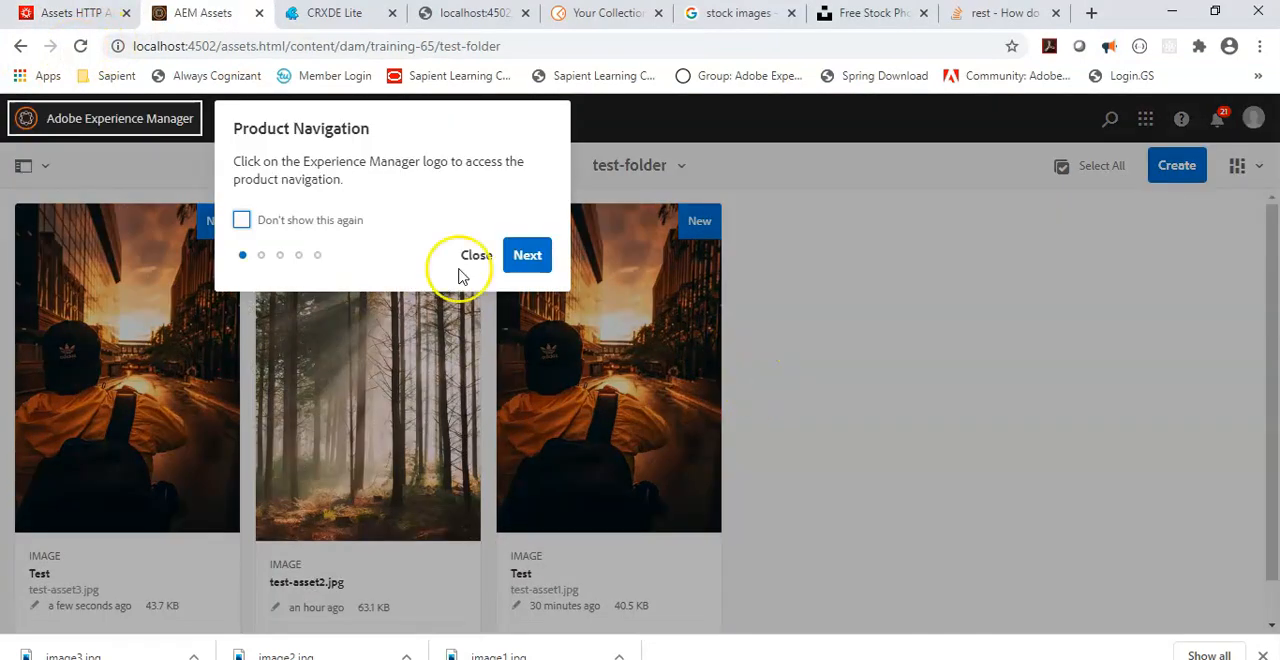
click(467, 256)
scroll(623, 406, down, 1)
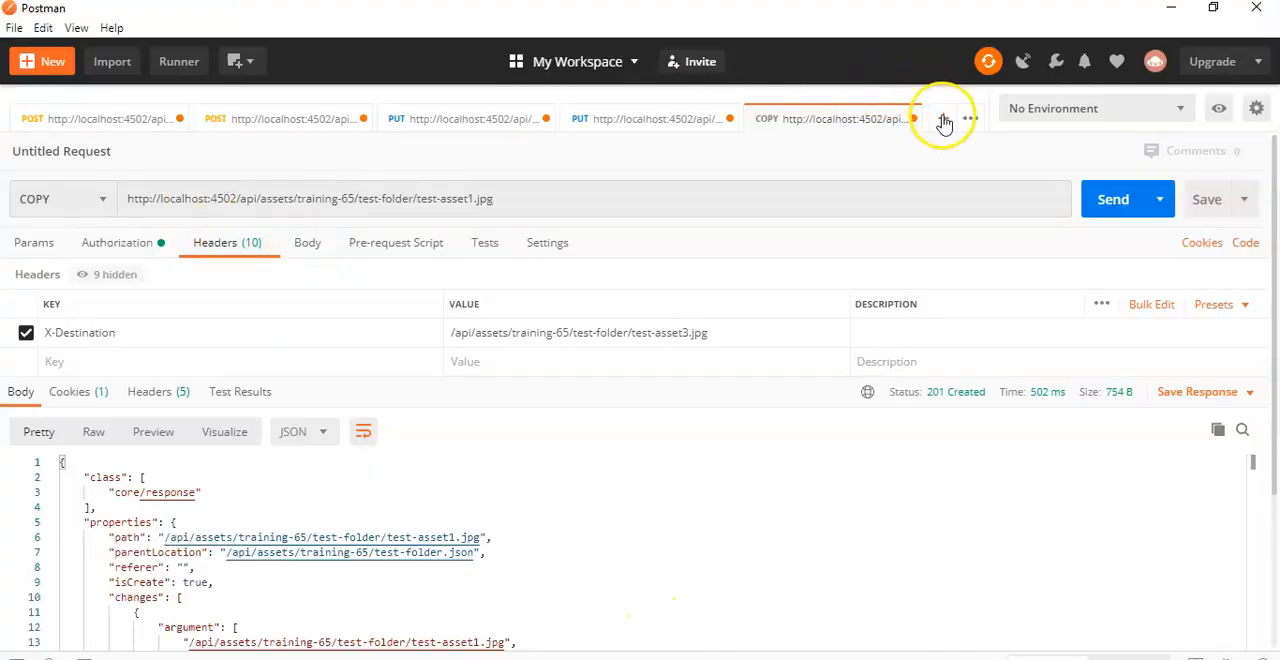
Step: Create a new request in Postman and set its method to MOVE
click(943, 118)
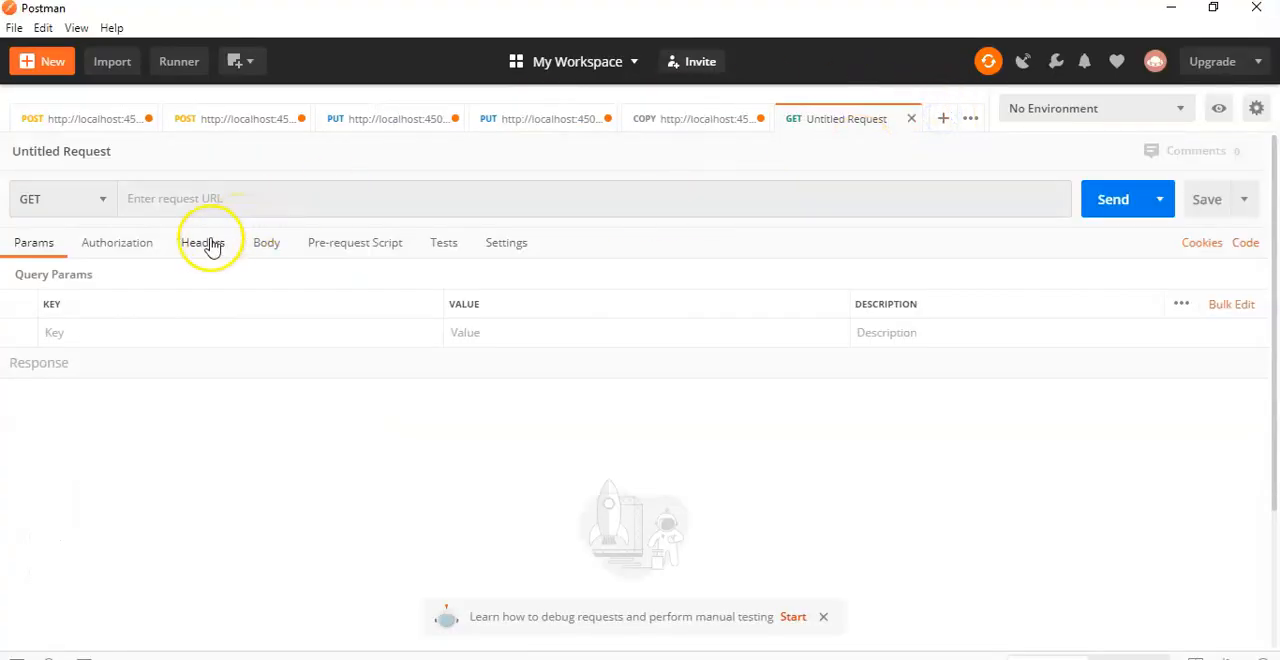
click(77, 199)
text(MOVE)
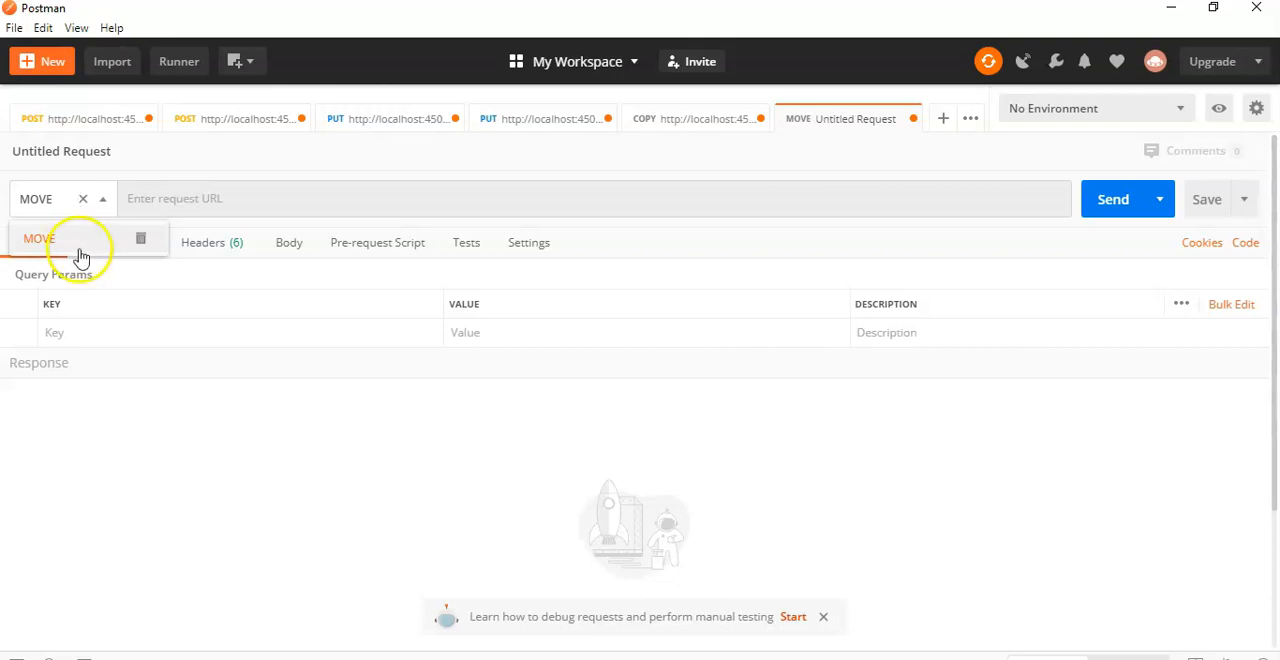
click(80, 250)
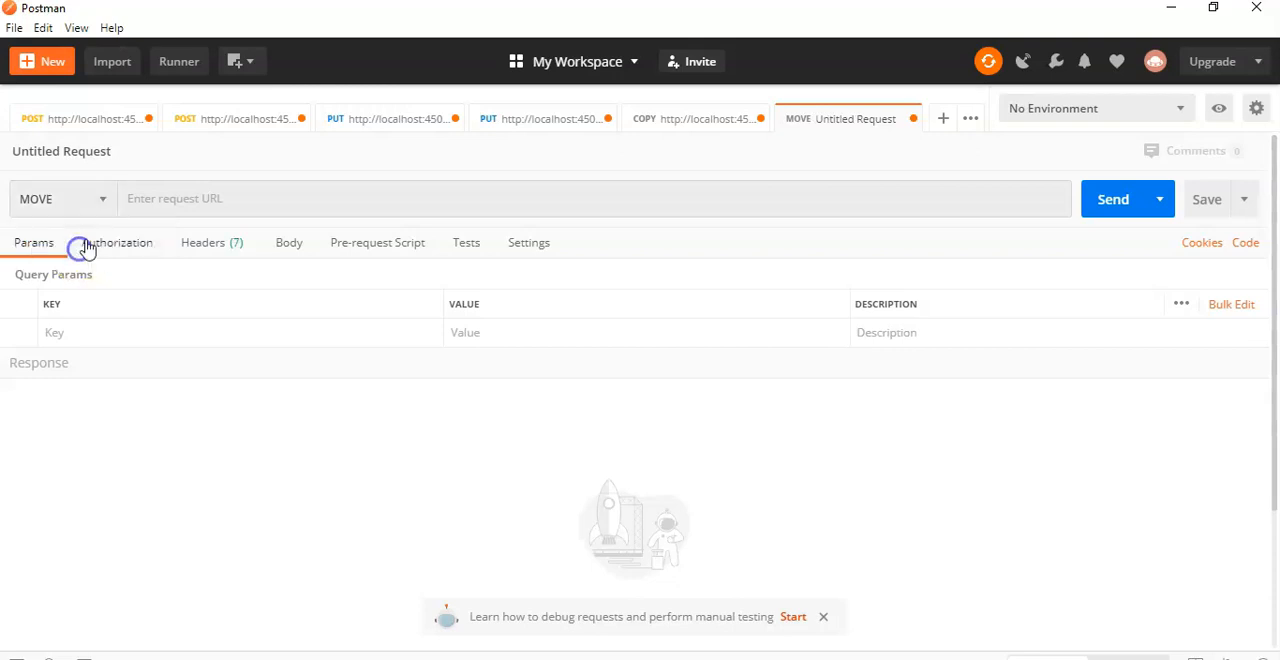
Step: Reuse the COPY request's URL in the MOVE request, changing the asset name to test-asset3.jpg
click(709, 114)
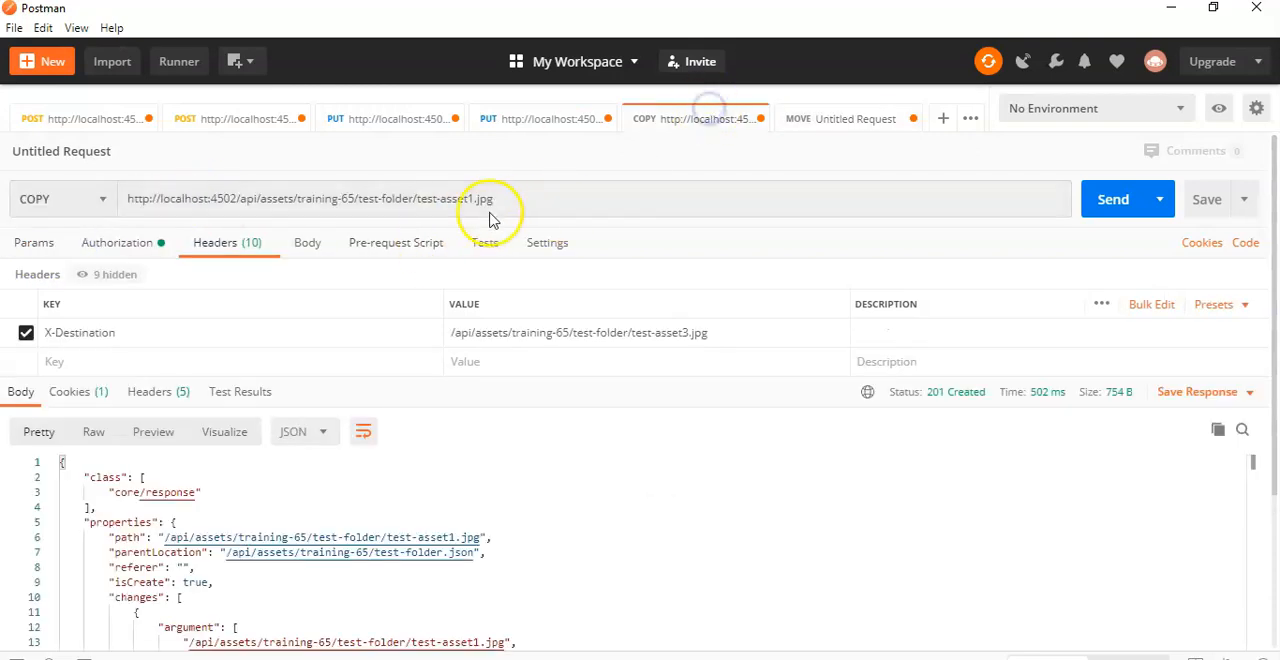
drag(293, 199, 109, 220)
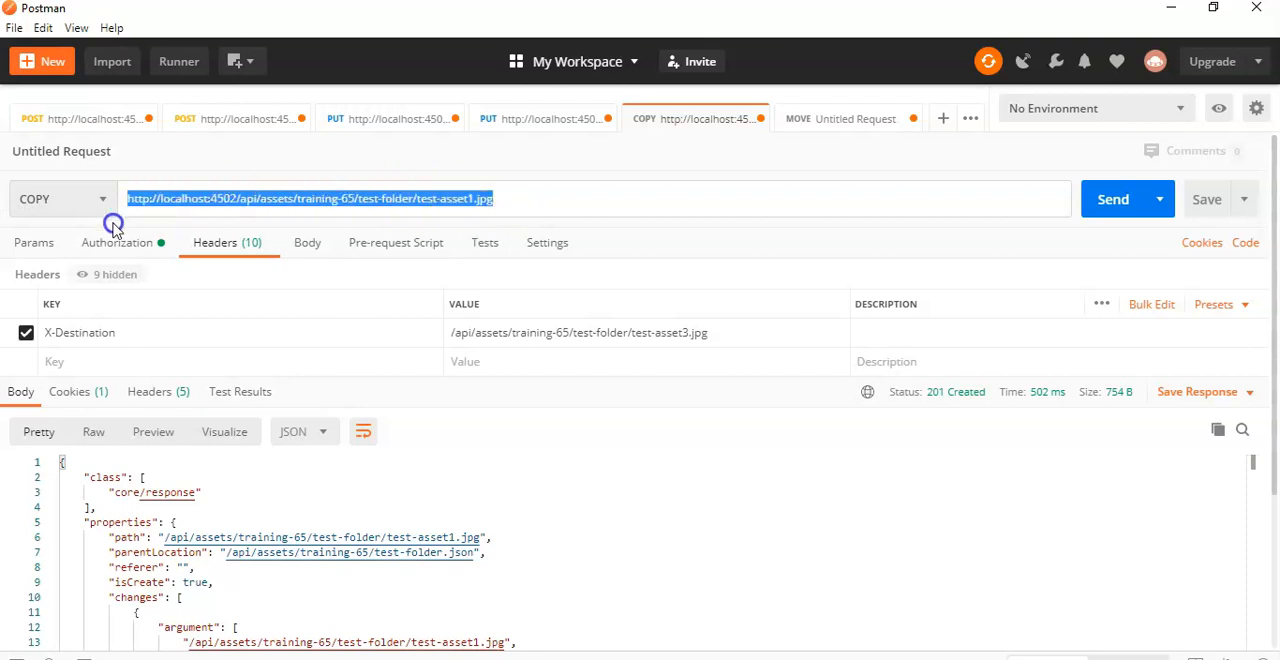
click(799, 118)
click(371, 203)
key(ctrl+v)
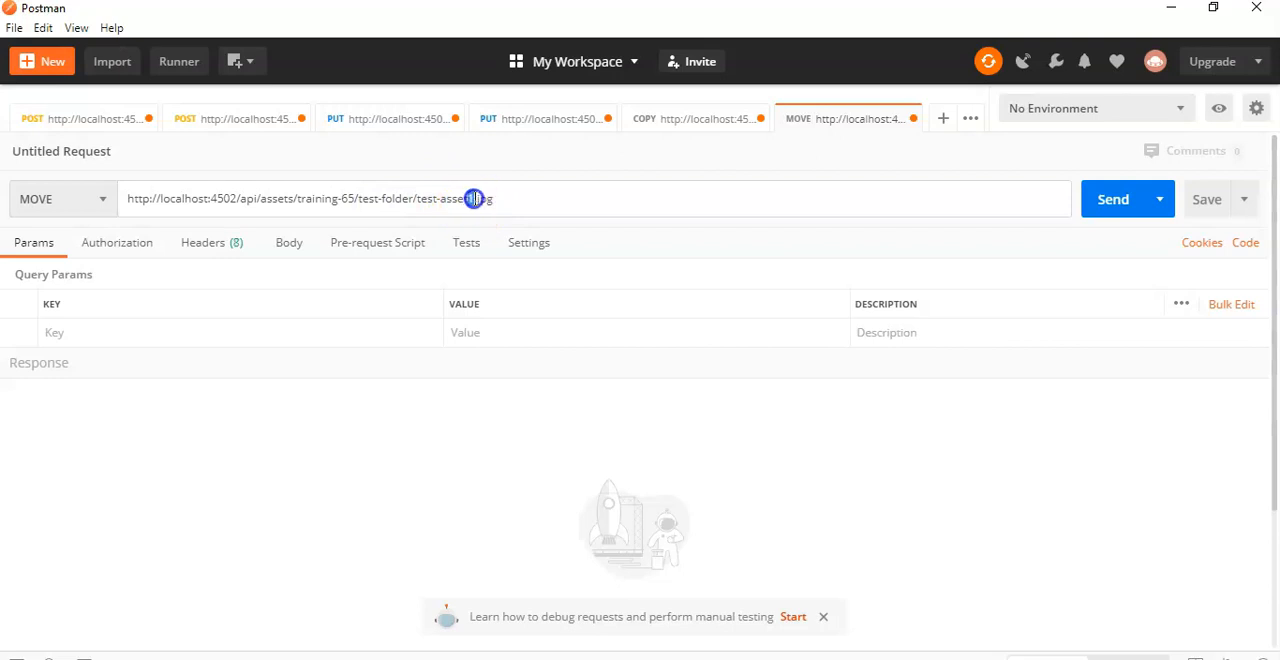
text(3)
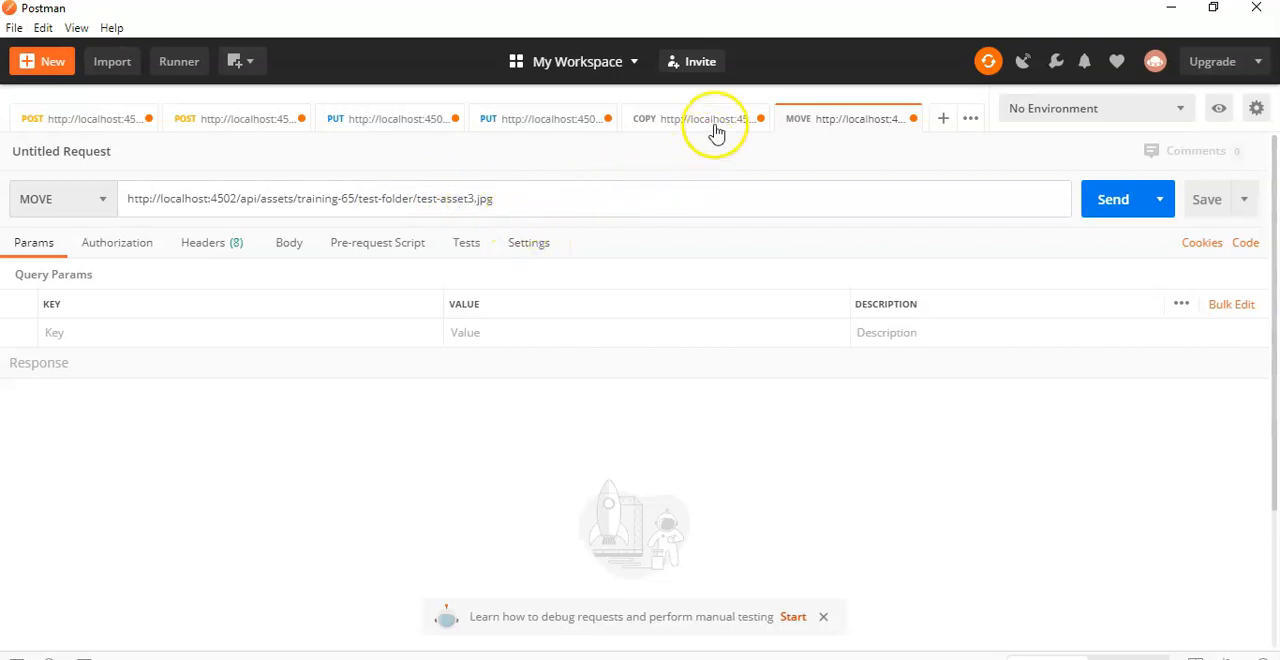
Step: Add an X-Destination header to the MOVE request with a value starting with /api/assets/
click(207, 242)
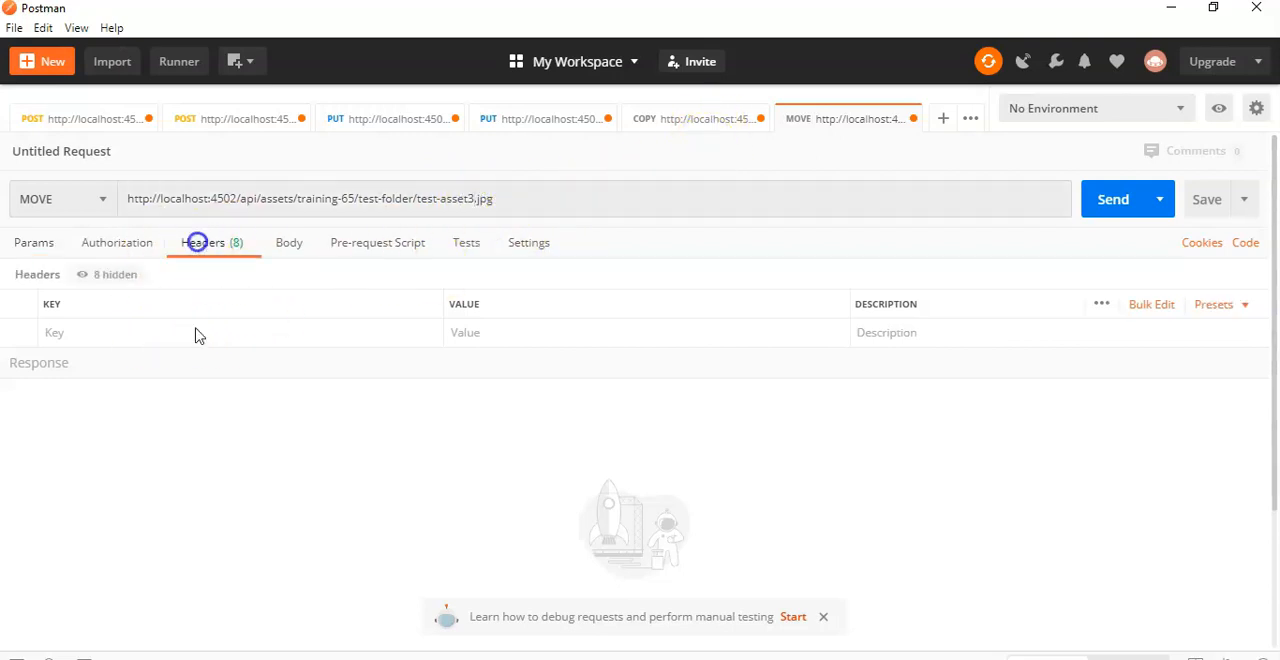
click(114, 331)
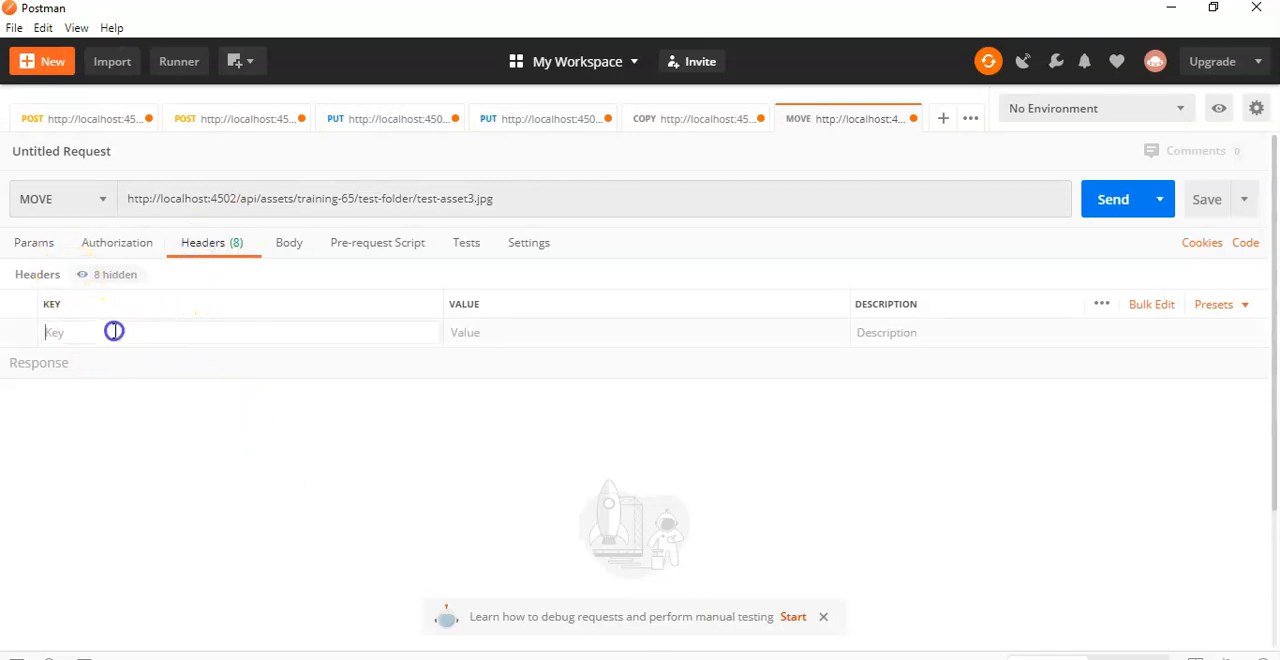
text(X-)
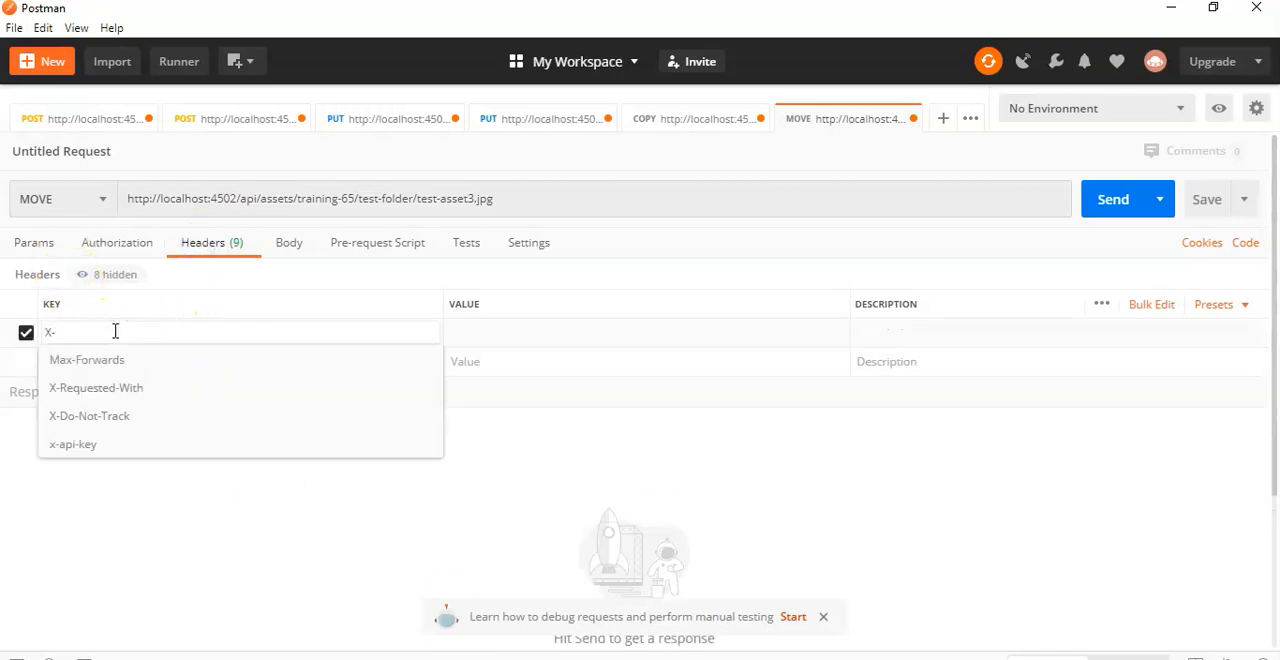
text(Destib)
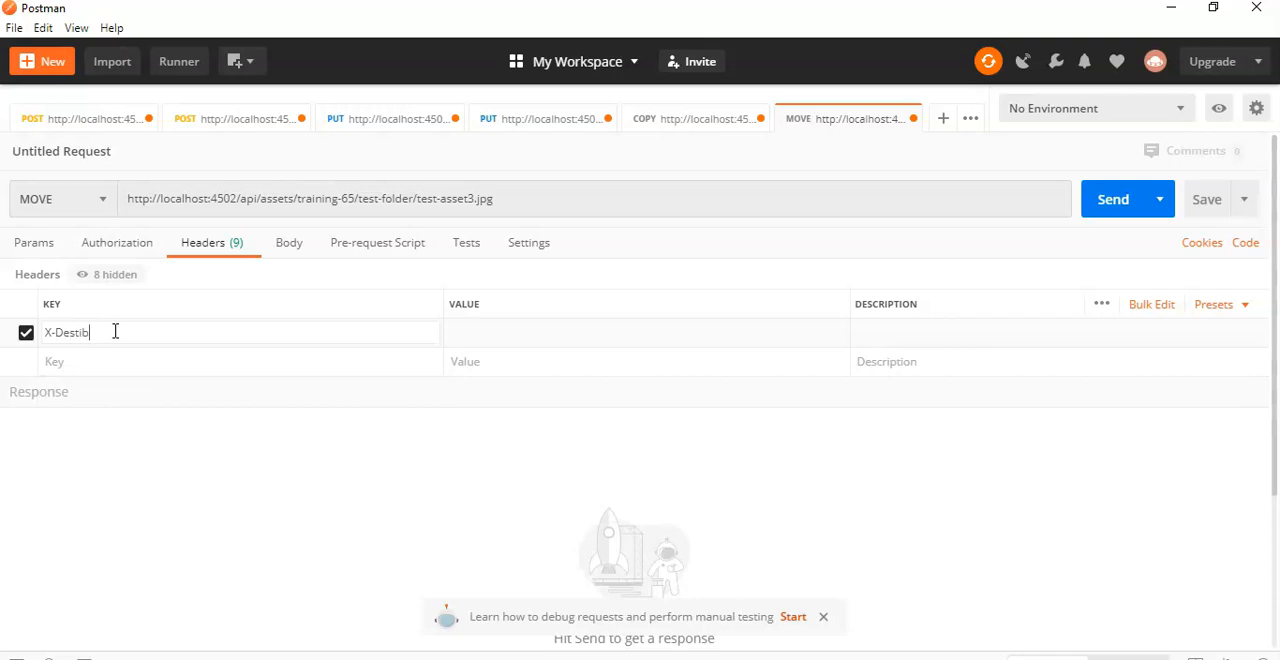
text(/api/assets/)
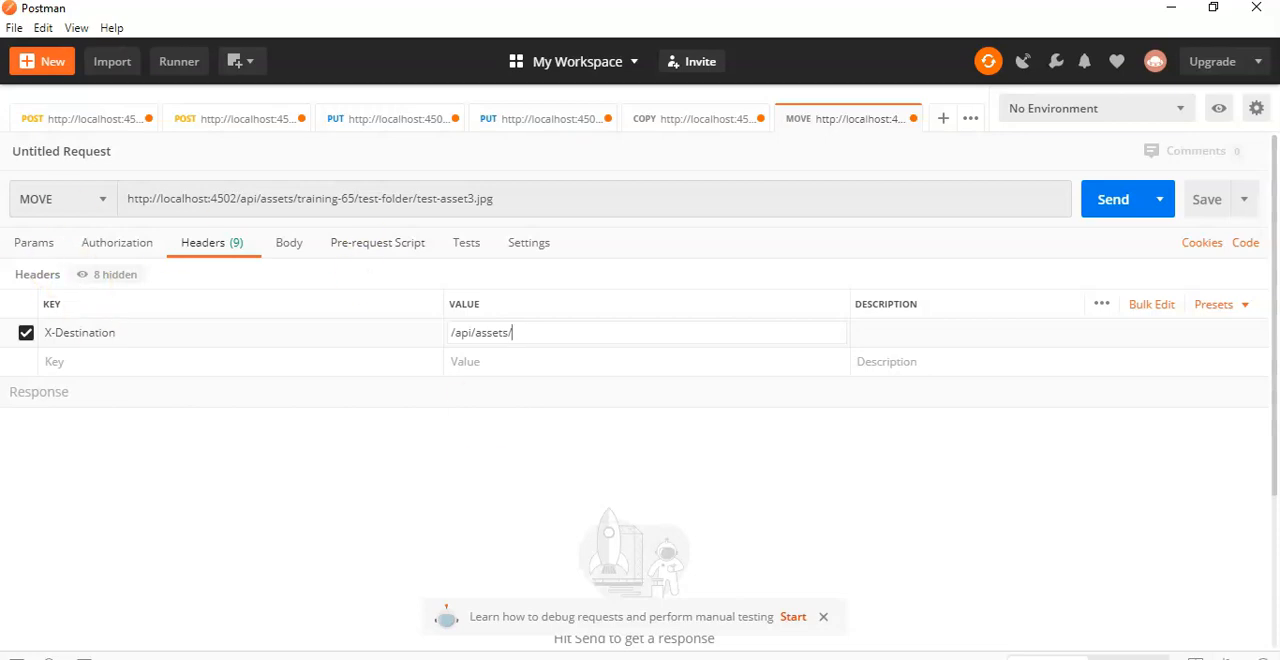
Step: Complete the X-Destination value as /api/assets/training-65/test-folder-new/test-asset-copied.jpg, copying the folder path from the test-folder-new address in AEM Assets
key(alt+Tab)
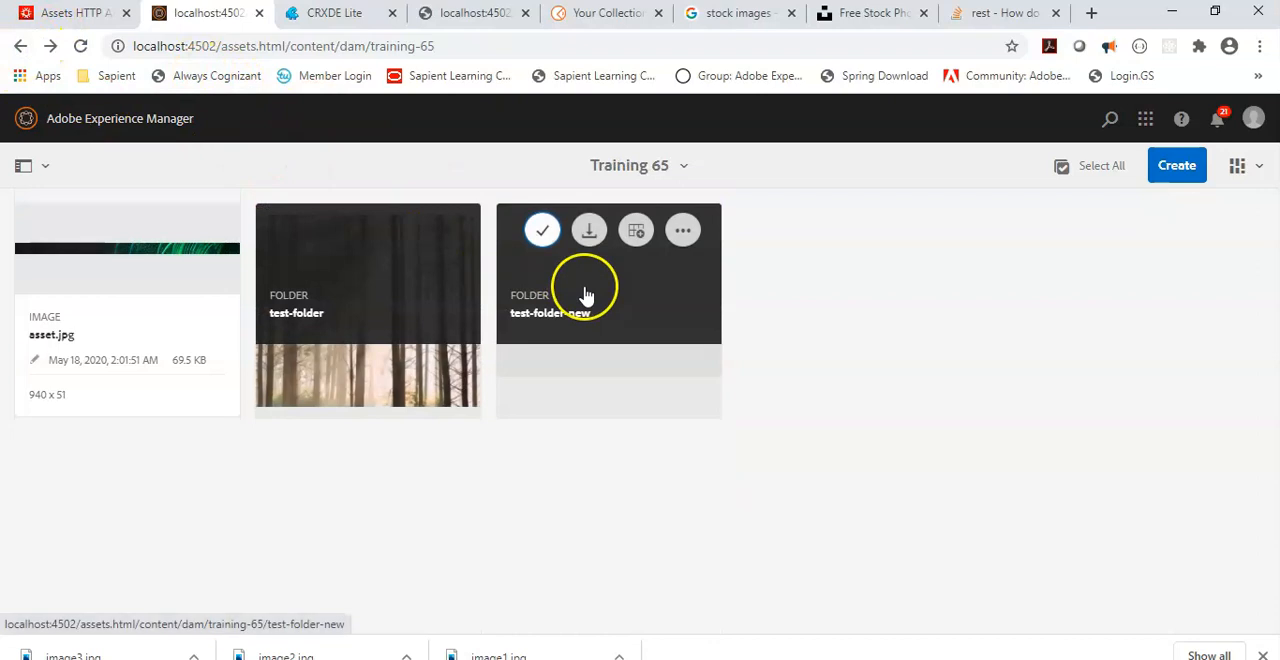
click(586, 293)
drag(538, 46, 384, 55)
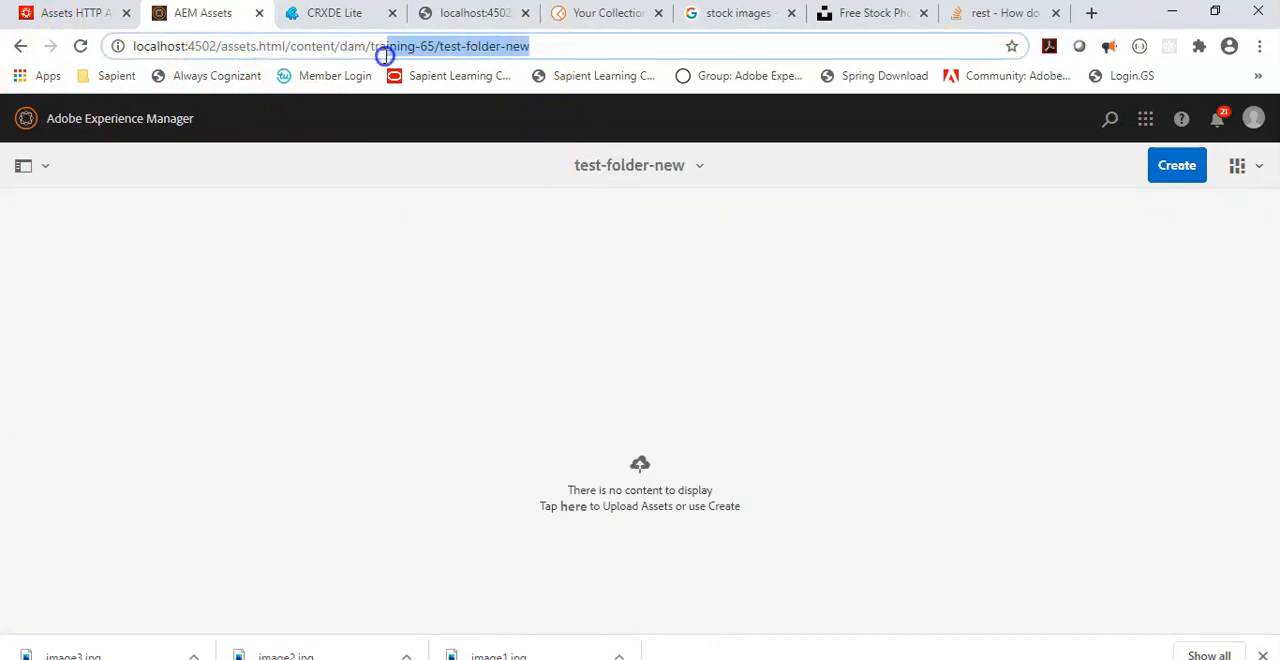
key(alt+Tab)
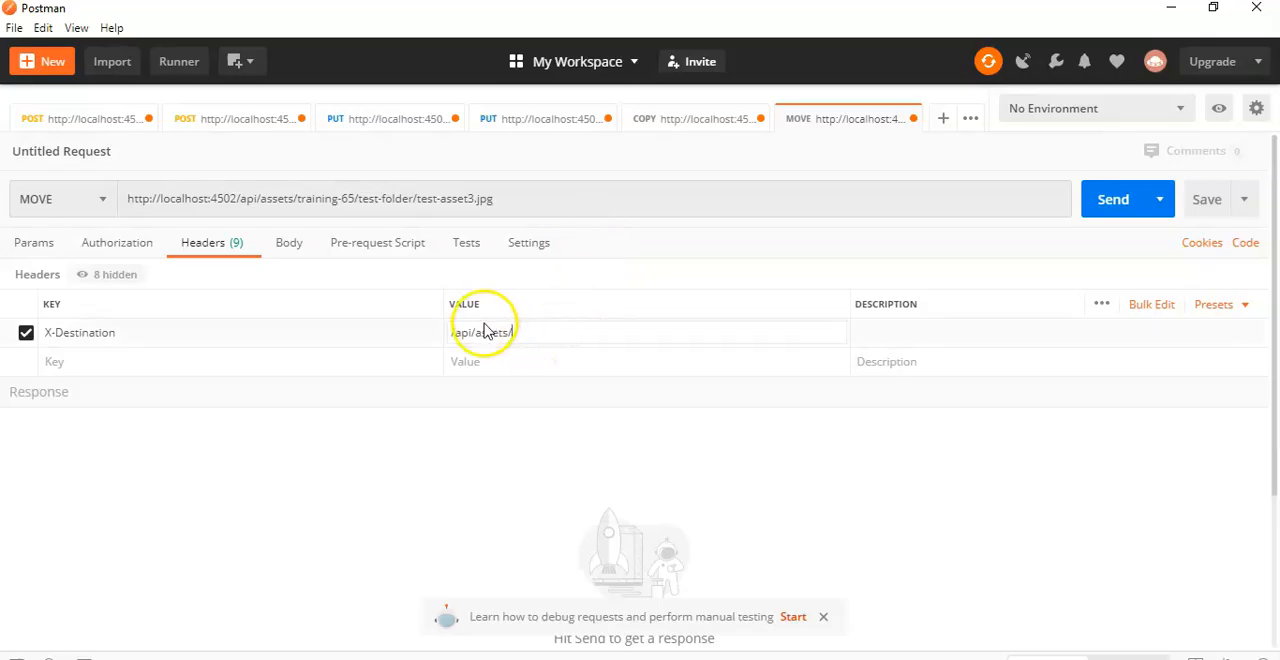
text(training-65/test-folder-new/)
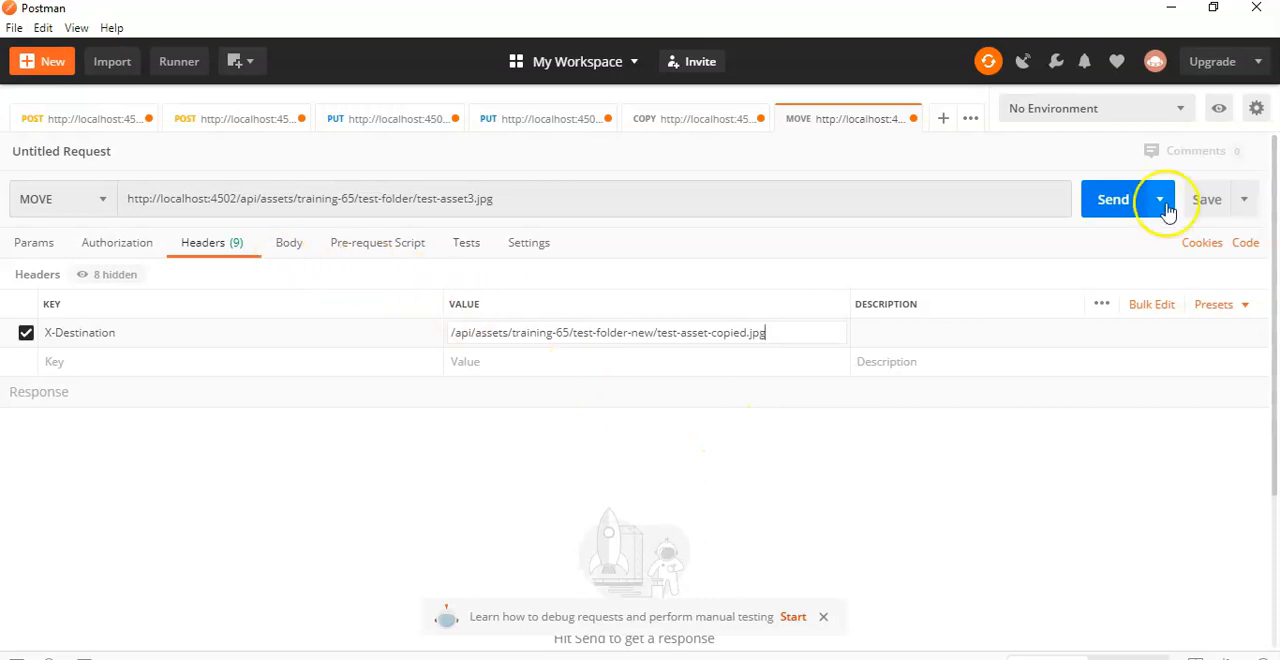
Step: Send the MOVE request, set its authorization type to Basic Auth, and resend it to inspect the response
click(1112, 205)
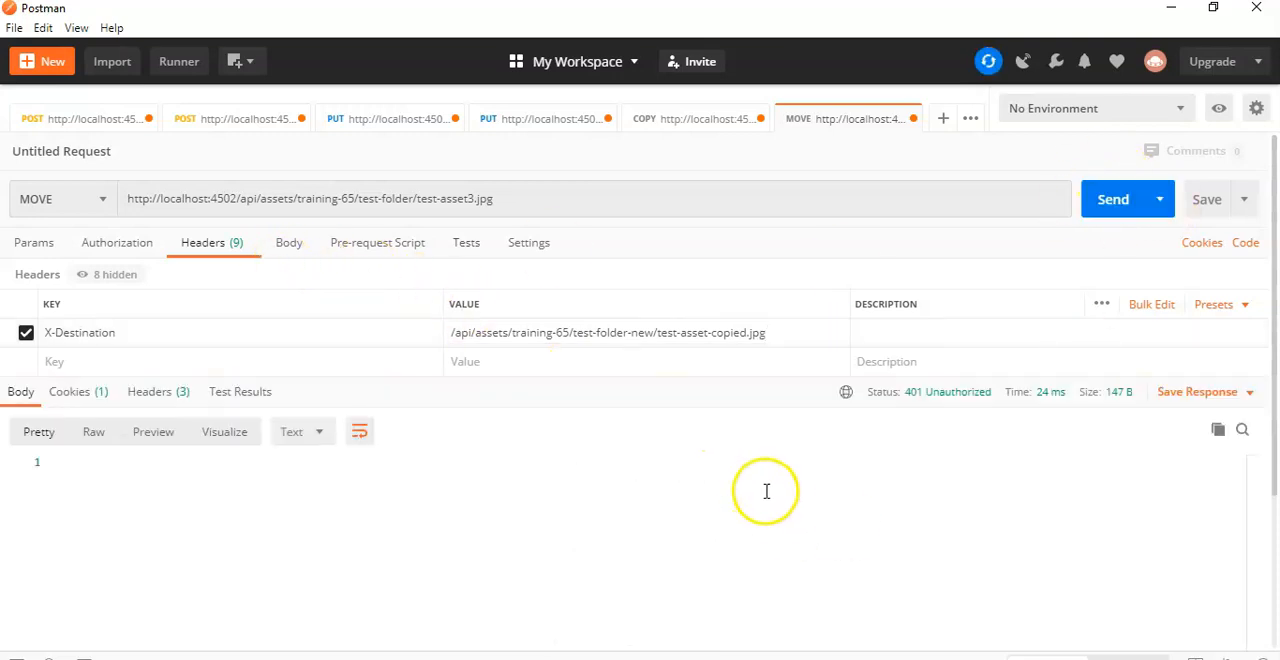
scroll(780, 503, down, 1)
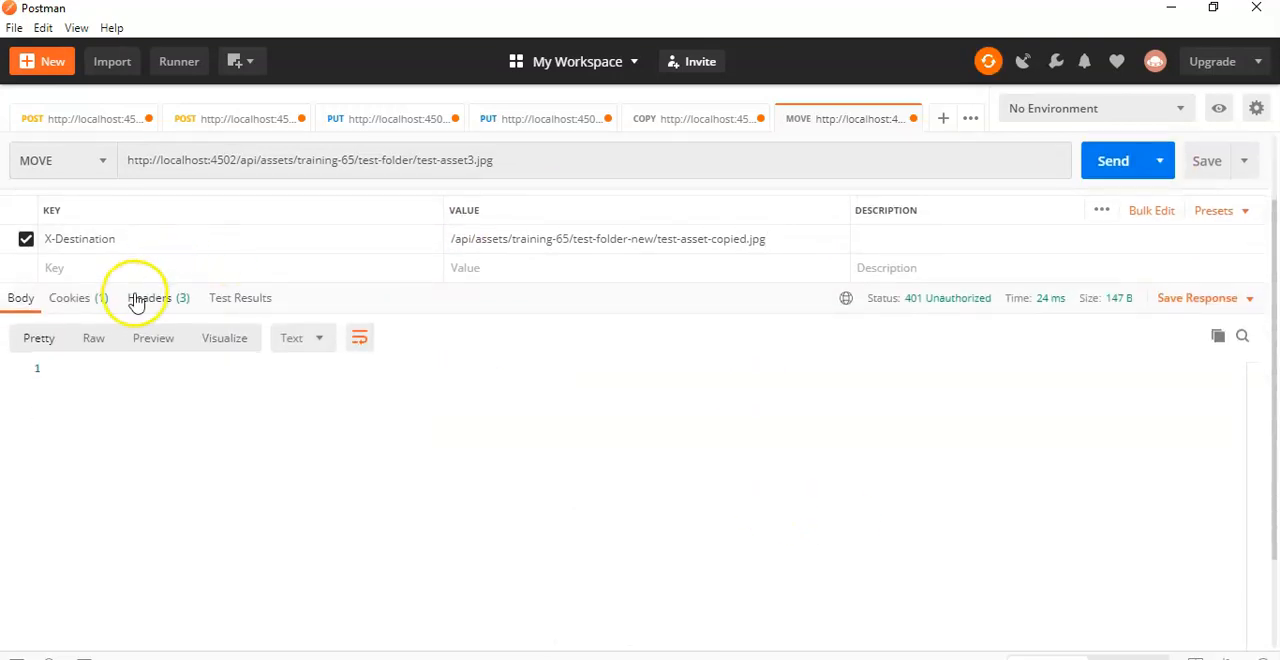
scroll(134, 298, up, 1)
click(112, 243)
click(77, 312)
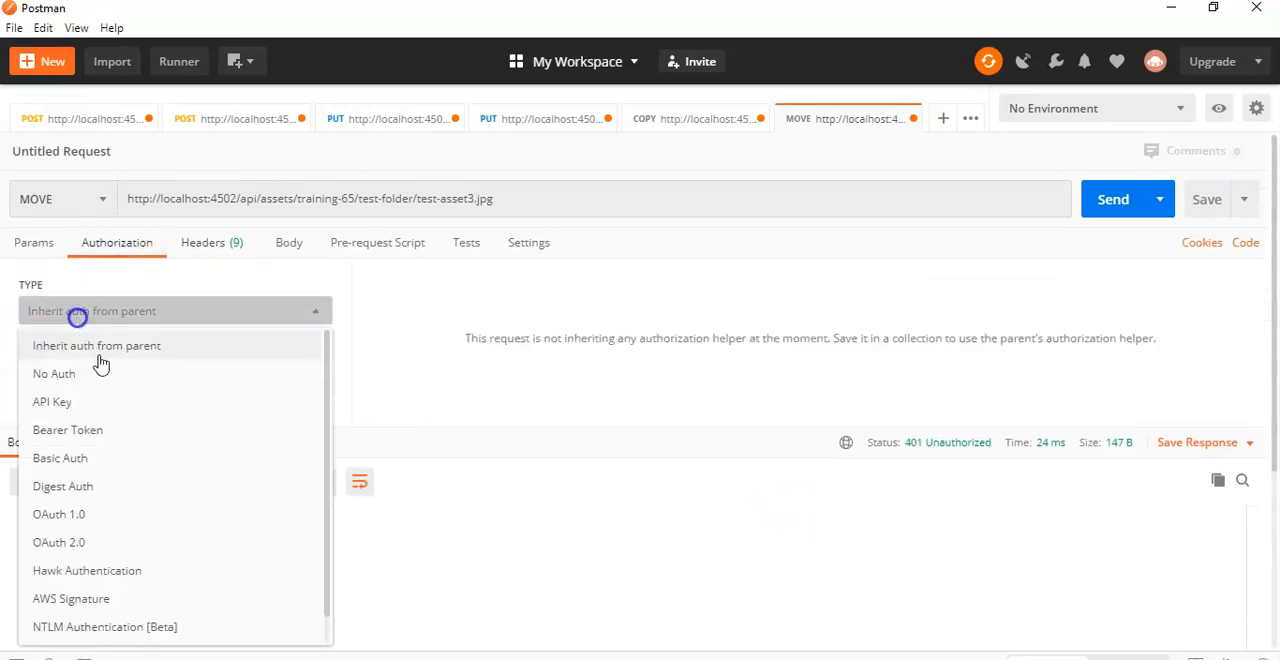
click(82, 460)
click(1105, 199)
scroll(553, 403, down, 3)
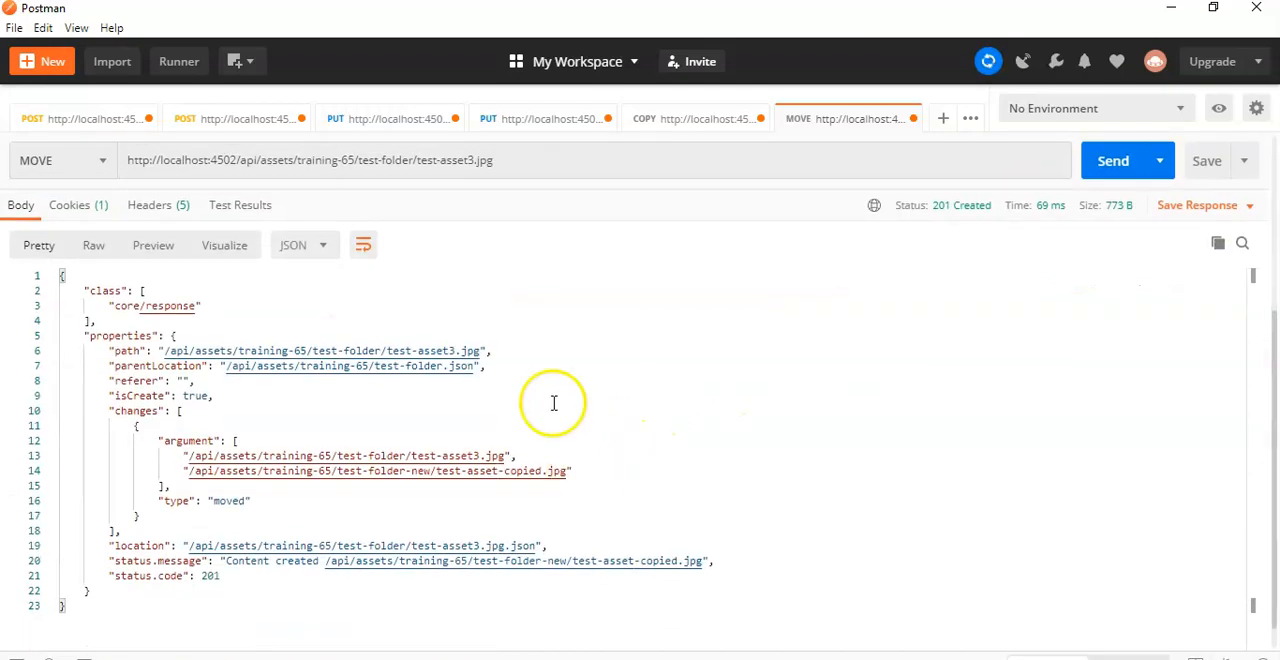
Step: Switch to AEM Assets, reload test-folder-new and compare it with test-folder to check the moved asset
key(alt+Tab)
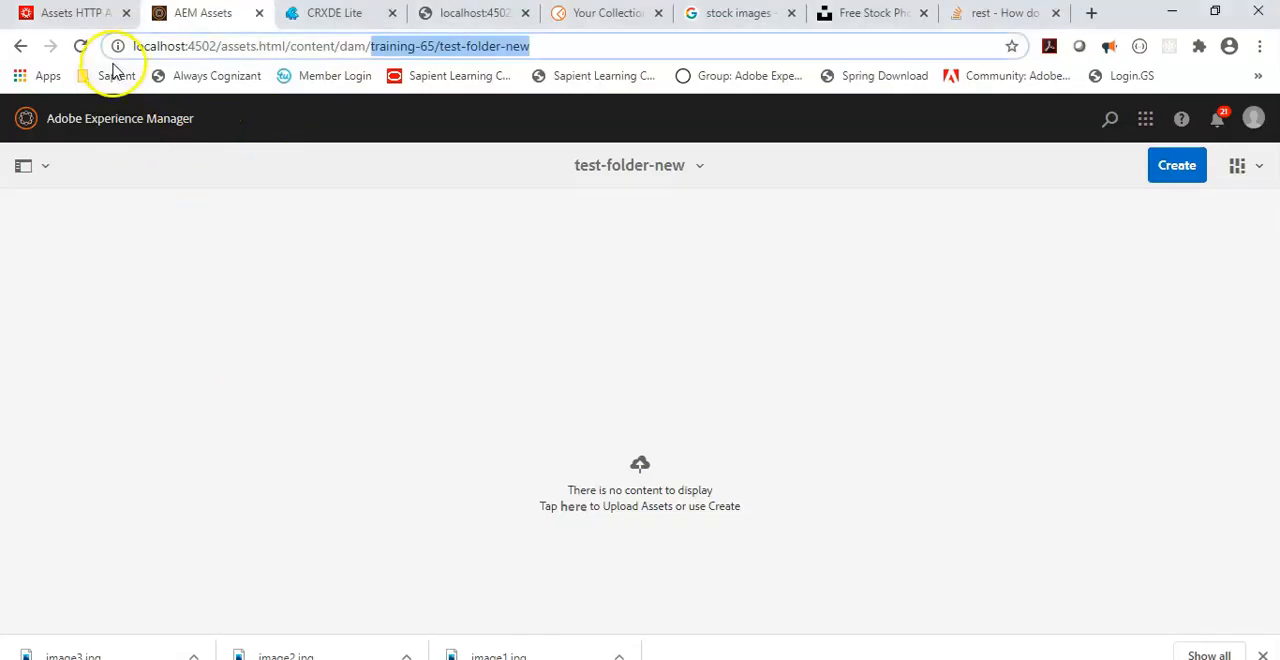
click(80, 46)
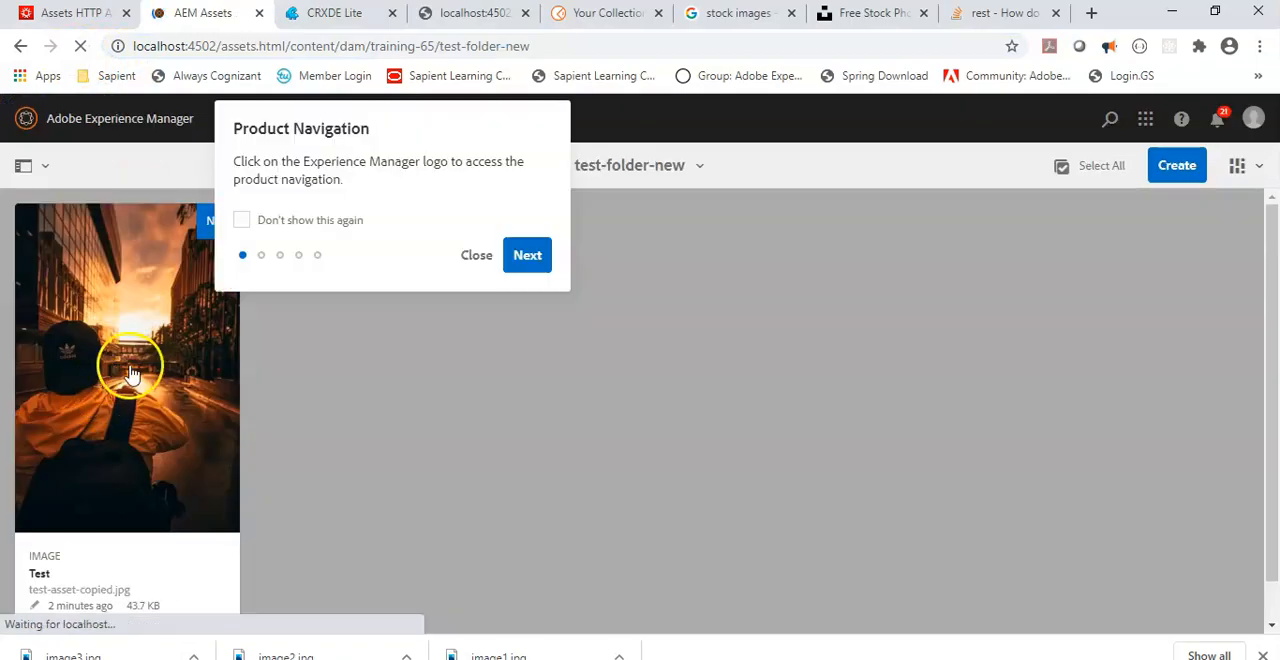
key(alt+Tab)
scroll(766, 360, up, 3)
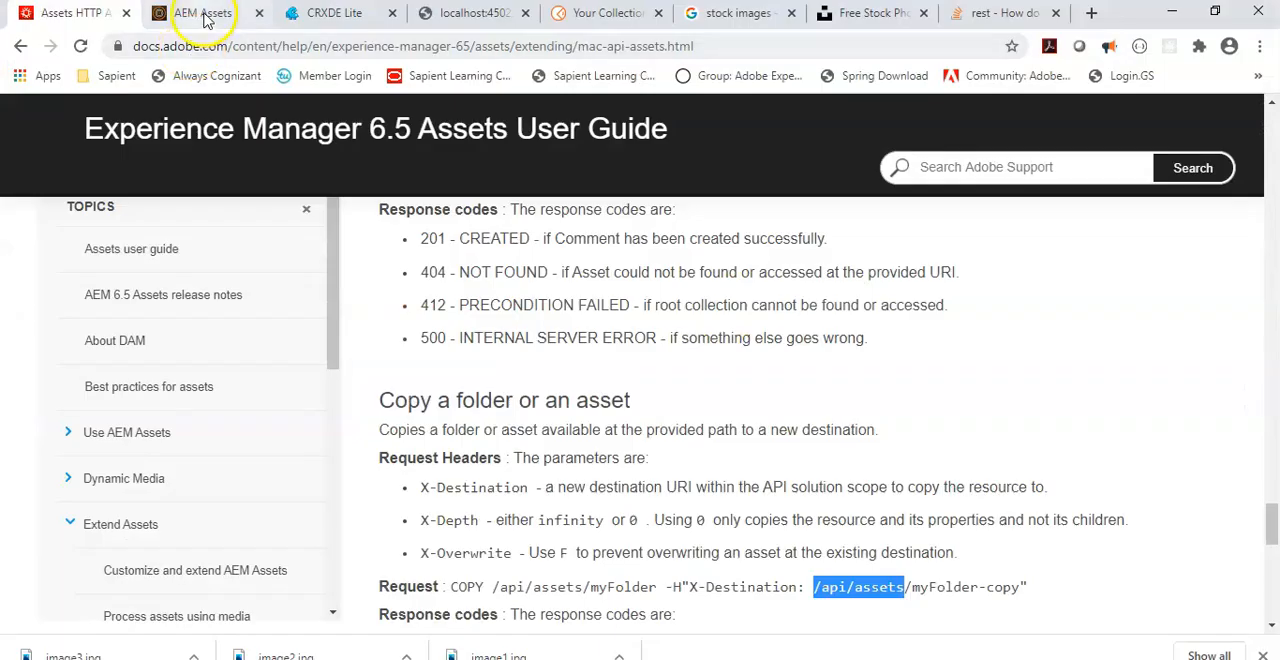
click(205, 15)
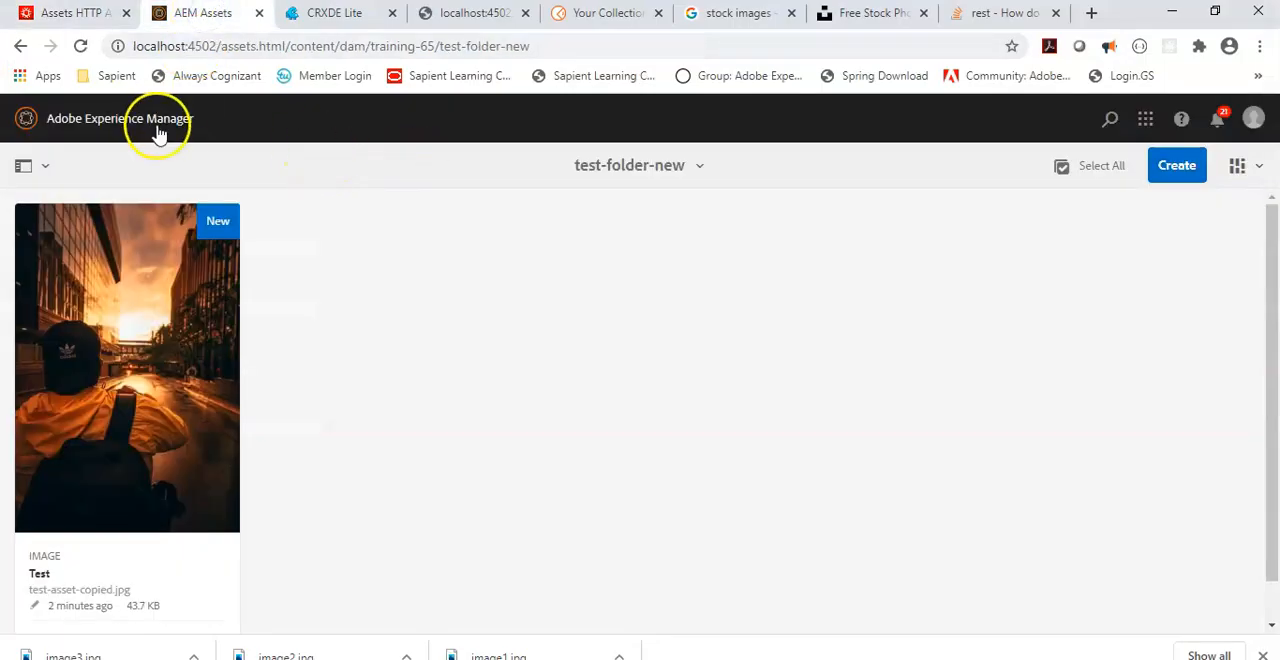
click(18, 47)
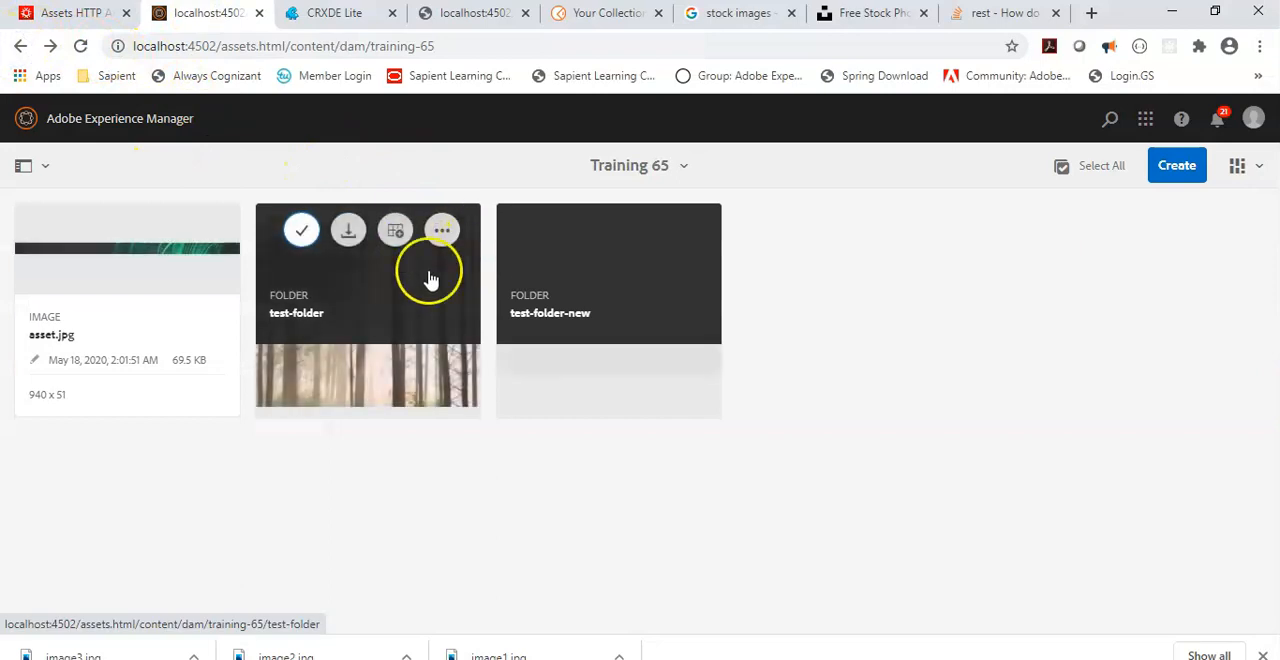
click(357, 309)
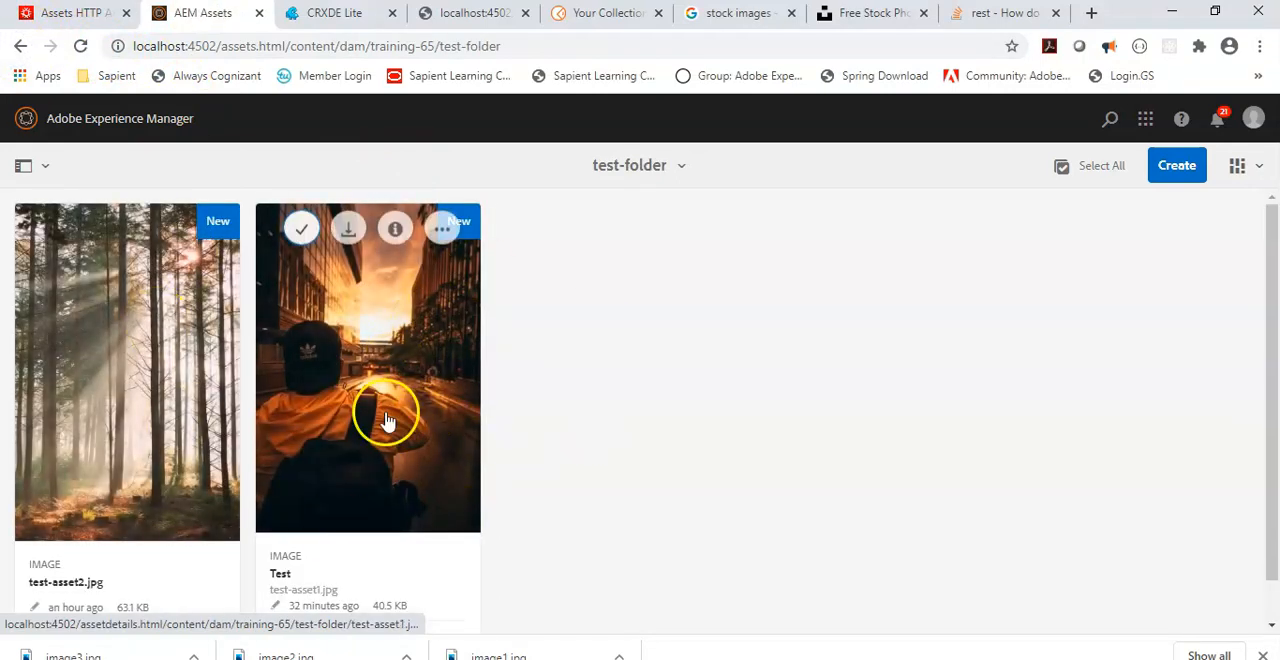
click(20, 46)
click(549, 316)
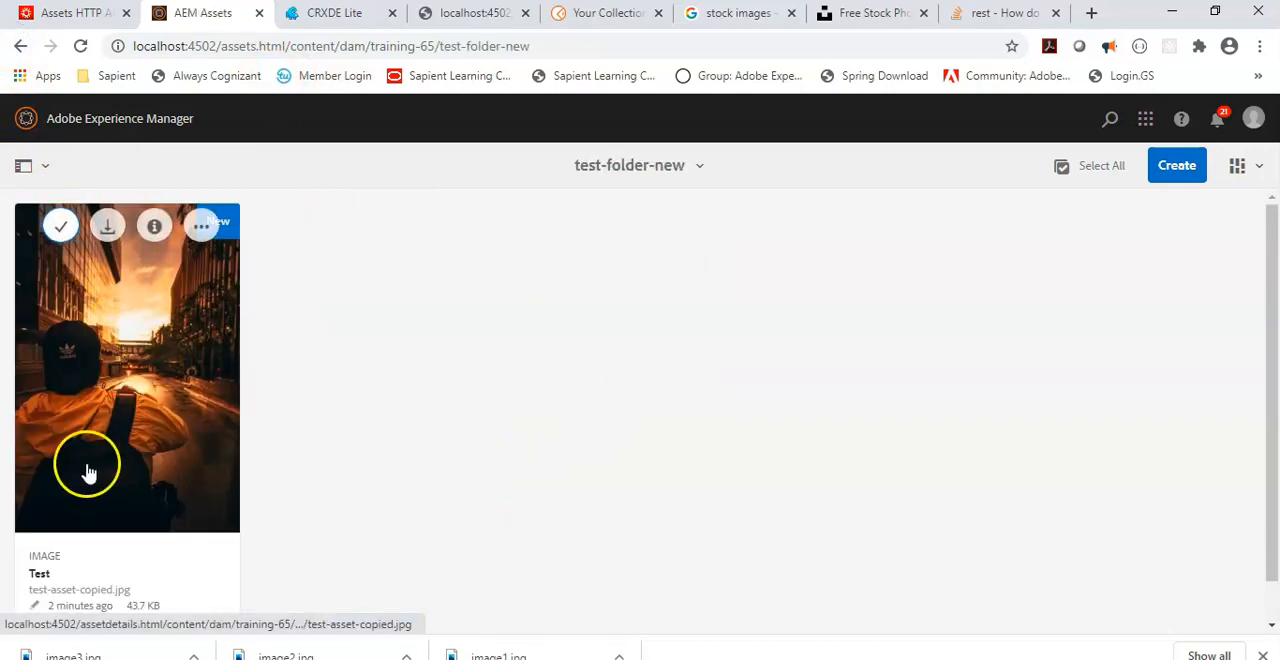
Step: Look up the folder DELETE request syntax in the Experience Manager 6.5 Assets User Guide
click(38, 13)
scroll(578, 536, down, 8)
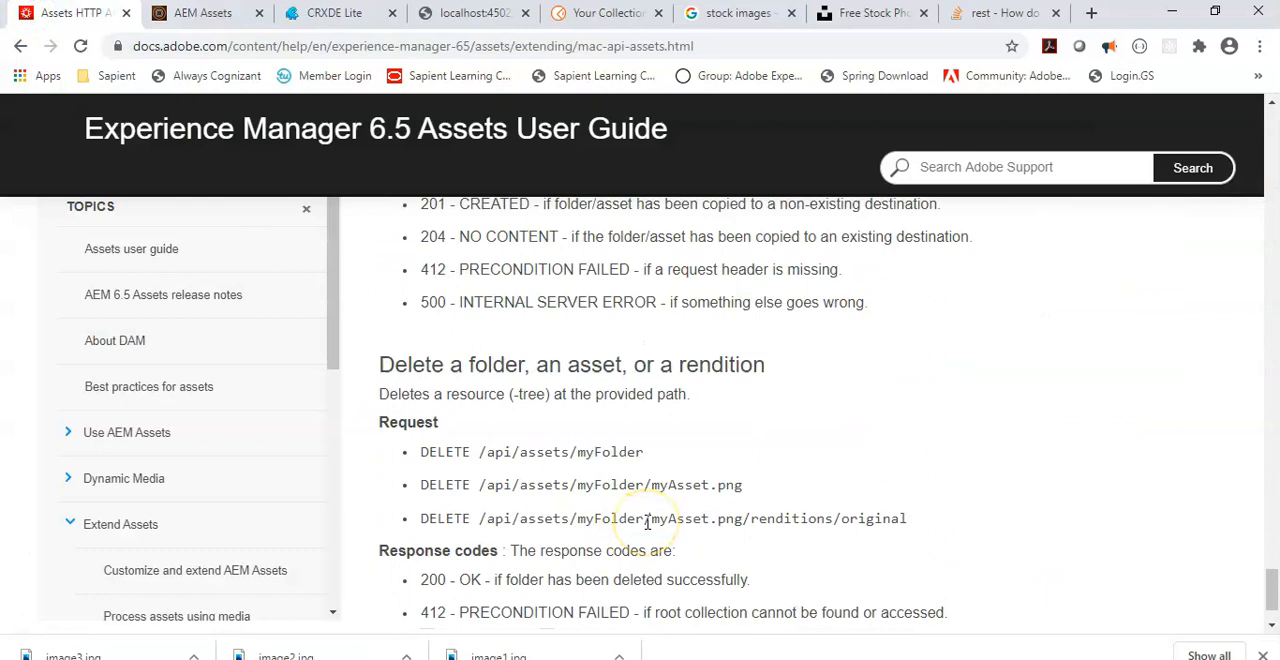
scroll(690, 575, down, 1)
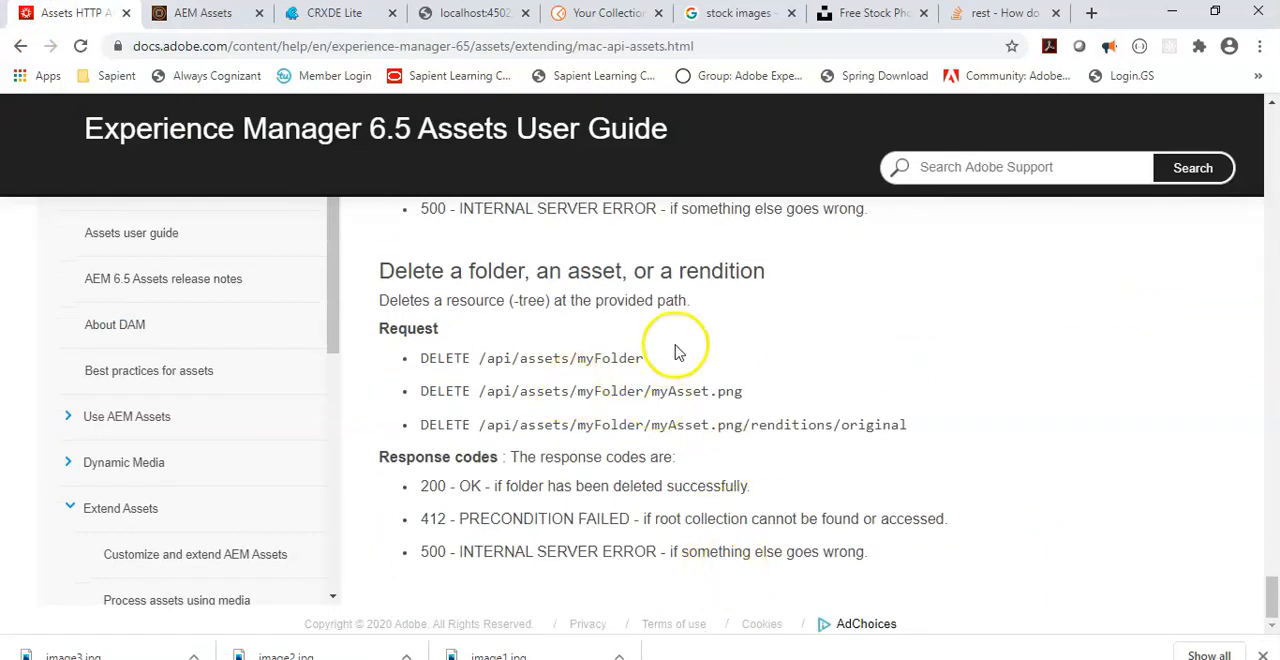
triple_click(418, 366)
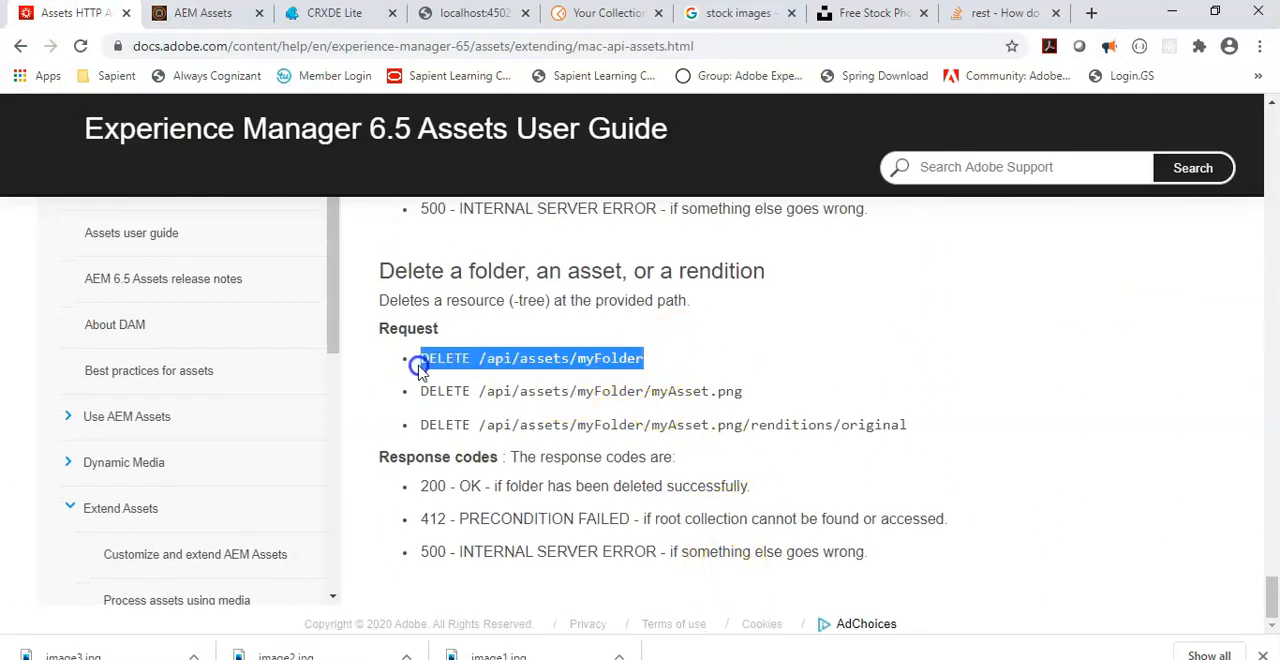
Step: Create a new request in Postman and set its method to DELETE, keeping the method in the list
key(alt+Tab)
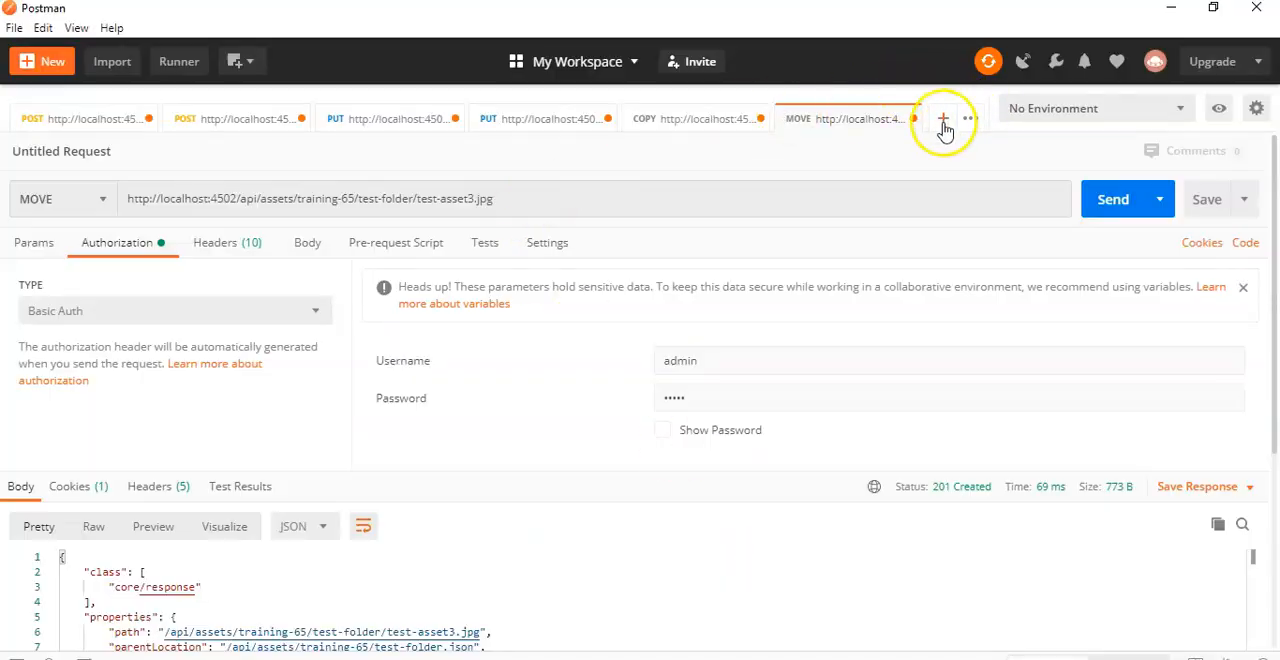
click(943, 119)
click(77, 199)
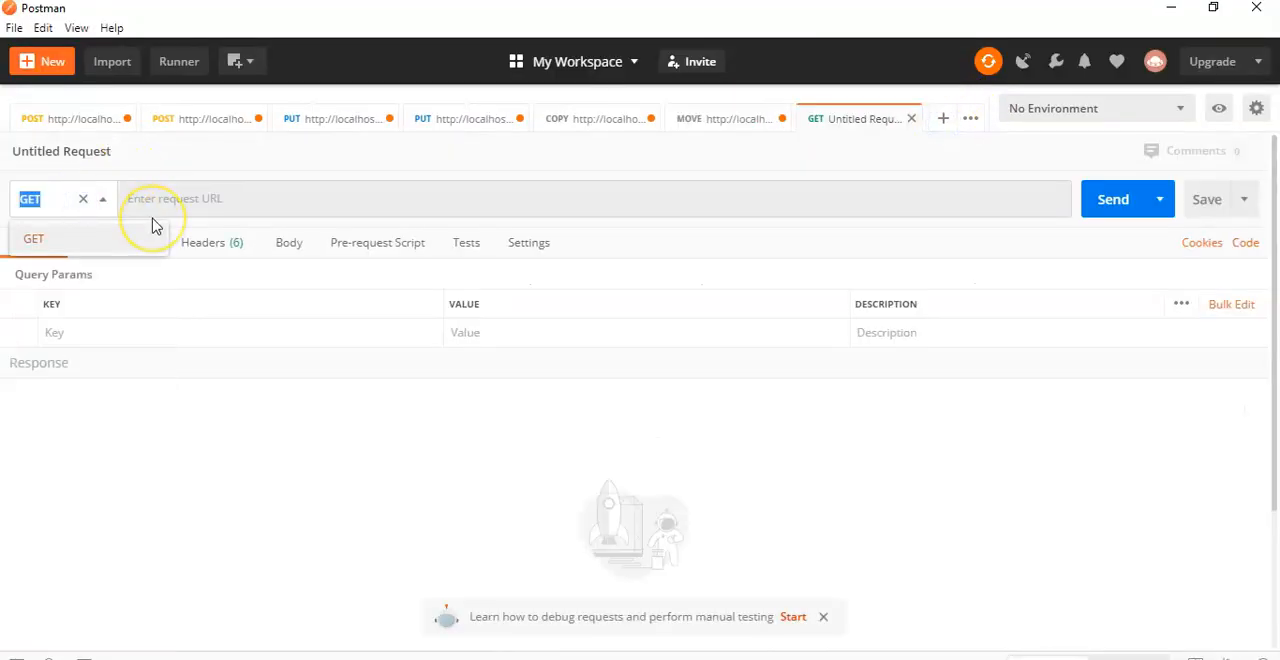
text(DL)
key(BackSpace)
text(ELETE)
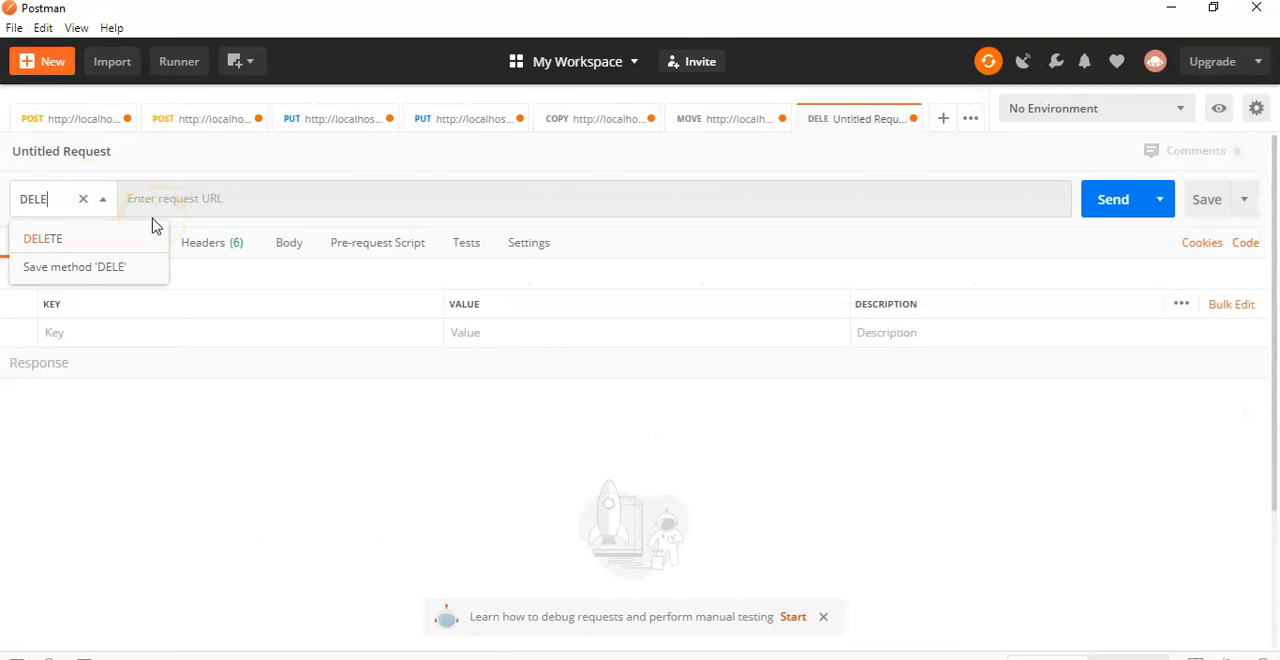
click(145, 237)
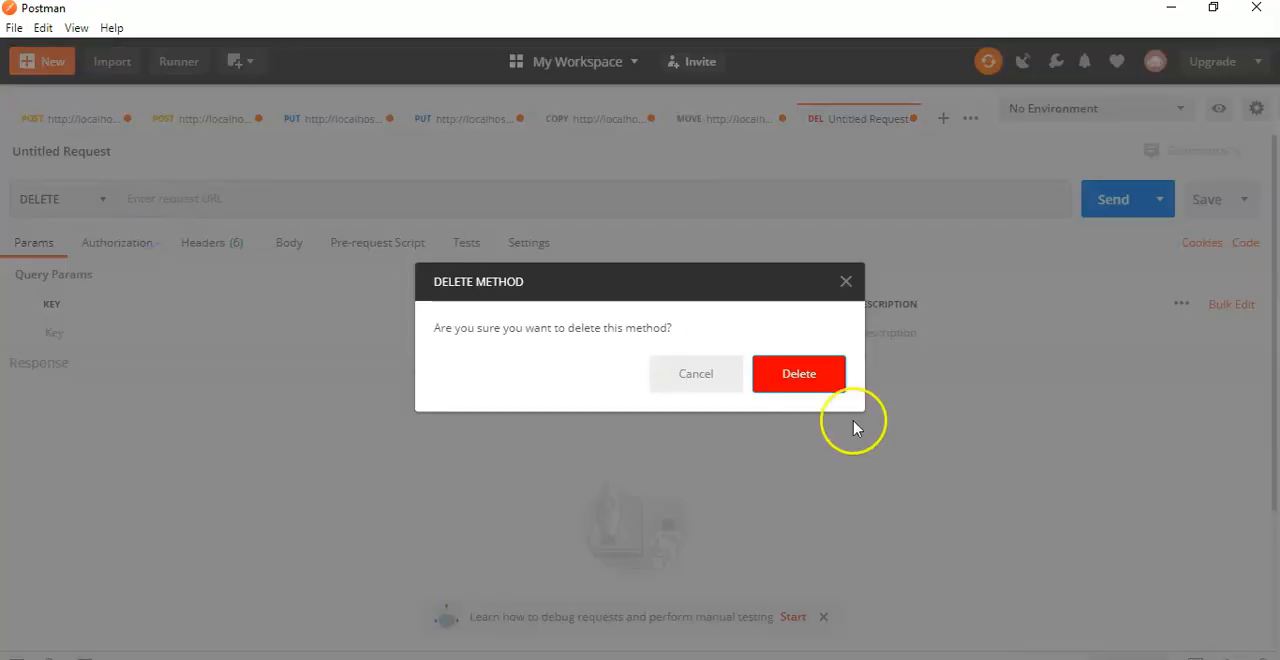
click(726, 380)
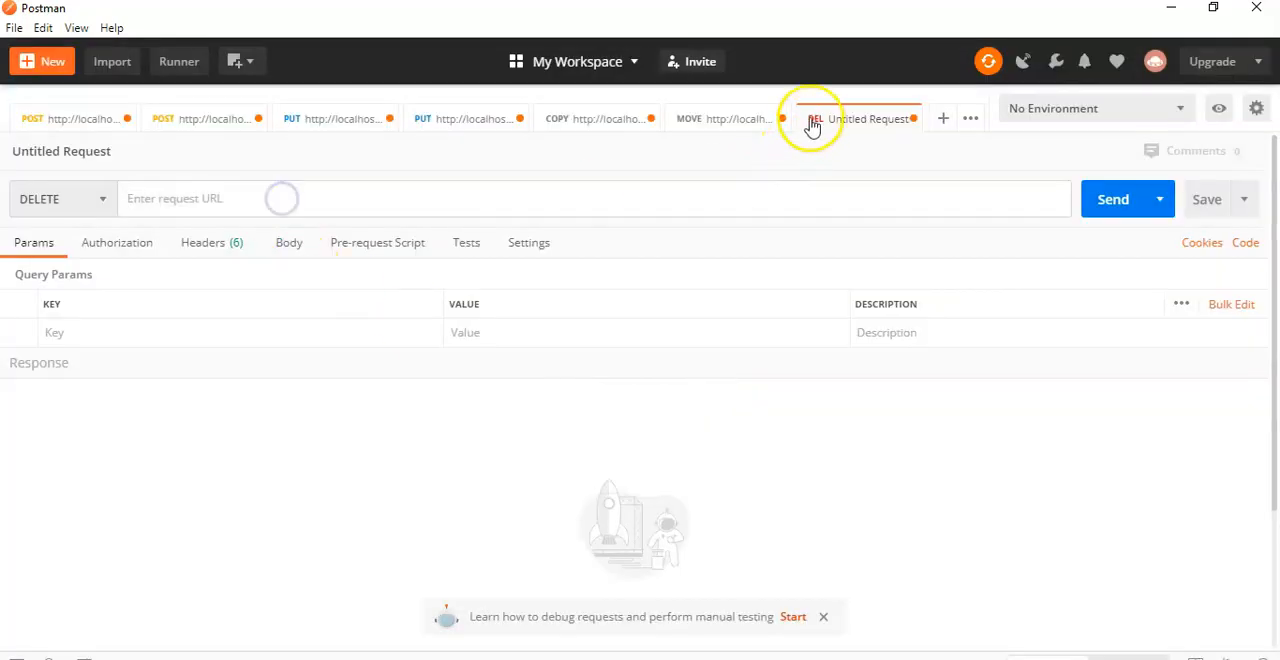
click(720, 119)
drag(508, 199, 157, 208)
key(ctrl+c)
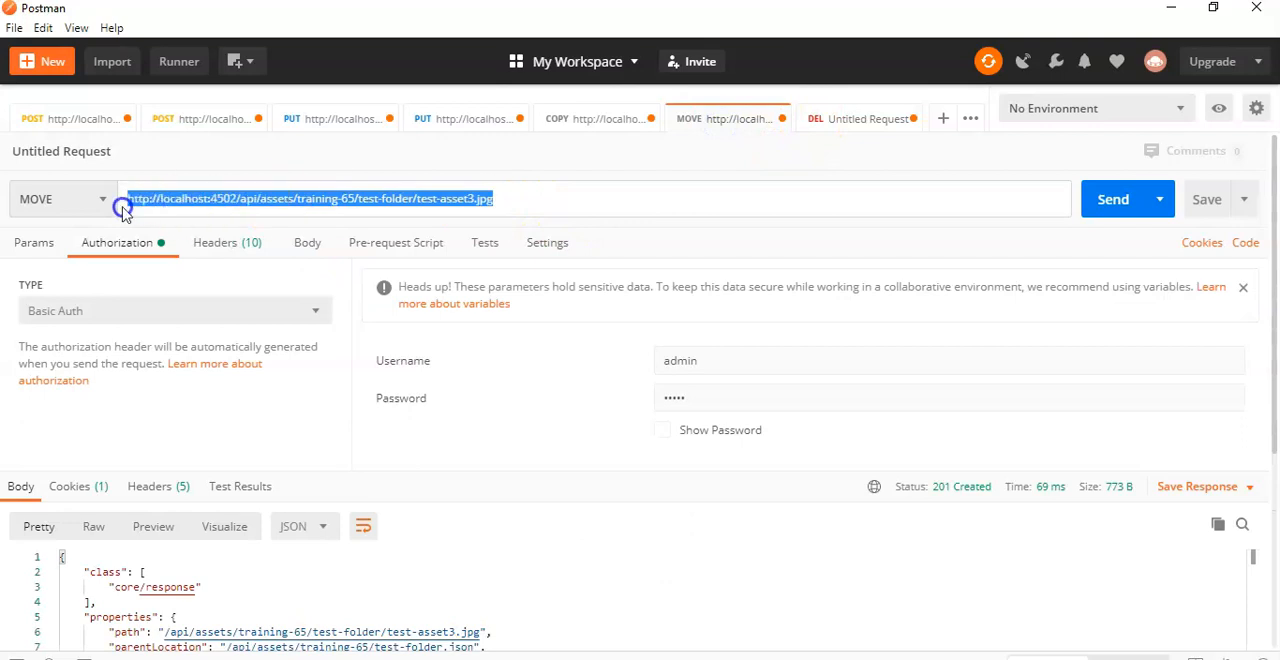
click(857, 124)
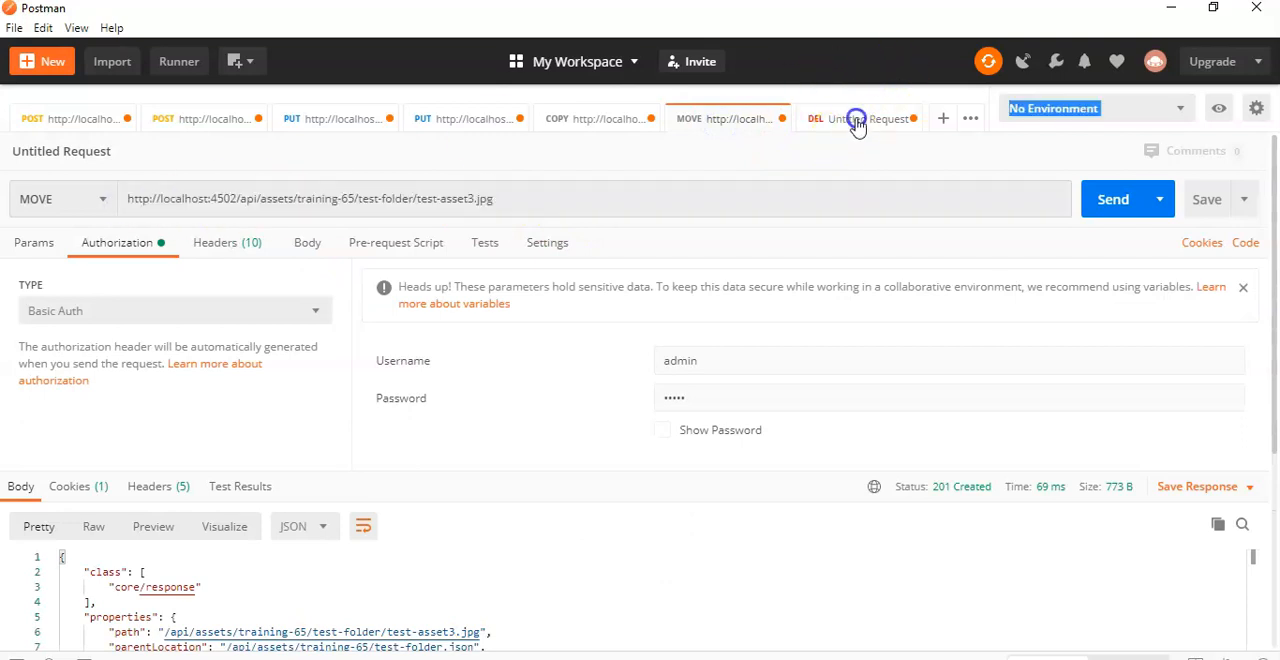
click(577, 203)
key(ctrl+v)
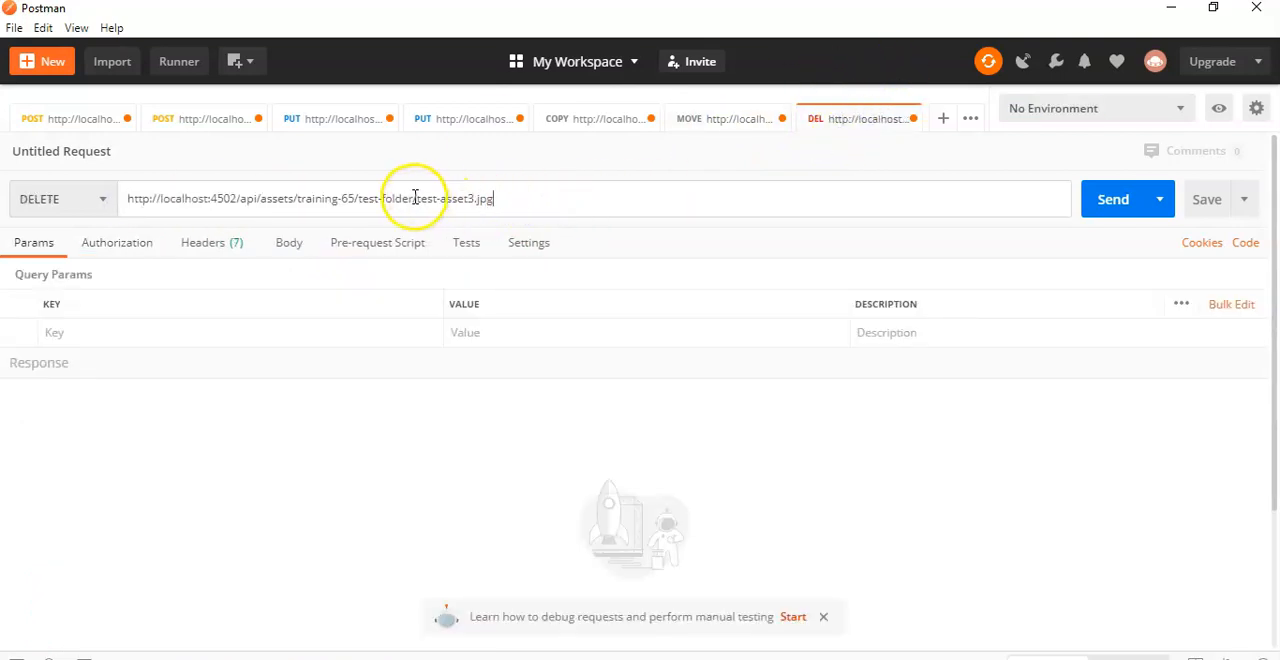
drag(415, 198, 571, 190)
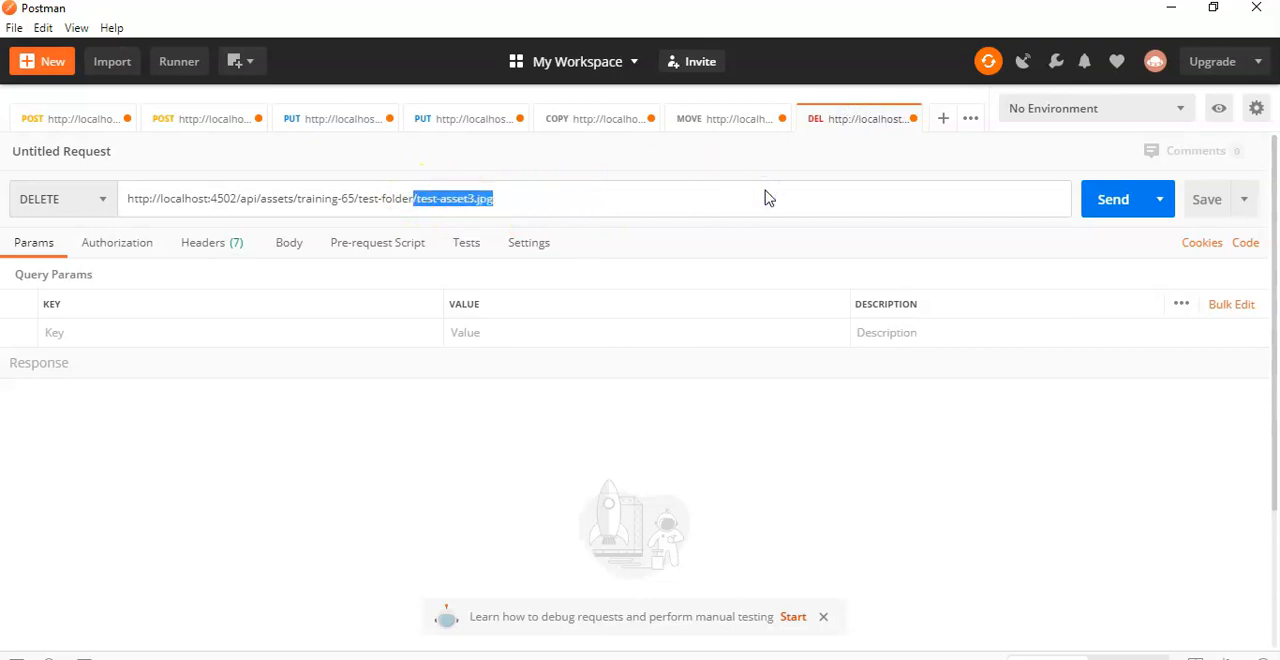
text(-new)
click(468, 427)
click(620, 657)
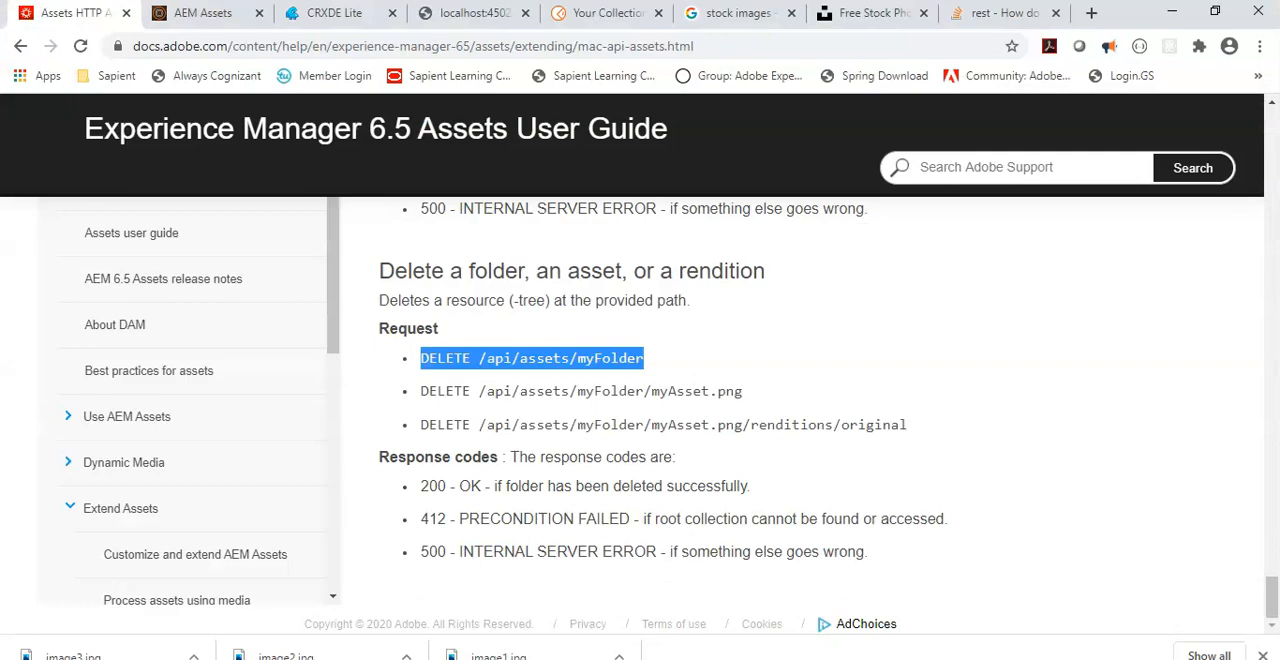
click(640, 657)
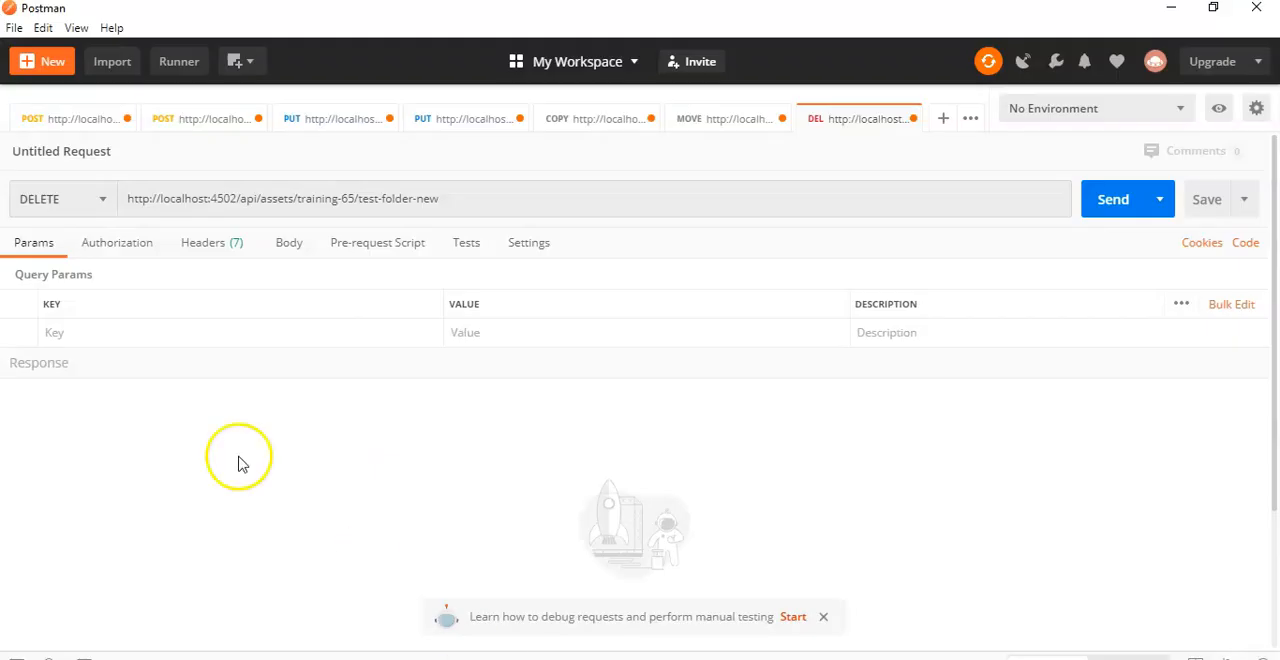
Step: Set the DELETE request's authorization type to Basic Auth and send the request for test-folder-new
click(93, 250)
click(103, 312)
click(95, 456)
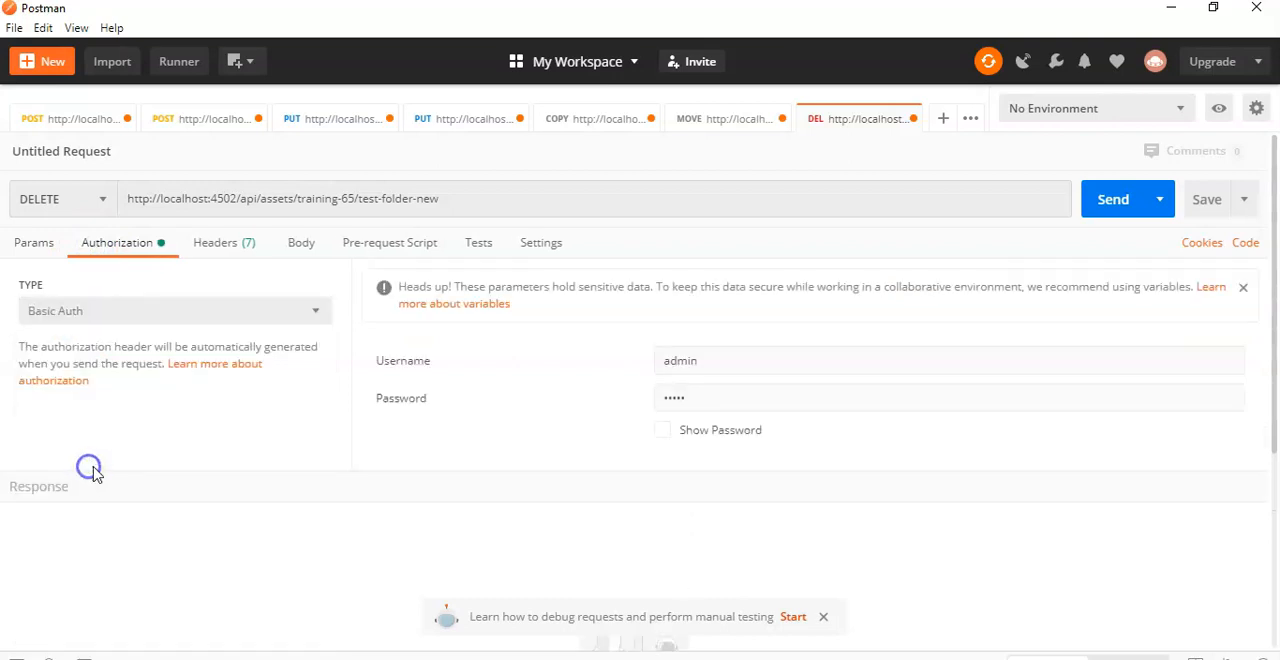
click(1106, 194)
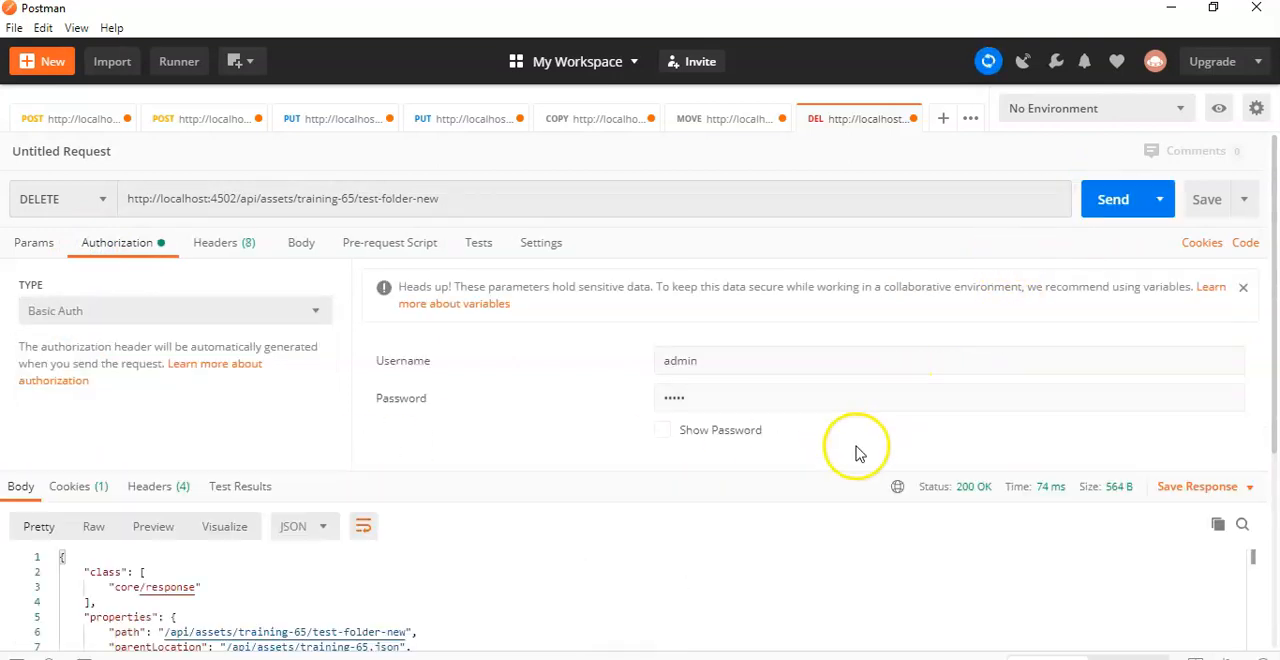
Step: Switch to AEM Assets in the browser, go back to the Training 65 folder and refresh it to check the test-folder-new deletion
key(alt+Tab)
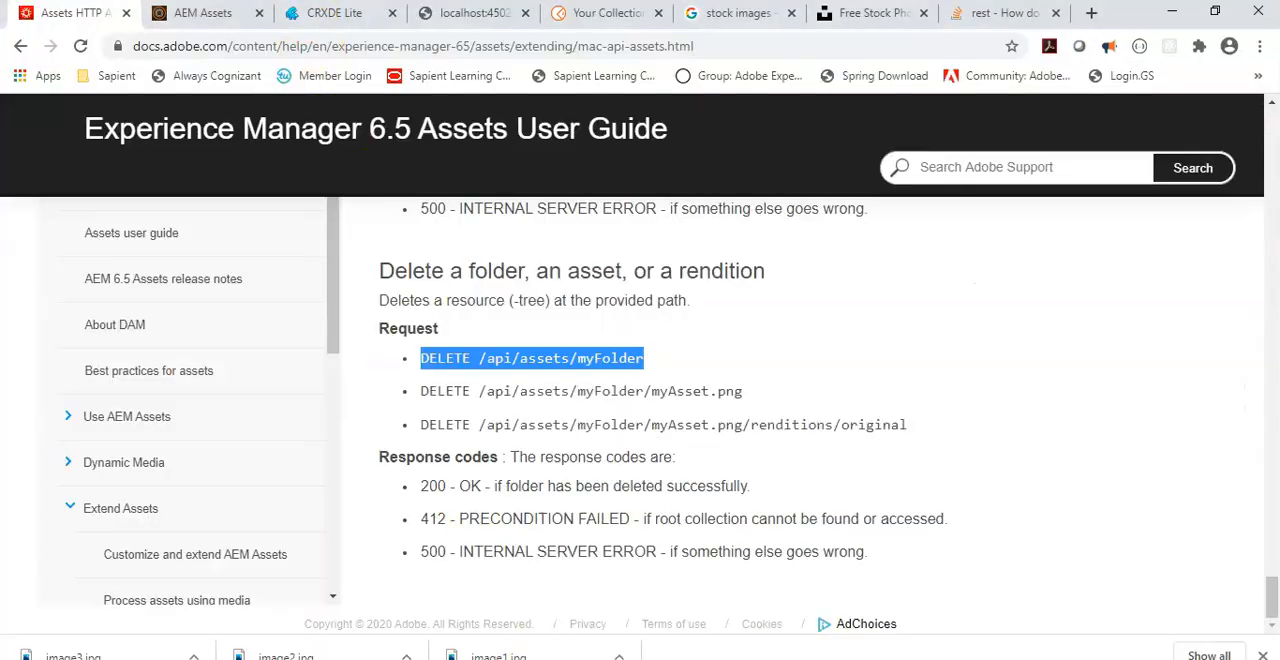
click(183, 13)
click(22, 47)
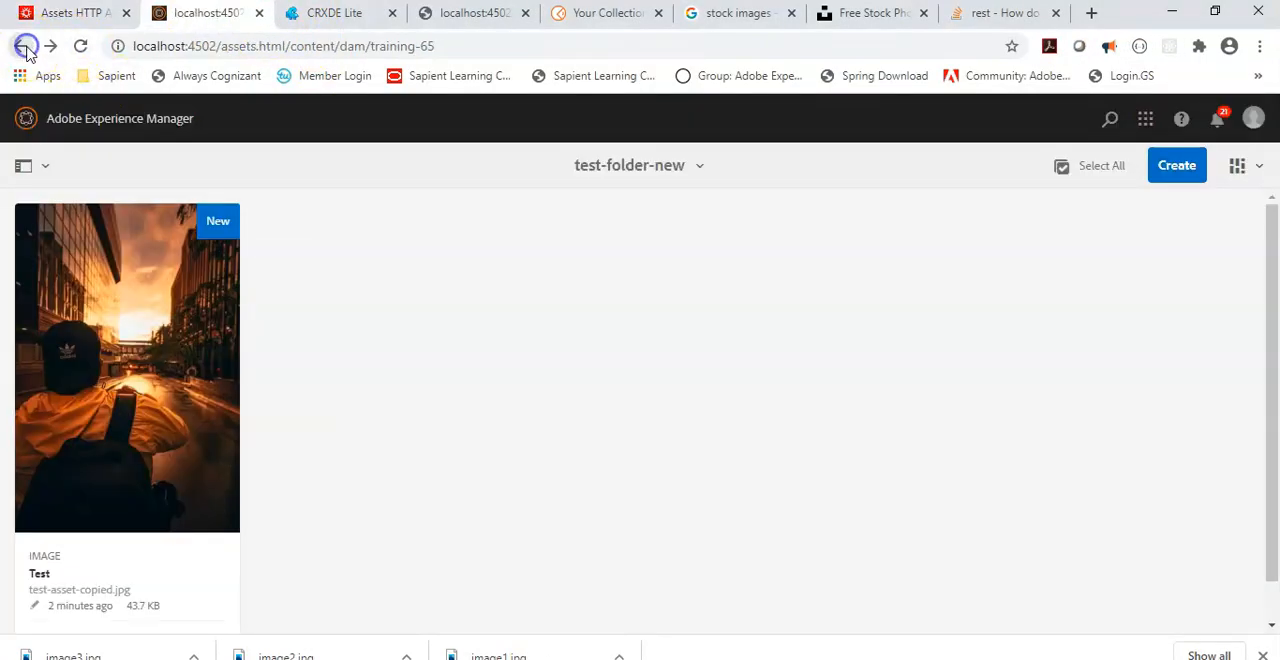
click(82, 47)
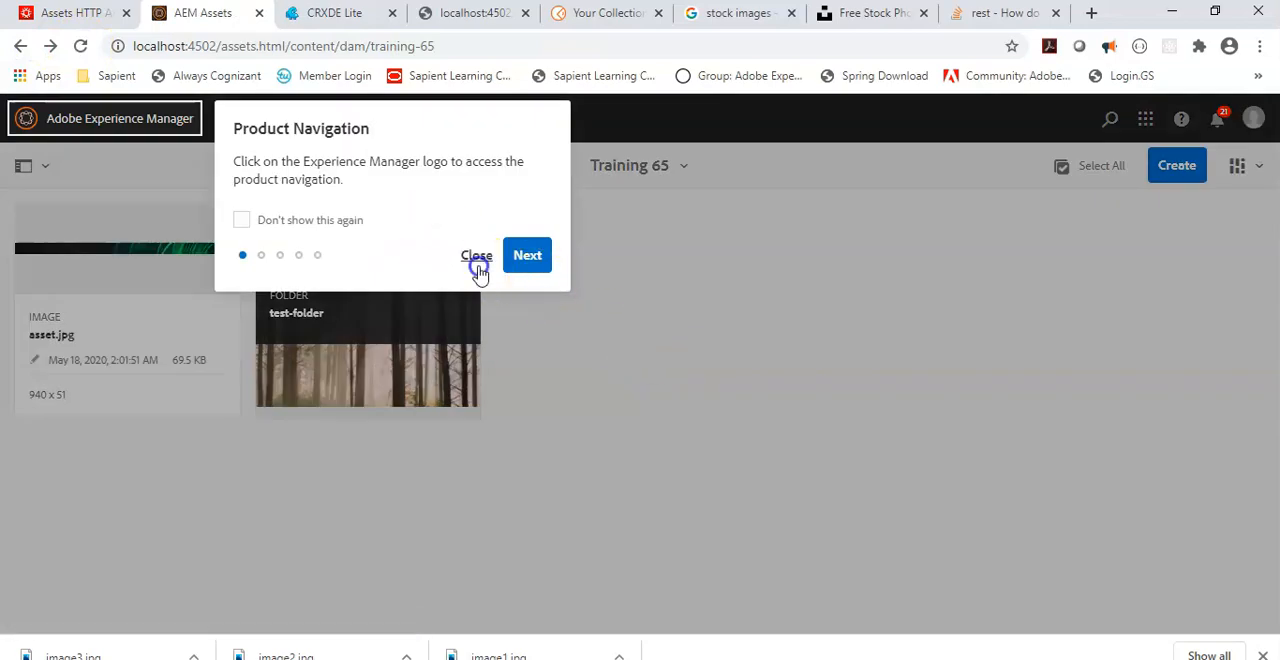
click(477, 255)
Step: Copy the PUT curl command for test-asset.jpg with bird.png, including its username and password, from Notepad++ into Command Prompt
drag(1178, 171, 44, 178)
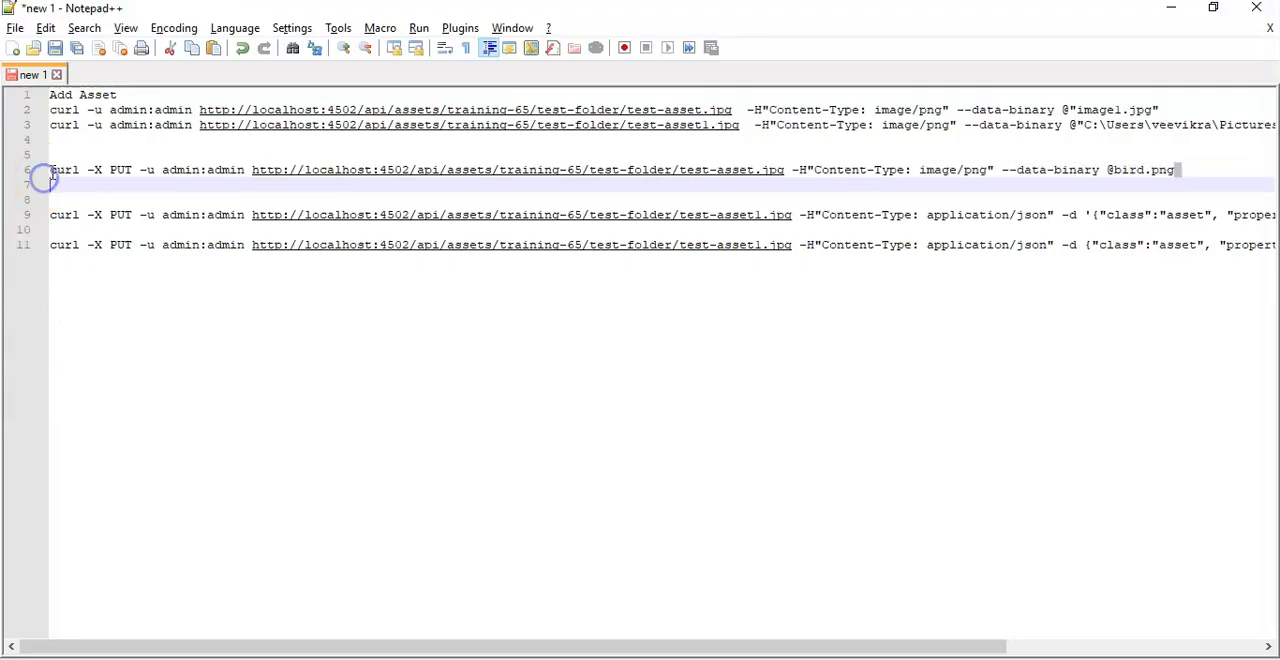
key(ctrl+c)
key(alt+Tab)
right_click(640, 192)
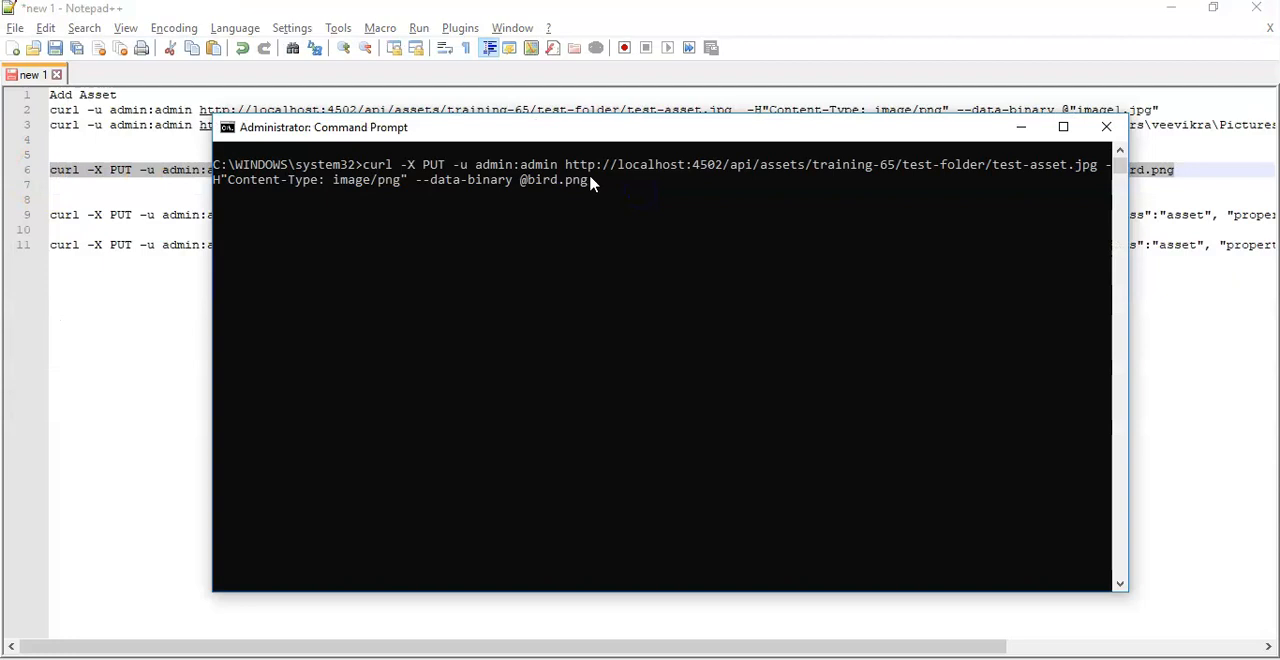
Step: Change the HTTP method in the pasted curl command to COPY
key(Left)
key(Left)
key(Left)
key(Left)
key(Left)
key(Left)
key(Left)
key(BackSpace)
key(BackSpace)
key(BackSpace)
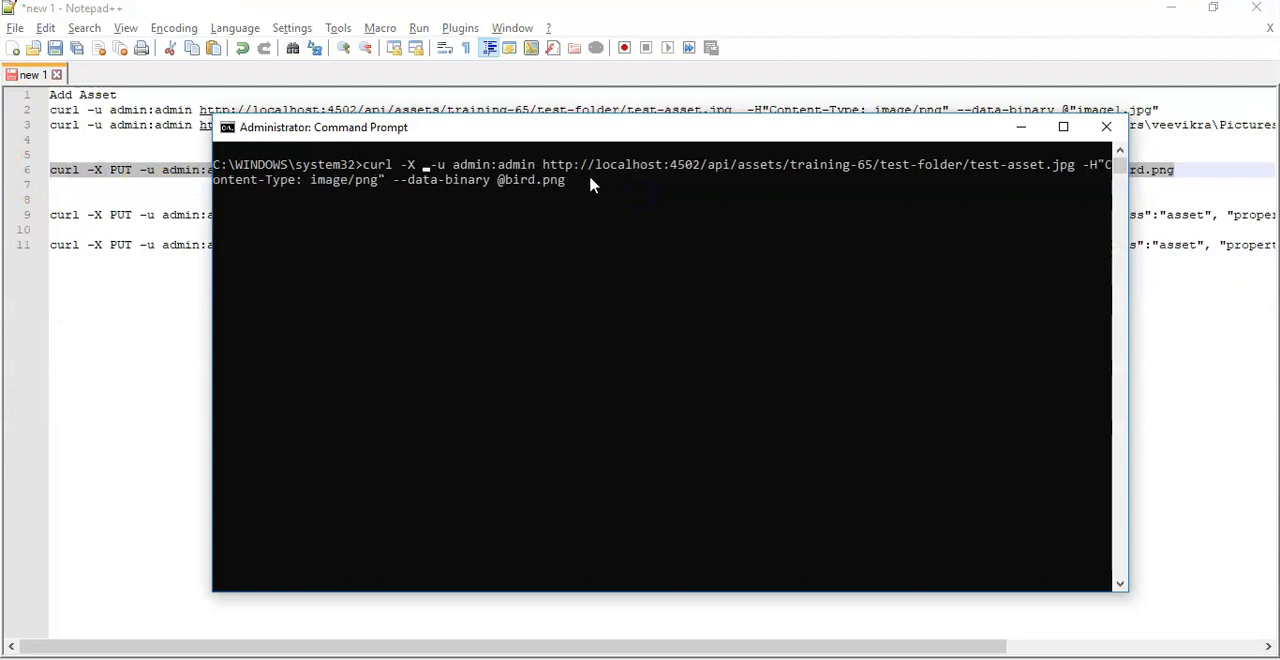
text(COPY)
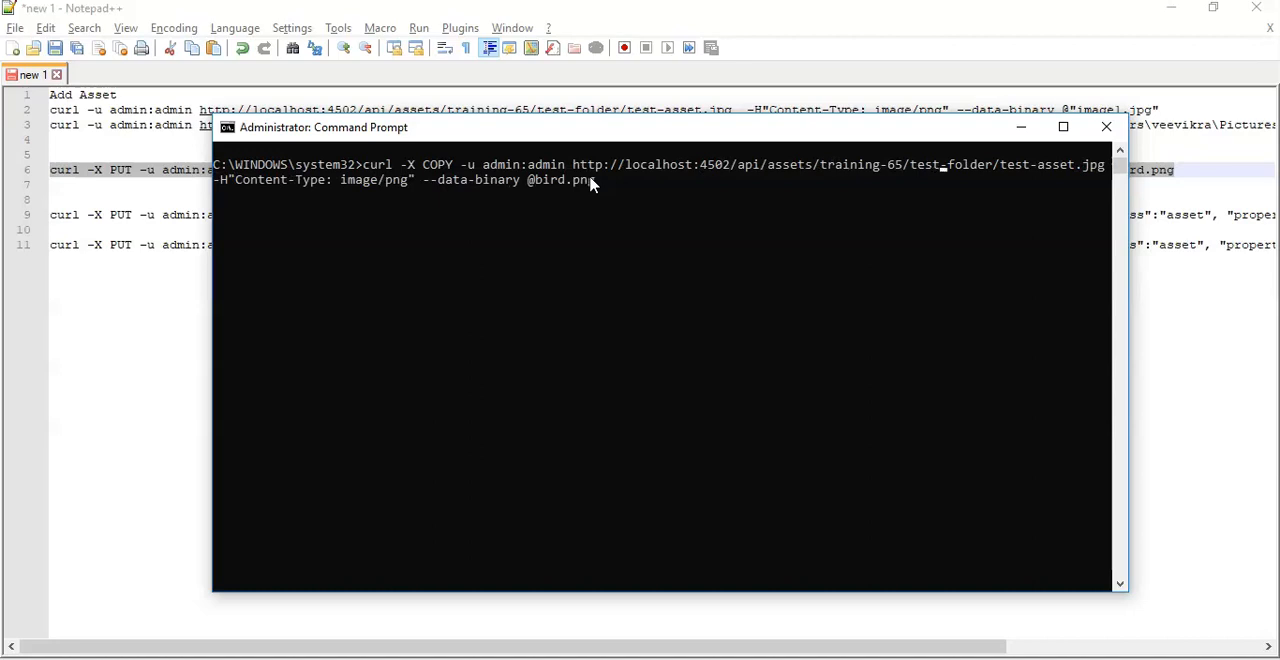
key(BackSpace)
key(BackSpace)
key(BackSpace)
key(BackSpace)
key(BackSpace)
key(BackSpace)
key(BackSpace)
key(BackSpace)
key(BackSpace)
key(BackSpace)
key(BackSpace)
key(BackSpace)
key(BackSpace)
key(BackSpace)
key(BackSpace)
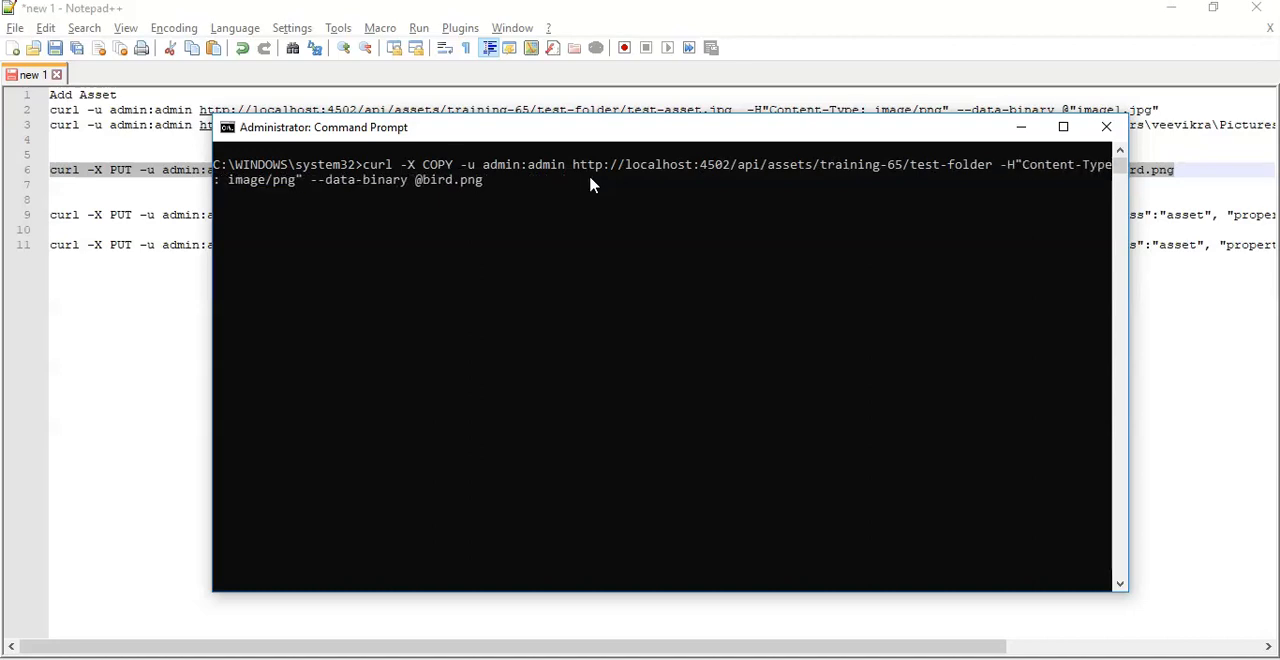
key(BackSpace)
key(BackSpace)
key(BackSpace)
key(BackSpace)
key(BackSpace)
key(BackSpace)
key(BackSpace)
key(BackSpace)
key(BackSpace)
key(BackSpace)
key(BackSpace)
key(BackSpace)
key(BackSpace)
key(BackSpace)
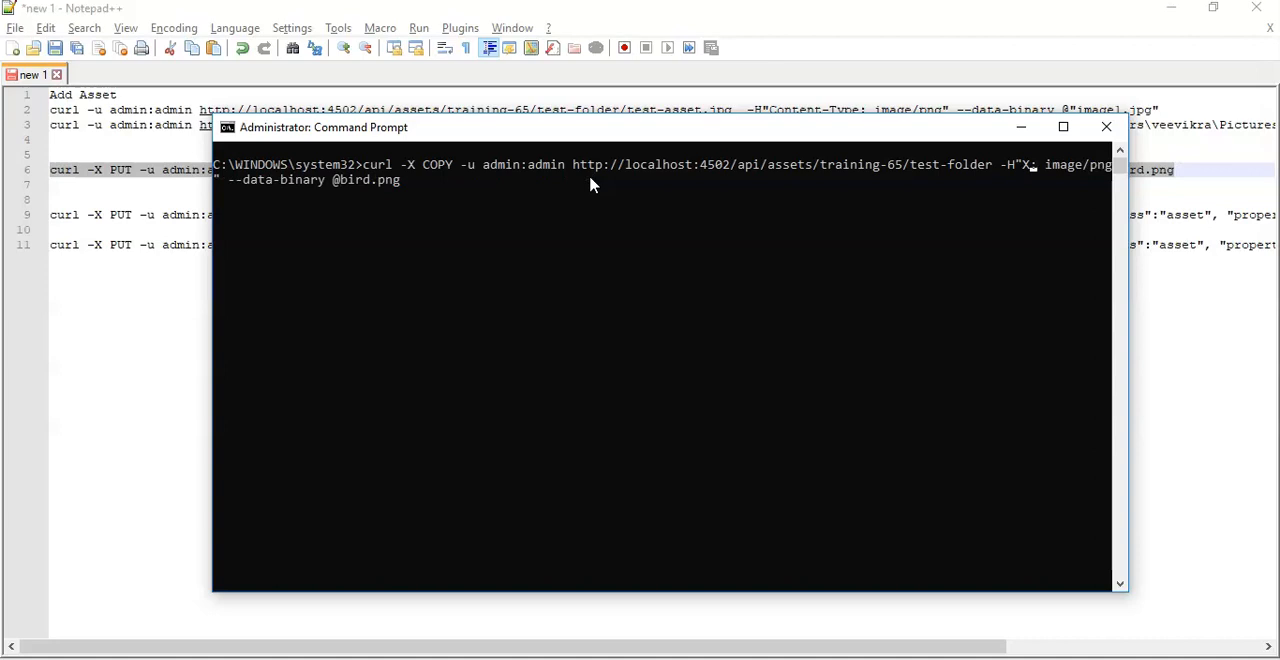
text(X-Destination:)
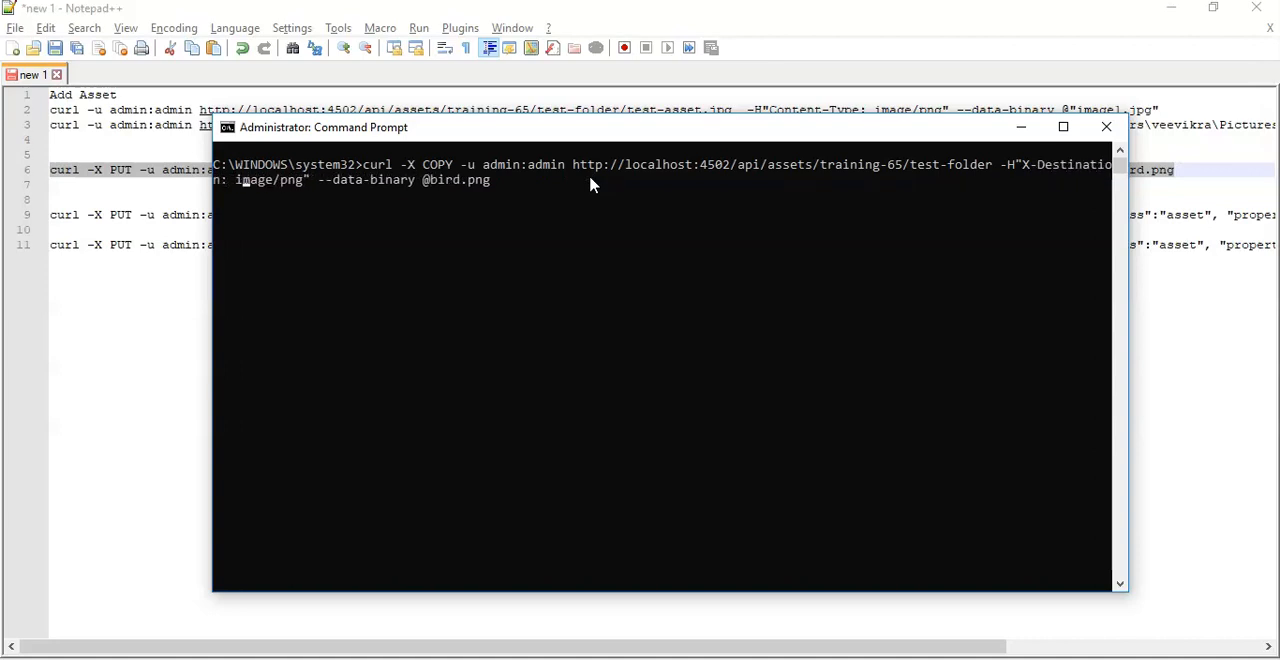
key(BackSpace)
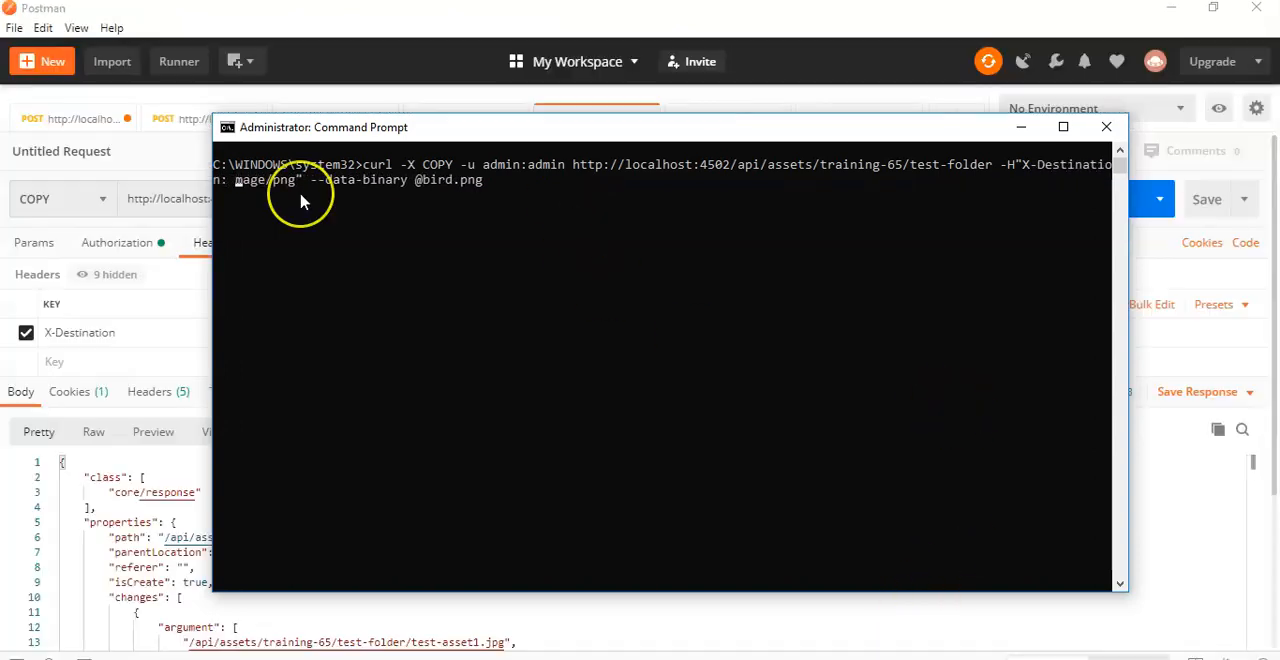
text(/ap)
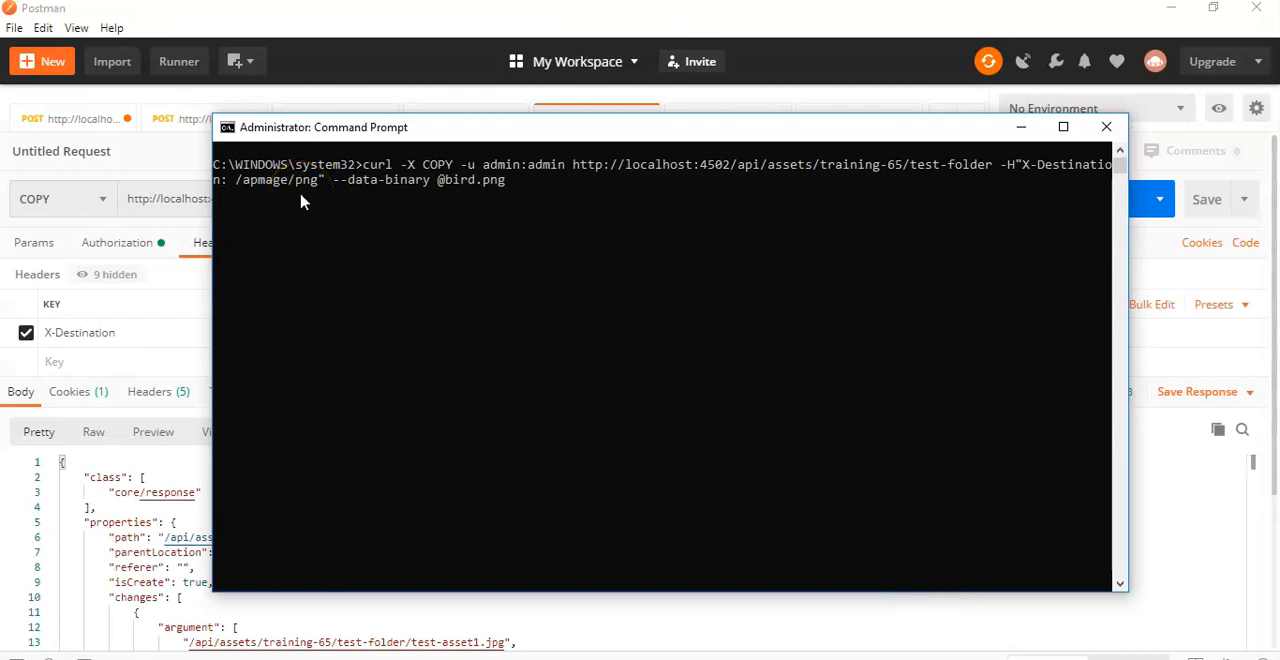
text(i/ass)
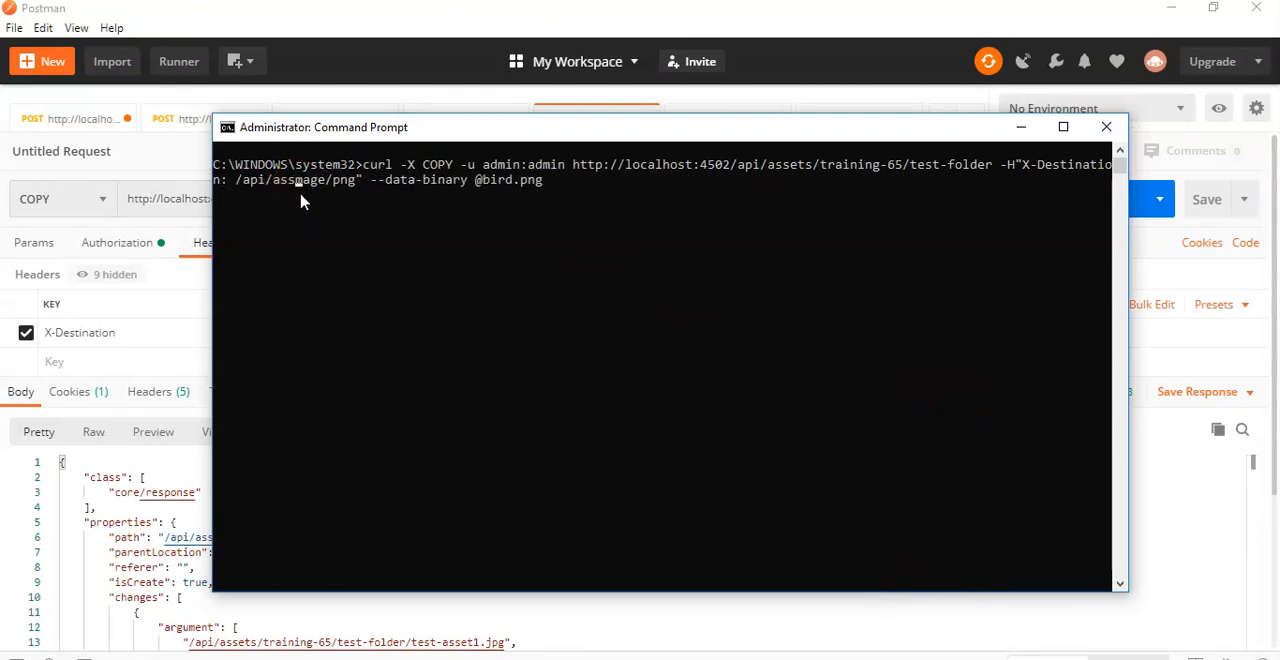
key(Delete)
key(Delete)
key(Delete)
key(Delete)
key(Delete)
key(Delete)
key(Delete)
key(Delete)
text(ets/training)
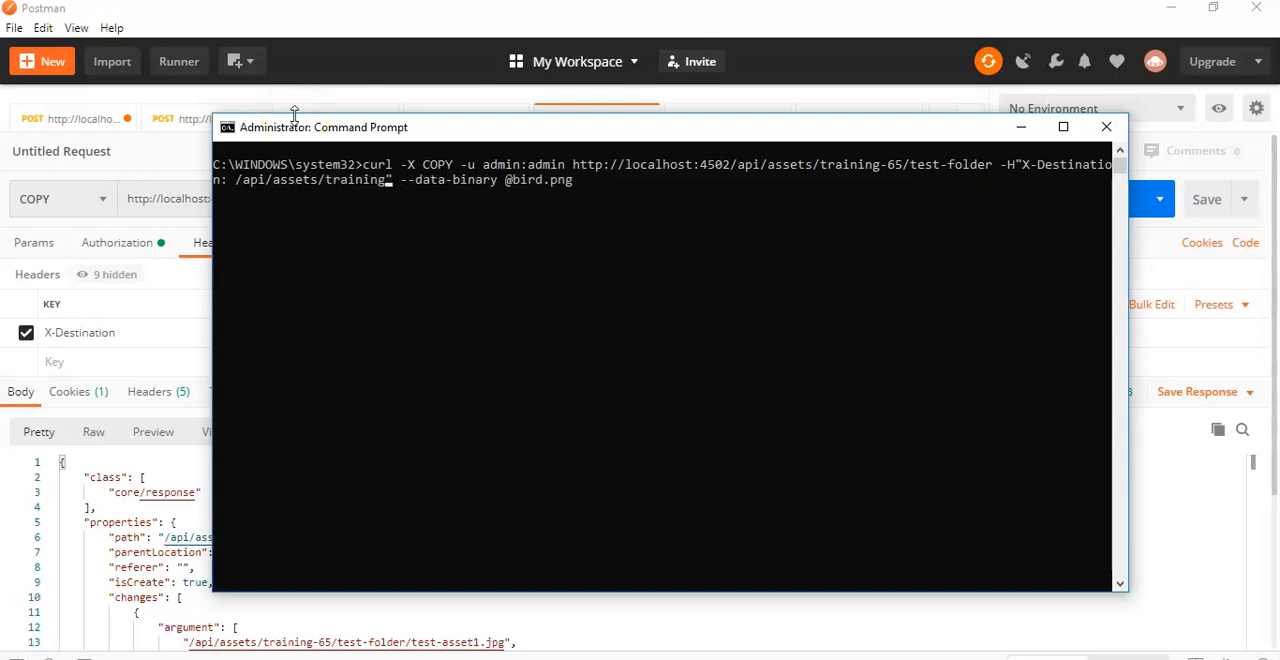
text(-65/test-folder-copy)
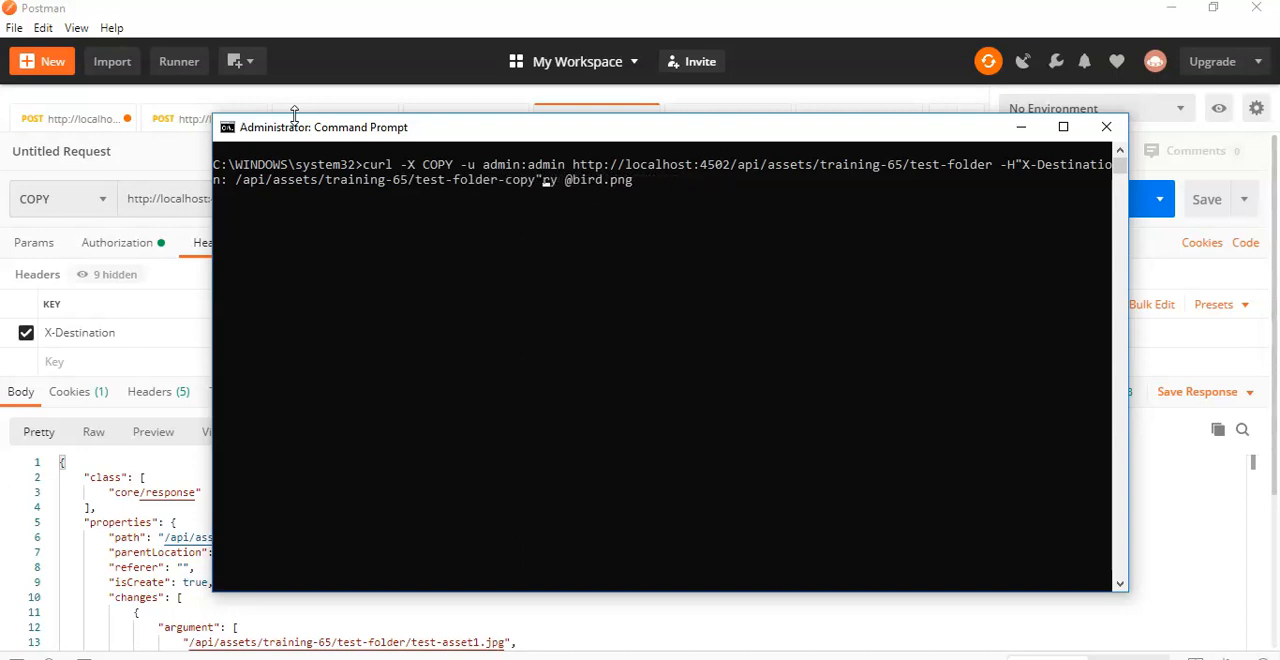
key(Return)
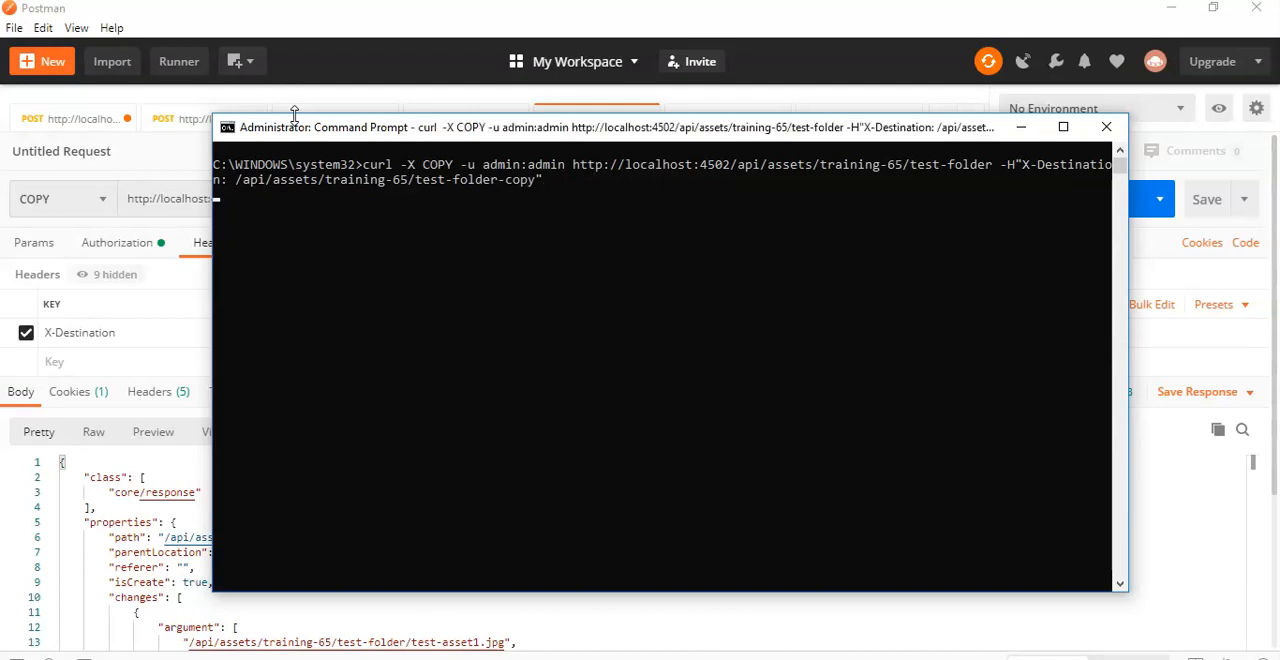
Step: Refresh the Training 65 folder in AEM Assets to check for the copied folder, dismissing the Product Navigation tip
key(alt+Tab)
click(74, 47)
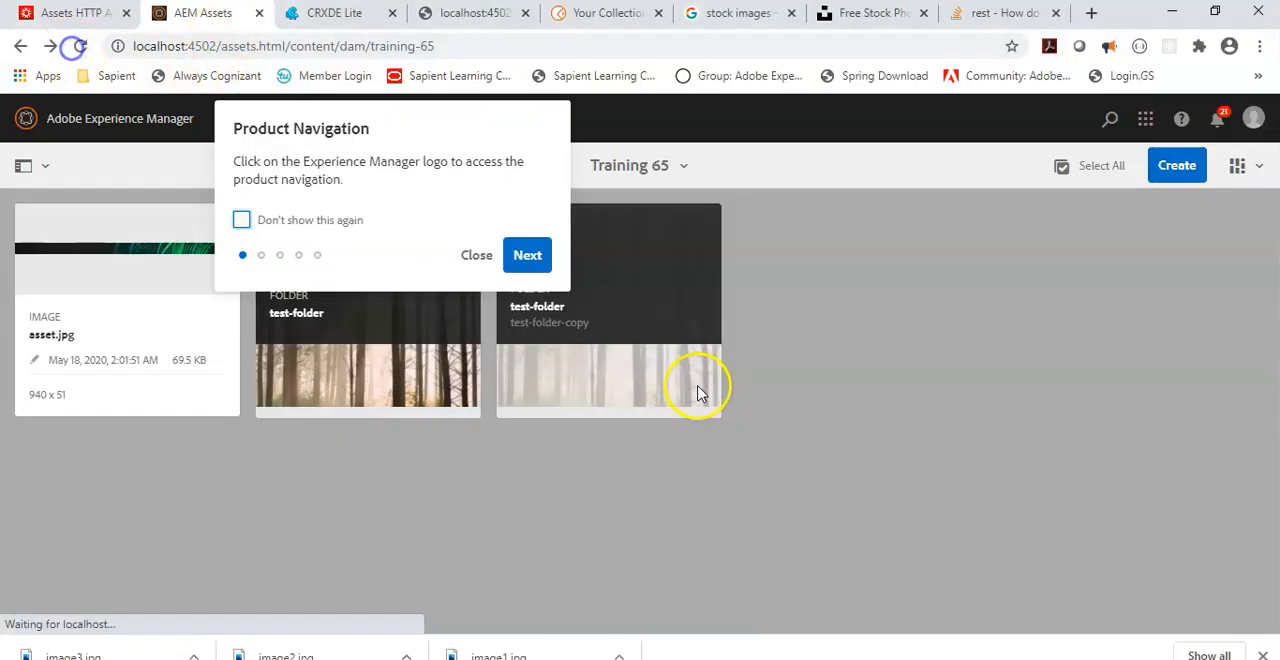
click(477, 256)
Step: Return to Command Prompt and clear its output with cls
key(alt+Tab)
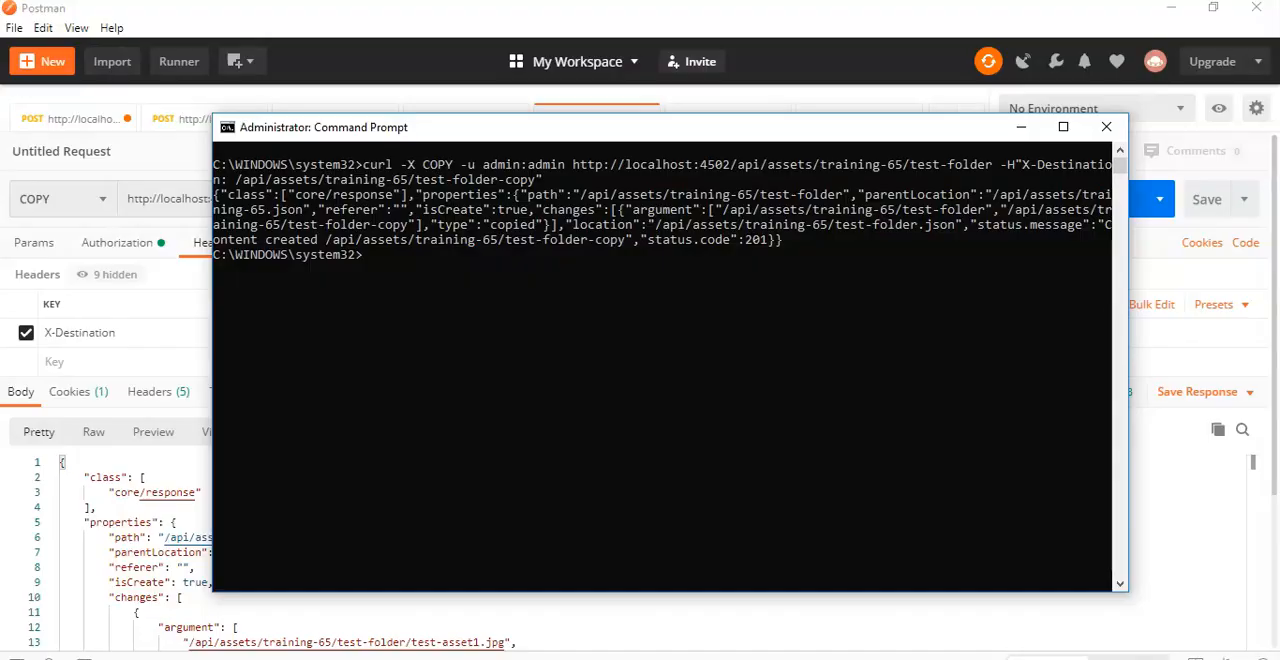
key(Up)
key(Left)
key(Left)
key(Left)
key(Left)
key(Left)
key(Left)
key(Left)
key(Left)
key(Left)
key(Left)
key(Left)
key(Left)
key(Left)
key(Left)
key(Left)
key(Left)
key(Left)
key(Left)
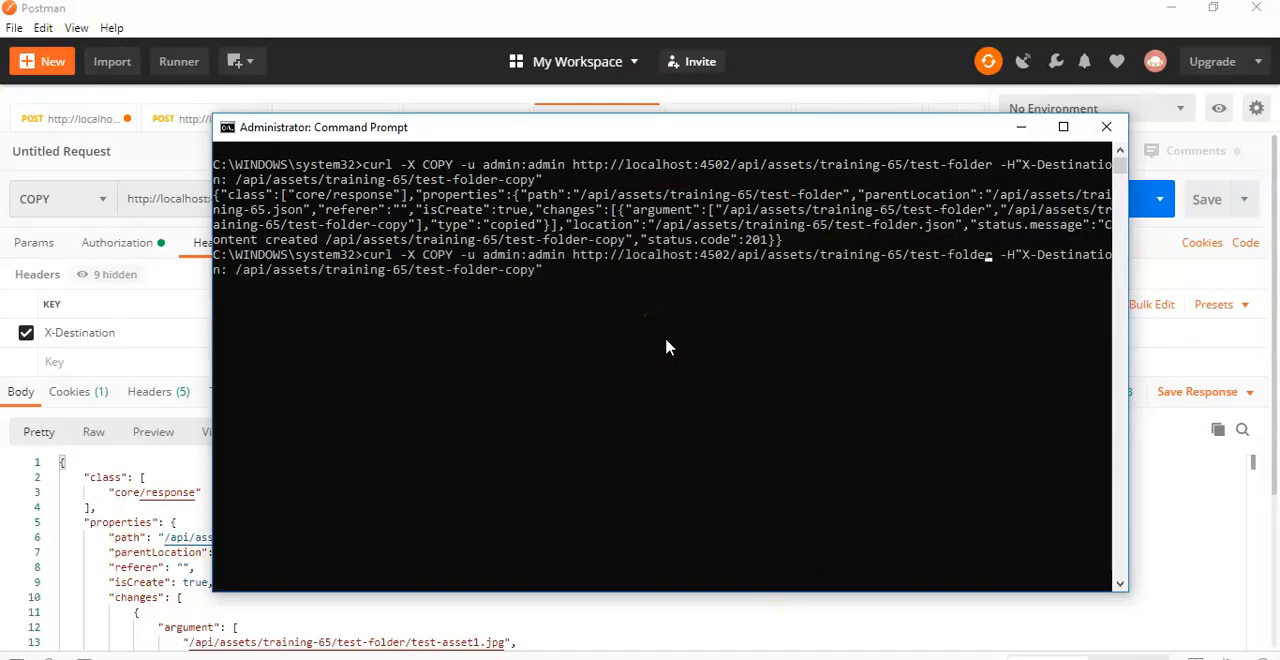
key(Left)
key(Left)
key(Left)
key(Left)
key(Left)
key(Left)
key(Left)
key(Left)
key(Left)
key(Left)
key(Left)
key(Left)
key(Left)
key(Left)
key(Left)
key(Left)
key(Left)
key(Left)
key(Left)
key(Left)
key(Up)
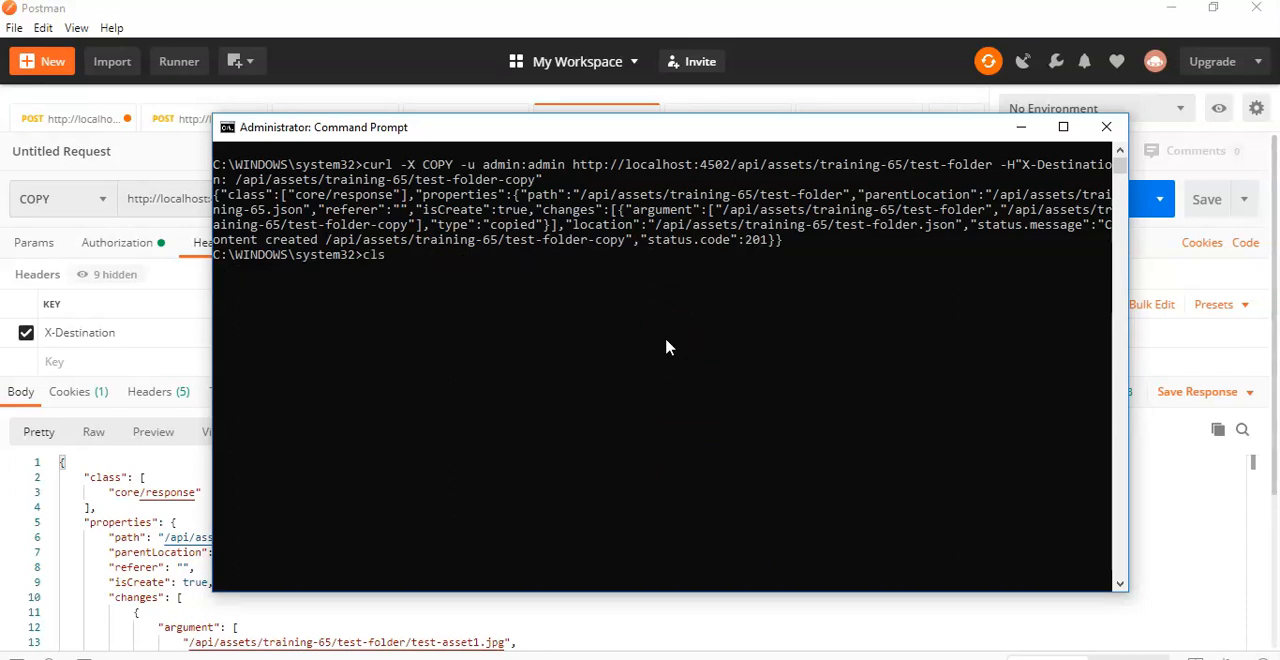
key(Return)
key(Up)
key(Down)
key(Up)
key(Up)
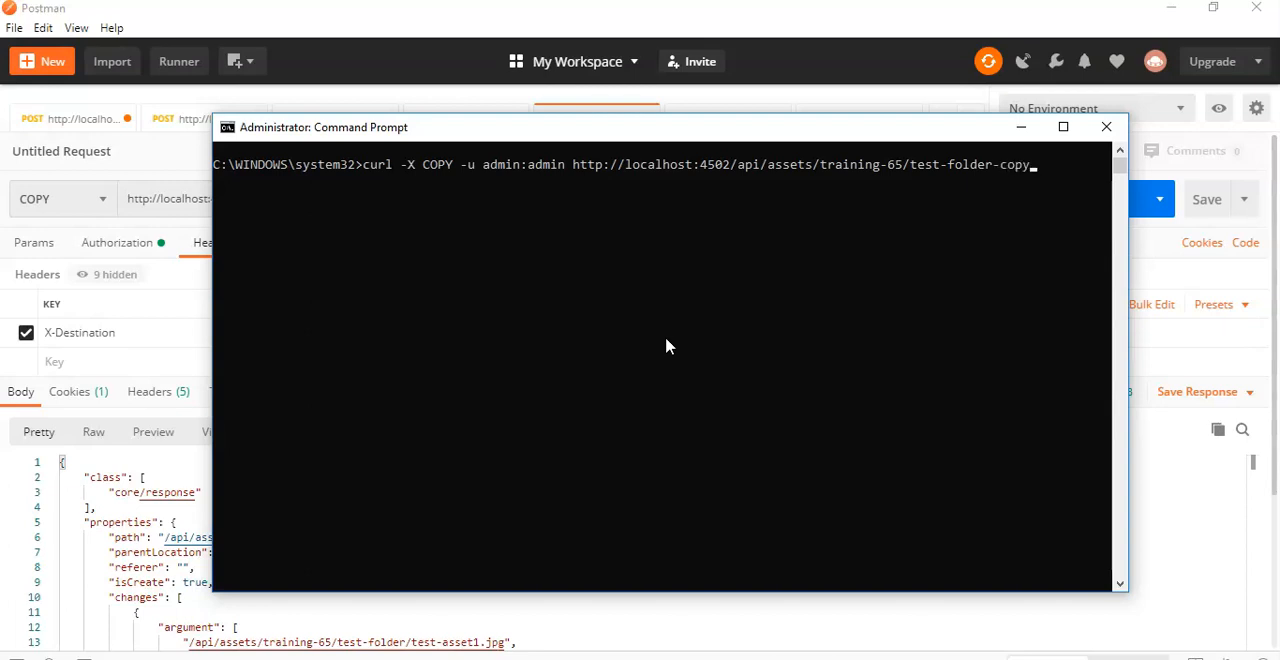
Step: Change the curl command's method to DELETE and run it against test-folder-copy
key(Left)
key(Left)
key(Left)
key(Left)
key(Left)
key(Left)
key(Left)
key(Left)
key(Left)
key(Left)
key(Left)
key(Left)
key(Left)
key(Left)
key(Left)
key(Left)
key(Left)
key(Left)
key(Left)
key(Left)
key(Left)
key(Left)
key(Left)
key(Left)
key(Left)
key(Left)
key(Left)
key(BackSpace)
key(BackSpace)
key(BackSpace)
key(BackSpace)
text(DELETE)
key(Return)
click(726, 329)
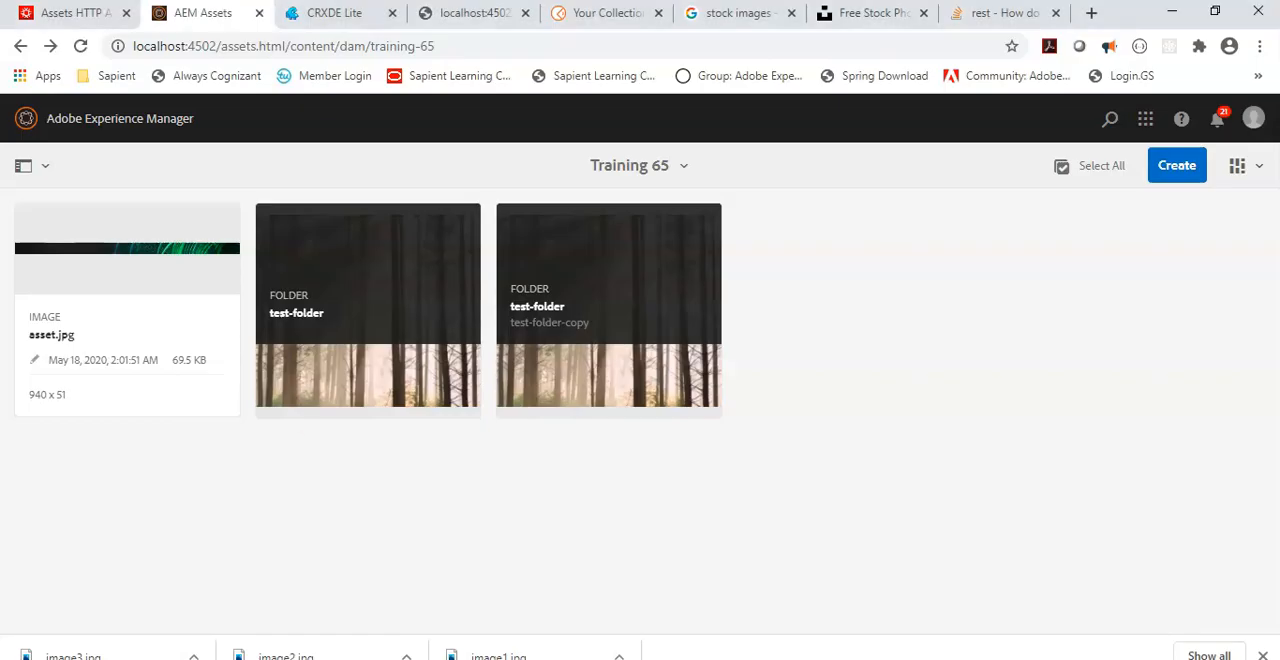
Step: Reload the Training 65 folder in AEM Assets to check the test-folder-copy deletion and close the Product Navigation tip
click(76, 100)
click(80, 46)
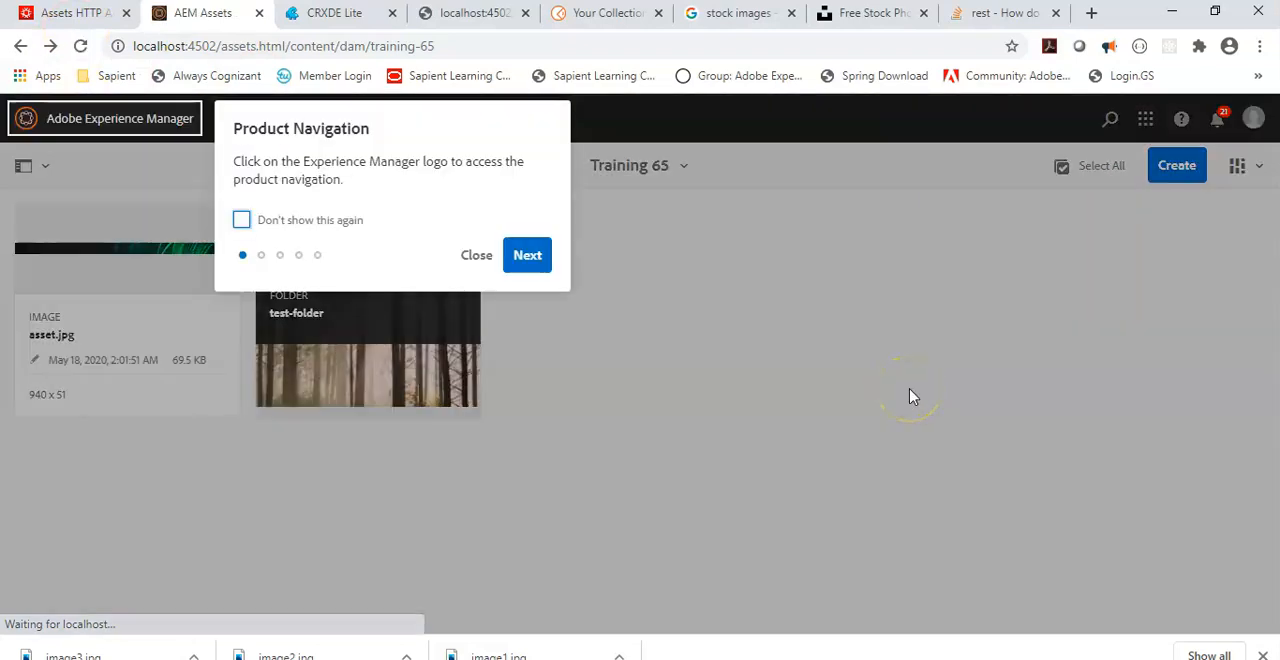
click(477, 255)
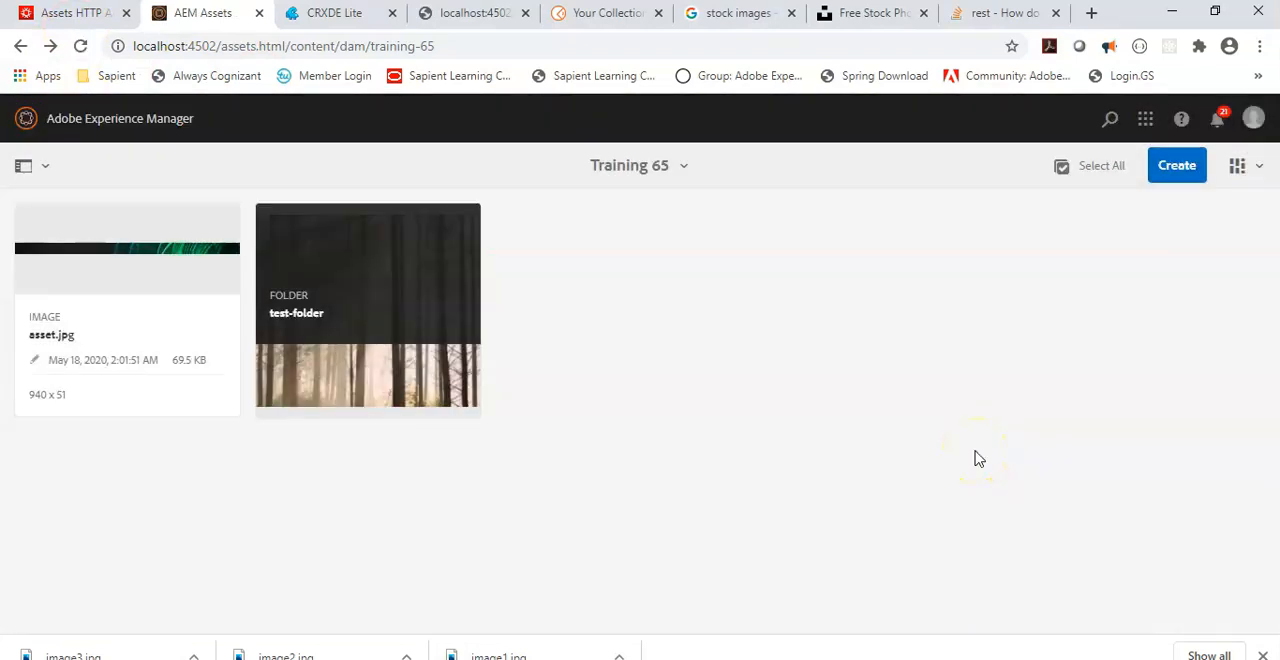